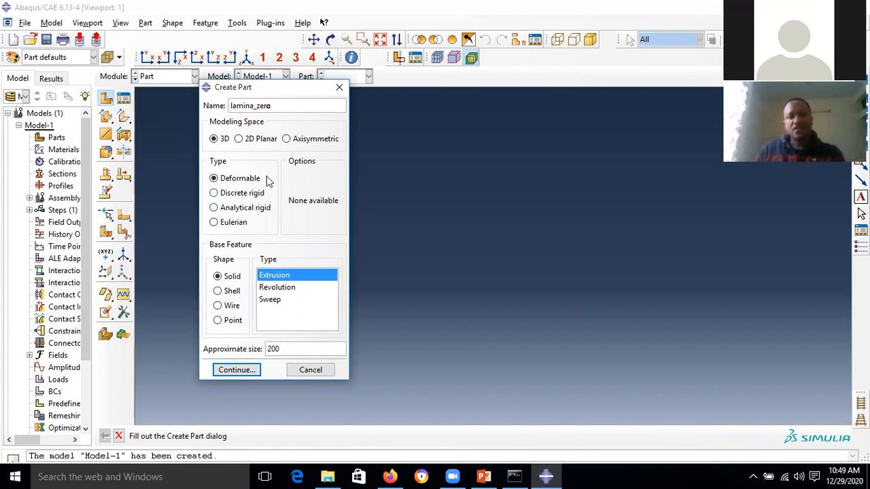
# - Set the lamina_zero part's approximate size to 0.200 and continue to the section sketch
pyautogui.click(268, 349)
pyautogui.write('0.')
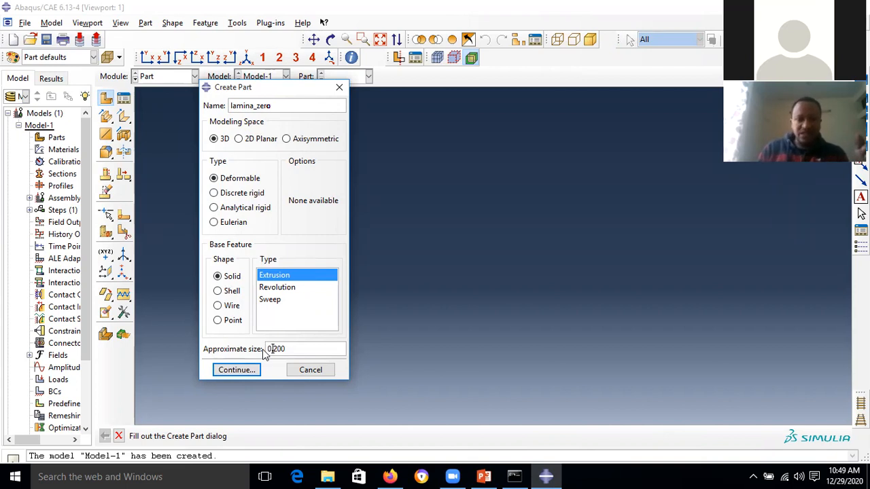
pyautogui.click(238, 370)
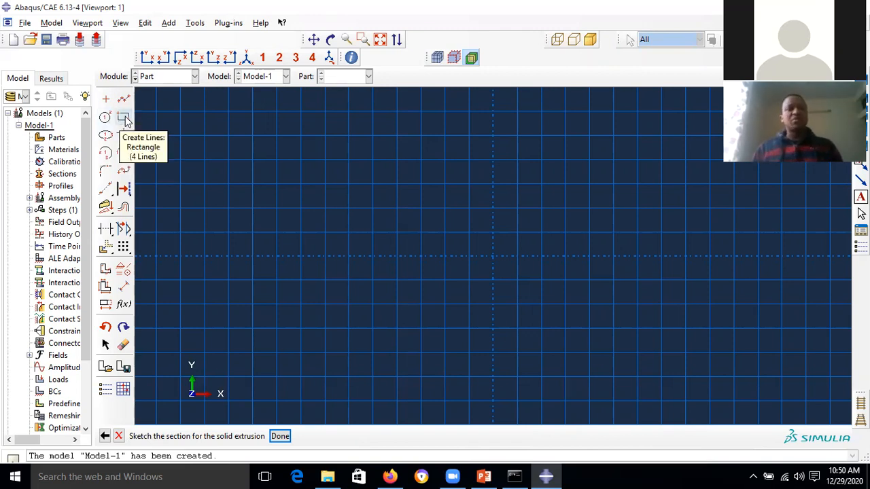
# - Draw a rectangle on the sketch grid from its upper-left to lower-right corner
pyautogui.click(123, 119)
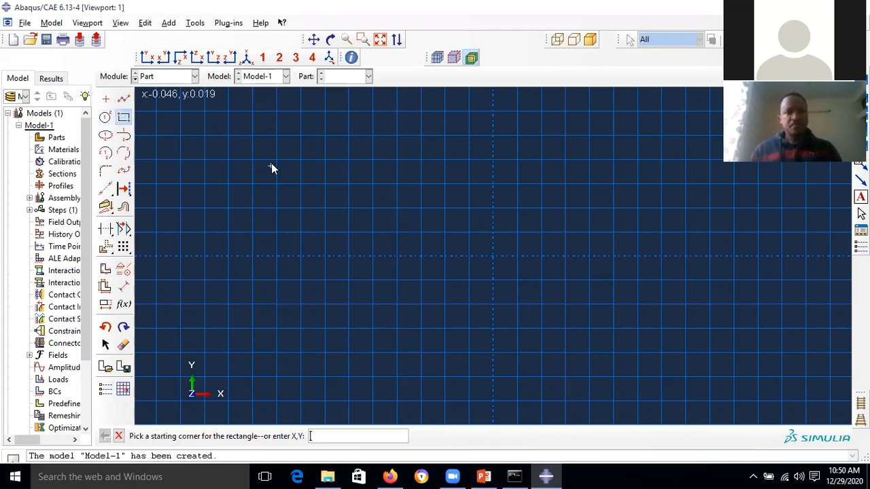
pyautogui.click(205, 111)
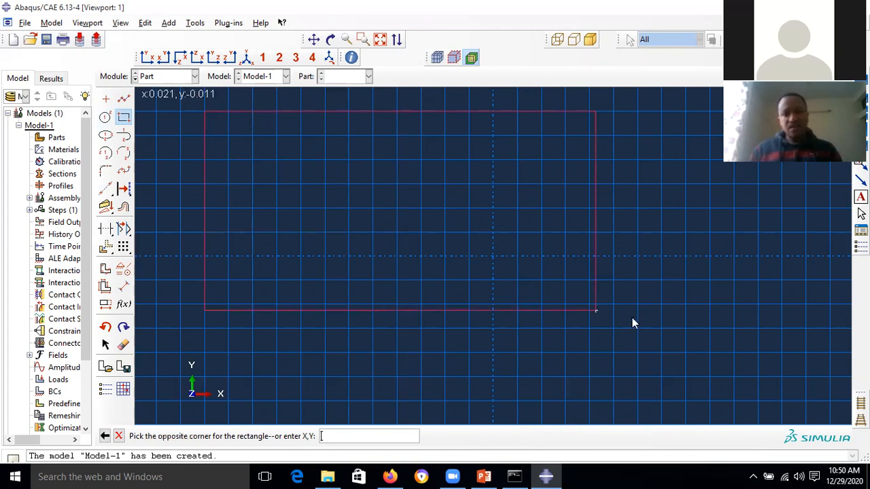
pyautogui.click(764, 370)
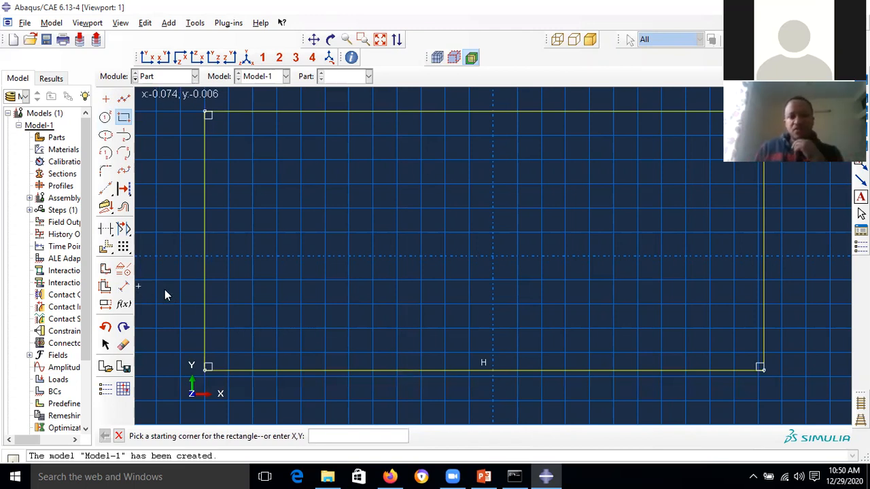
# - Dimension the rectangle's bottom edge to 0.15 and its left edge to 0.1
pyautogui.click(124, 289)
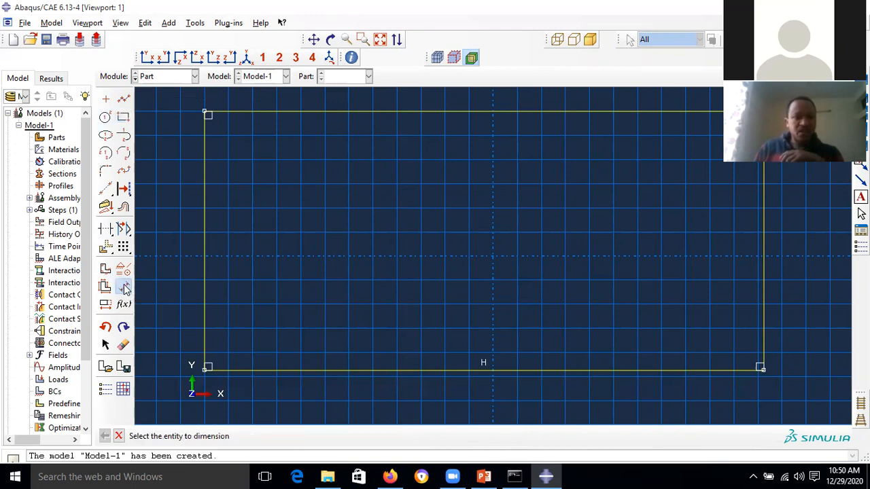
pyautogui.click(473, 371)
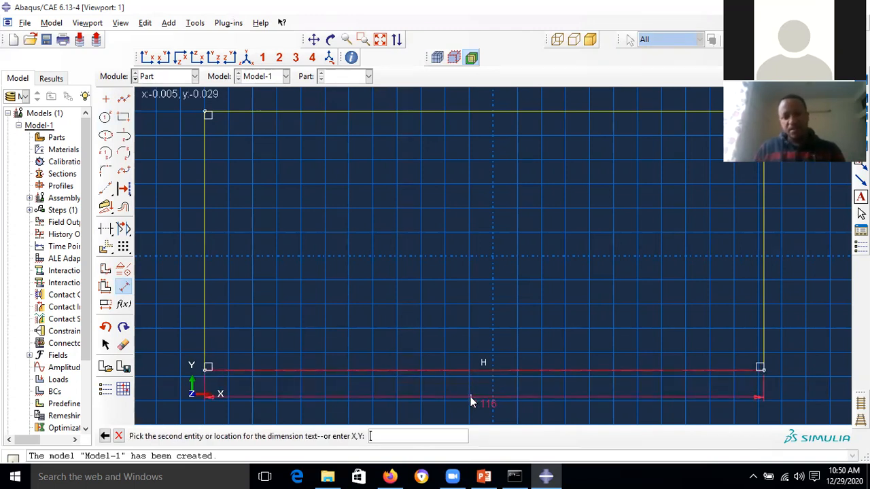
pyautogui.click(470, 397)
pyautogui.write('0.15')
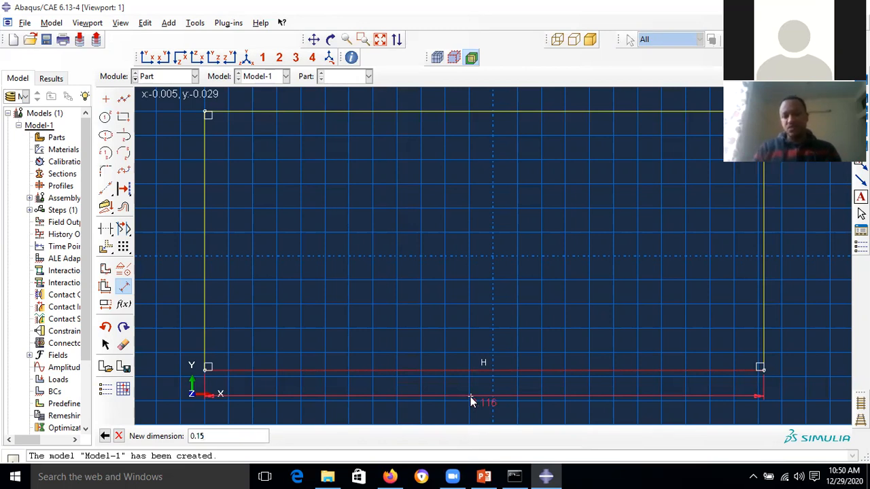
pyautogui.press('Return')
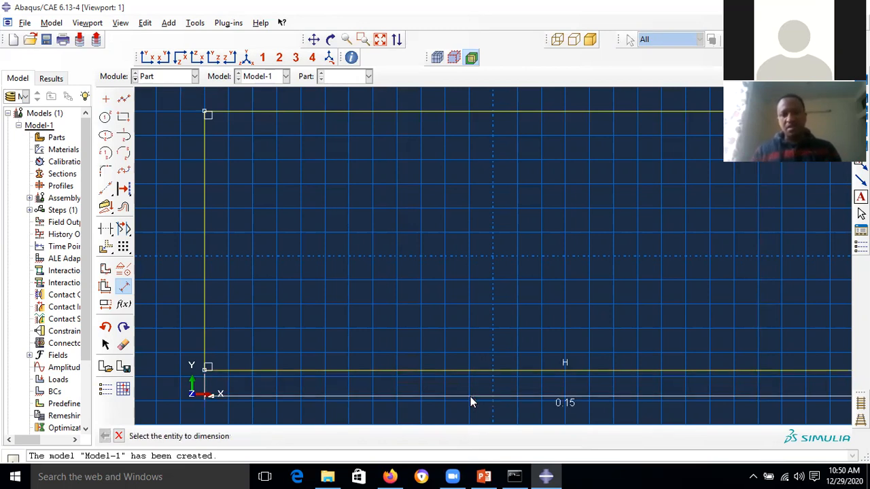
pyautogui.click(205, 262)
pyautogui.click(174, 268)
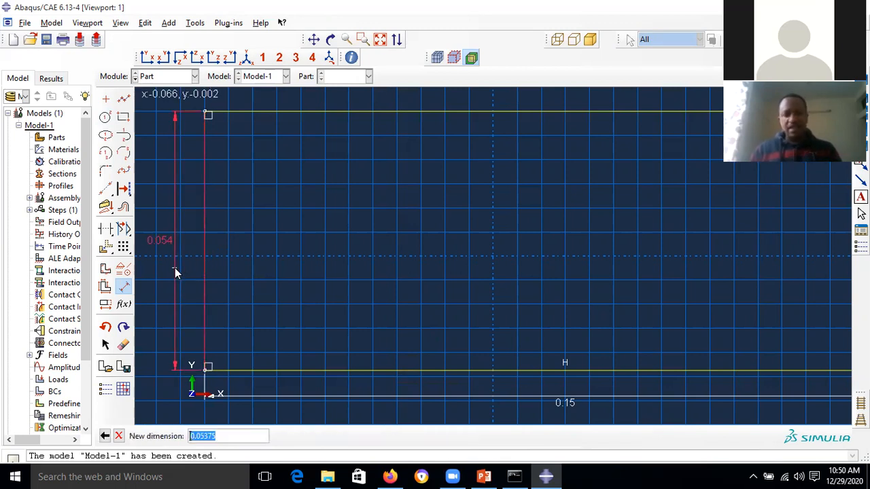
pyautogui.write('0.1')
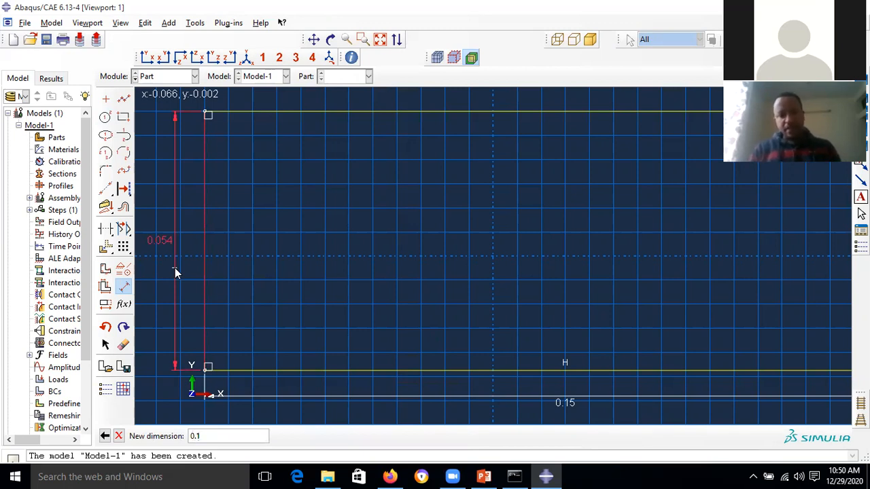
pyautogui.press('Return')
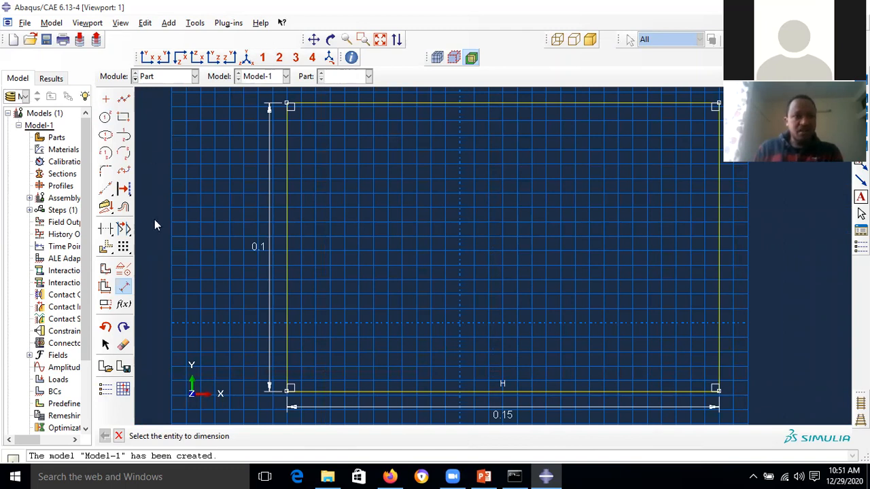
pyautogui.click(104, 190)
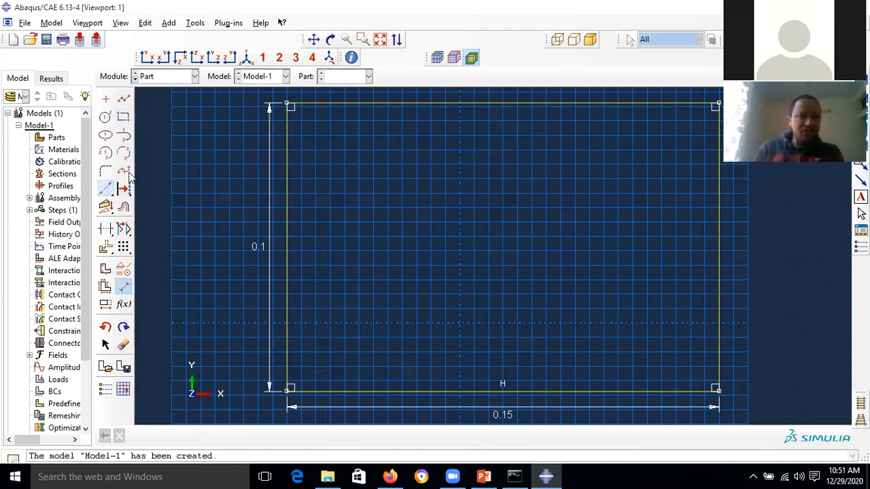
# - Draw two diagonal construction lines between opposite corners of the rectangle
pyautogui.click(290, 105)
pyautogui.click(717, 388)
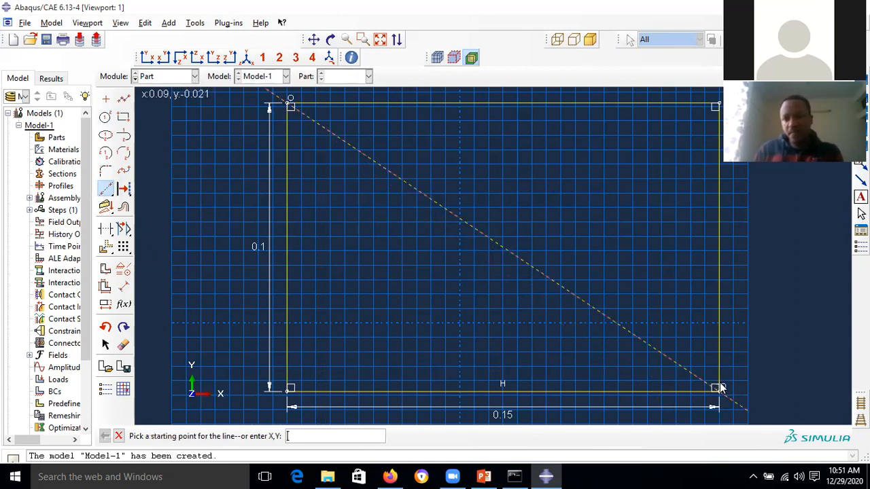
pyautogui.click(718, 104)
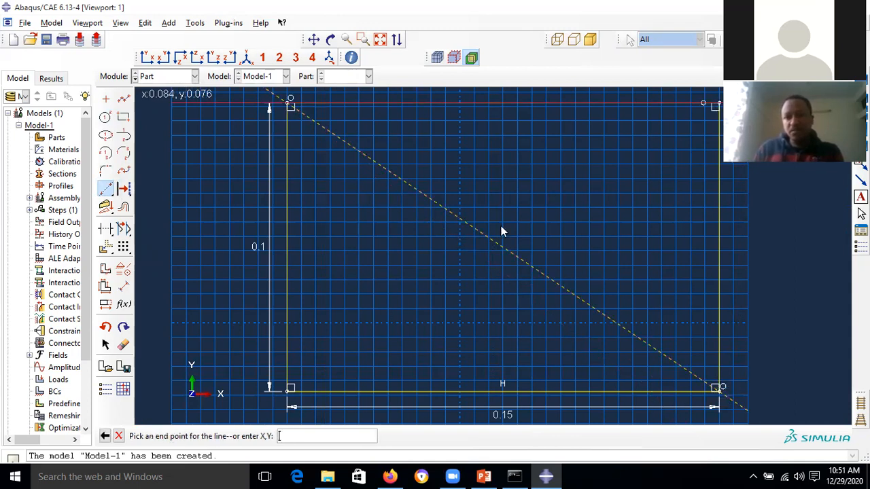
pyautogui.click(289, 388)
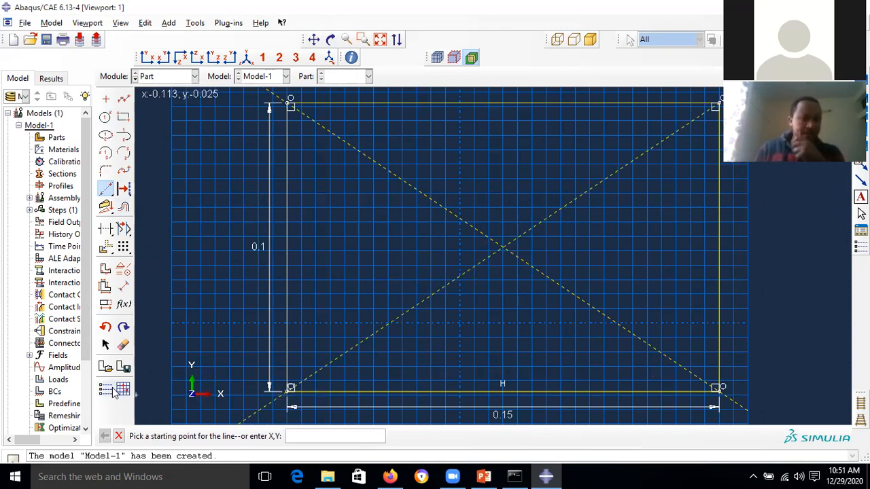
# - Move all sketch geometry so the diagonals' intersection sits on the origin, then fit the view
pyautogui.click(109, 247)
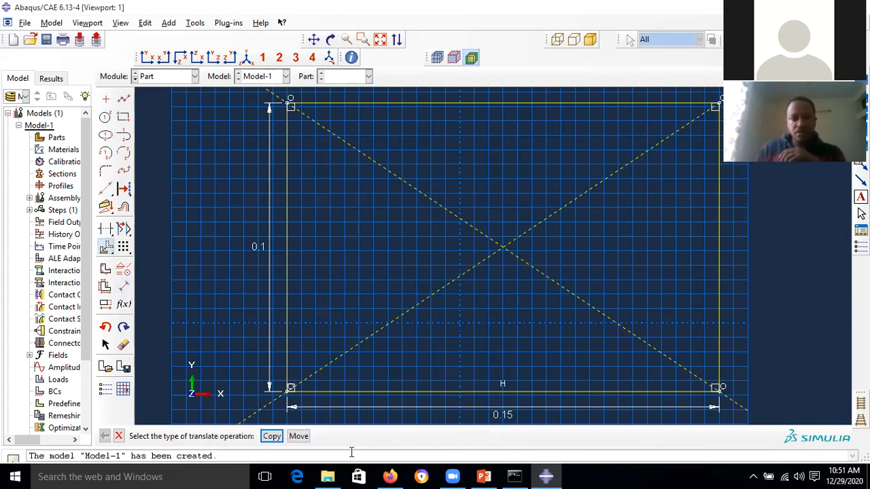
pyautogui.click(300, 437)
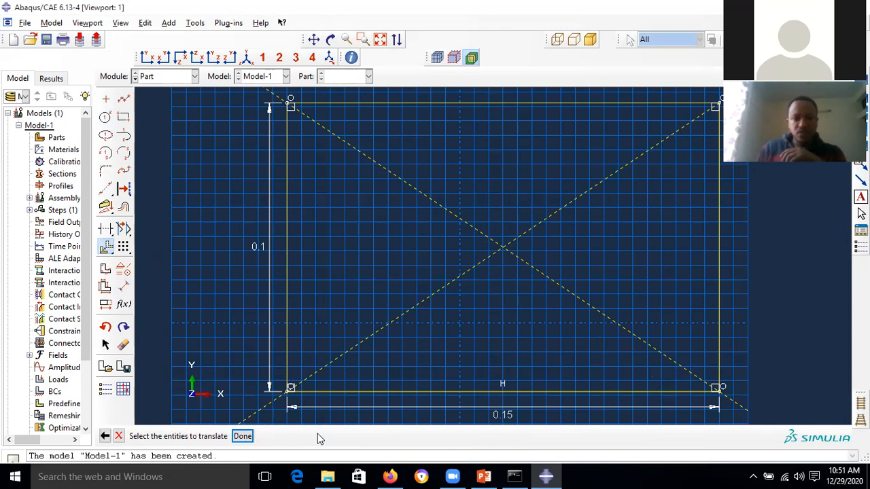
pyautogui.moveTo(766, 416)
pyautogui.mouseDown()
pyautogui.moveTo(501, 383)
pyautogui.moveTo(228, 122)
pyautogui.moveTo(228, 106)
pyautogui.mouseUp()
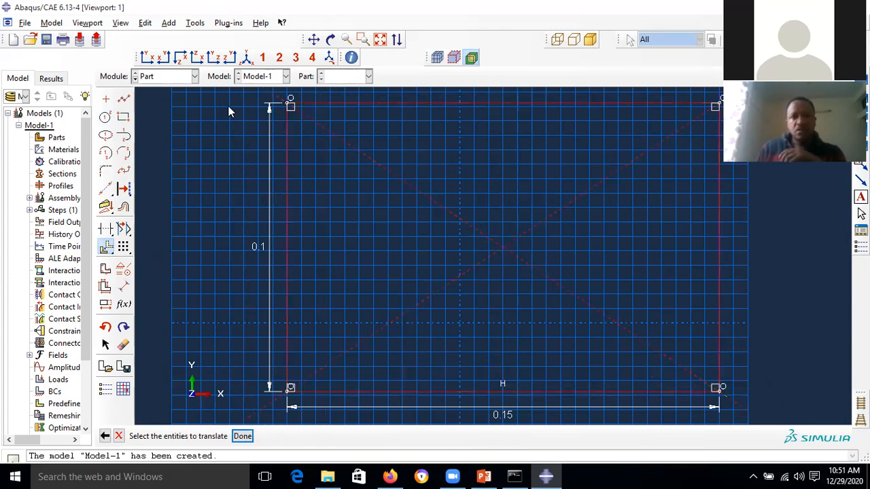
pyautogui.click(242, 436)
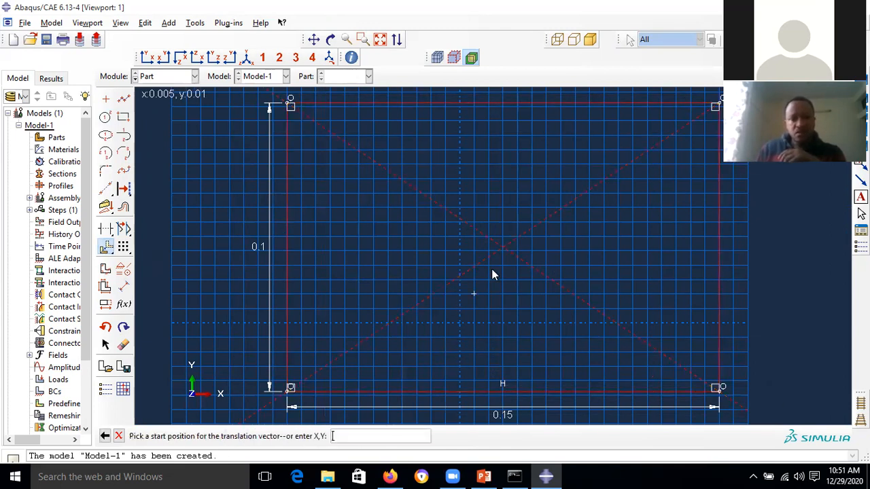
pyautogui.click(502, 248)
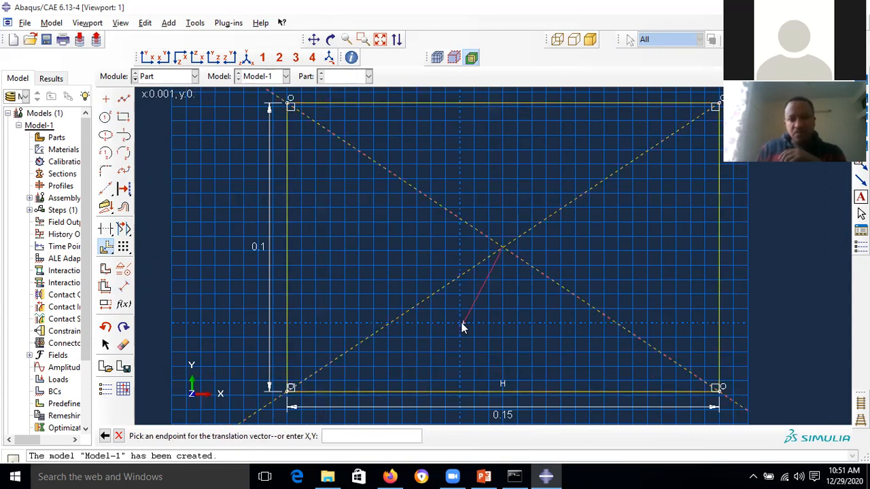
pyautogui.click(461, 326)
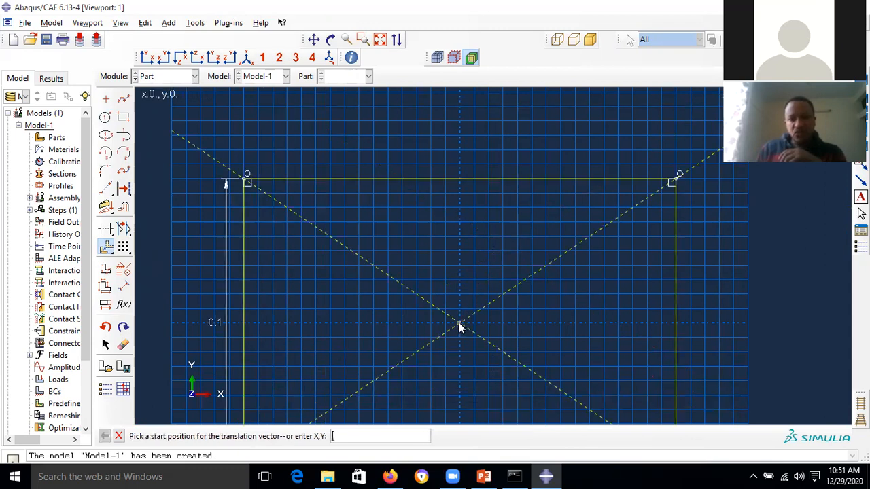
pyautogui.click(379, 39)
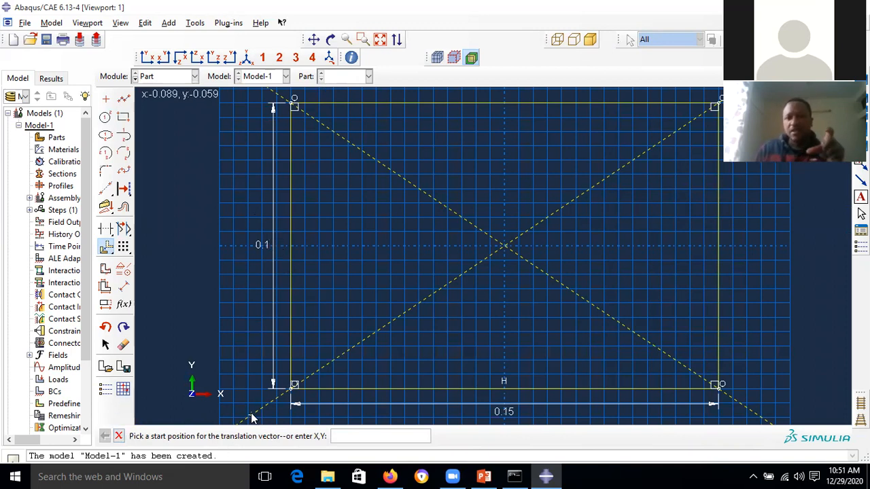
pyautogui.click(118, 437)
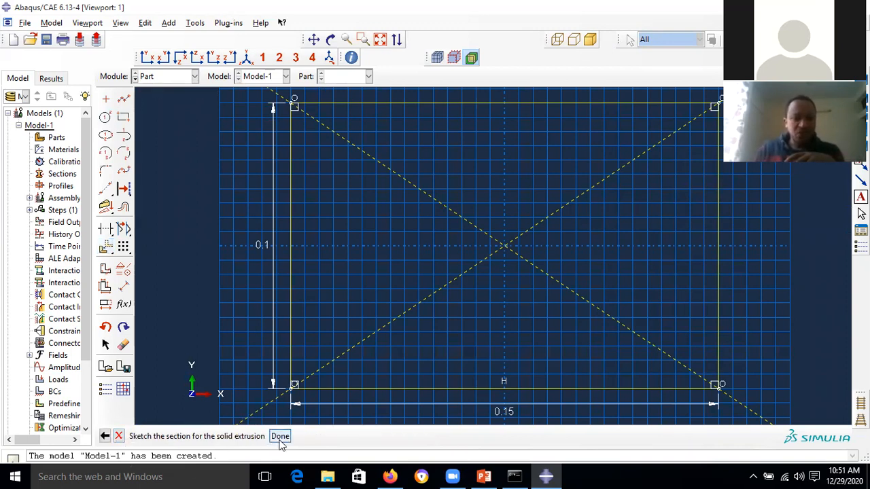
# - Finish the sketch and extrude the rectangle to a depth of 0.5e-3
pyautogui.click(280, 437)
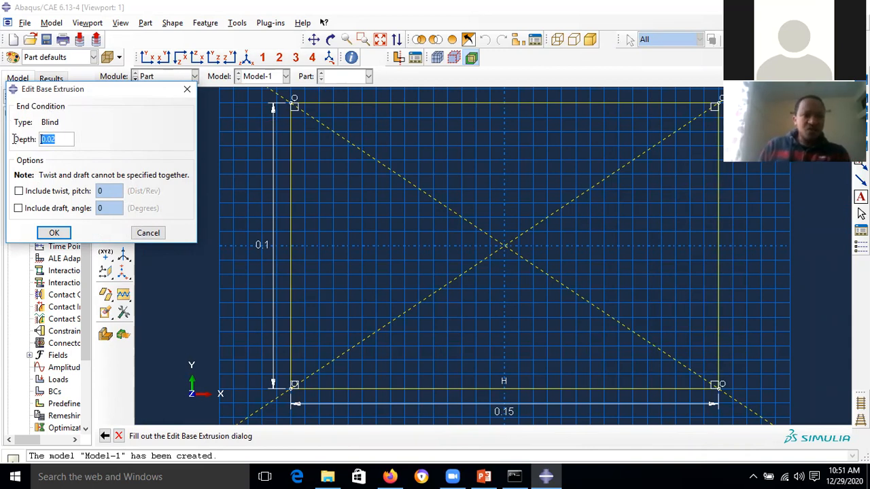
pyautogui.write('0')
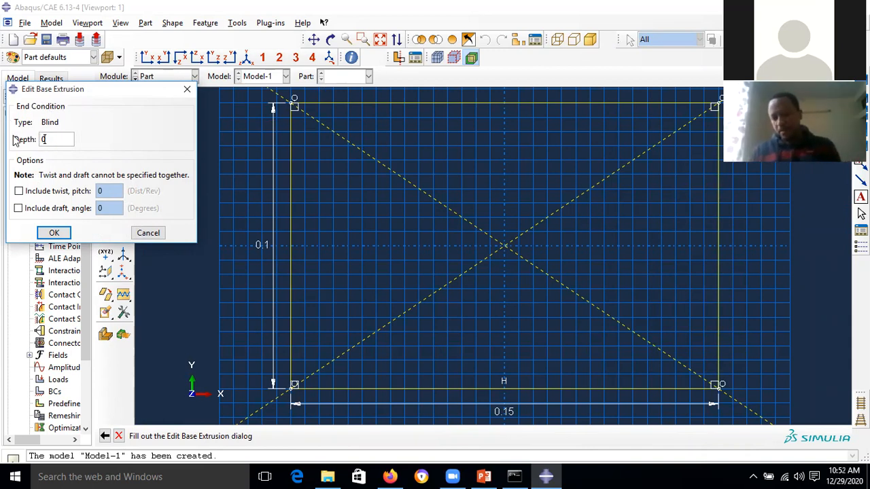
pyautogui.write('.5e-3')
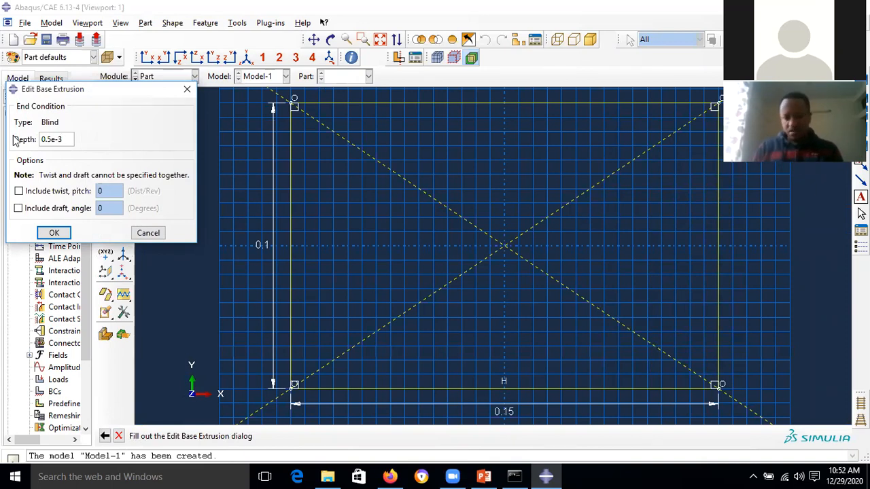
pyautogui.click(54, 232)
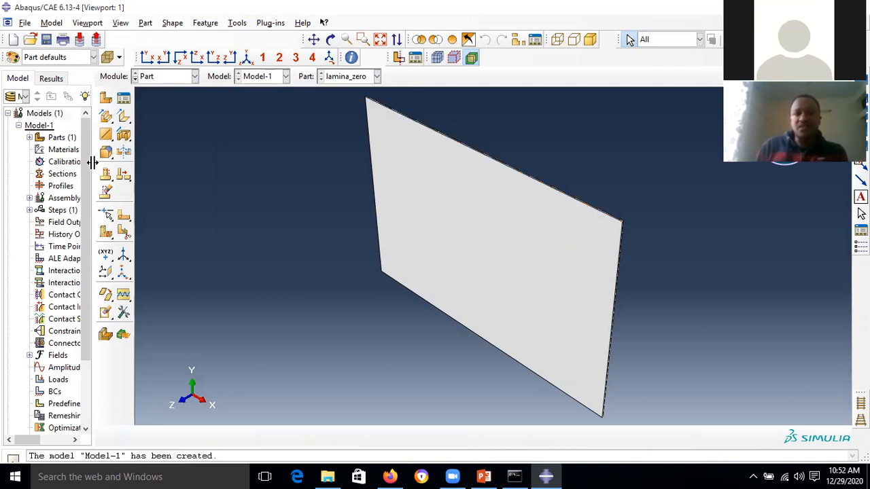
# - Widen the model tree and expand Parts to select lamina_zero
pyautogui.moveTo(92, 162); pyautogui.dragTo(157, 162)
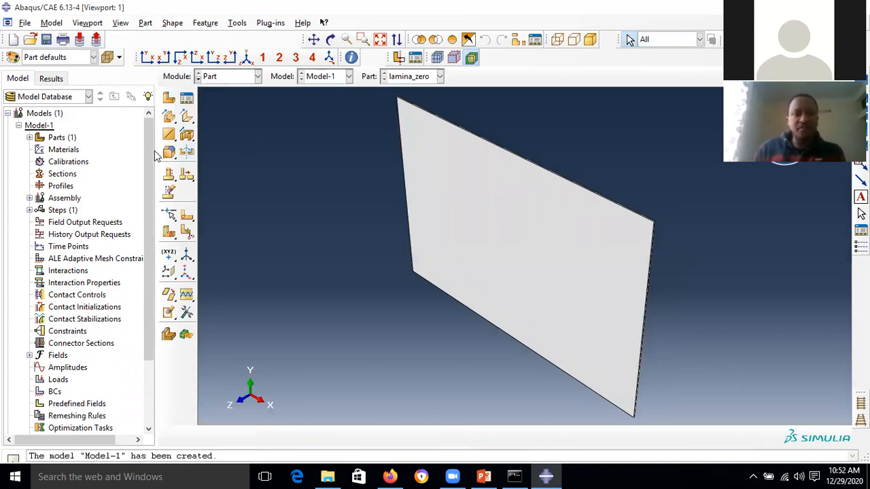
pyautogui.moveTo(157, 151); pyautogui.dragTo(80, 151)
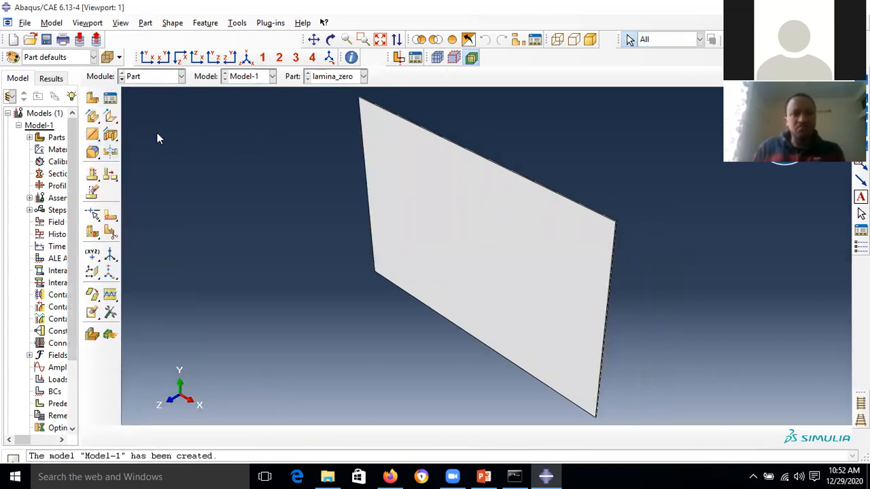
pyautogui.click(29, 137)
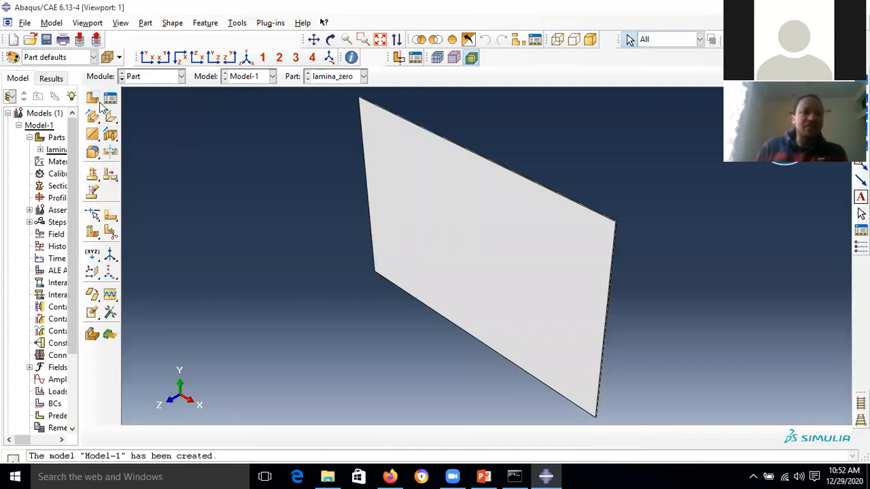
pyautogui.moveTo(79, 149); pyautogui.dragTo(144, 151)
pyautogui.click(66, 151)
# - Copy lamina_zero as a new part named lamina_ninty and keep it current
pyautogui.rightClick(66, 154)
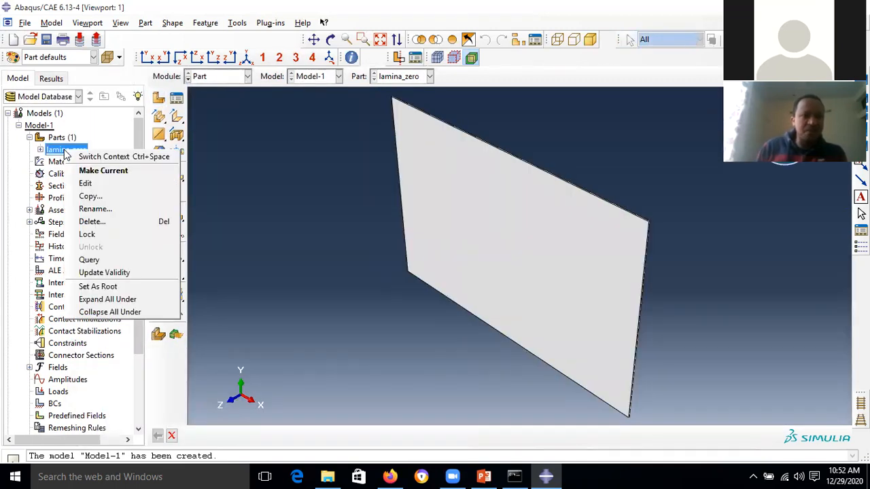
pyautogui.click(102, 197)
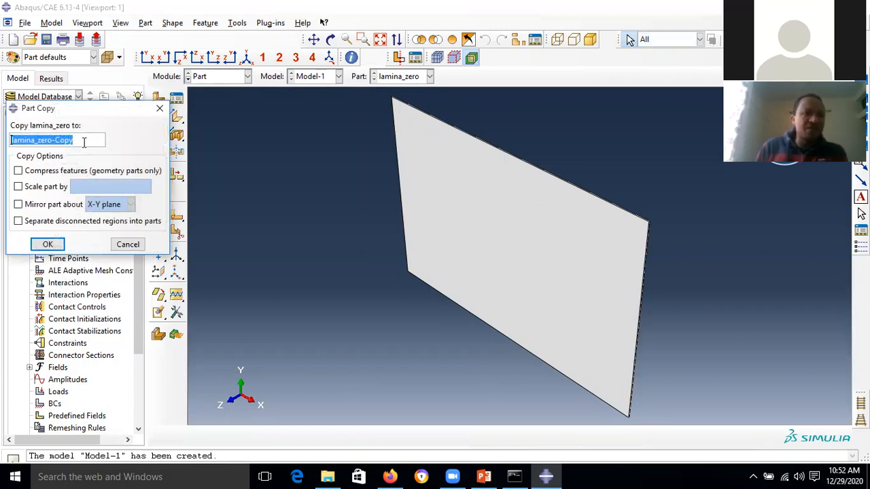
pyautogui.moveTo(83, 141); pyautogui.dragTo(38, 145)
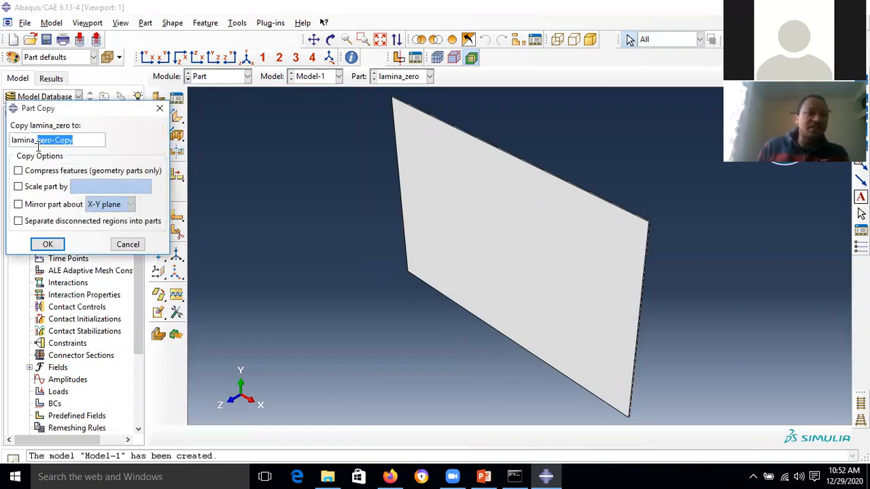
pyautogui.write('nint')
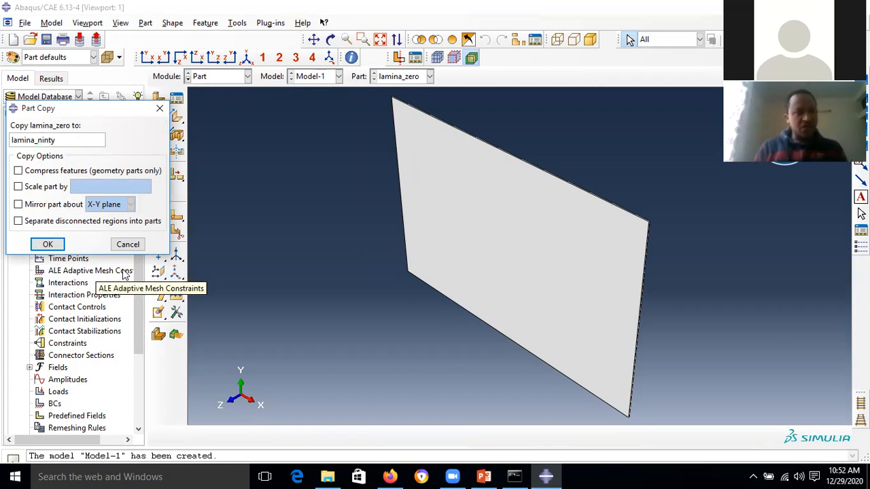
pyautogui.click(53, 246)
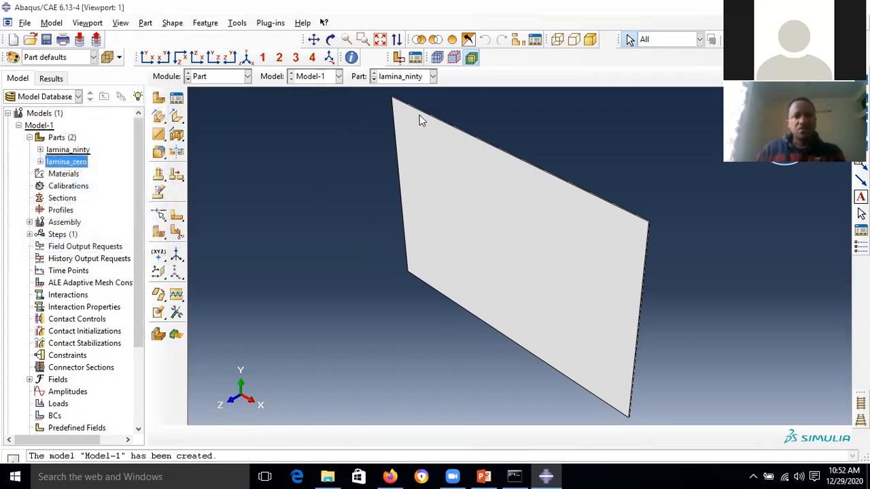
pyautogui.click(432, 76)
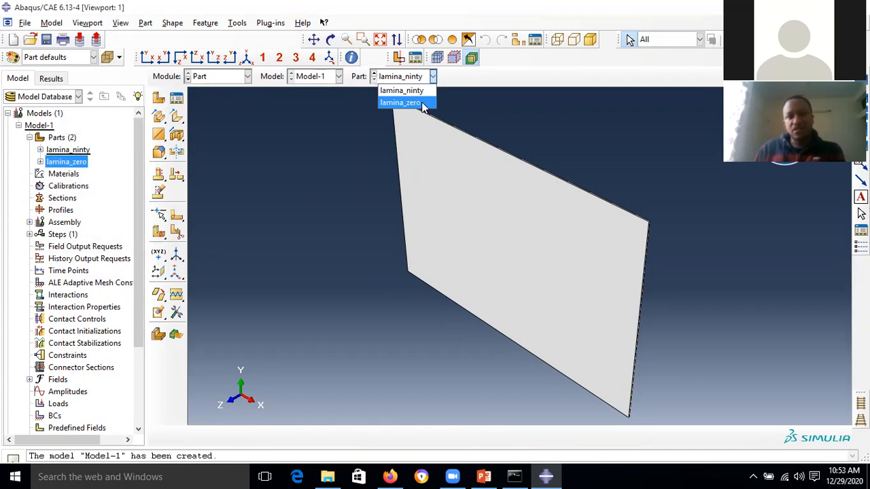
pyautogui.click(257, 209)
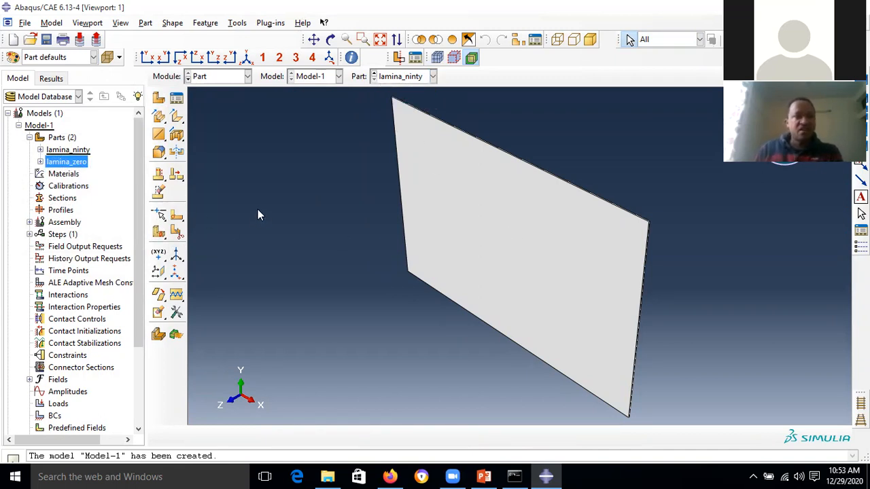
pyautogui.moveTo(145, 151); pyautogui.dragTo(86, 156)
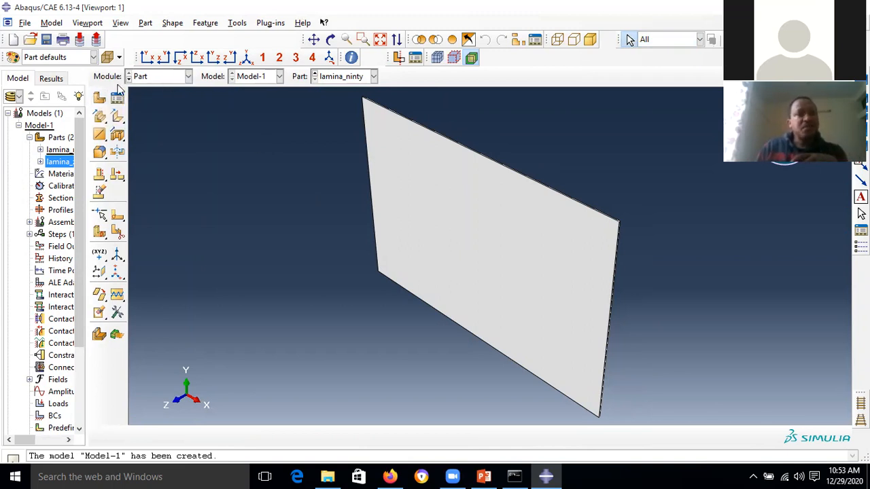
# - Start creating a new part from the Part module toolbox
pyautogui.click(100, 98)
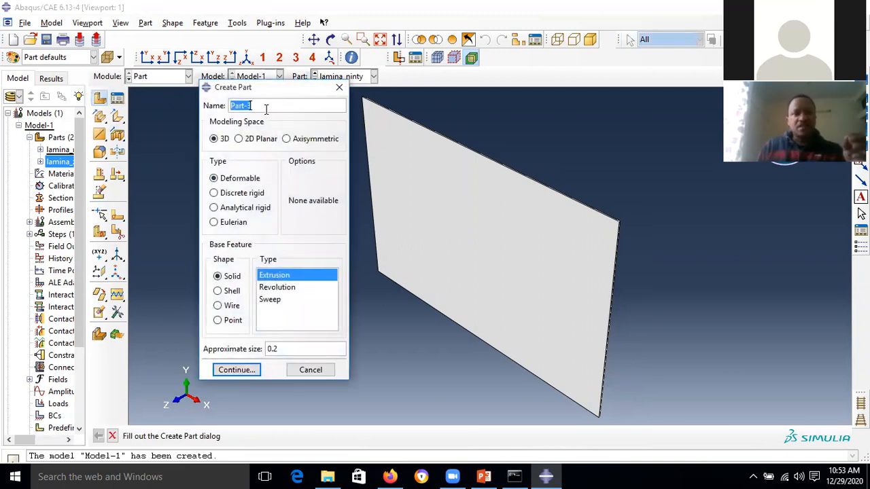
# - Name the part Impactor as a discrete rigid shell revolution and continue to sketching
pyautogui.moveTo(254, 104); pyautogui.dragTo(218, 111)
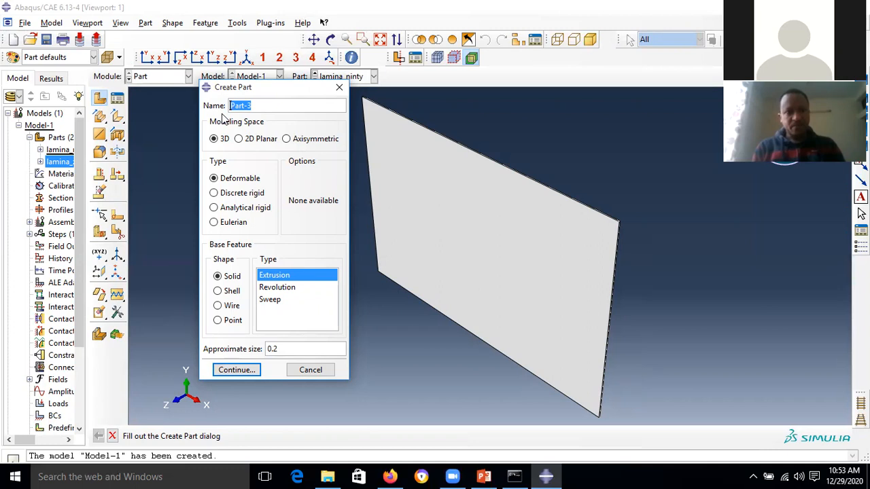
pyautogui.write('l')
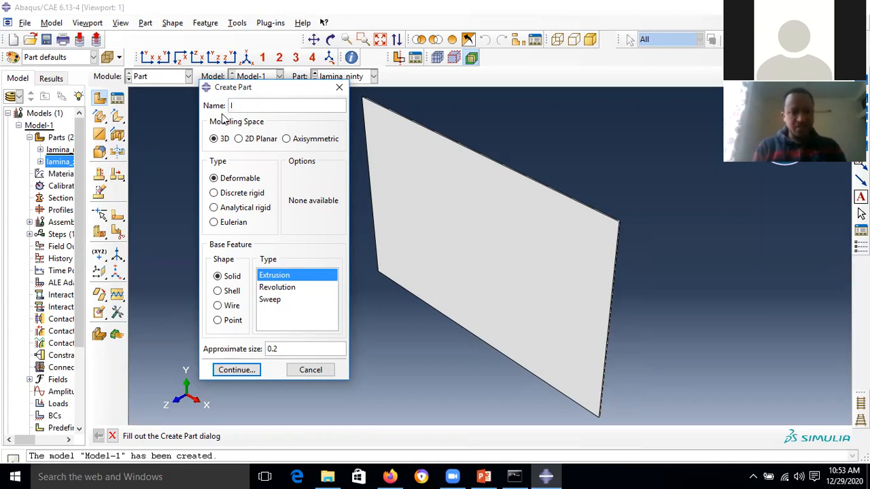
pyautogui.write('mpactor')
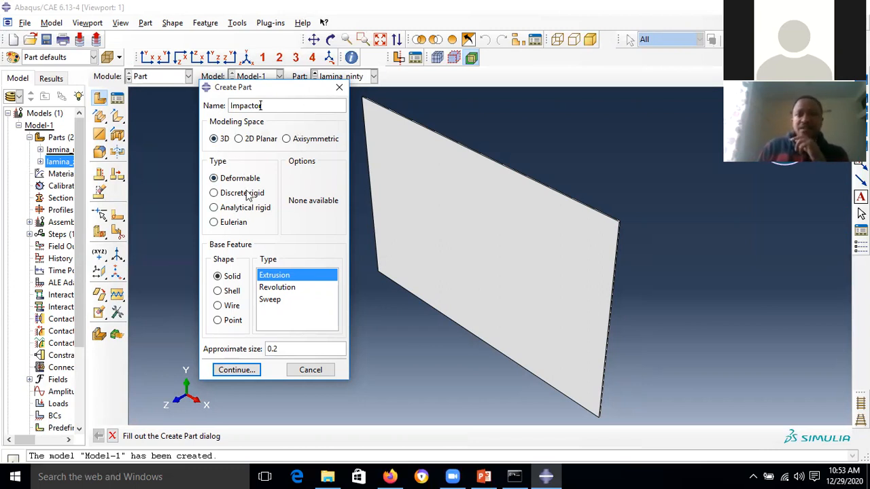
pyautogui.click(235, 195)
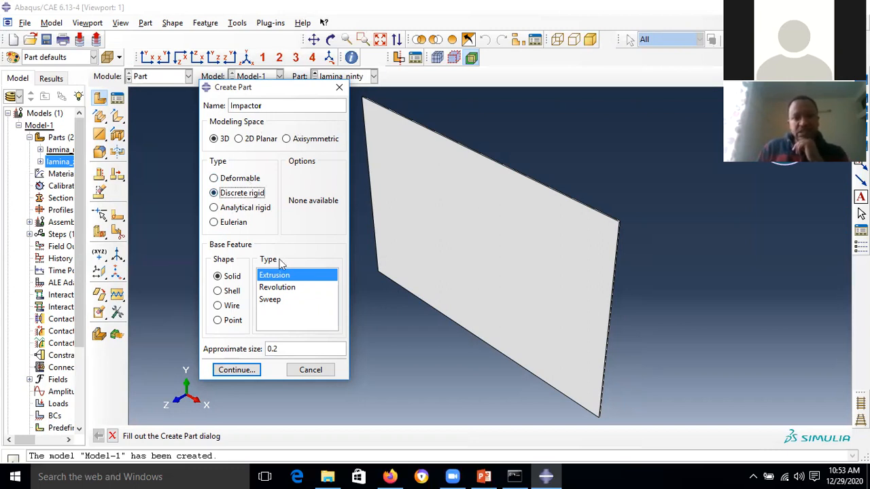
pyautogui.click(233, 291)
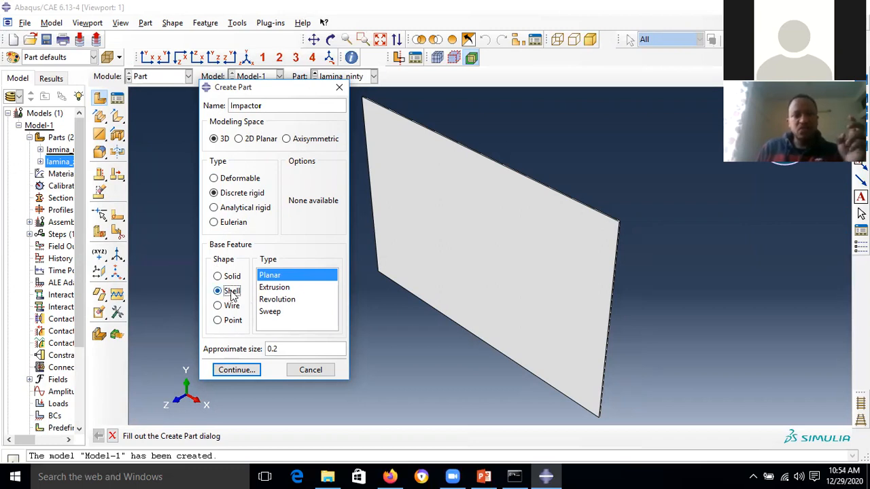
pyautogui.click(284, 299)
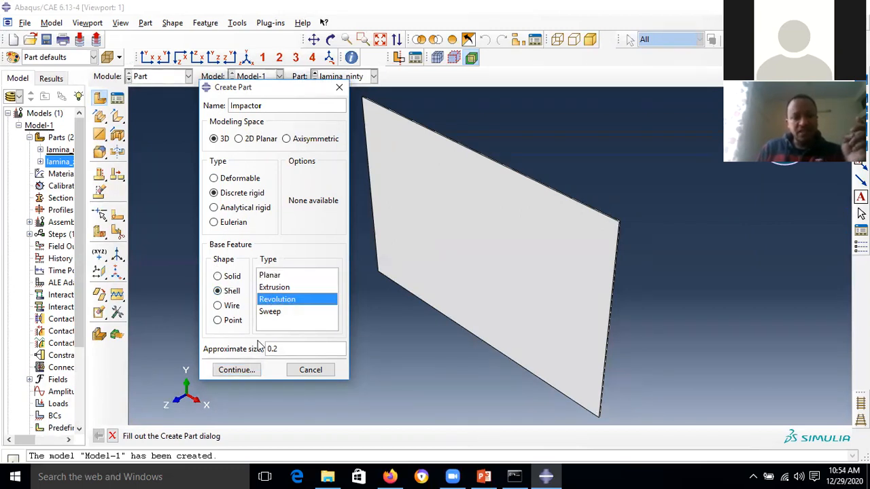
pyautogui.click(238, 371)
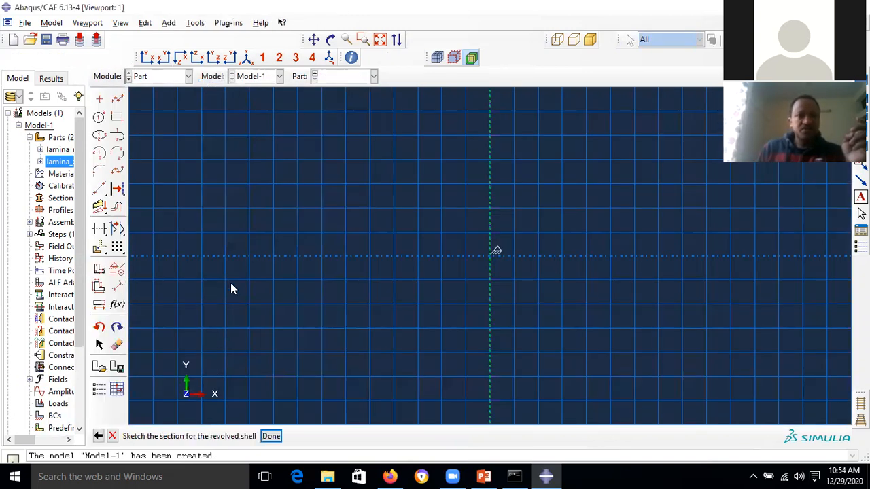
# - Draw a circle centred on the sketch origin
pyautogui.click(99, 119)
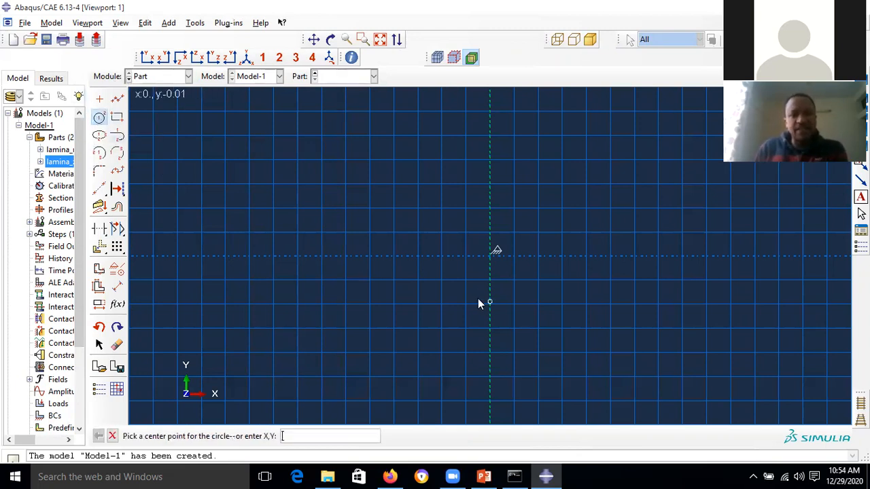
pyautogui.click(491, 255)
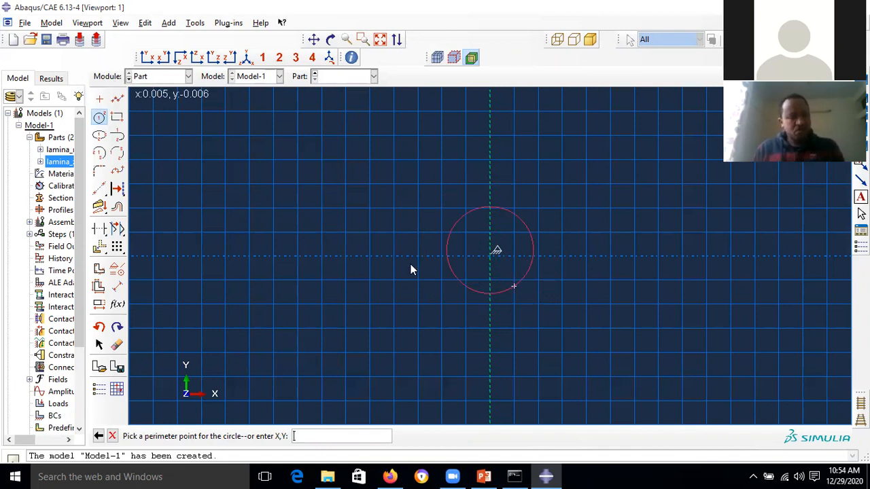
pyautogui.press('Escape')
pyautogui.click(99, 116)
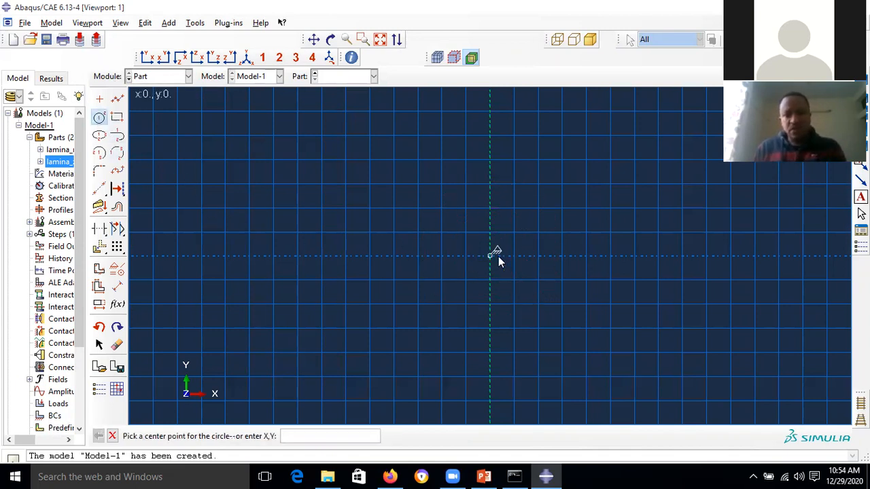
pyautogui.click(491, 257)
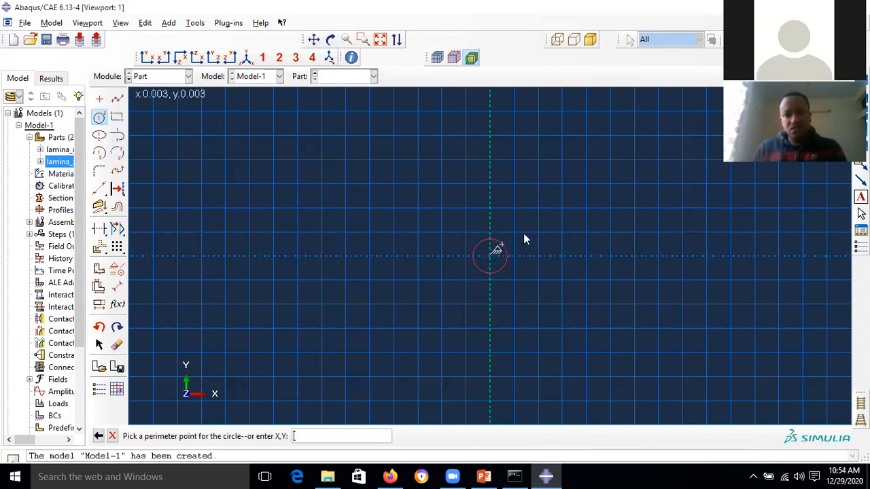
pyautogui.click(562, 208)
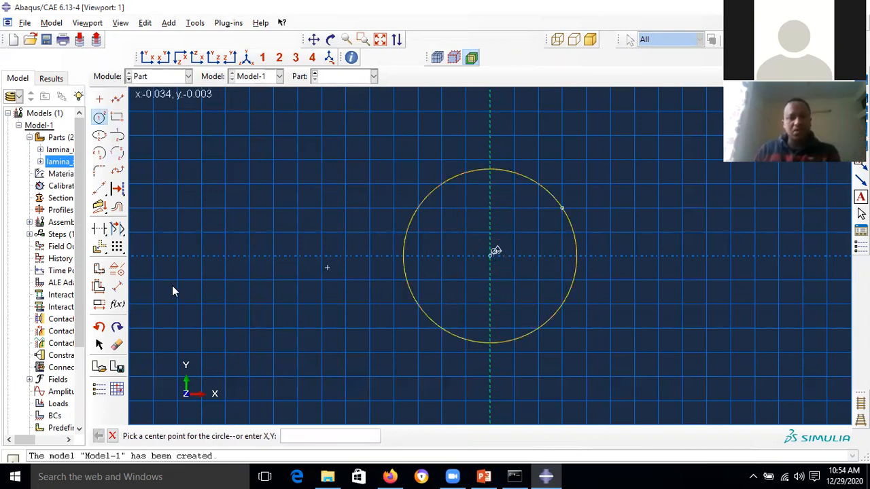
# - Dimension the circle's radius to 0.007
pyautogui.click(118, 288)
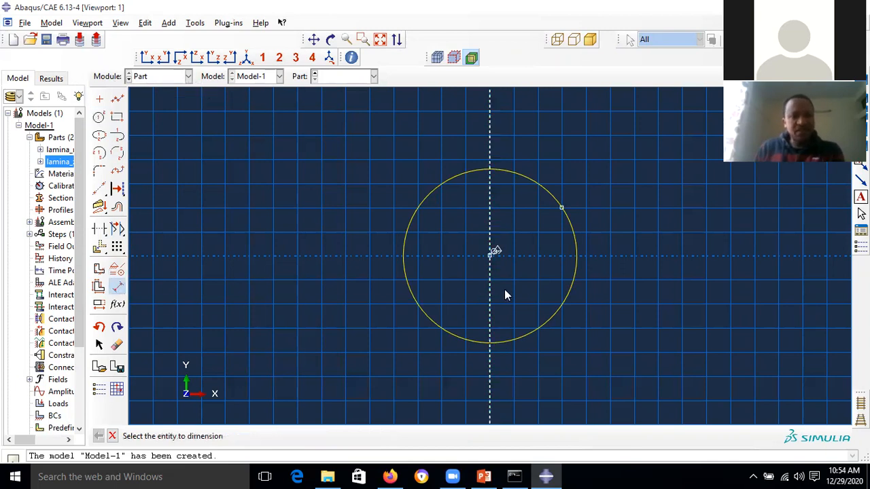
pyautogui.click(553, 317)
pyautogui.click(606, 324)
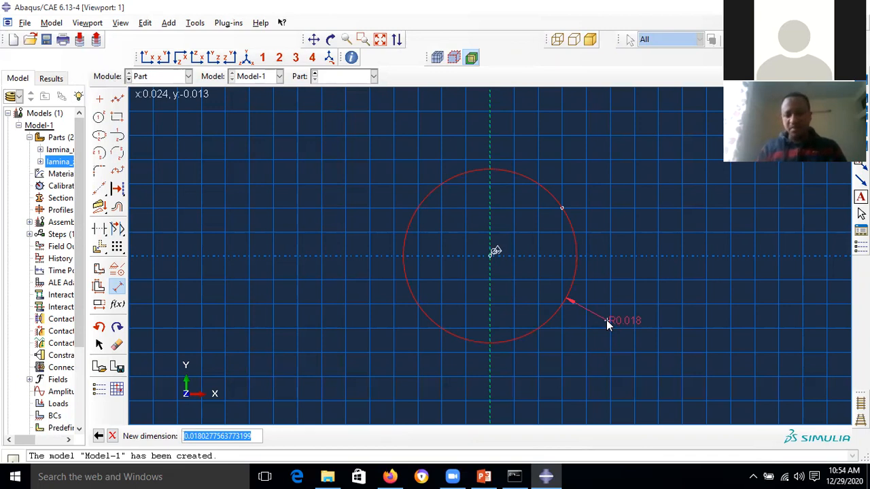
pyautogui.write('7')
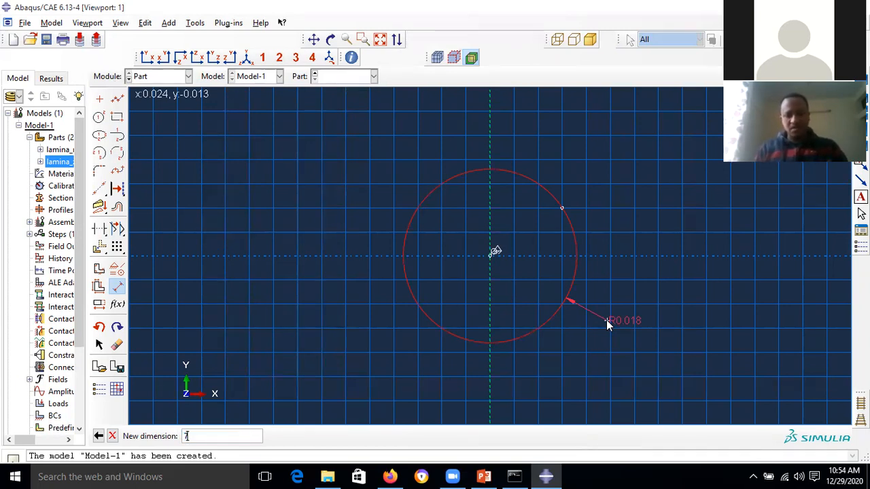
pyautogui.press('Return')
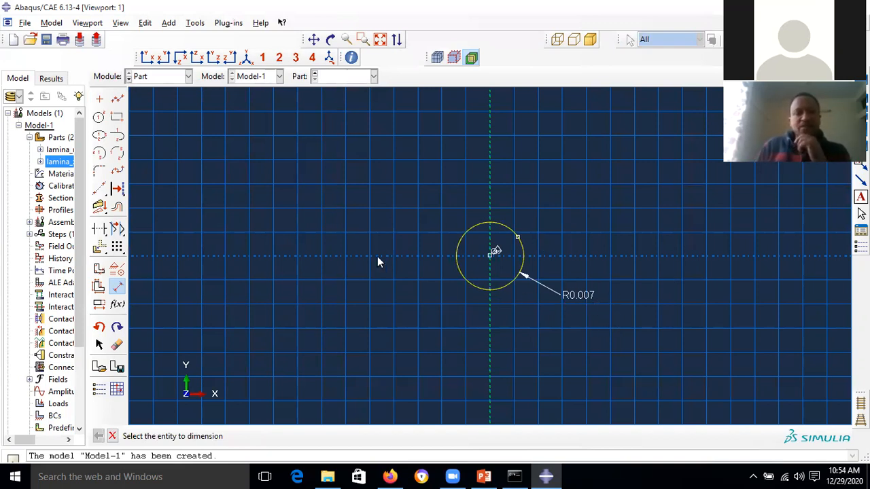
# - Draw a vertical axis line from the circle's bottom to its top
pyautogui.click(118, 99)
pyautogui.click(489, 290)
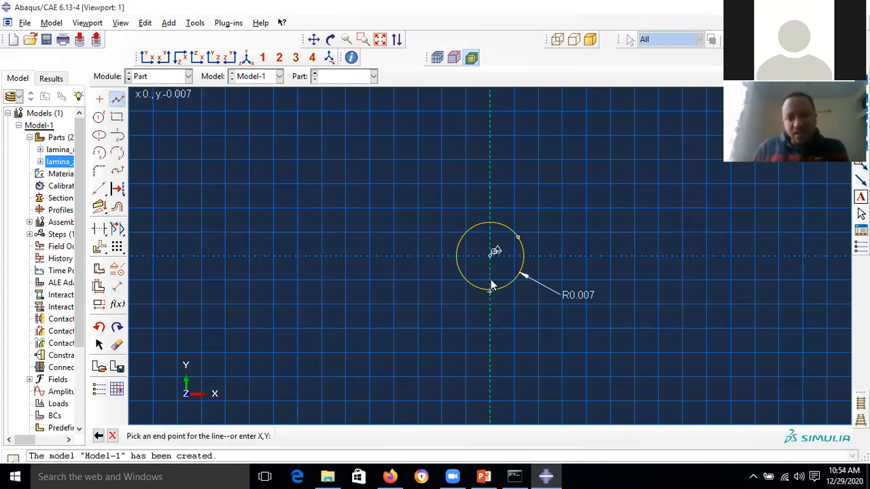
pyautogui.click(493, 220)
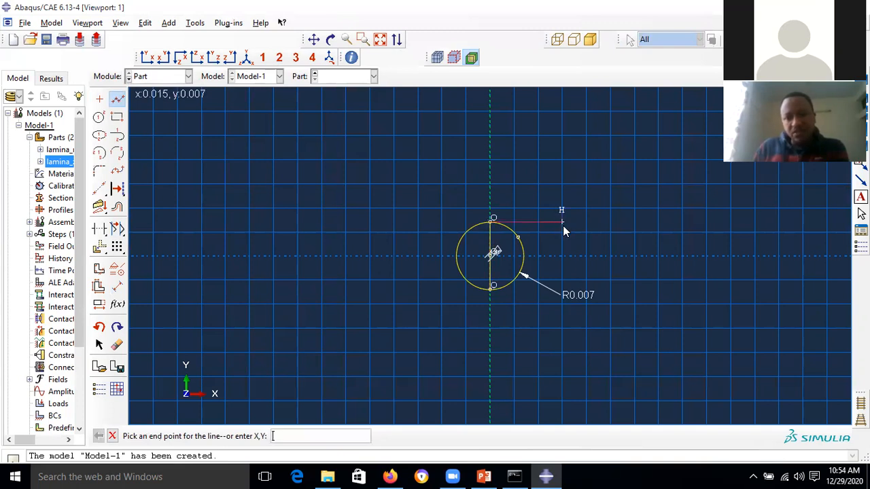
pyautogui.press('Escape')
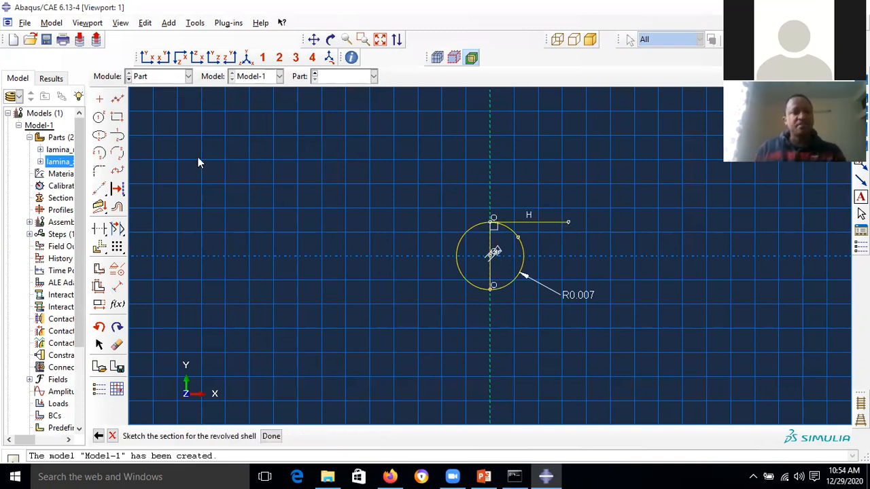
# - Draw a vertical line rising from the circle's right side to above the circle
pyautogui.click(117, 99)
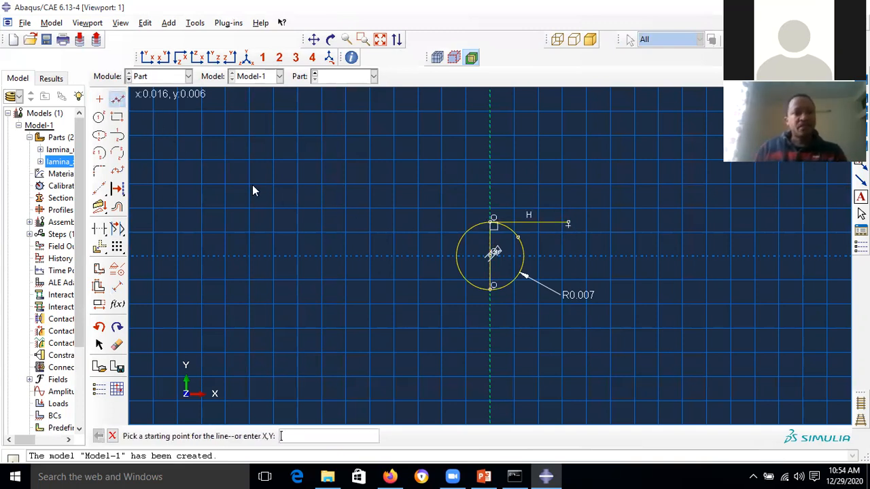
pyautogui.click(523, 257)
pyautogui.click(523, 189)
pyautogui.press('Escape')
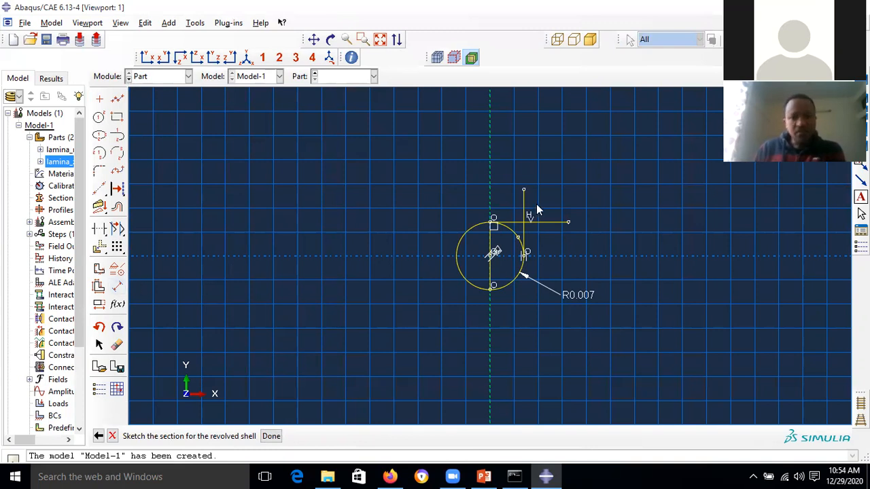
pyautogui.scroll(3, 528, 216)
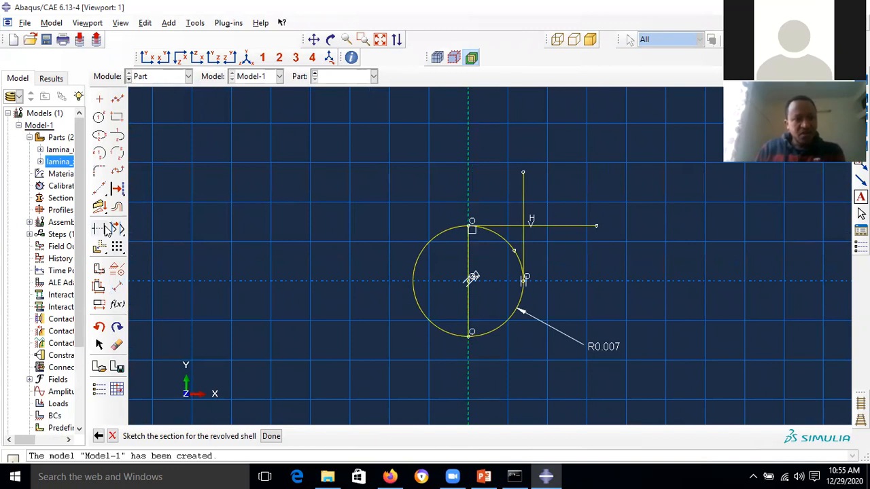
# - Auto-Trim the overhanging line ends, the circle's right and upper-right arcs, and its left half
pyautogui.click(99, 230)
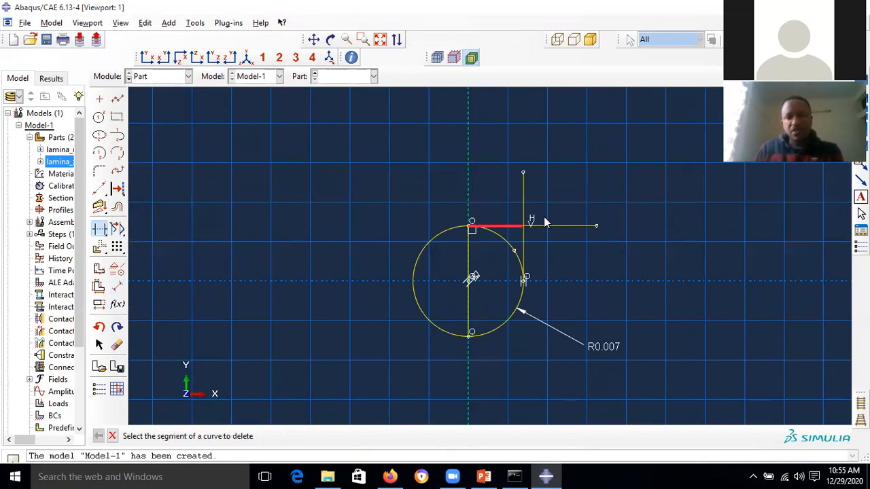
pyautogui.click(562, 227)
pyautogui.click(523, 196)
pyautogui.click(519, 265)
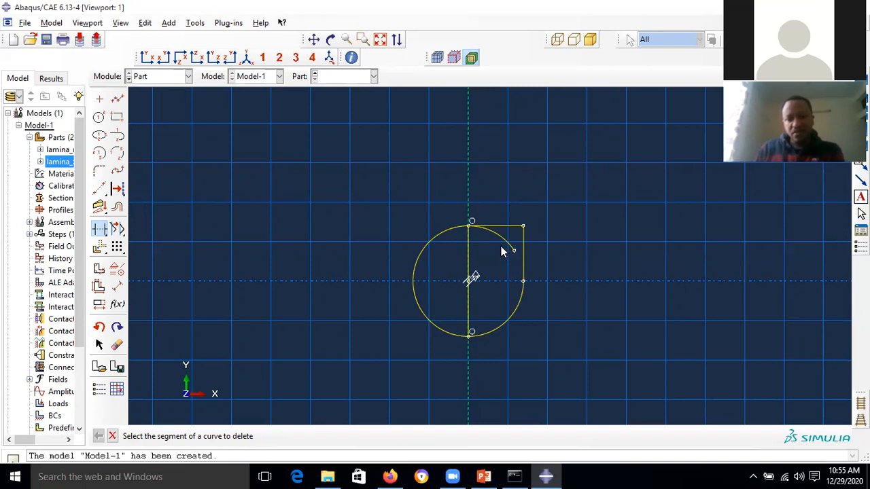
pyautogui.click(503, 246)
pyautogui.click(447, 233)
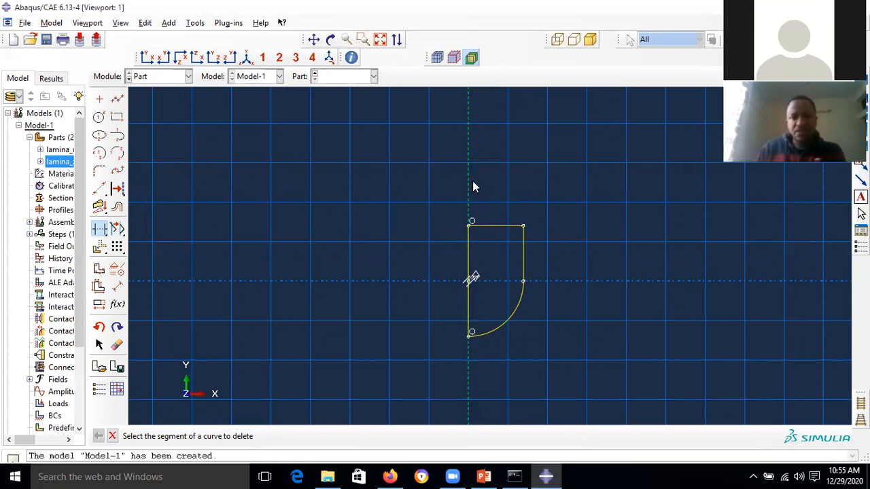
# - Fit the trimmed Impactor profile in view and finish the sketch
pyautogui.click(380, 39)
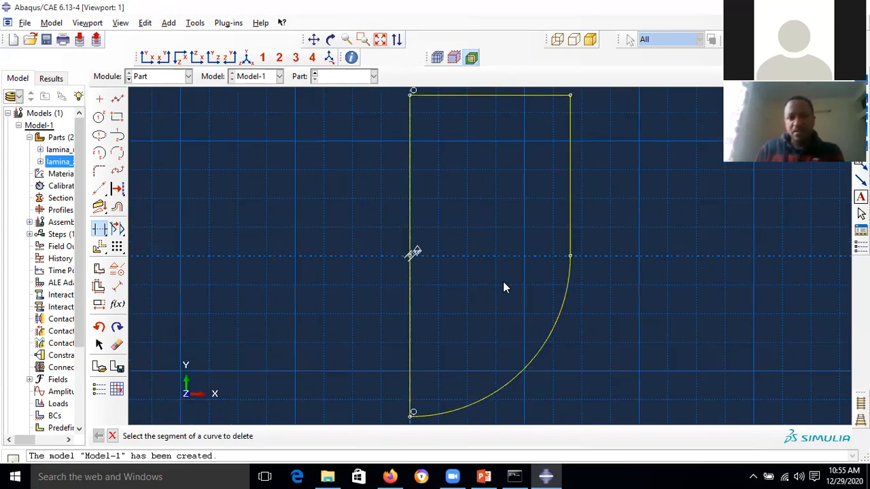
pyautogui.scroll(-3, 488, 260)
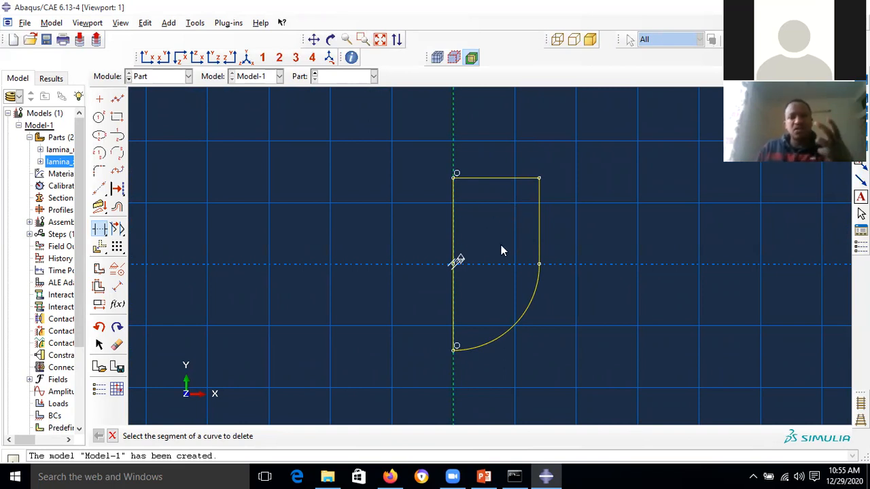
pyautogui.click(112, 436)
pyautogui.click(270, 438)
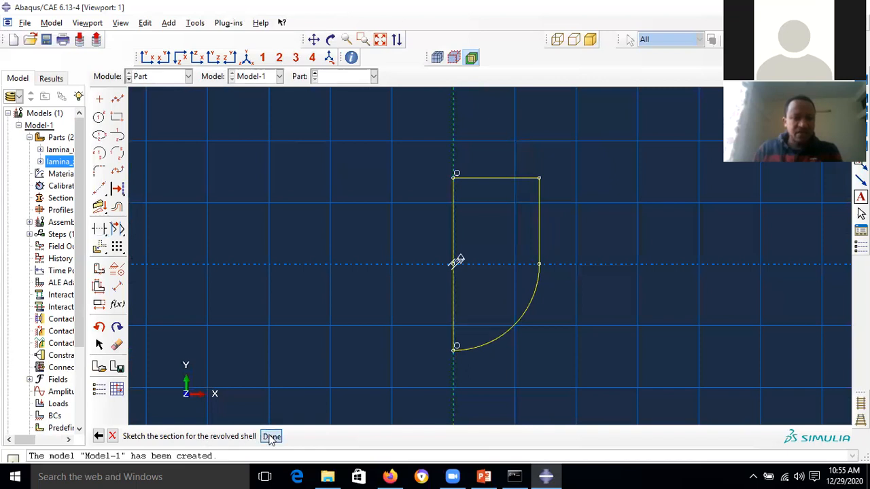
# - Change the revolution angle from 90 to 360 degrees and create the revolved shell
pyautogui.write('90')
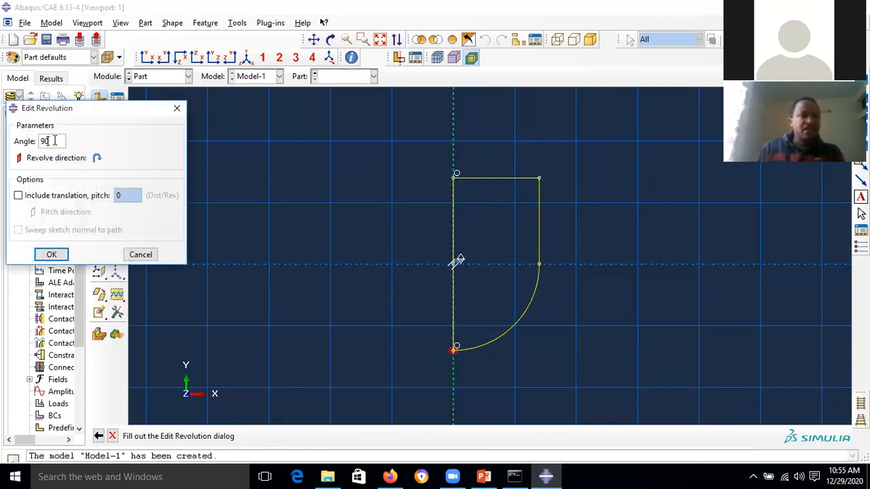
pyautogui.moveTo(50, 142); pyautogui.dragTo(32, 142)
pyautogui.write('360')
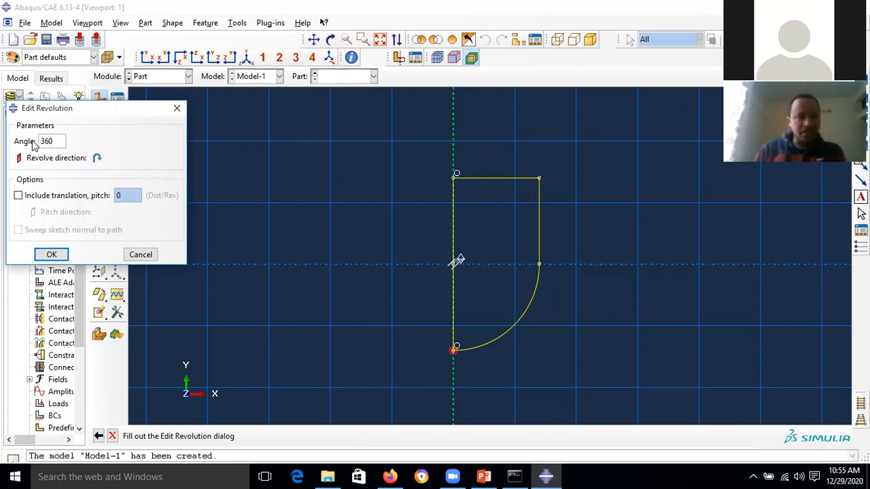
pyautogui.press('Return')
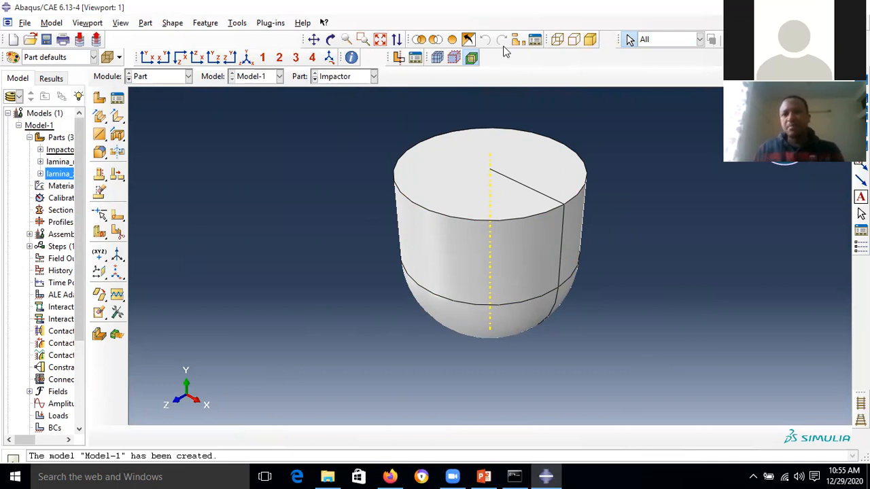
# - Place reference point RP at the centre of the Impactor's top face and fit the view
pyautogui.click(253, 25)
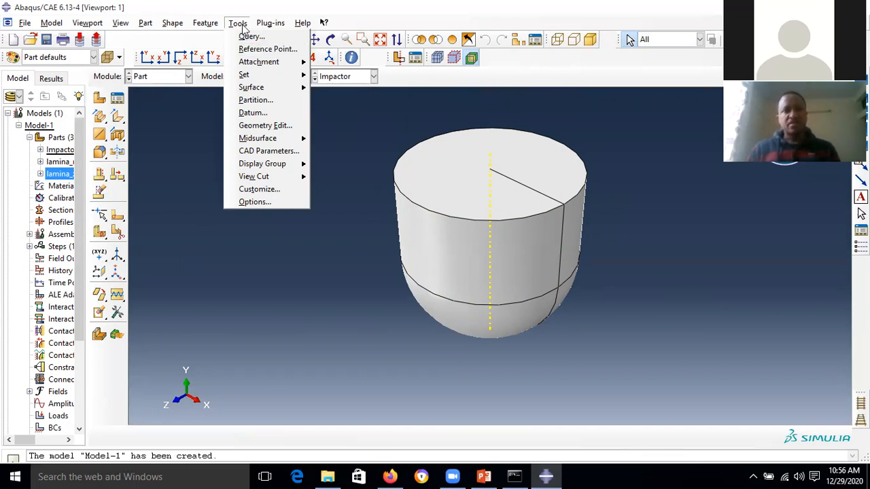
pyautogui.click(268, 51)
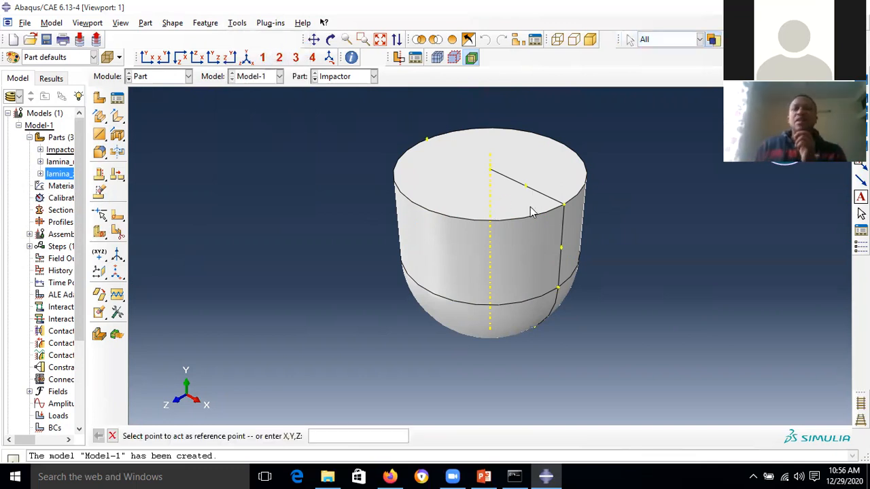
pyautogui.click(491, 170)
pyautogui.scroll(2, 514, 171)
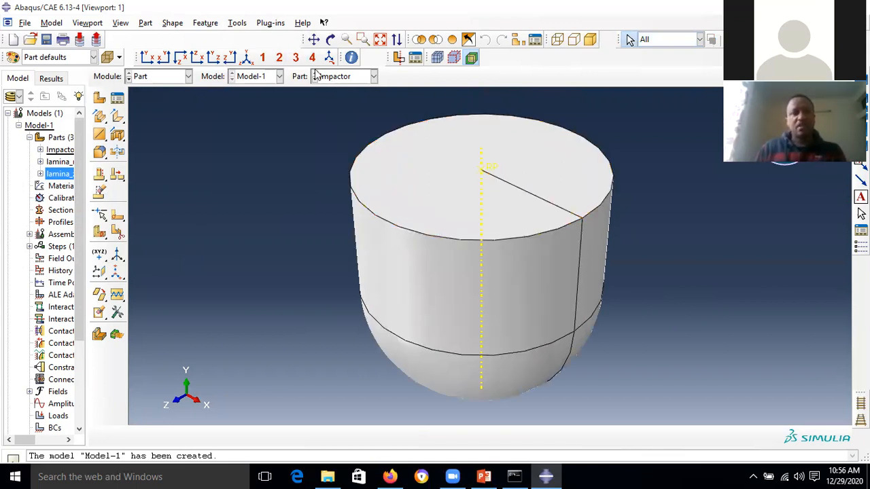
pyautogui.click(379, 40)
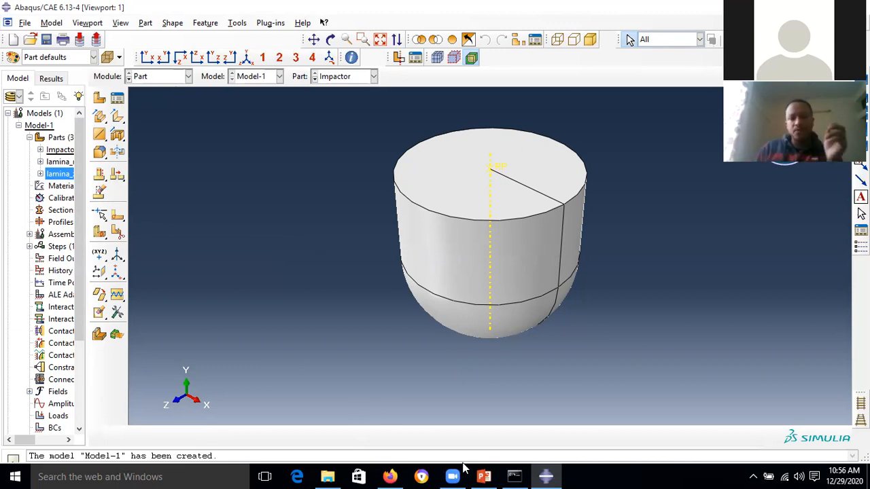
pyautogui.click(484, 476)
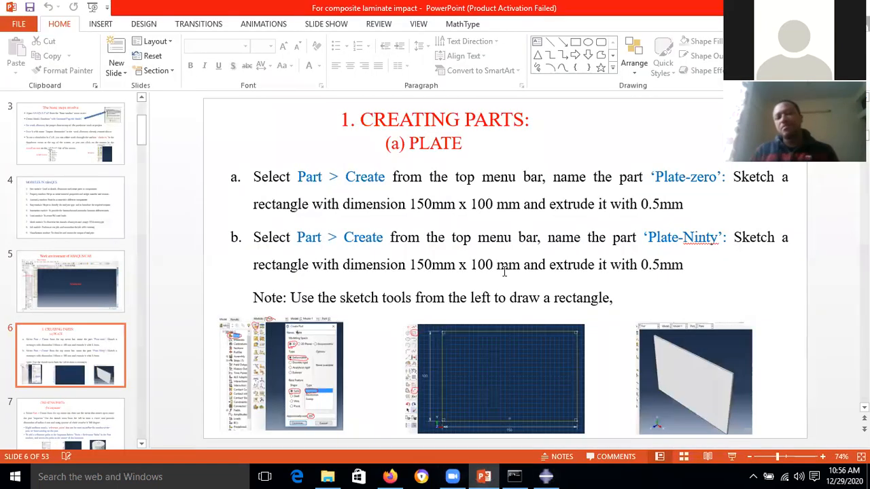
# - Present slide 6, 'Creating Parts: (a) Plate', as a full-screen slide show
pyautogui.click(731, 457)
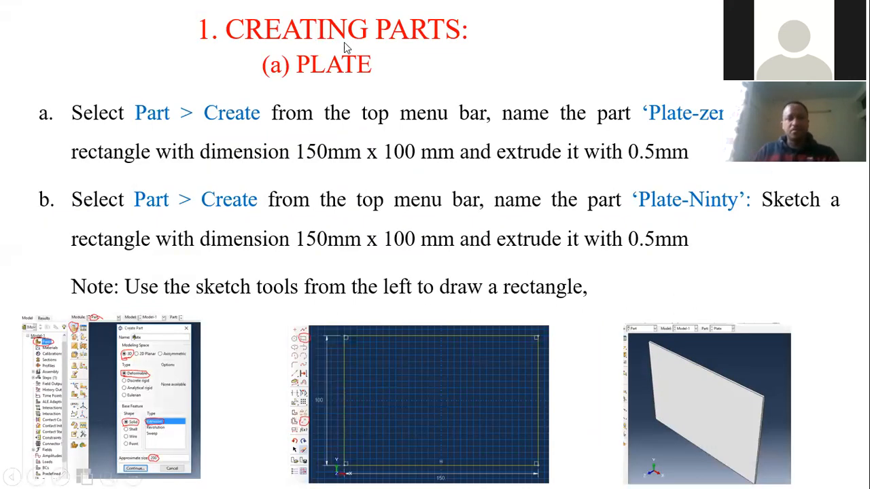
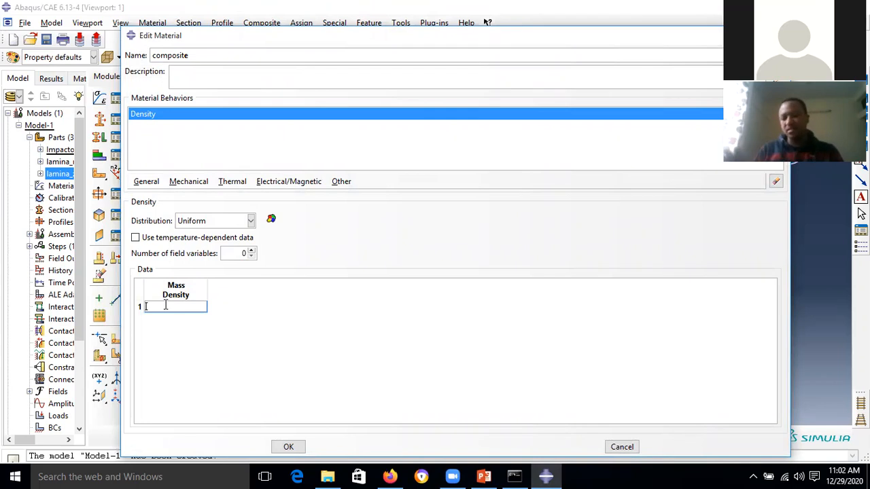
# - Enter a mass density of 1600 and add an Elastic behavior to the composite material
pyautogui.write('1600')
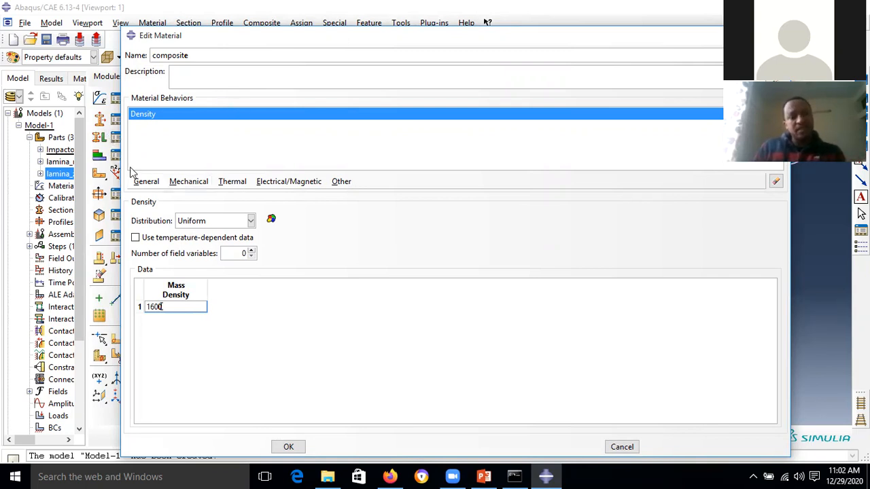
pyautogui.click(182, 183)
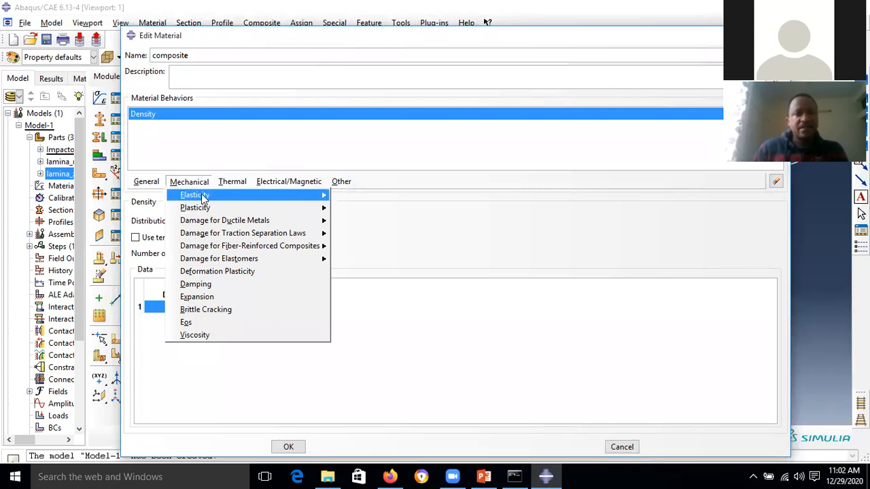
pyautogui.moveTo(204, 196)
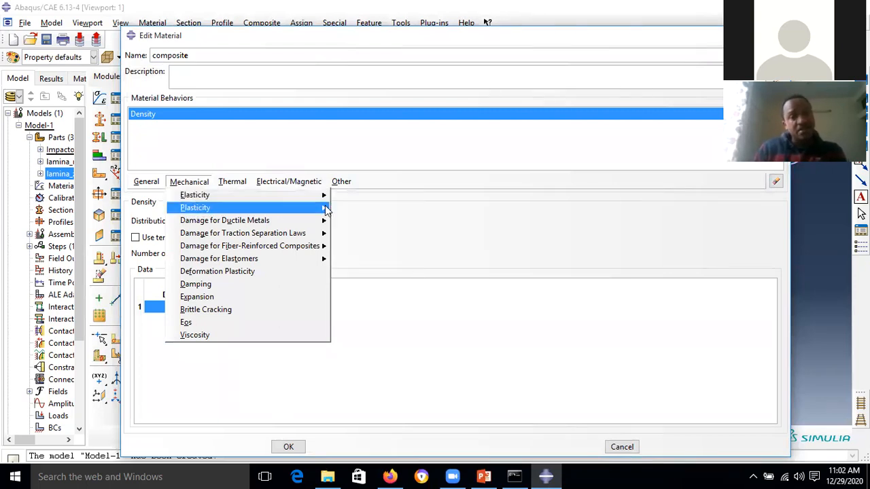
pyautogui.moveTo(220, 178)
pyautogui.moveTo(193, 178)
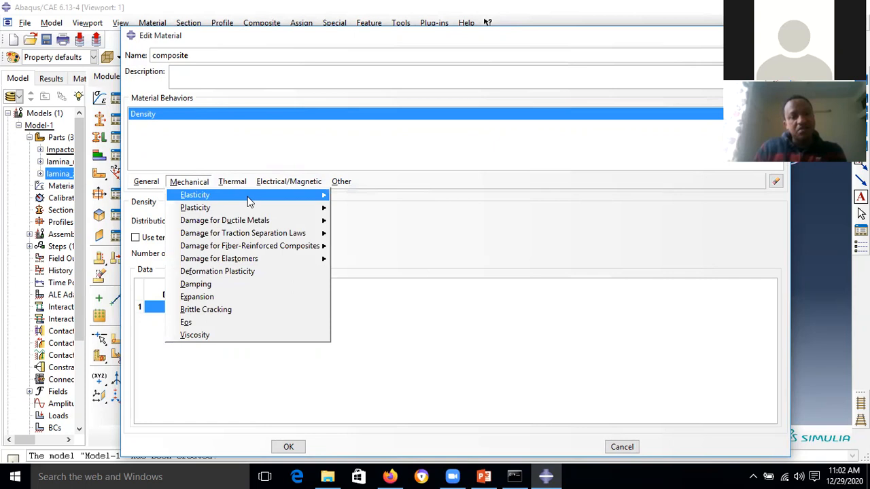
pyautogui.moveTo(324, 195)
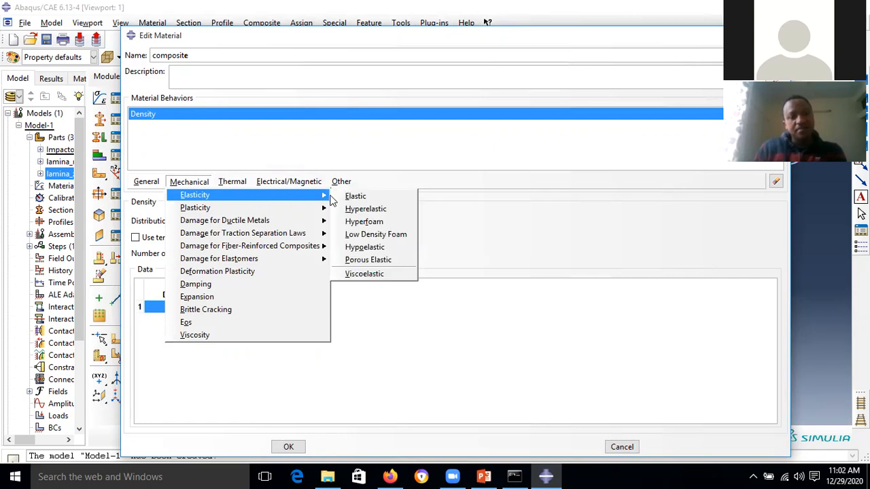
pyautogui.click(371, 199)
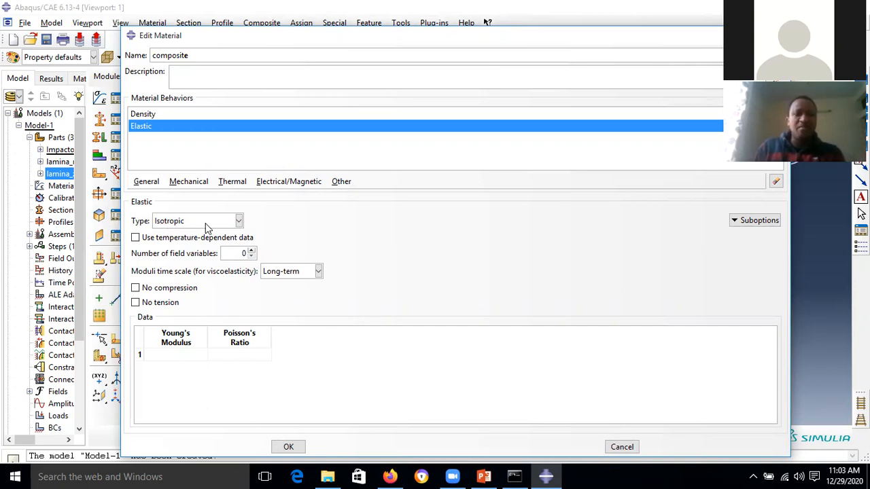
# - Change the Elastic behavior's type from Isotropic to Engineering Constants
pyautogui.click(184, 358)
pyautogui.click(249, 356)
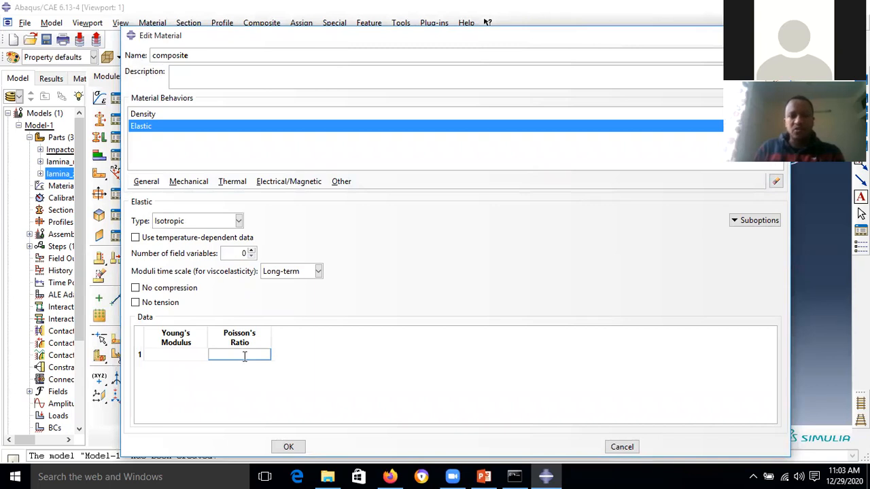
pyautogui.click(170, 355)
pyautogui.click(239, 354)
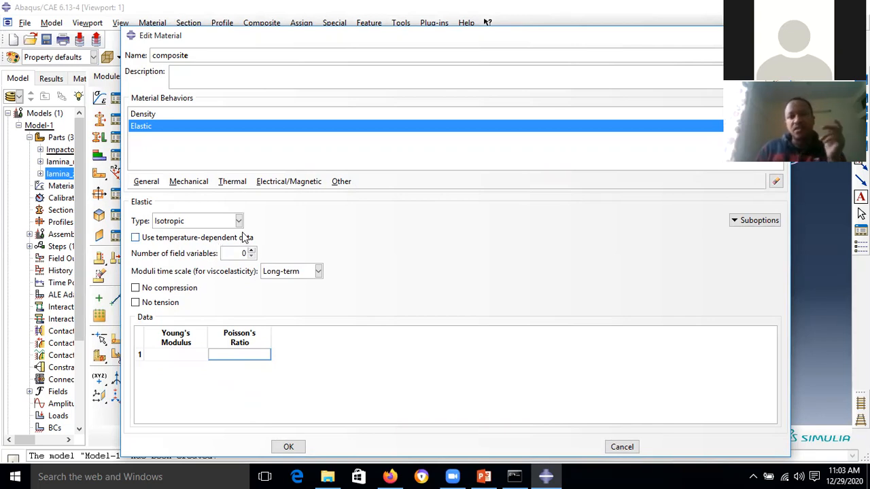
pyautogui.click(239, 222)
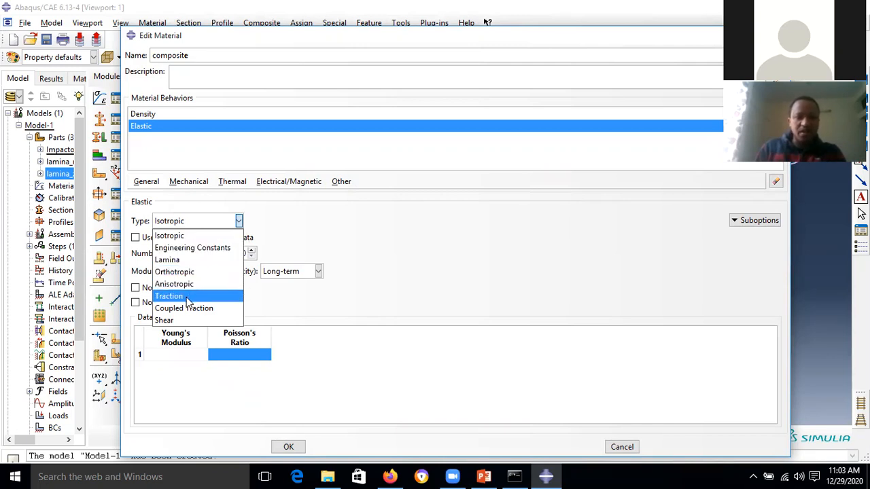
pyautogui.click(219, 253)
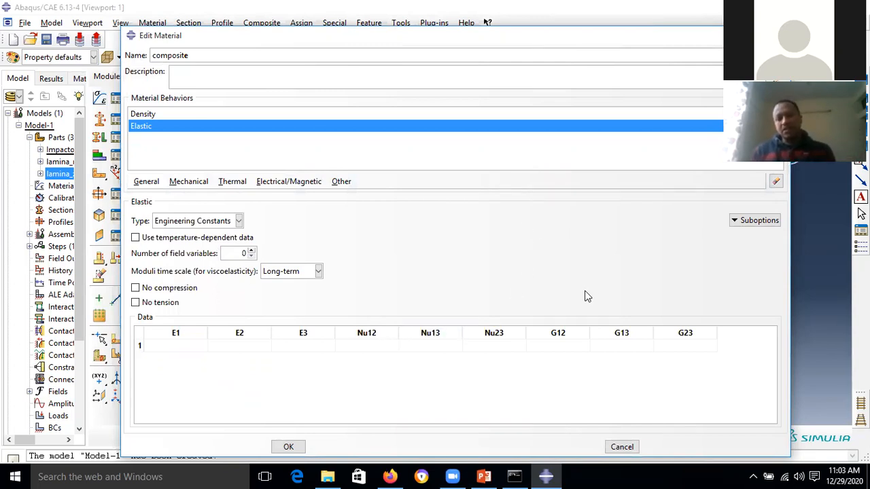
# - Enter the moduli E1 = 130e9, E2 = 7.7e9 and E3 = 7.7e9
pyautogui.click(178, 348)
pyautogui.click(253, 351)
pyautogui.click(305, 349)
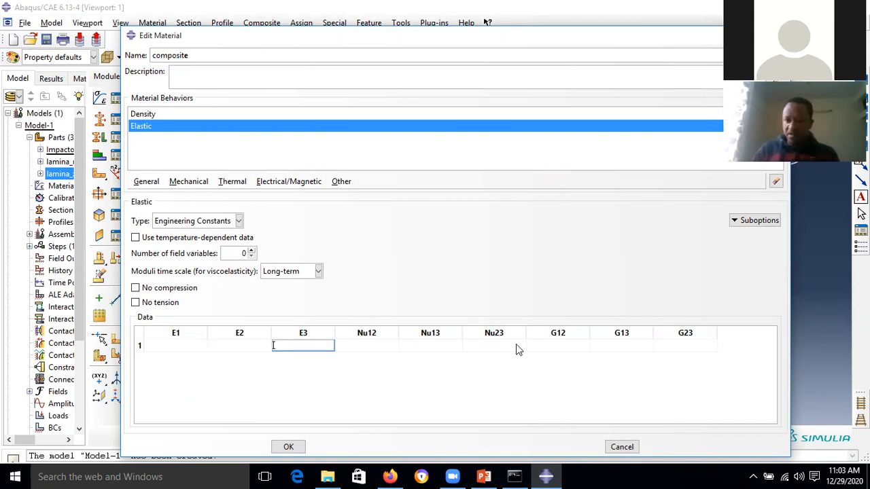
pyautogui.click(189, 345)
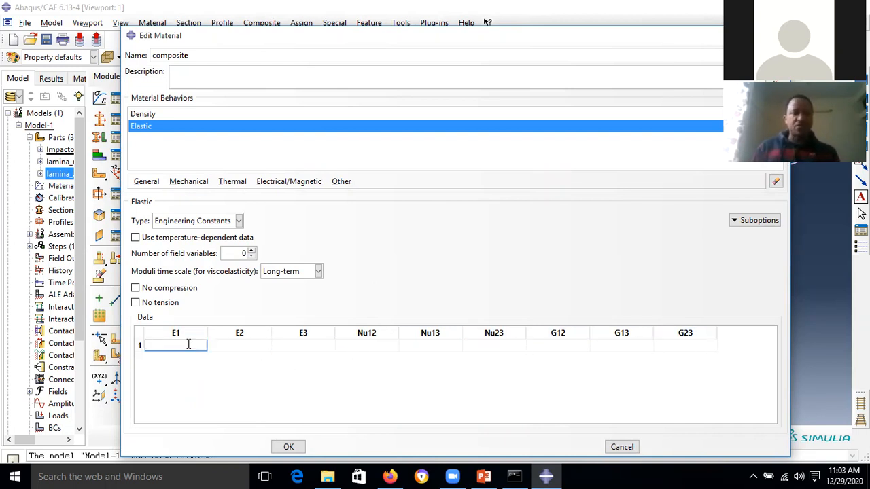
pyautogui.write('130')
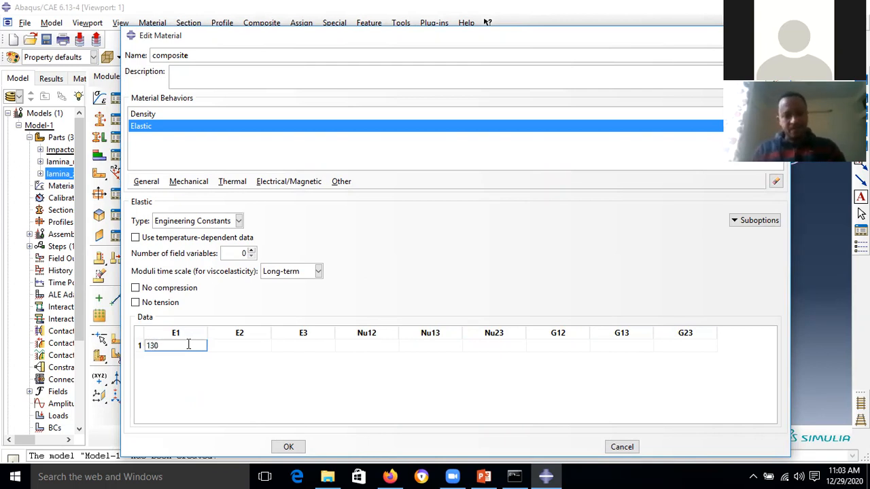
pyautogui.write('e9')
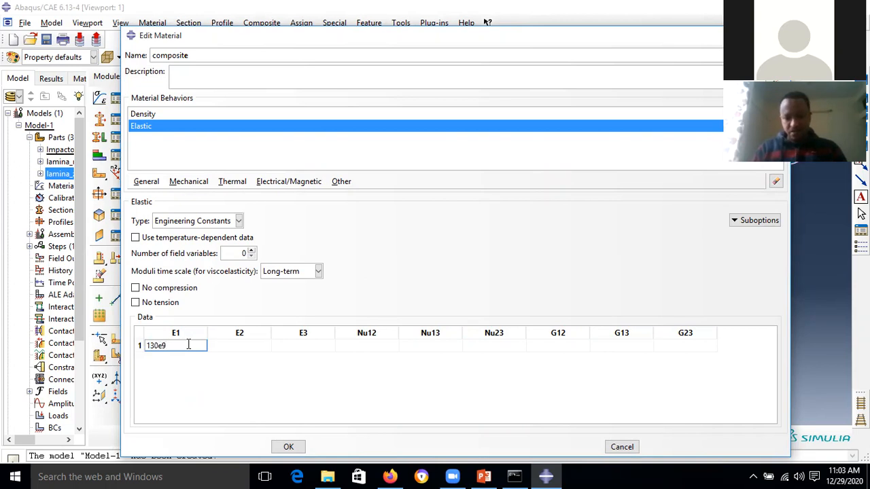
pyautogui.press('Tab')
pyautogui.write('7')
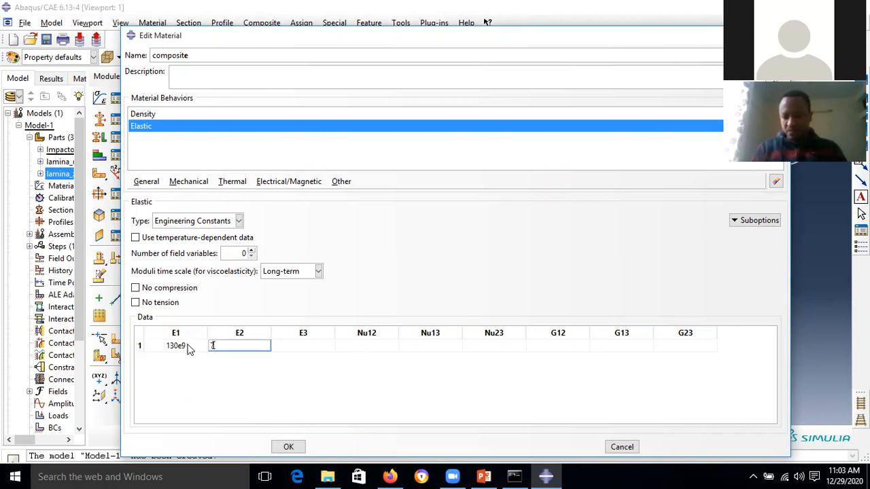
pyautogui.write('.7e9')
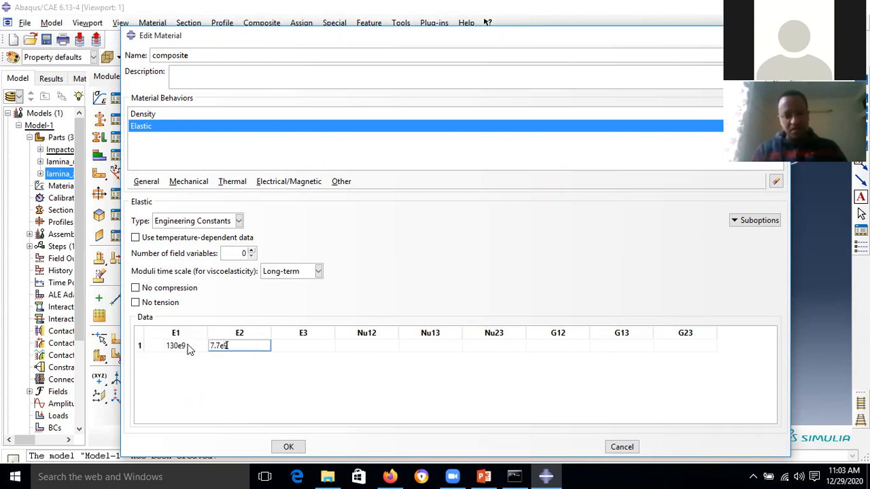
pyautogui.press('Tab')
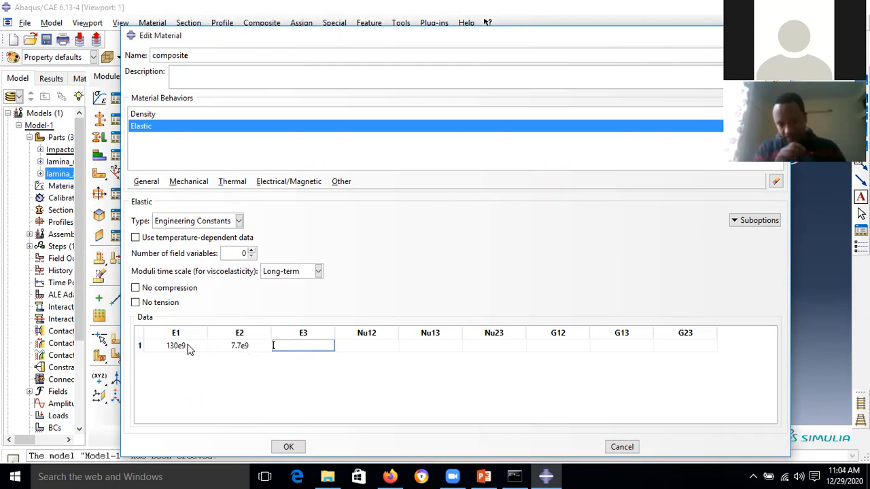
pyautogui.write('7.')
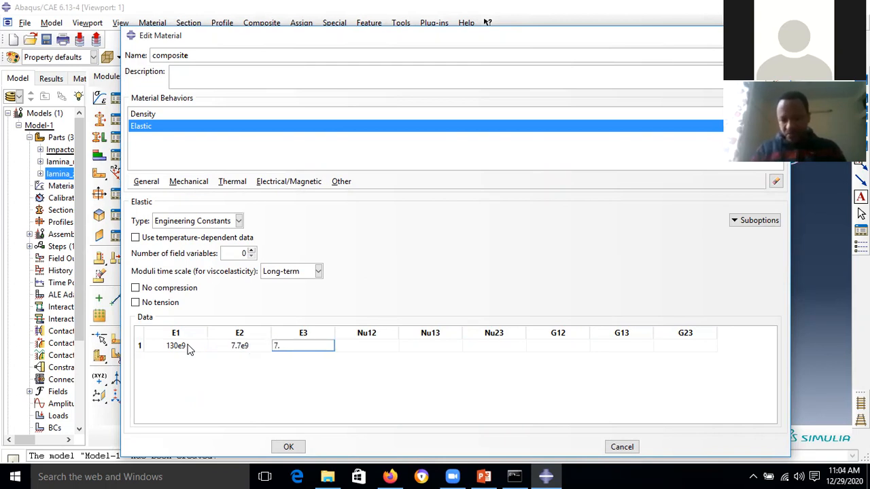
pyautogui.write('7e9')
pyautogui.press('Tab')
# - Enter the Poisson's ratios Nu12 = 0.3, Nu13 = 0.3 and Nu23 = 0.36
pyautogui.write('0.3')
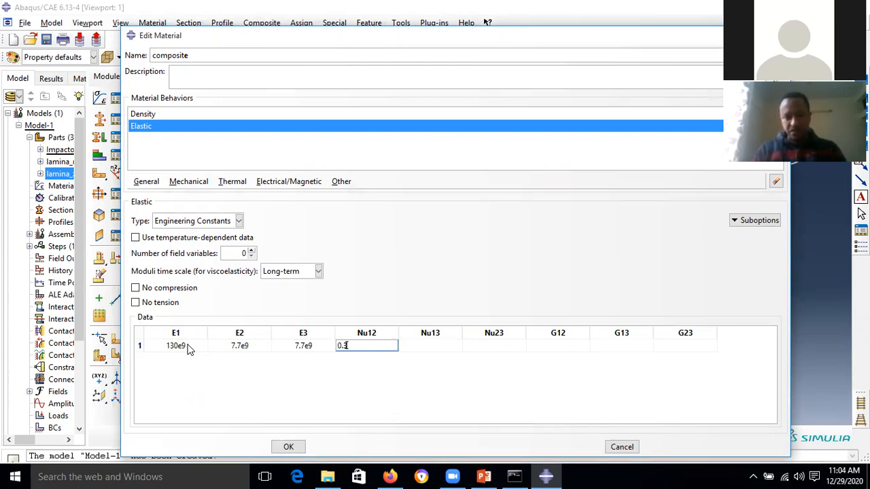
pyautogui.press('Tab')
pyautogui.write('0.3')
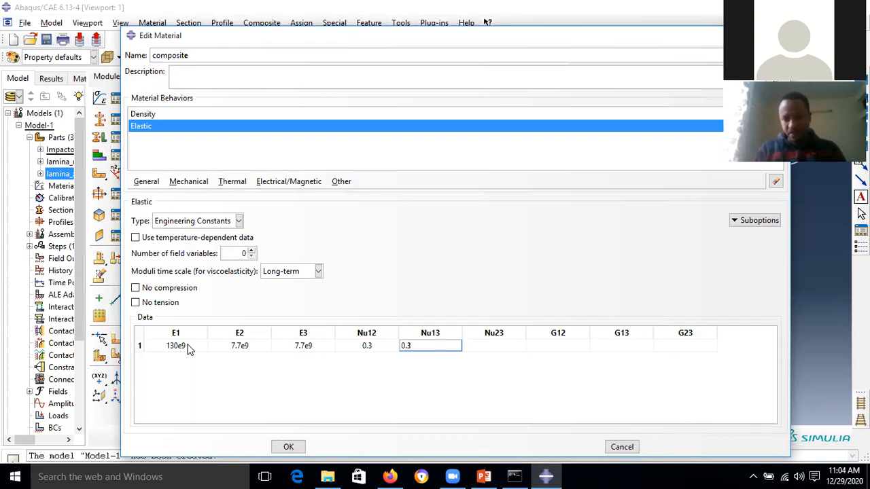
pyautogui.press('Tab')
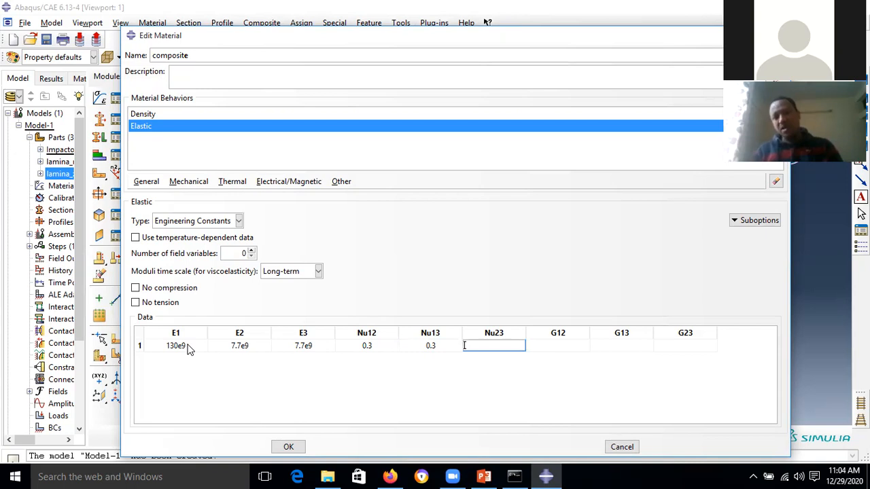
pyautogui.write('0.36')
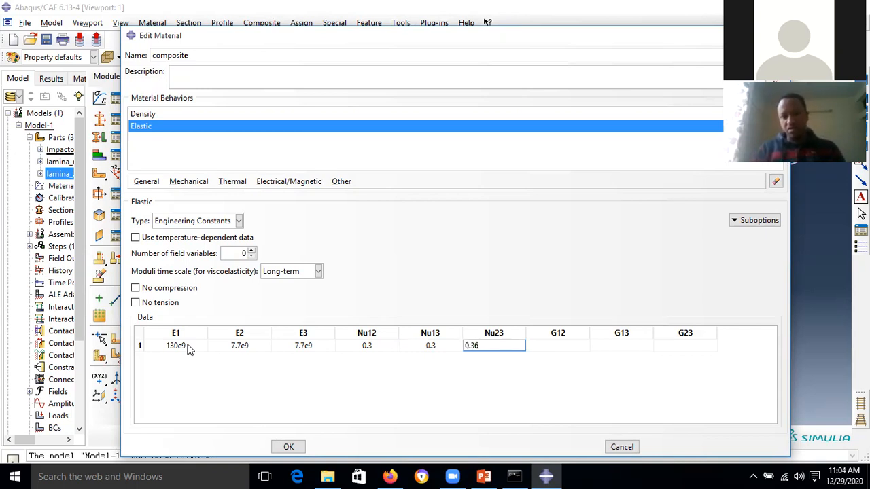
pyautogui.press('Tab')
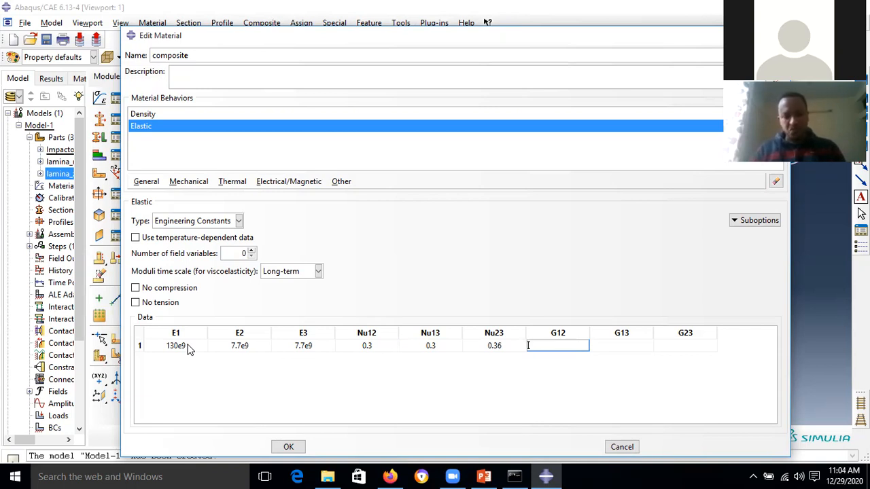
# - Enter the shear moduli G12 = 4.8e9, G13 = 4.8e9 and G23 = 3.8e9
pyautogui.write('4')
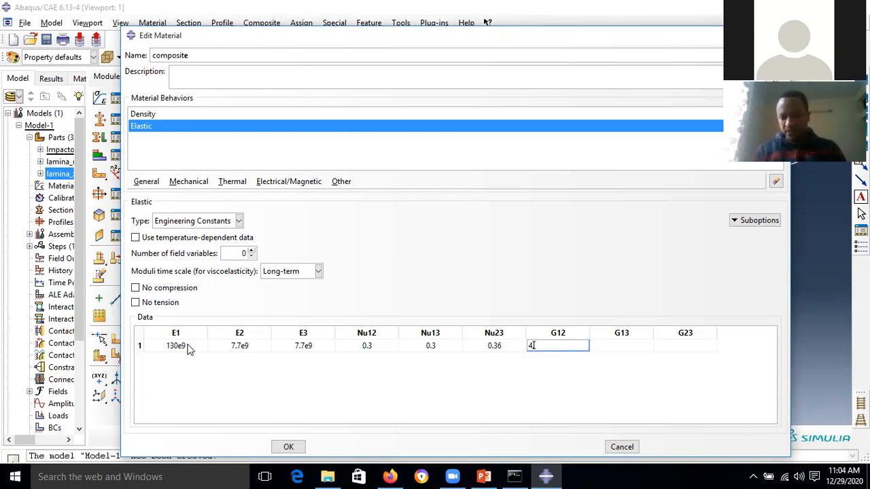
pyautogui.write('.8e9')
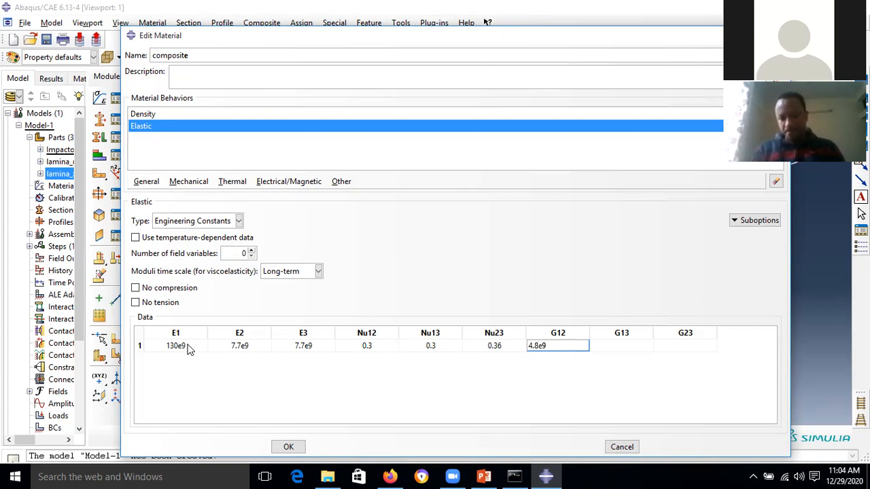
pyautogui.press('Tab')
pyautogui.write('4.8e')
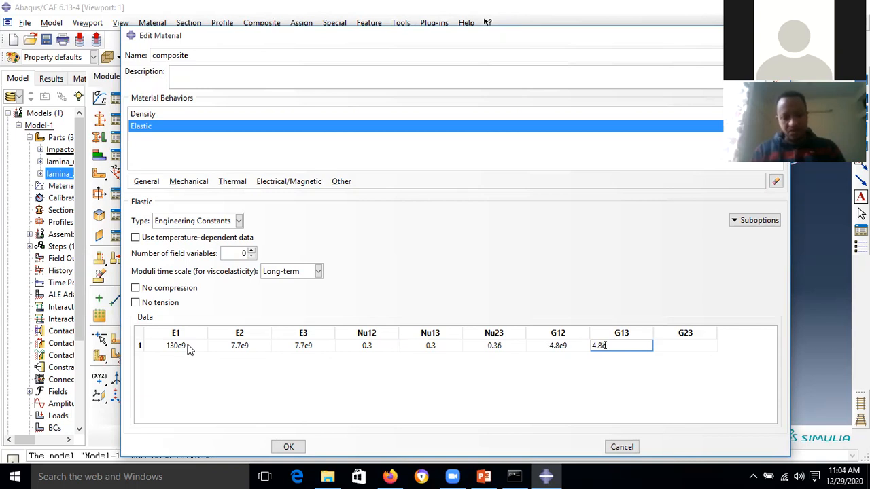
pyautogui.write('9')
pyautogui.press('Tab')
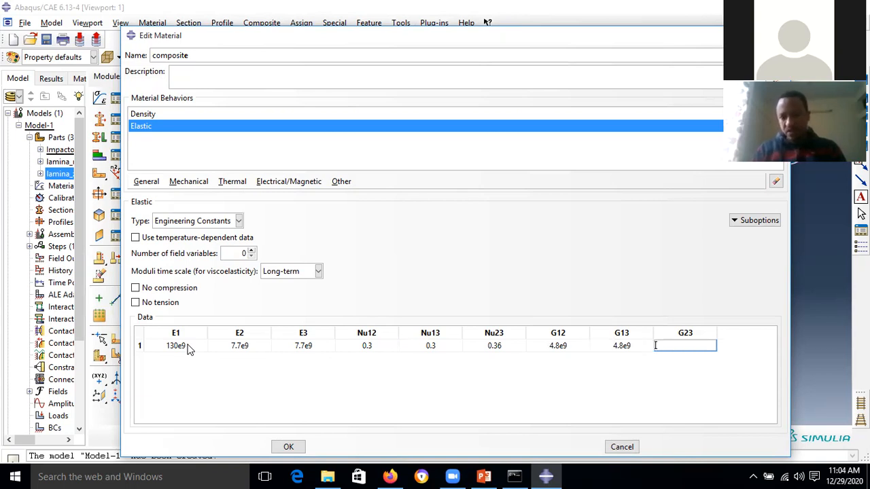
pyautogui.write('3.8e9')
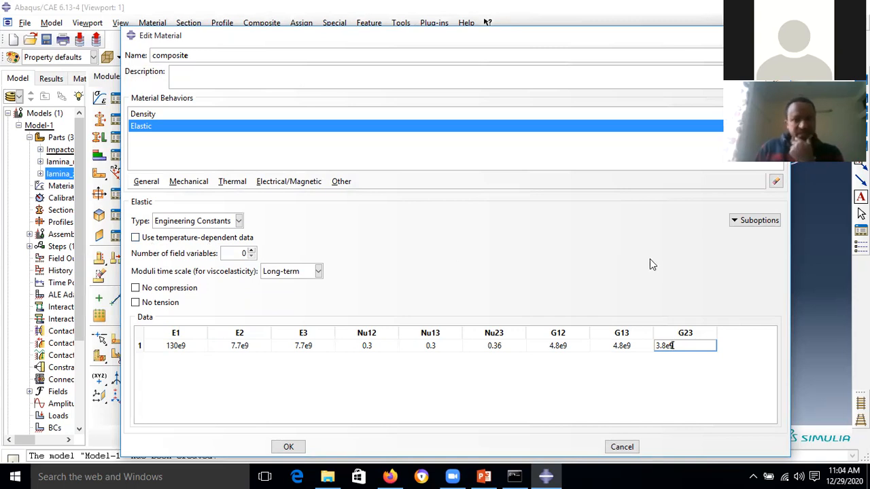
pyautogui.click(754, 222)
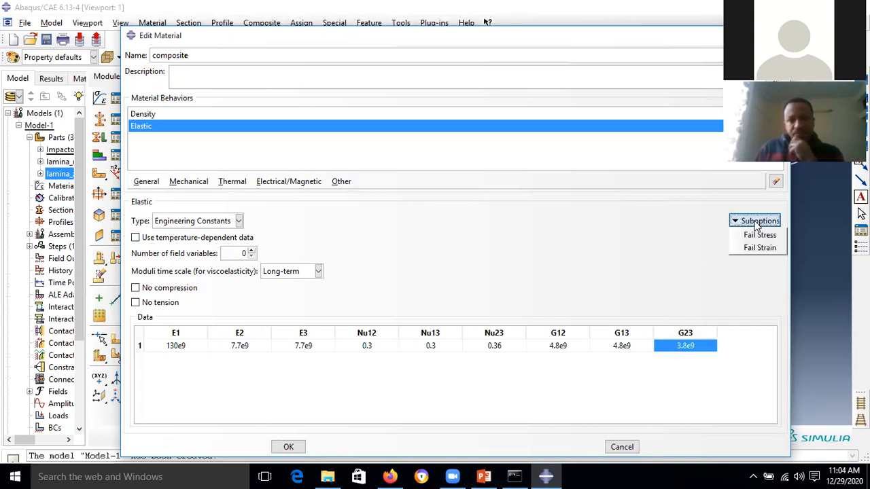
# - Add Hashin Damage from Mechanical > Damage for Fiber-Reinforced Composites to the composite material
pyautogui.click(628, 234)
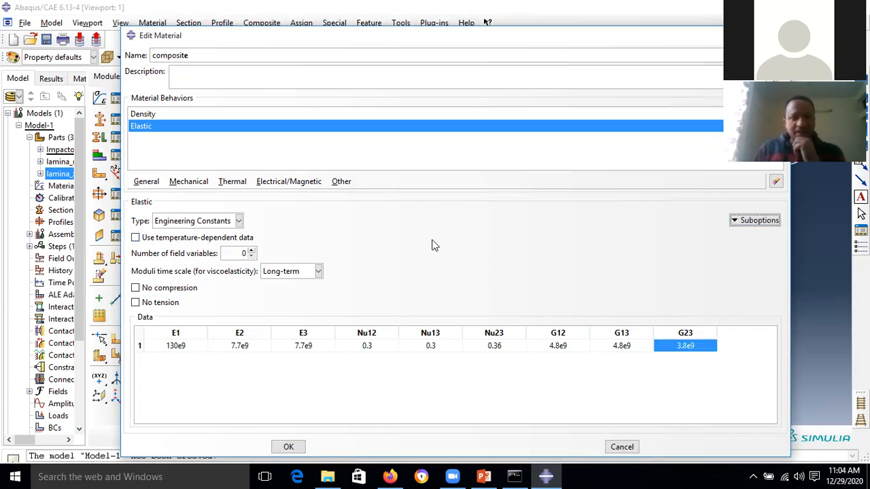
pyautogui.click(201, 184)
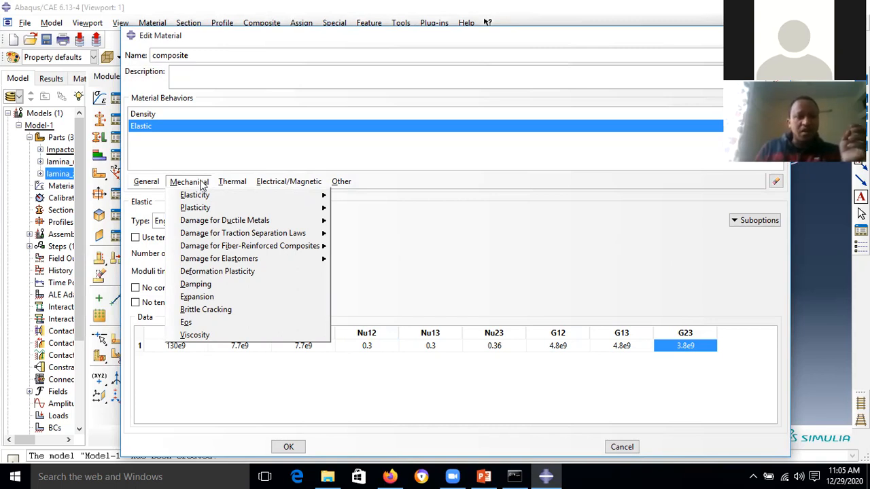
pyautogui.click(201, 183)
pyautogui.click(200, 183)
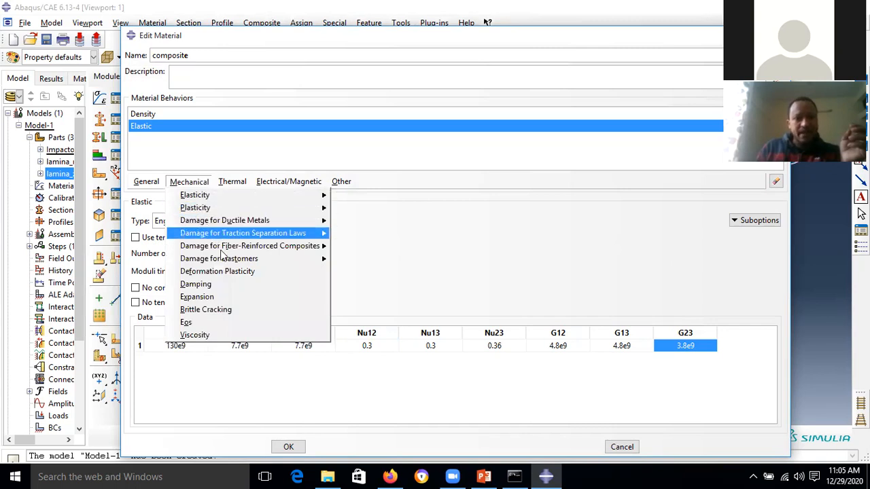
pyautogui.moveTo(228, 251)
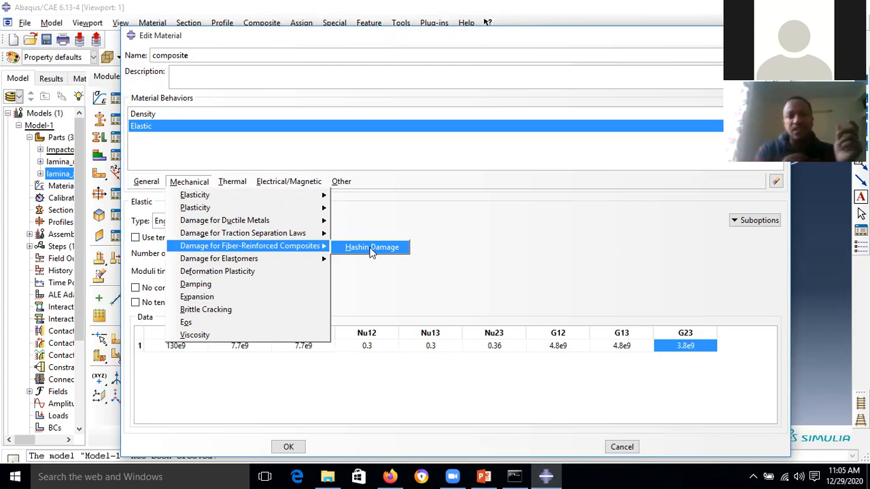
pyautogui.click(372, 248)
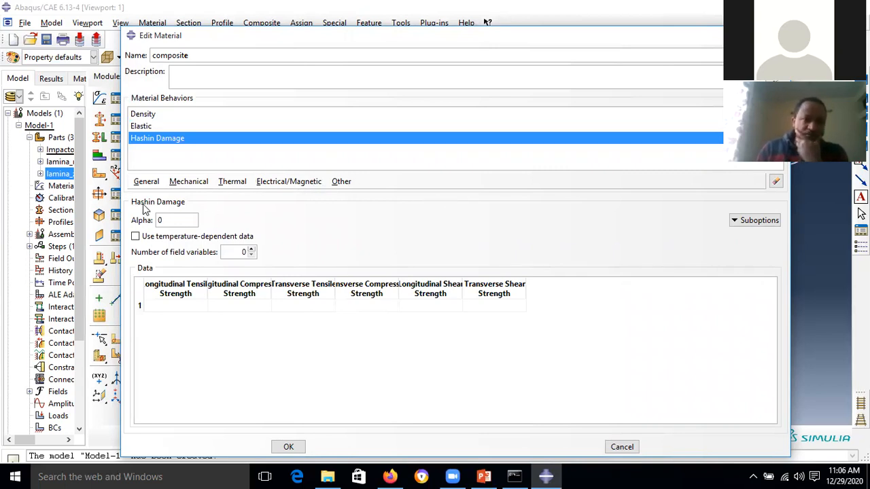
# - Set the Hashin Damage Alpha value to 1
pyautogui.doubleClick(160, 220)
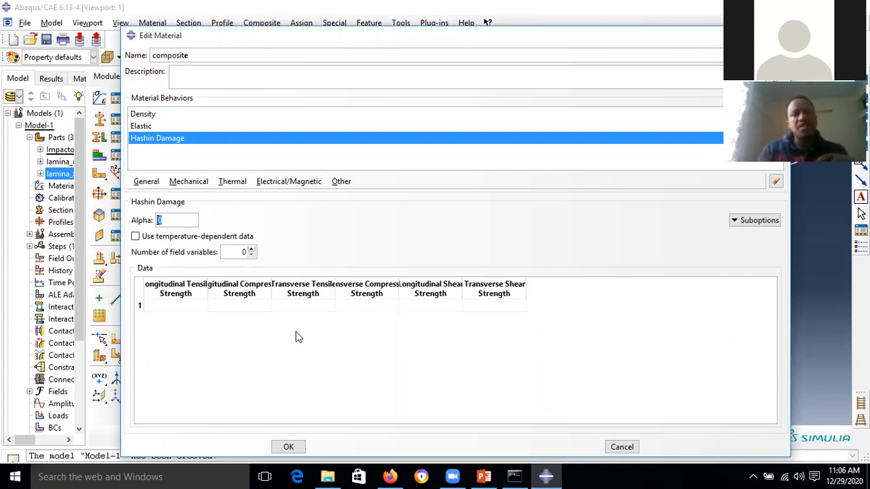
pyautogui.write('1')
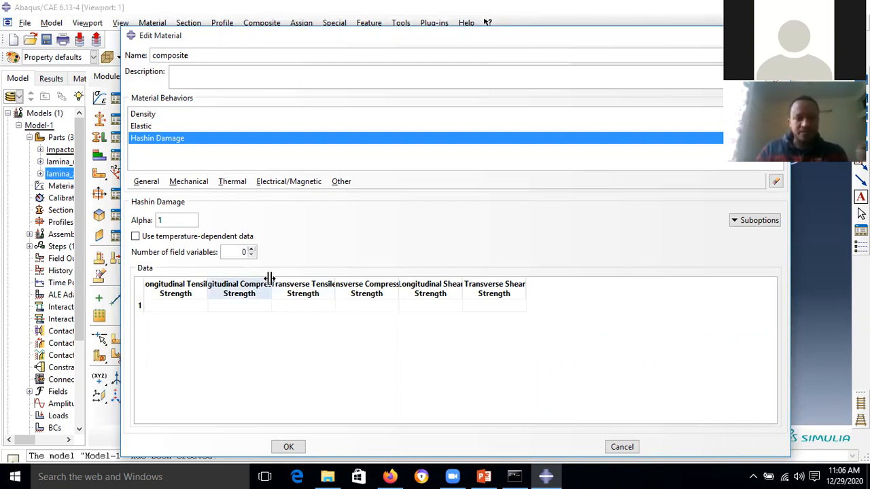
pyautogui.doubleClick(170, 220)
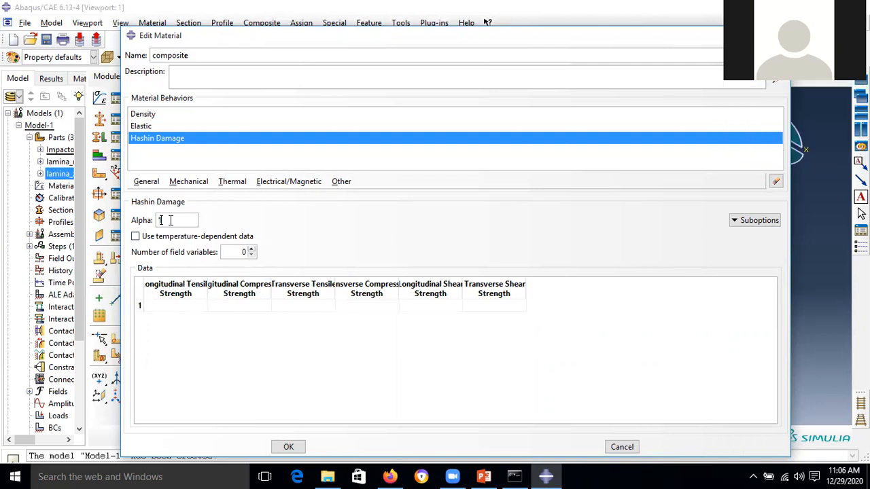
# - Enter the Hashin strengths 2080e6, 1250e6, 62e6, 240e6, 110e6 and 80e6
pyautogui.click(178, 305)
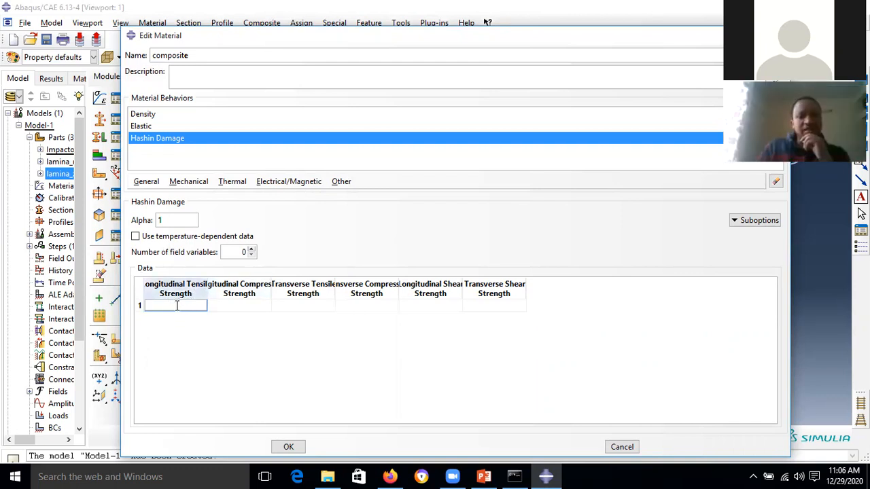
pyautogui.write('20')
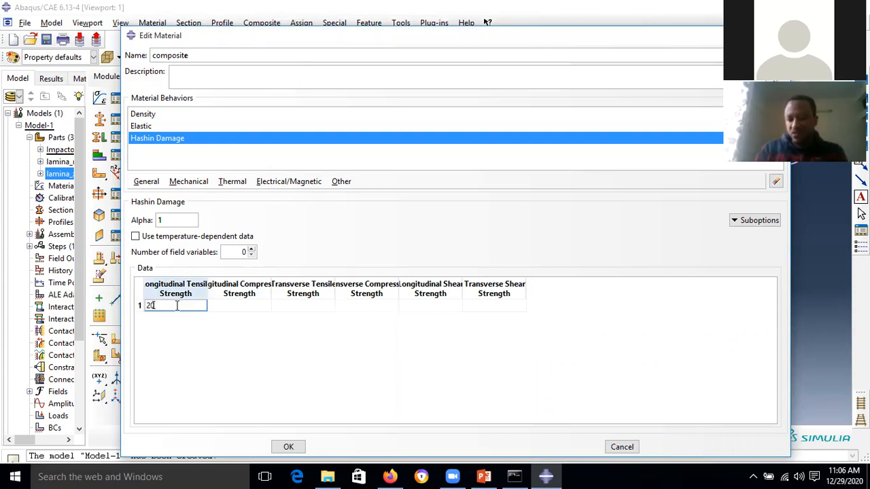
pyautogui.write('80e')
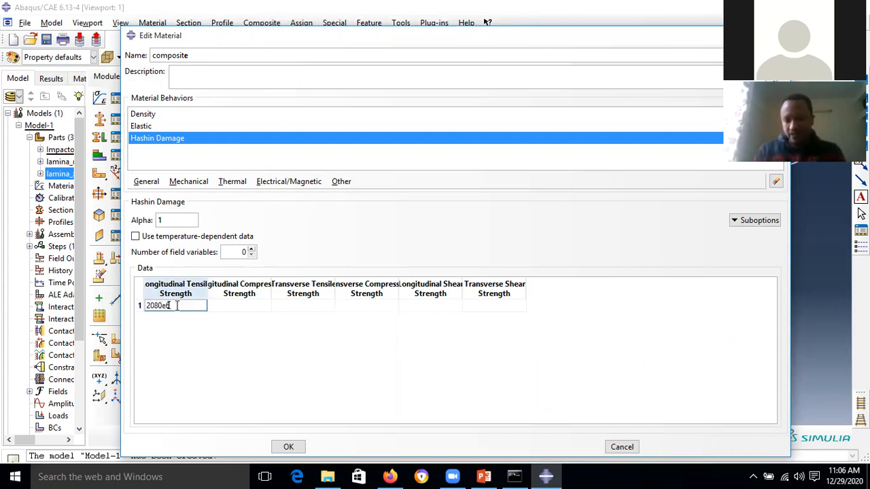
pyautogui.write('6')
pyautogui.press('Tab')
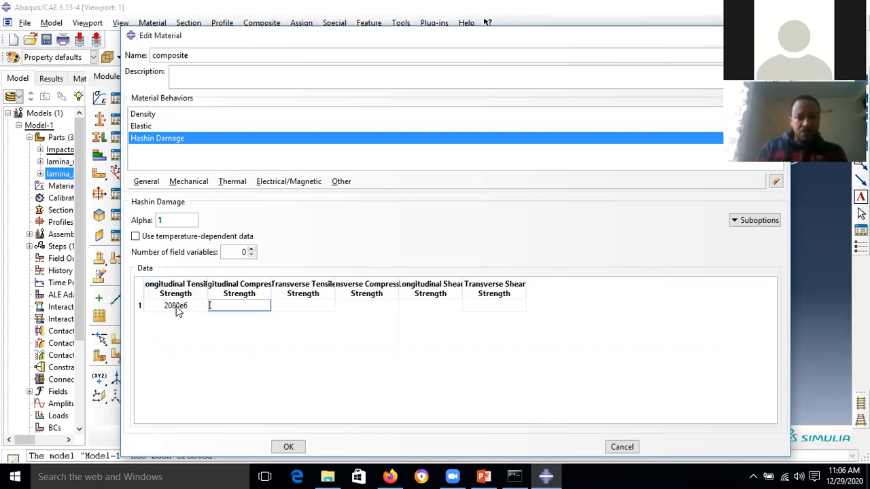
pyautogui.write('1250')
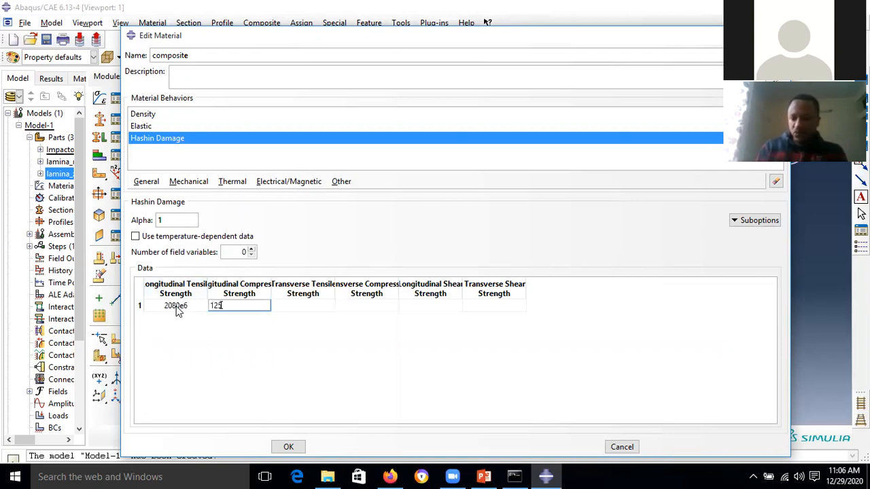
pyautogui.write('e')
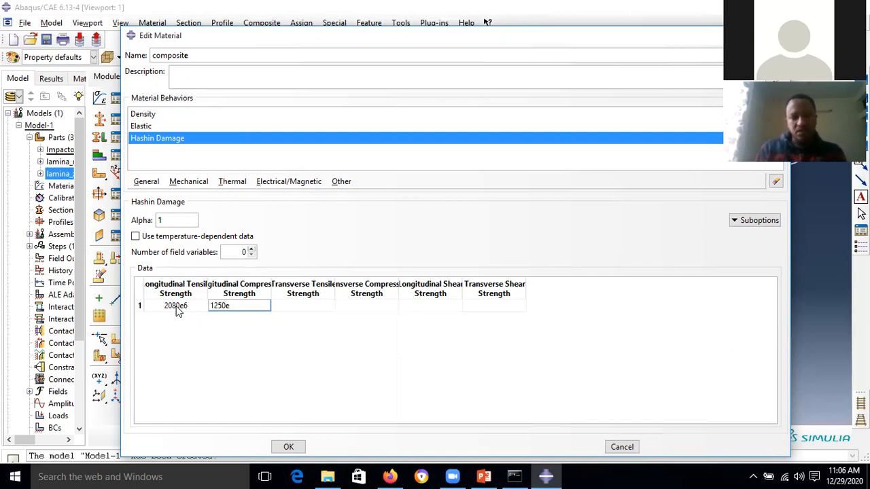
pyautogui.write('6')
pyautogui.press('Tab')
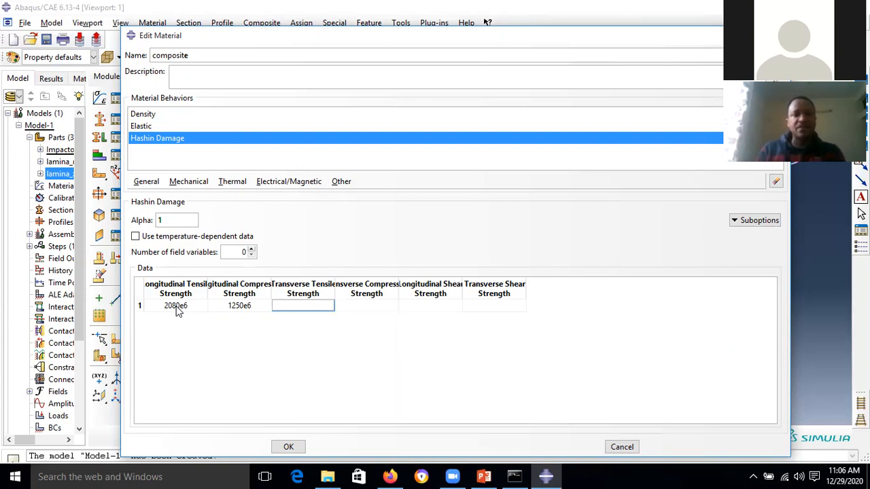
pyautogui.write('62')
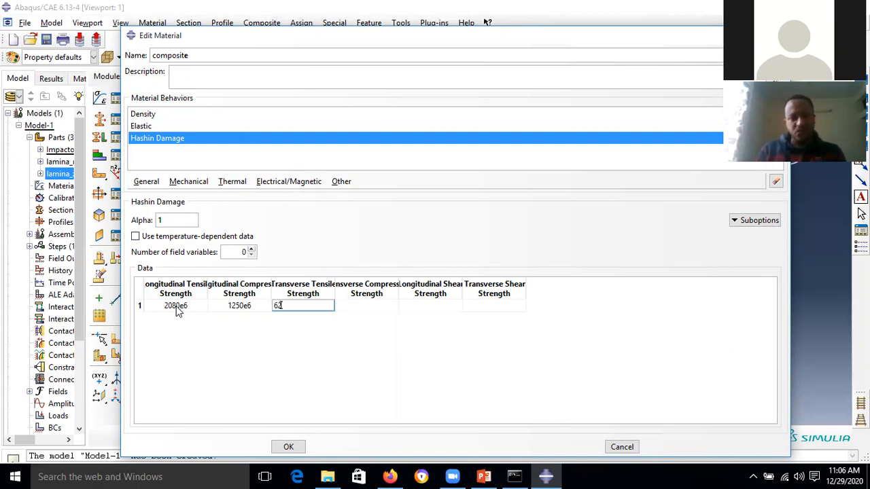
pyautogui.write('e6')
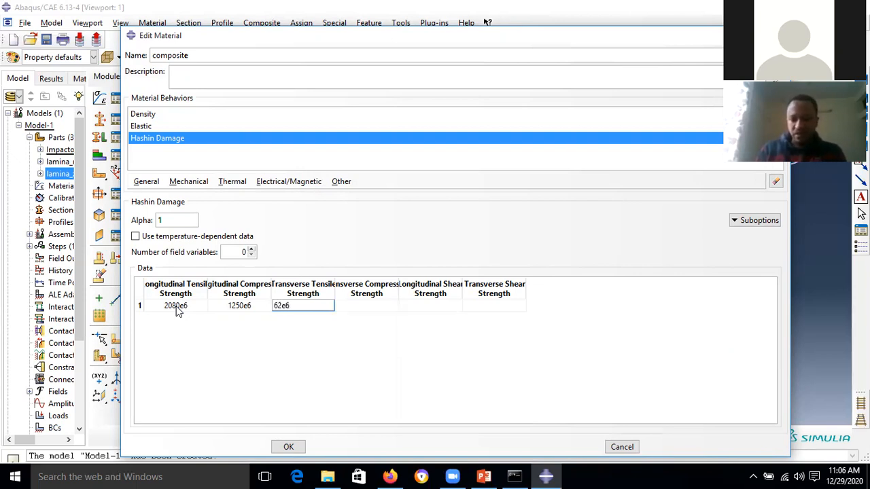
pyautogui.press('Tab')
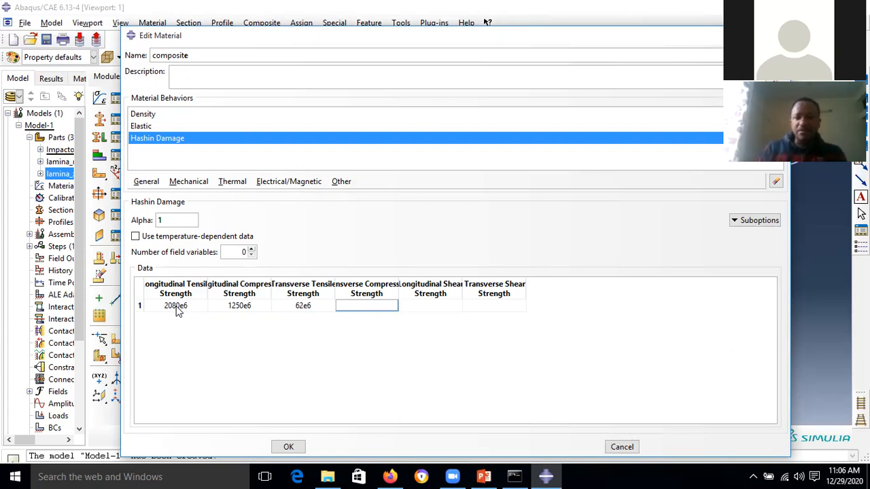
pyautogui.write('240')
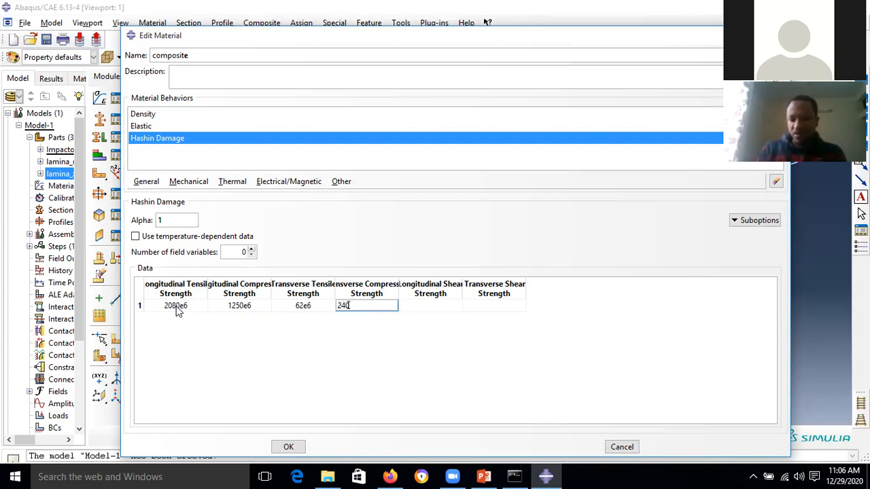
pyautogui.write('e6')
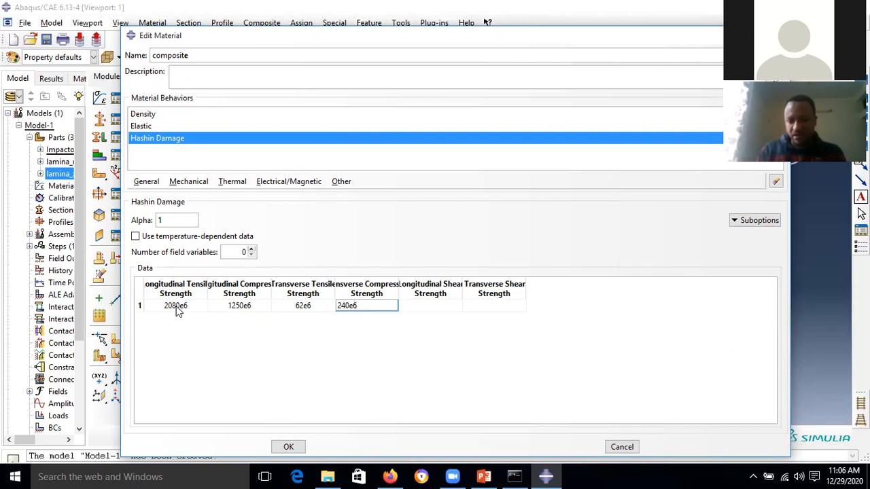
pyautogui.press('Tab')
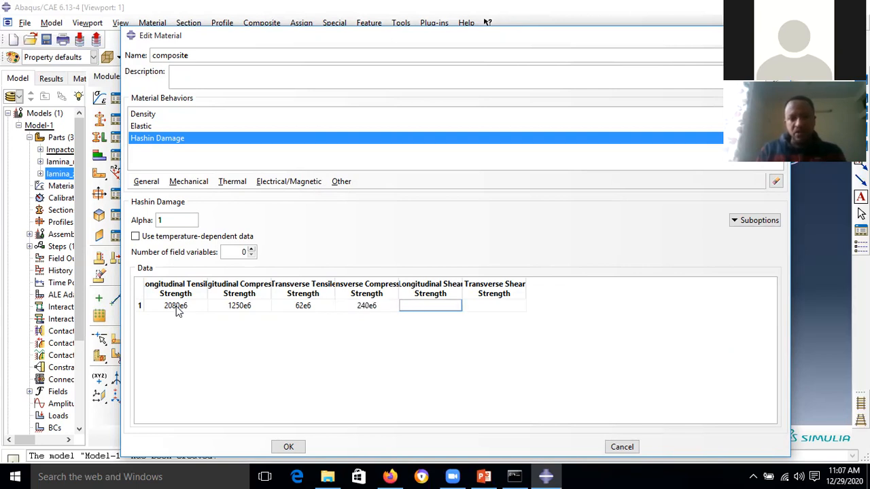
pyautogui.write('110e6')
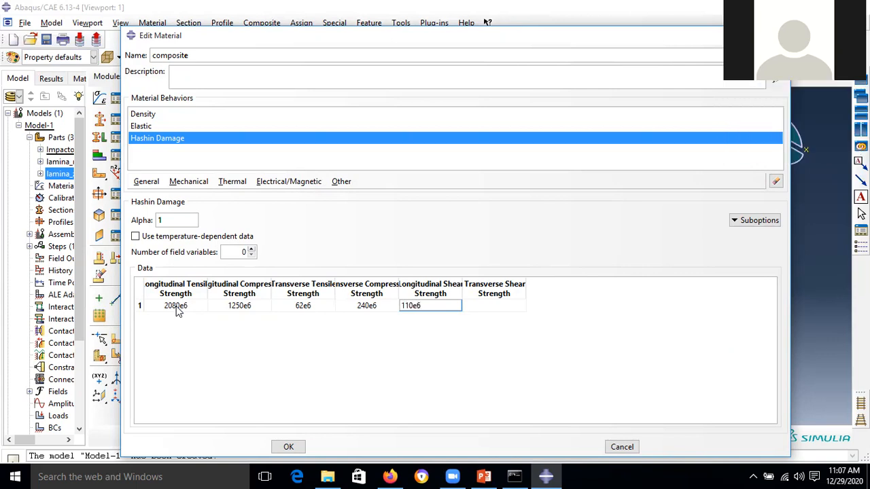
pyautogui.press('Tab')
pyautogui.write('80')
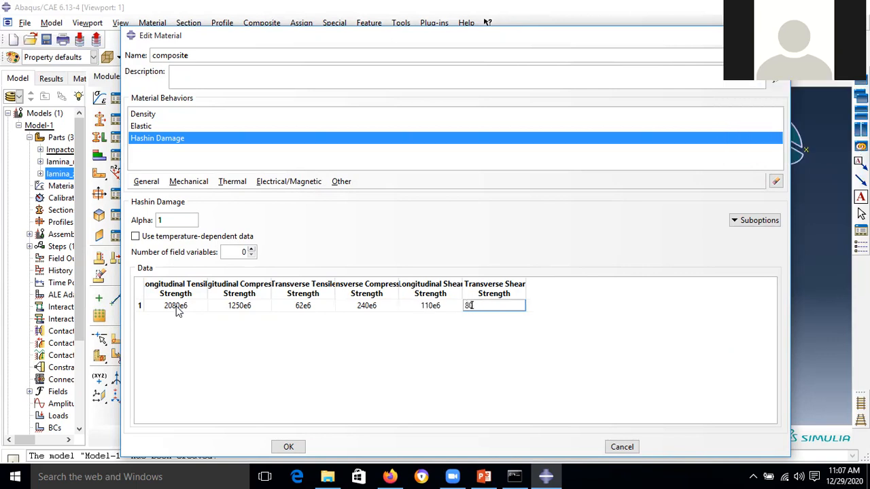
pyautogui.write('e6')
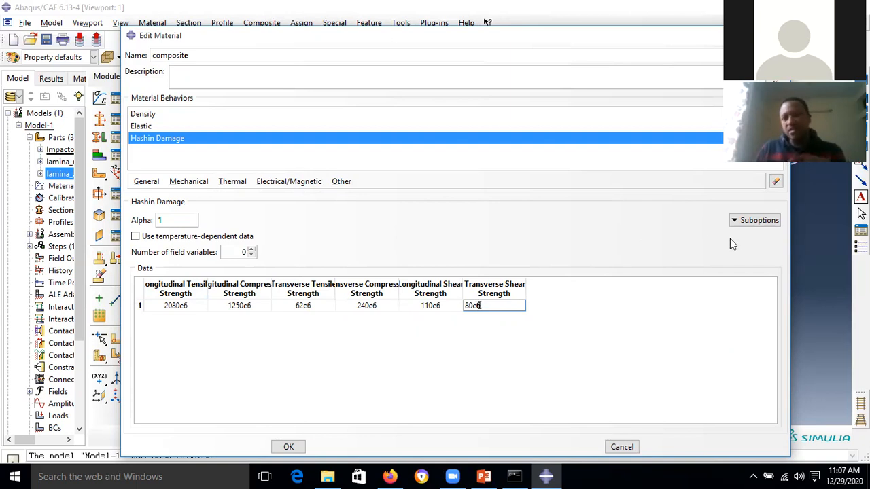
# - Add Hashin Damage Evolution with fracture energies 133e3, 10e3, 0.6e3 and 2.1e3
pyautogui.click(759, 220)
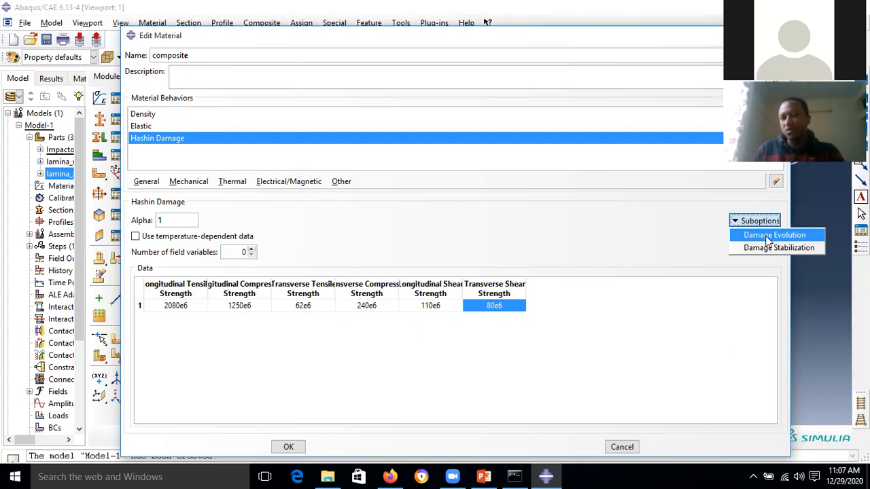
pyautogui.click(768, 235)
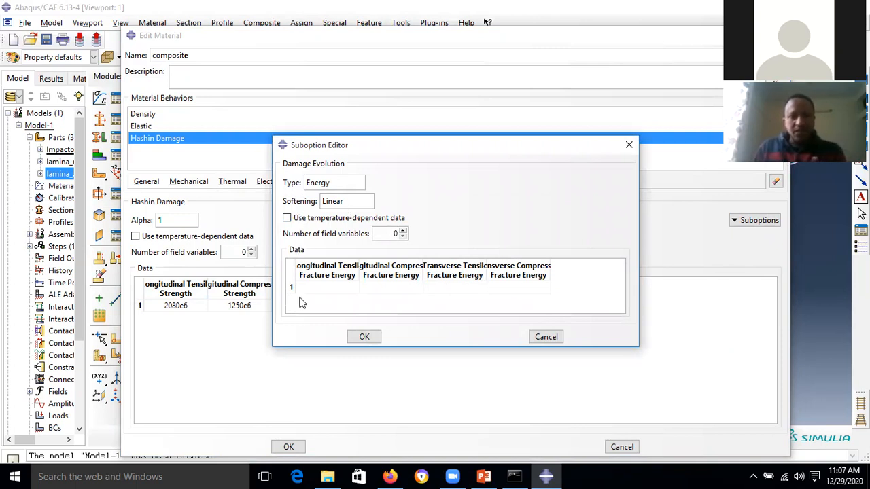
pyautogui.click(329, 288)
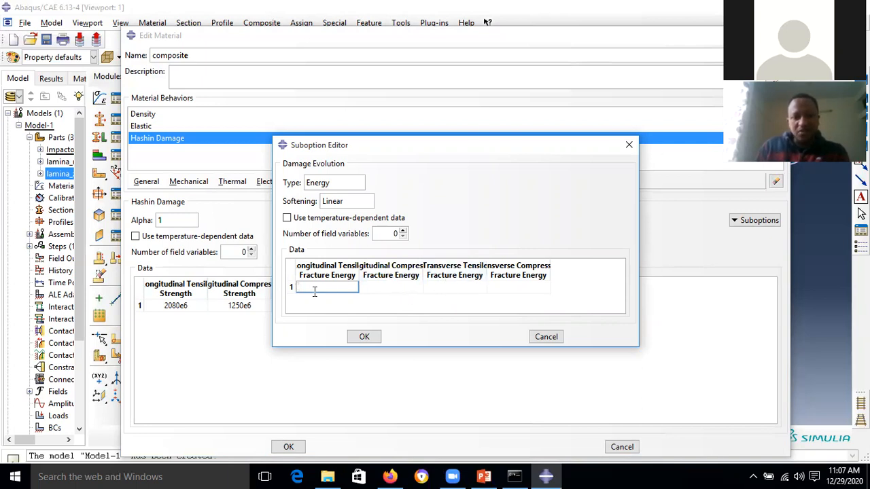
pyautogui.write('133')
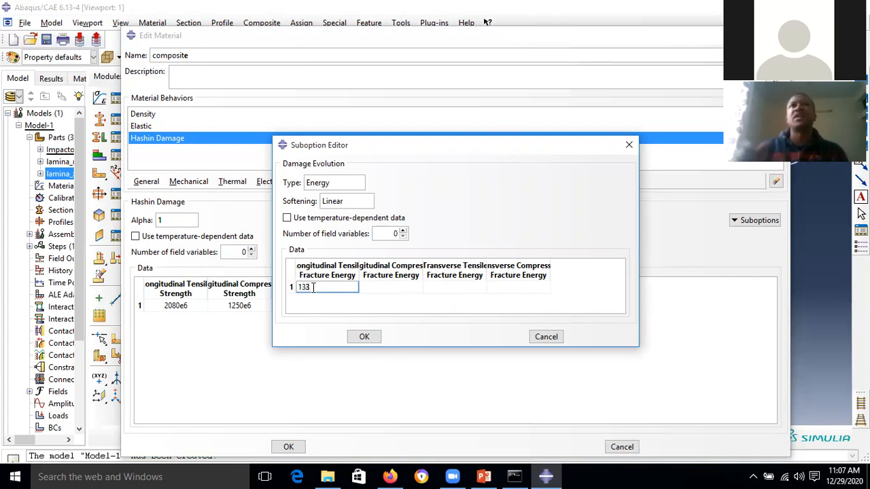
pyautogui.write('e3')
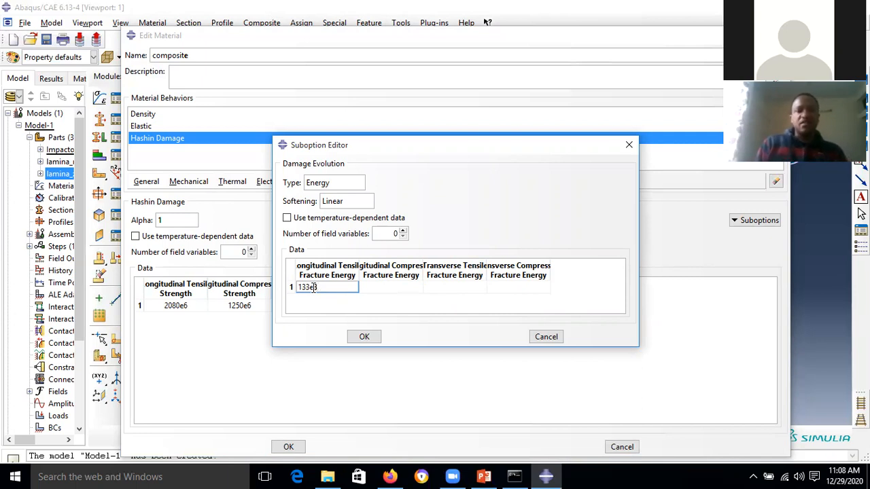
pyautogui.press('Tab')
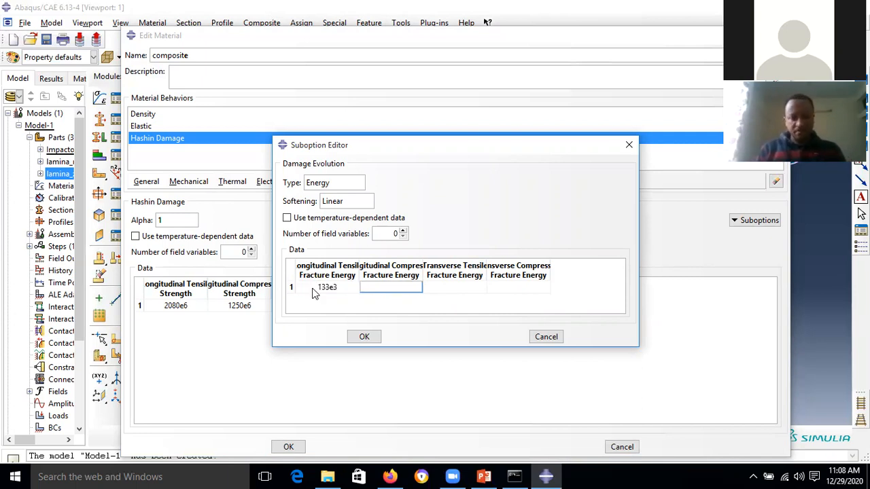
pyautogui.write('10e3')
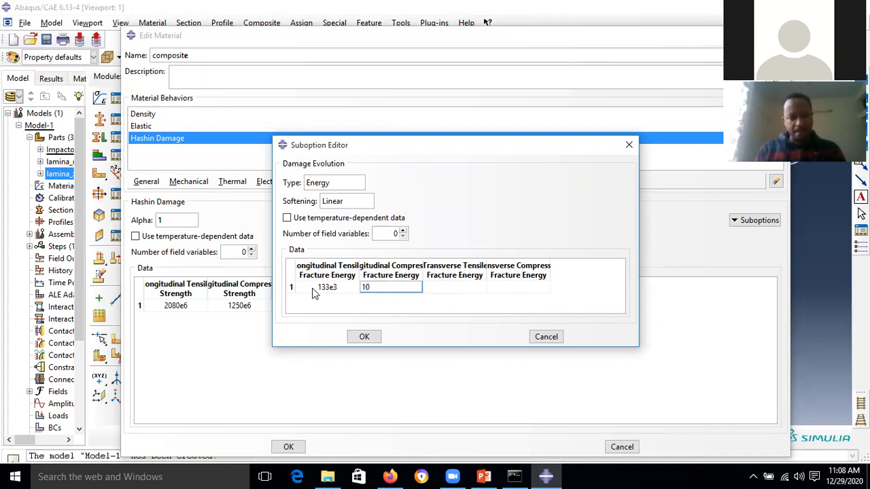
pyautogui.press('Tab')
pyautogui.write('0.6e3')
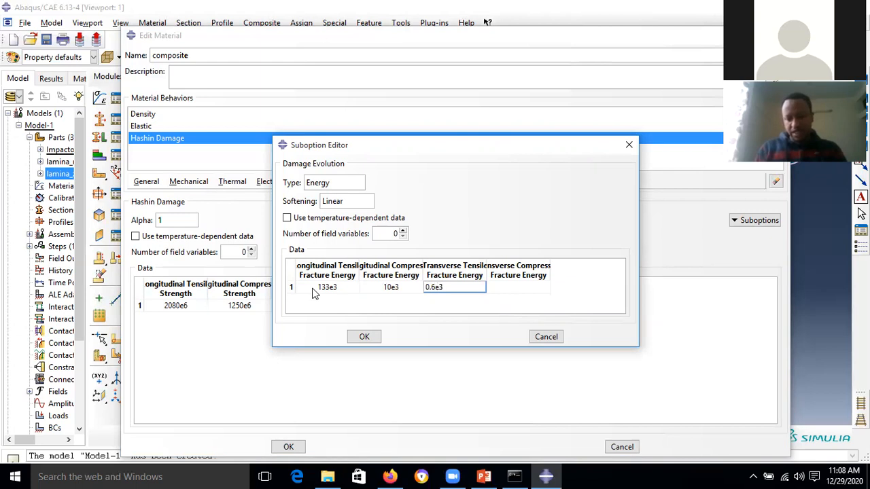
pyautogui.press('Tab')
pyautogui.write('2.1e3')
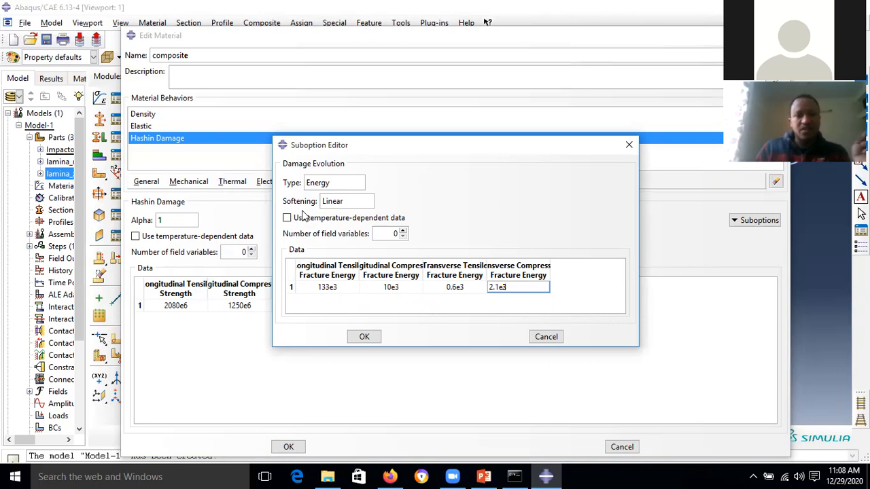
pyautogui.click(364, 337)
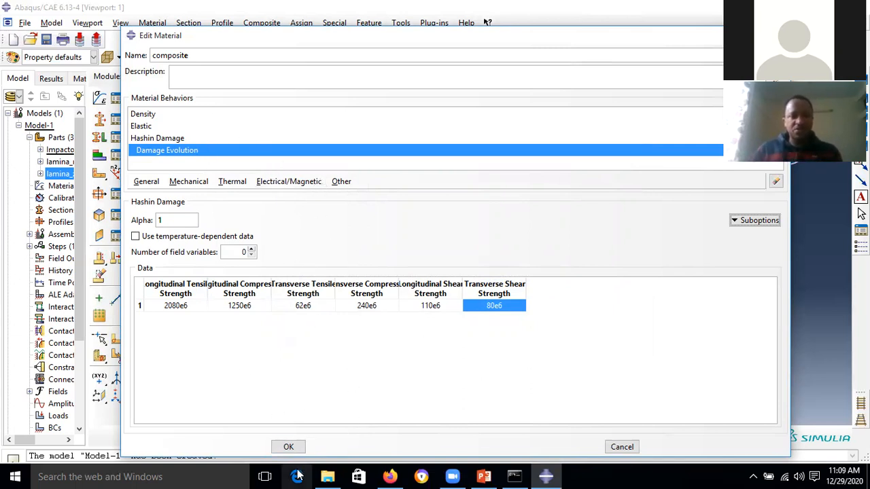
# - Save the composite material and keep Impactor as the displayed part
pyautogui.click(291, 449)
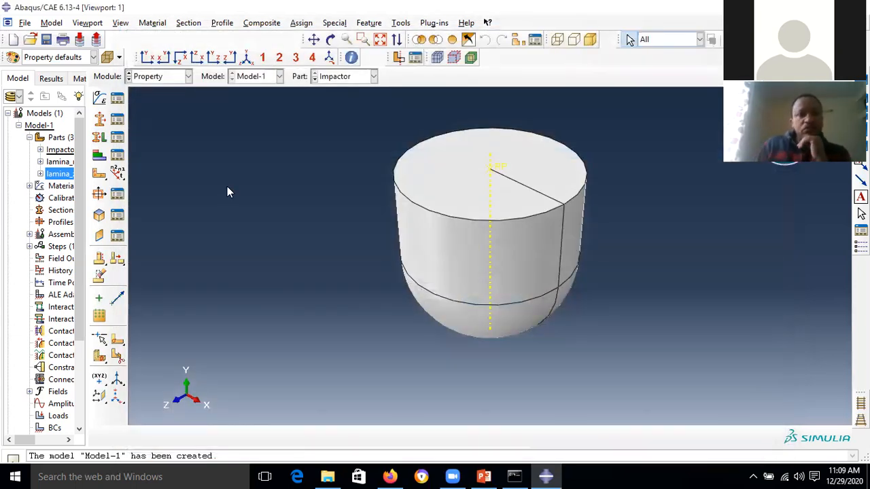
pyautogui.click(372, 76)
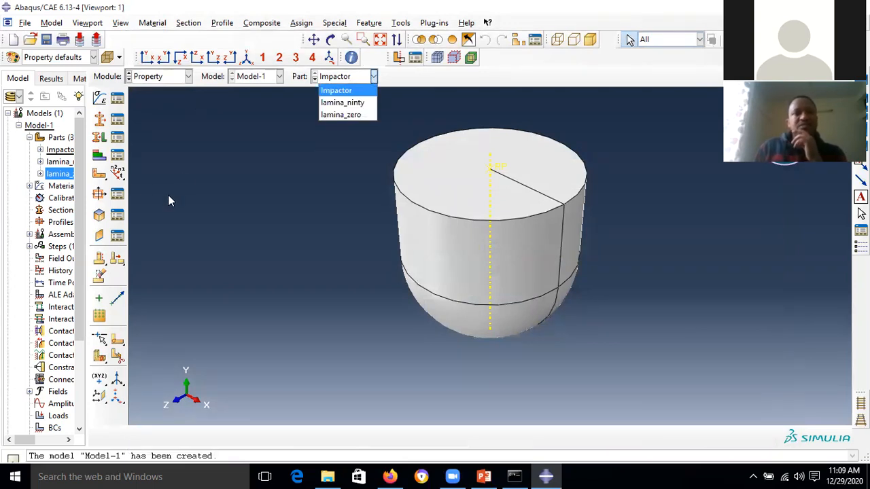
pyautogui.click(190, 172)
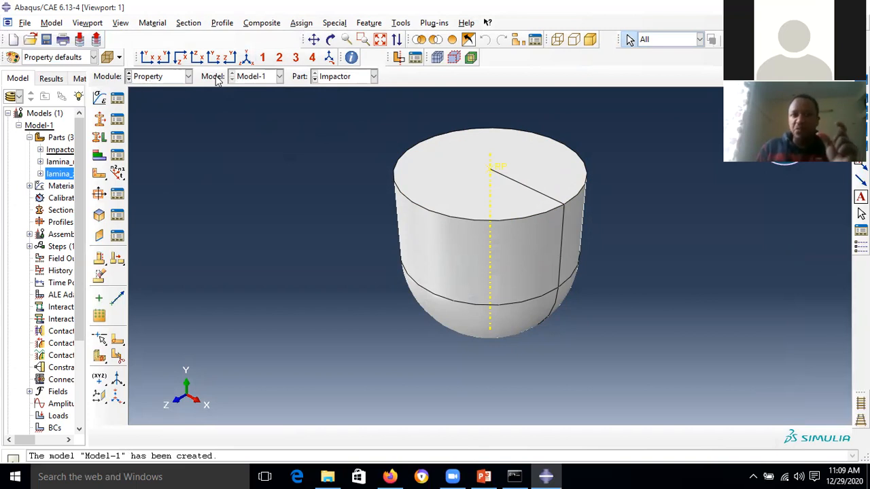
# - Create point mass Inertia-1 of 3.132 on the Impactor's reference point
pyautogui.click(336, 23)
pyautogui.moveTo(367, 61)
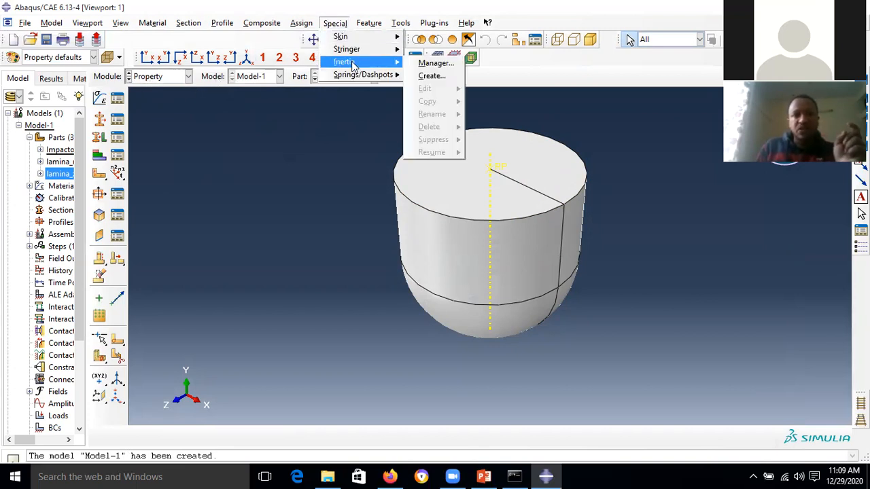
pyautogui.click(441, 78)
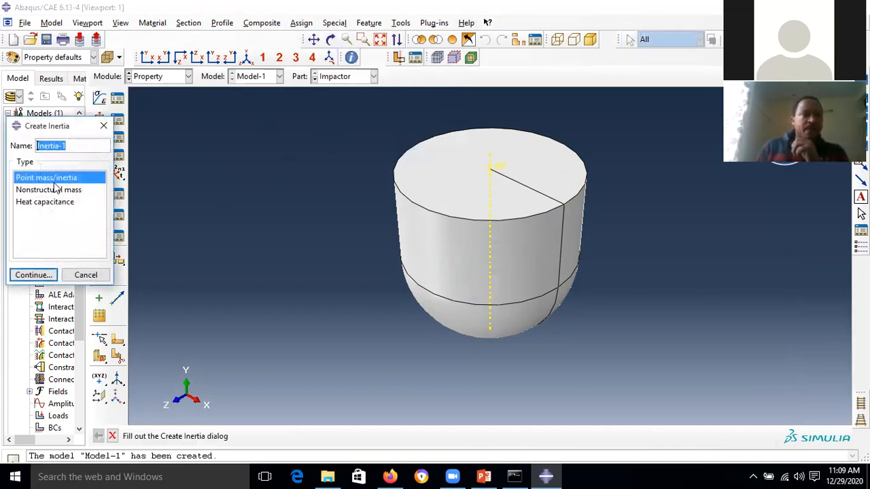
pyautogui.click(47, 277)
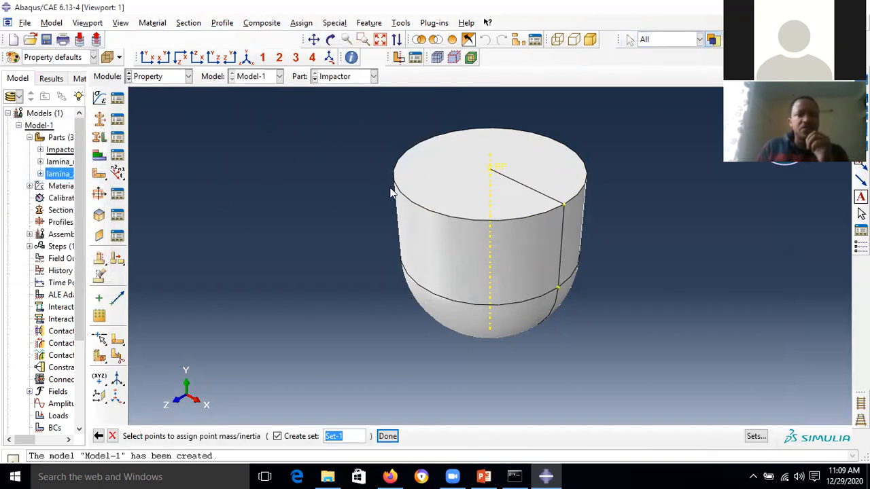
pyautogui.click(498, 173)
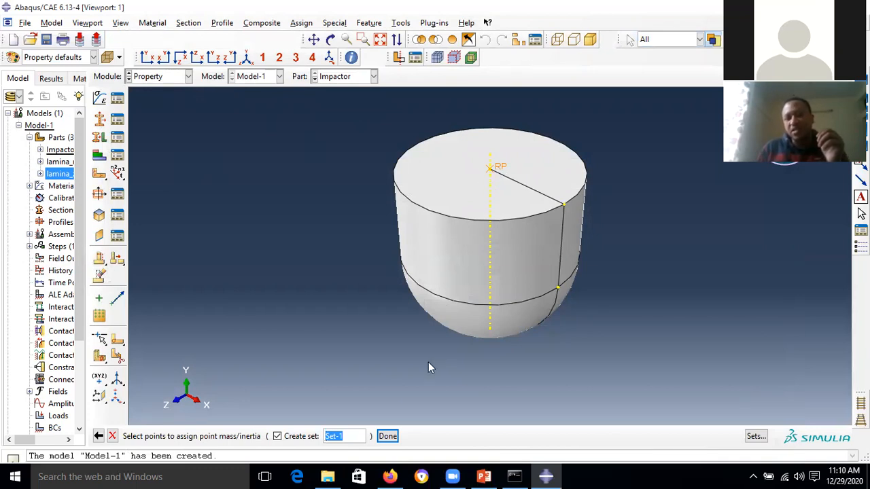
pyautogui.click(387, 437)
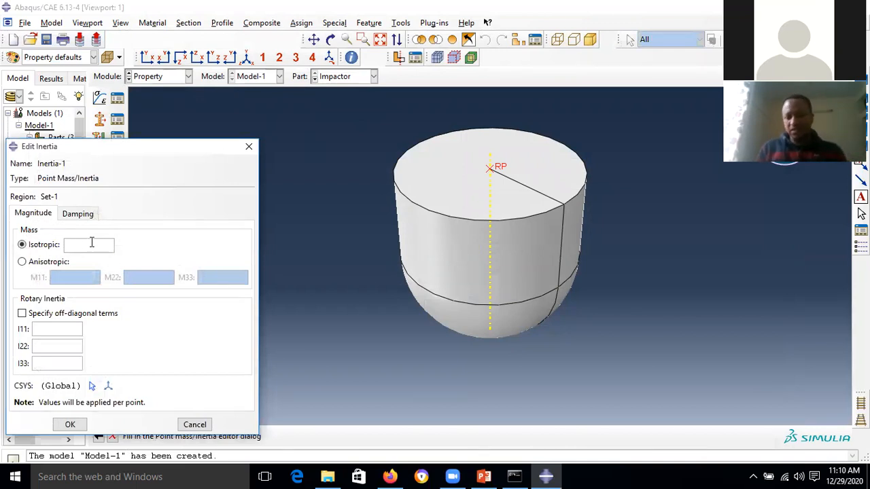
pyautogui.write('3.132')
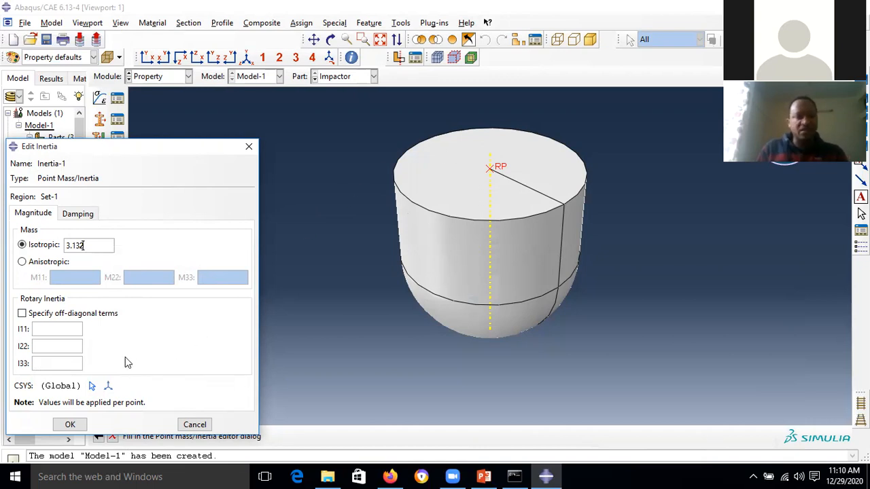
pyautogui.click(73, 425)
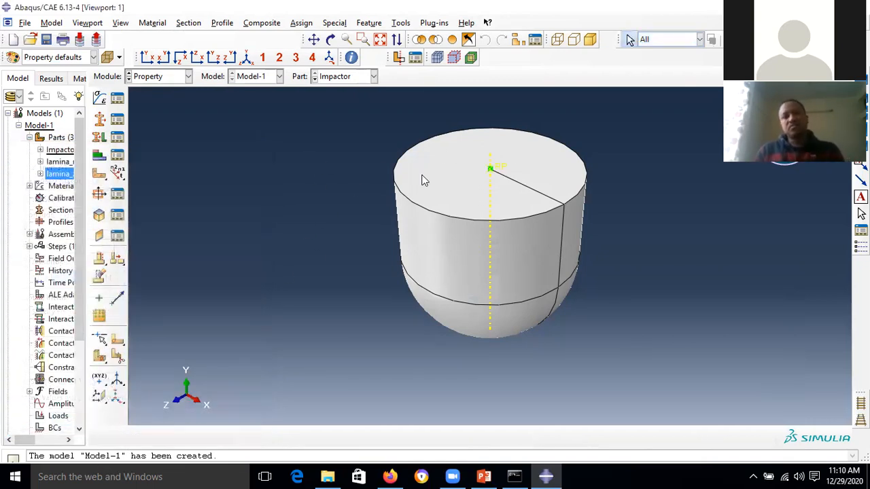
# - Switch the displayed part to lamina_zero
pyautogui.scroll(2, 503, 159)
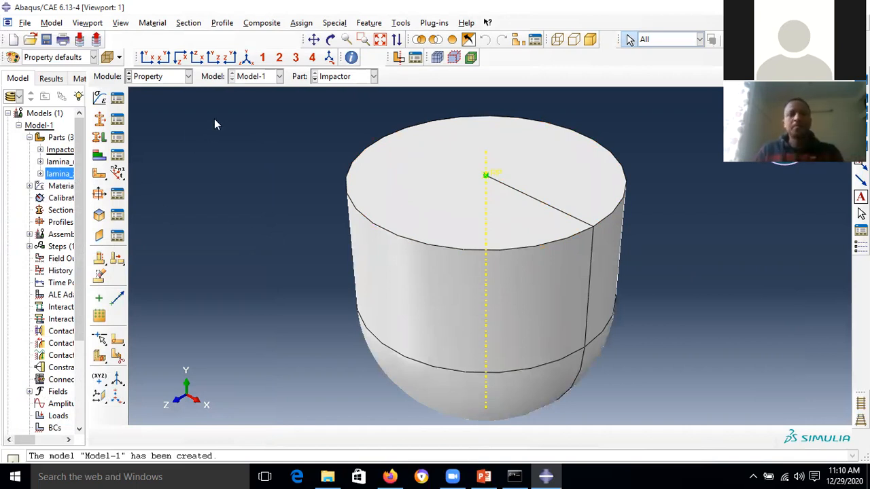
pyautogui.click(373, 77)
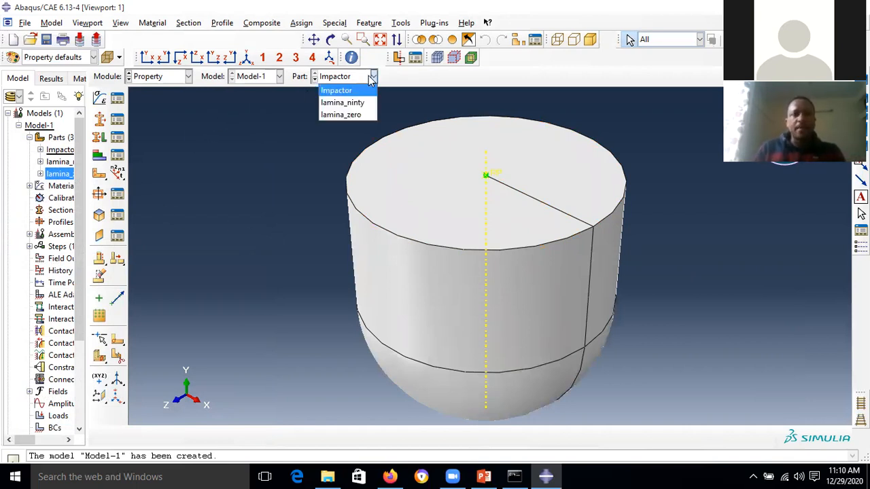
pyautogui.click(360, 102)
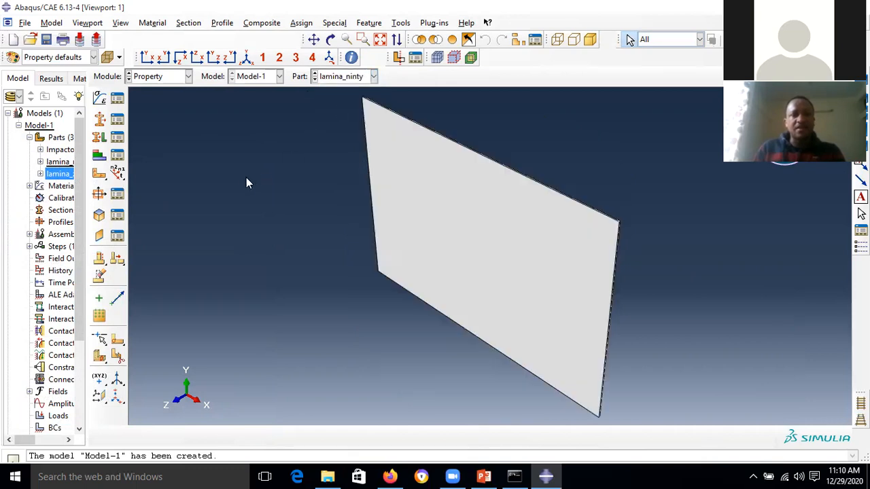
pyautogui.click(373, 77)
pyautogui.click(342, 114)
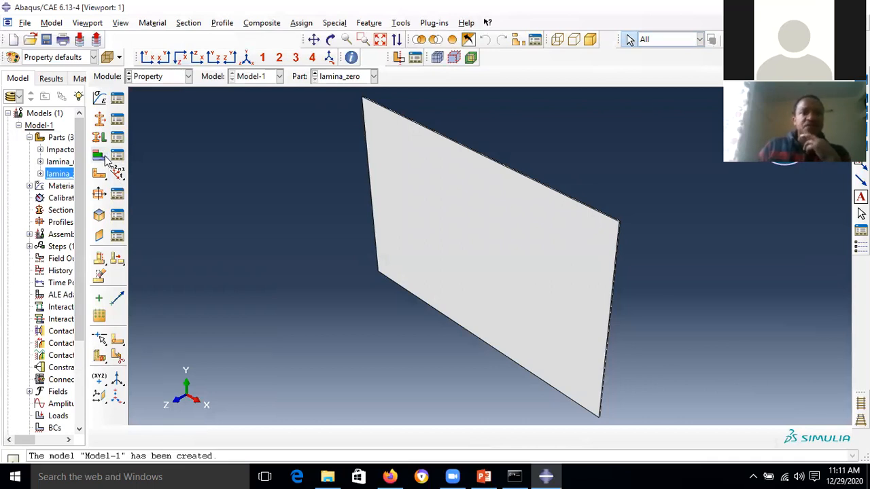
# - Create composite layup CompositeLayup-1 with 1 initial ply using Continuum Shell elements
pyautogui.click(265, 24)
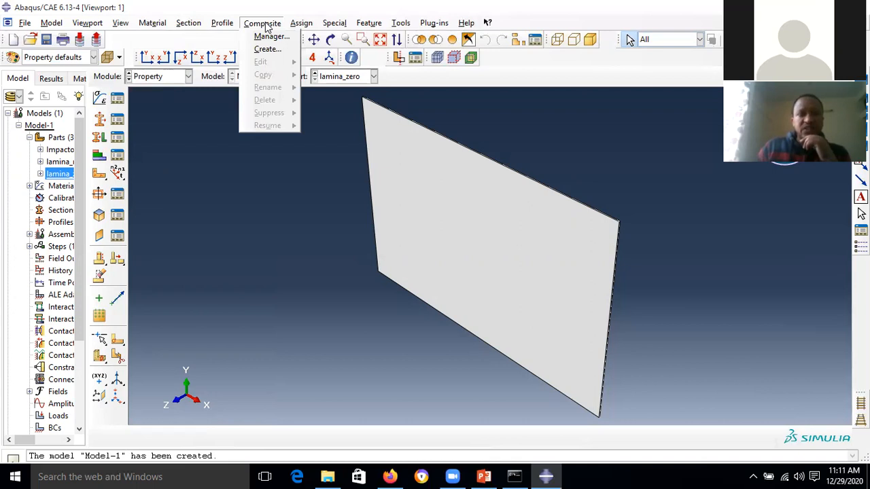
pyautogui.click(98, 156)
pyautogui.click(98, 155)
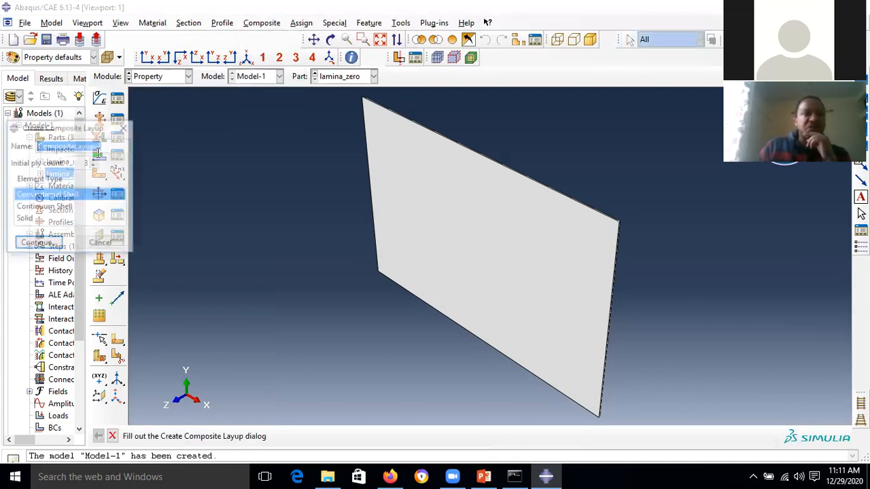
pyautogui.click(127, 129)
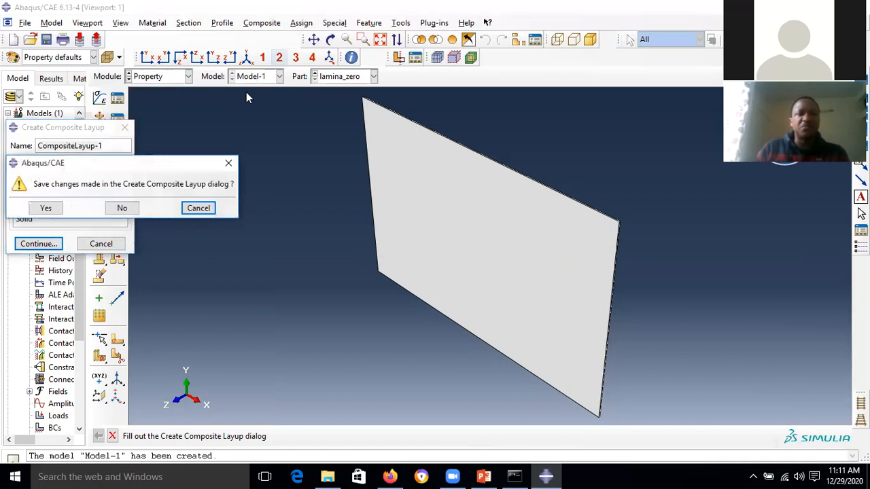
pyautogui.click(123, 209)
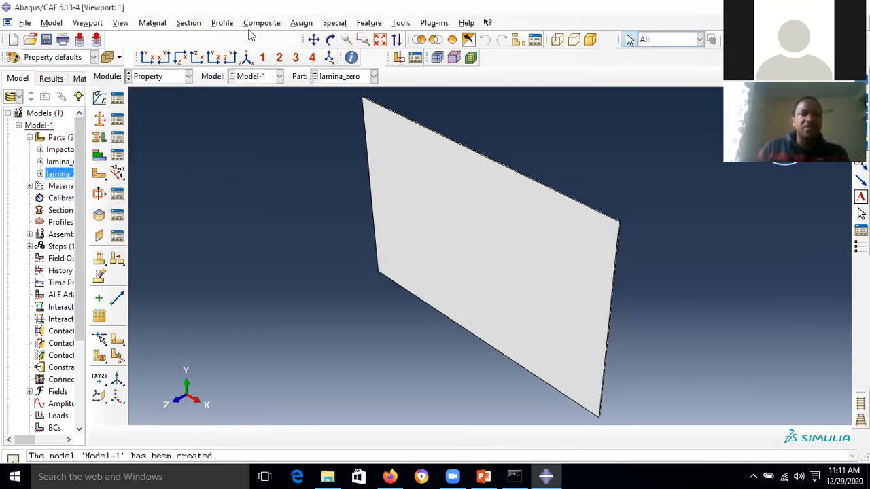
pyautogui.click(269, 25)
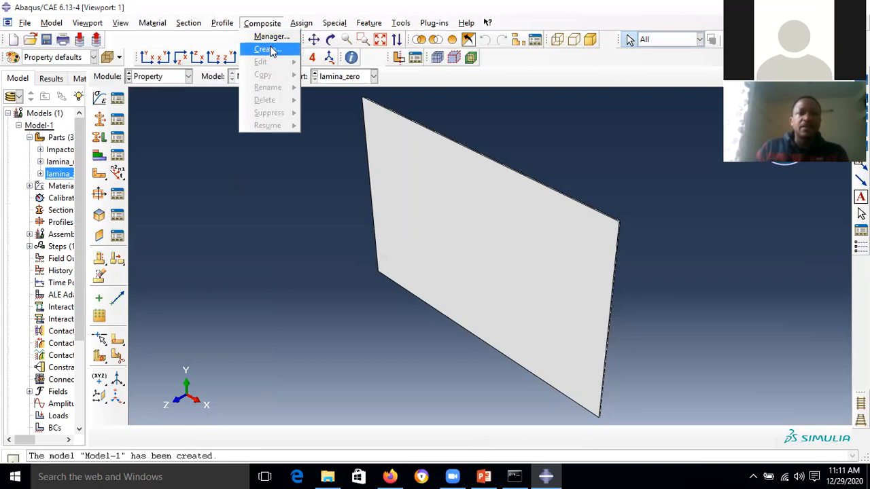
pyautogui.click(270, 50)
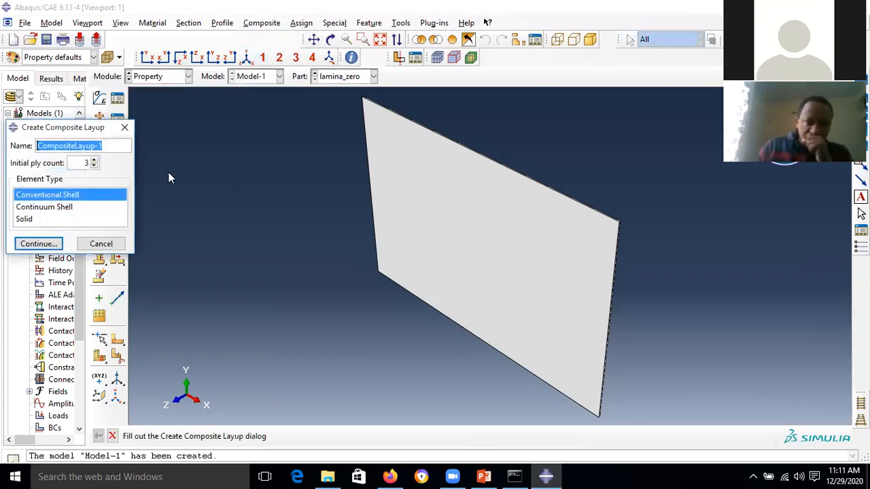
pyautogui.click(94, 166)
pyautogui.click(93, 166)
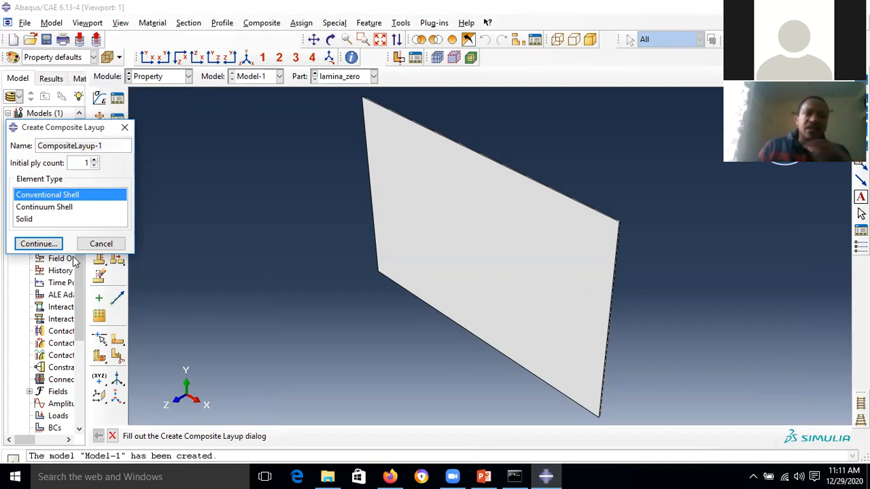
pyautogui.click(50, 208)
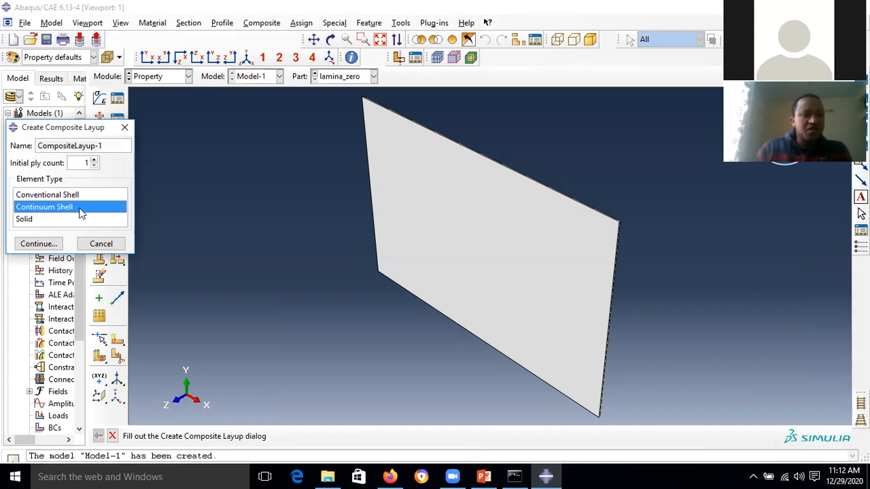
pyautogui.click(44, 246)
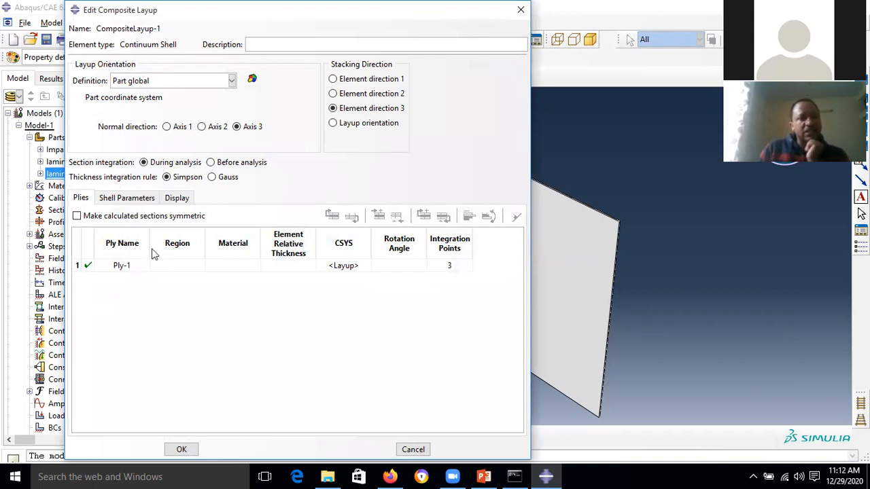
# - Rename the layup's first ply from Ply-1 to 'zero'
pyautogui.doubleClick(123, 266)
pyautogui.click(126, 266)
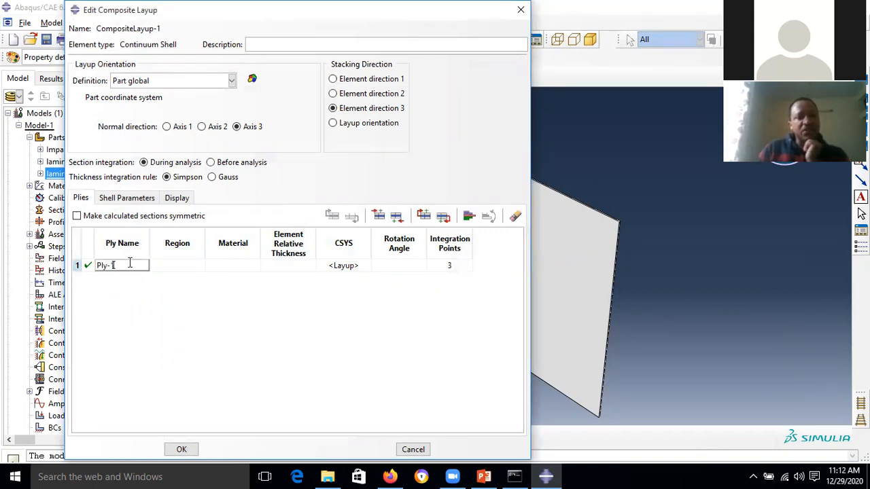
pyautogui.click(86, 266)
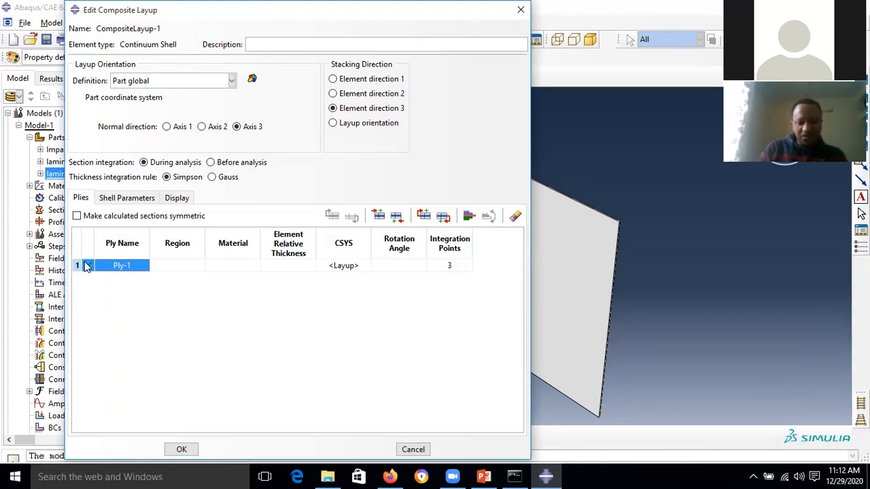
pyautogui.doubleClick(128, 266)
pyautogui.moveTo(128, 265); pyautogui.dragTo(93, 267)
pyautogui.click(92, 266)
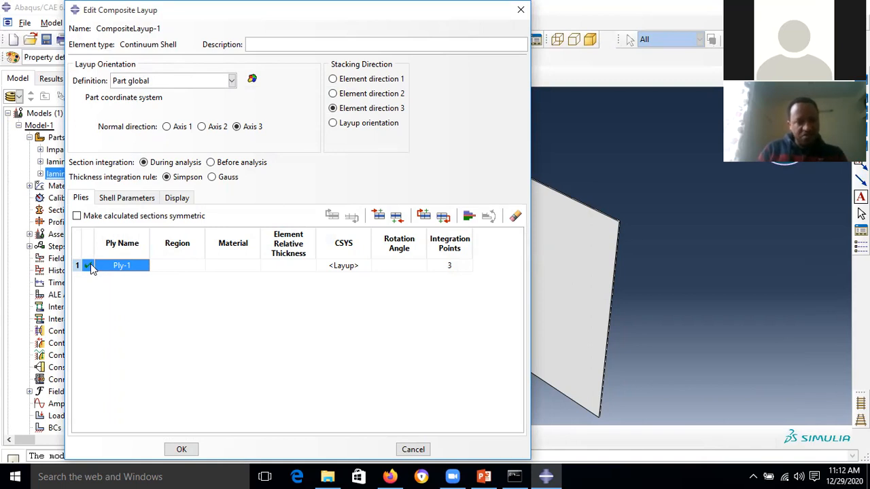
pyautogui.doubleClick(128, 266)
pyautogui.click(125, 265)
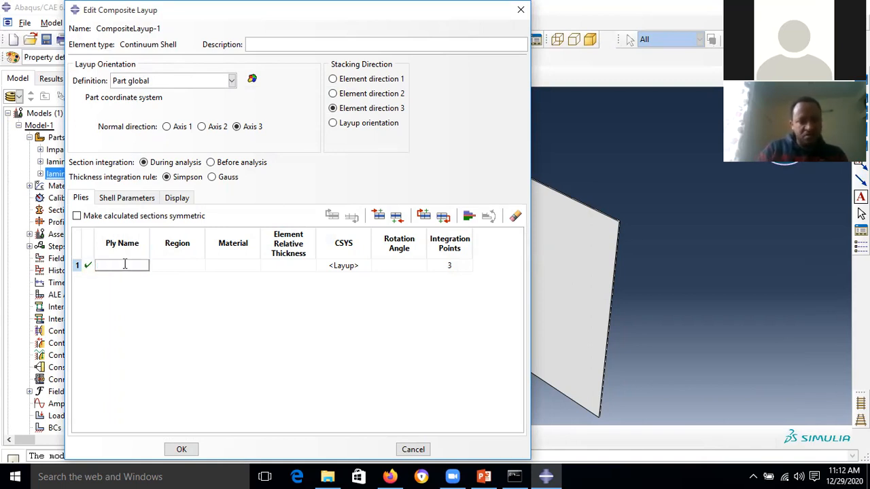
pyautogui.click(165, 267)
# - Assign ply zero the plate region, composite material, 0.5e-3 thickness and 0° rotation
pyautogui.doubleClick(183, 241)
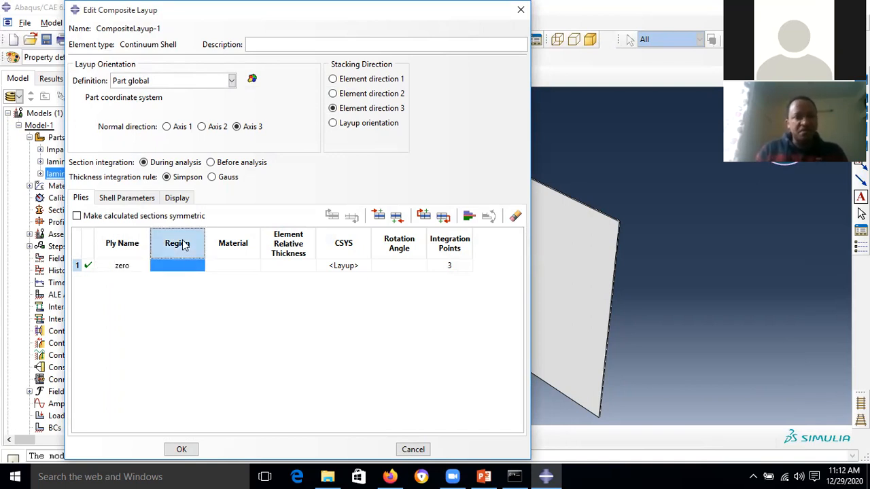
pyautogui.click(451, 219)
pyautogui.click(215, 436)
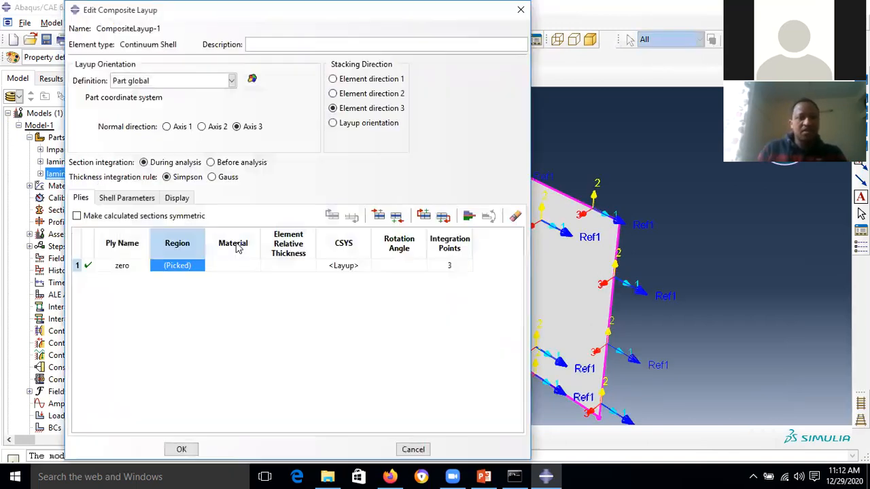
pyautogui.doubleClick(236, 243)
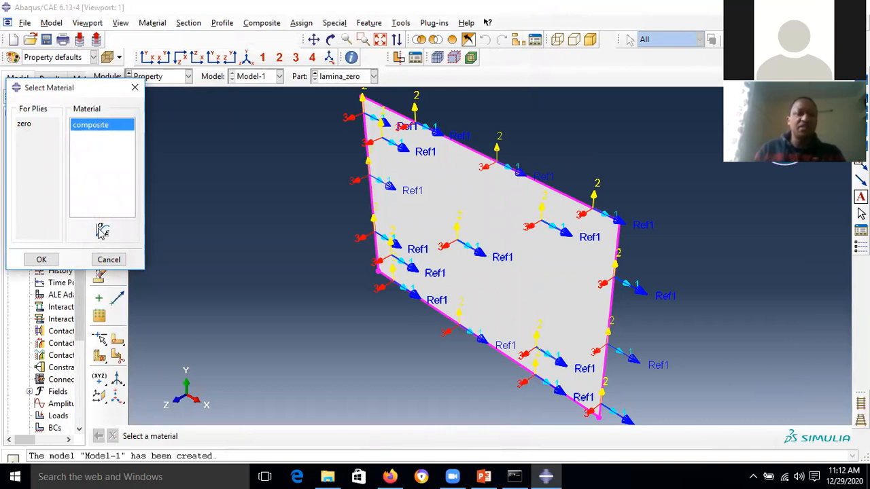
pyautogui.click(46, 260)
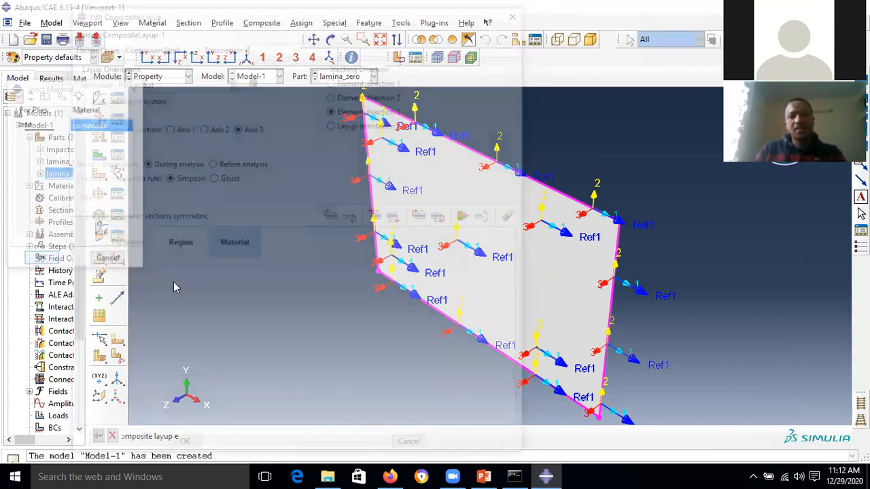
pyautogui.click(293, 265)
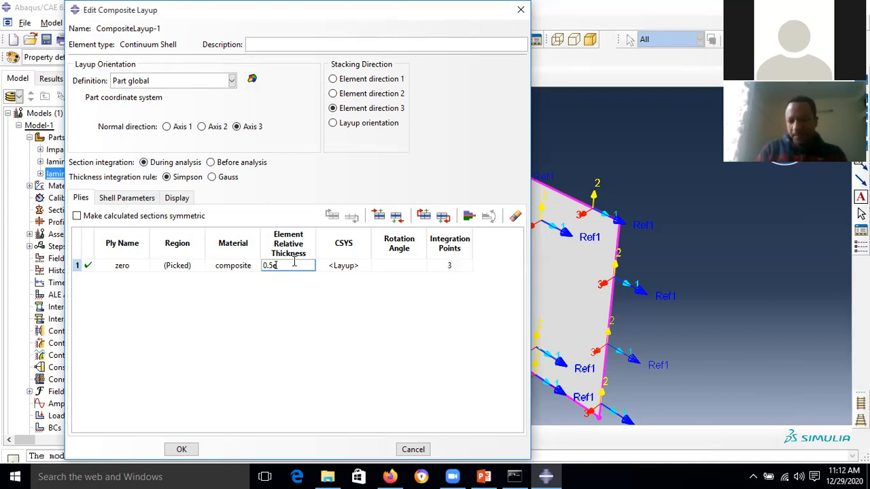
pyautogui.click(405, 265)
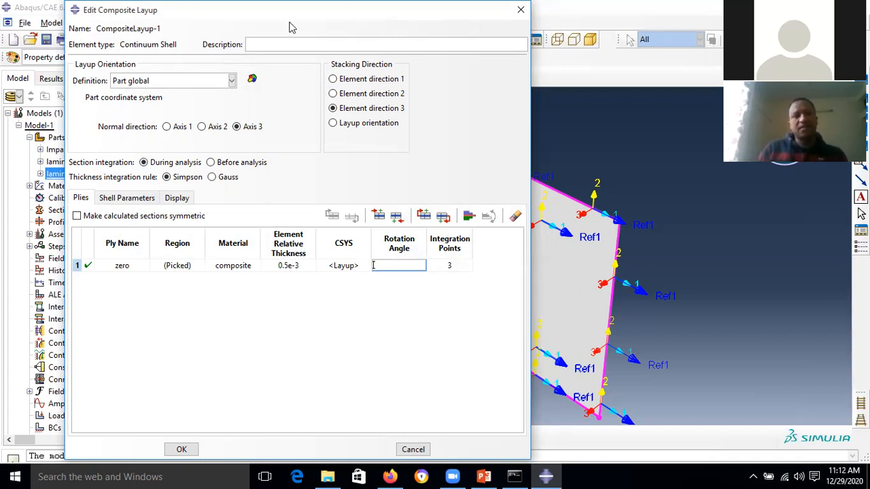
pyautogui.moveTo(288, 16); pyautogui.dragTo(267, 61)
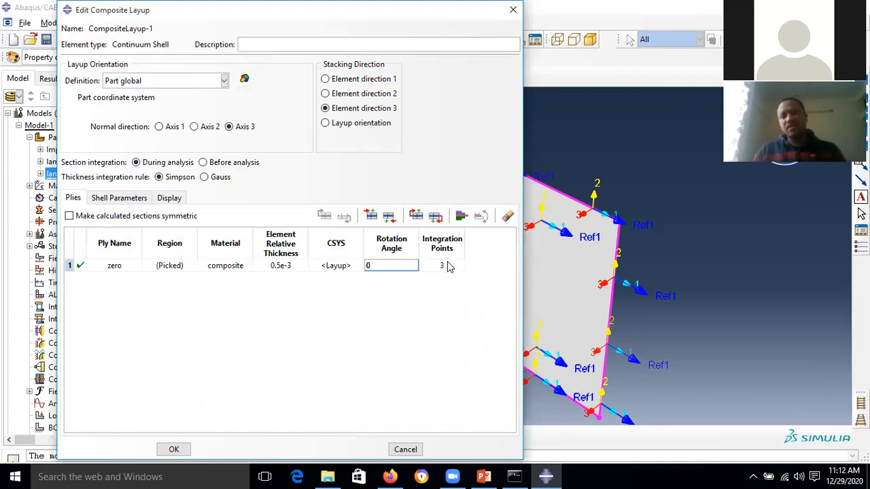
pyautogui.click(182, 449)
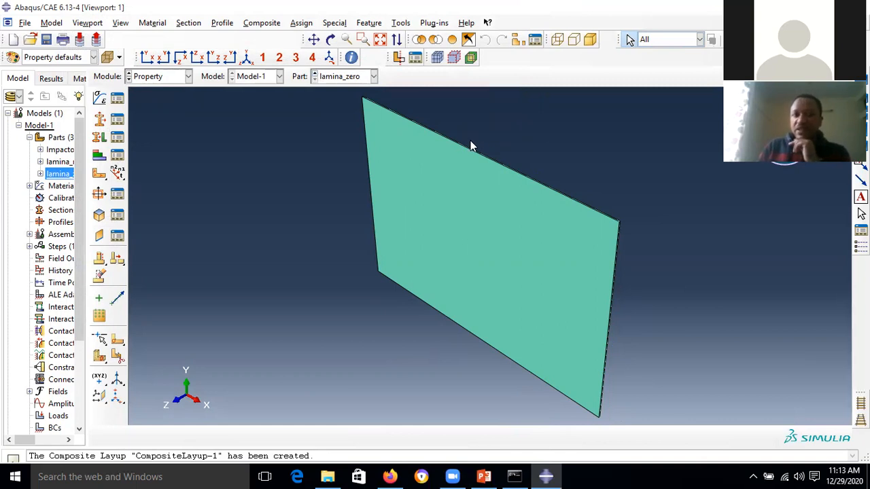
# - Switch to the lamina_ninty part and create a new continuum-shell composite layup
pyautogui.click(374, 77)
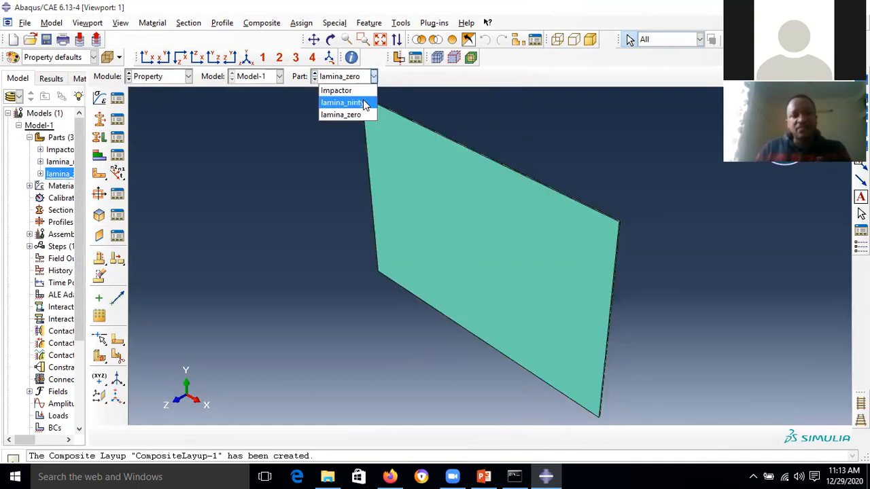
pyautogui.click(362, 103)
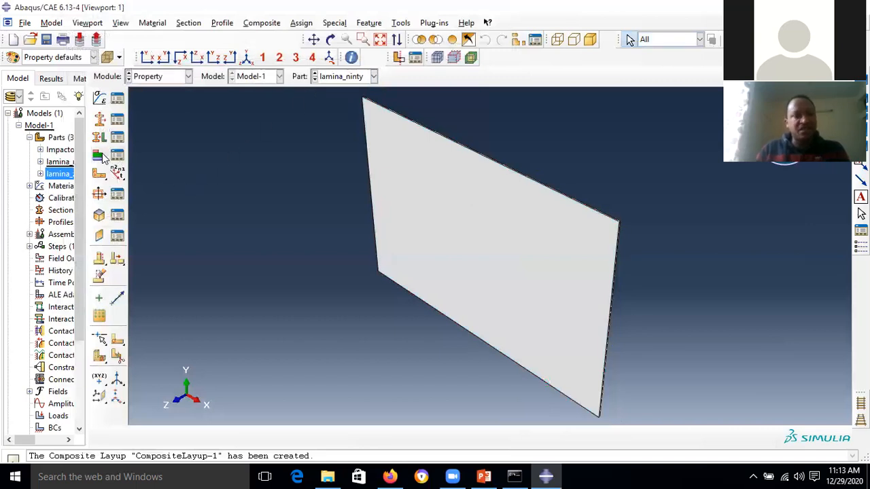
pyautogui.click(262, 23)
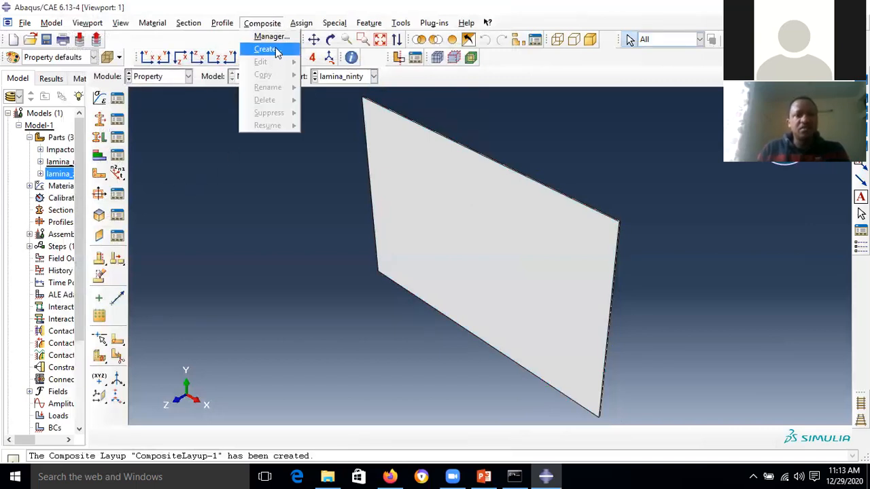
pyautogui.click(276, 49)
pyautogui.click(68, 205)
pyautogui.click(37, 243)
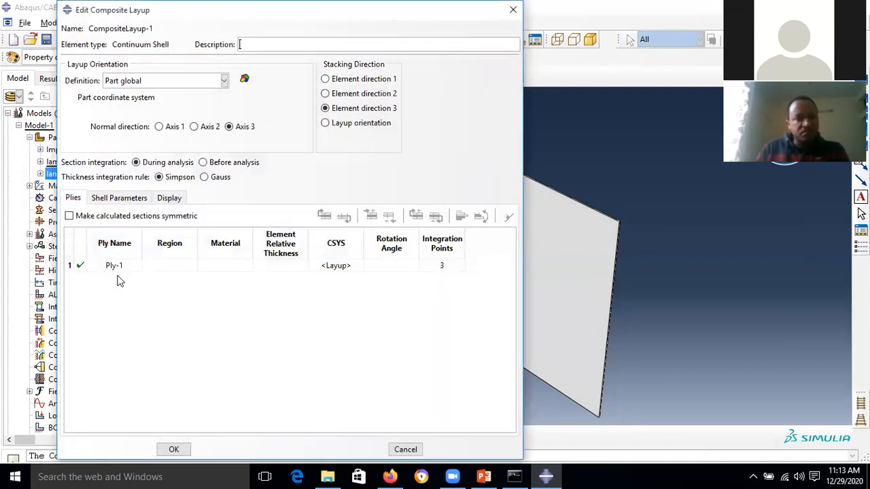
# - Name the first ply 'ninty' and assign the plate as its region
pyautogui.doubleClick(113, 265)
pyautogui.click(119, 265)
pyautogui.press('BackSpace')
pyautogui.press('BackSpace')
pyautogui.press('BackSpace')
pyautogui.press('BackSpace')
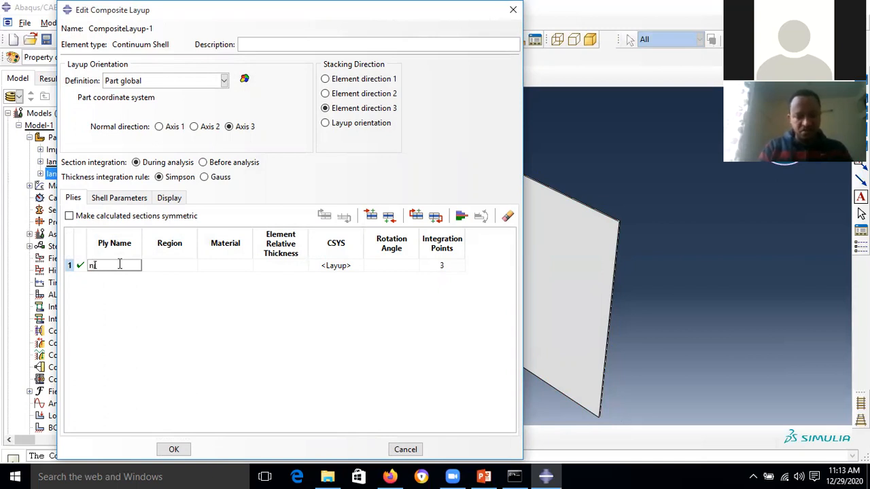
pyautogui.write('ninty')
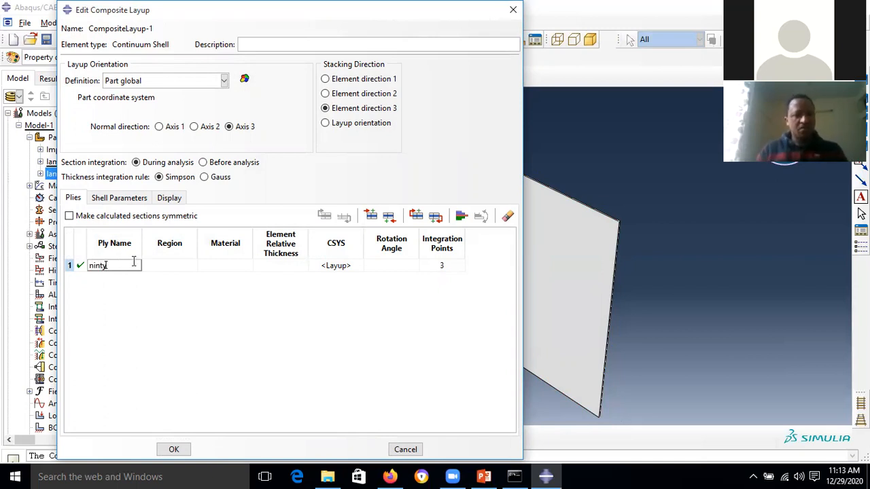
pyautogui.click(157, 246)
pyautogui.doubleClick(157, 248)
pyautogui.click(436, 224)
pyautogui.click(219, 436)
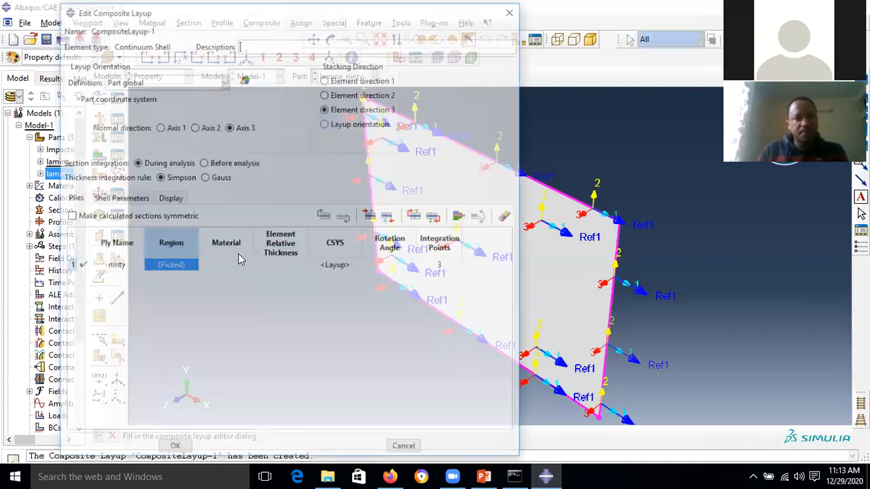
# - Give ply ninty the composite material with 0.5e-3 thickness
pyautogui.click(231, 265)
pyautogui.doubleClick(231, 265)
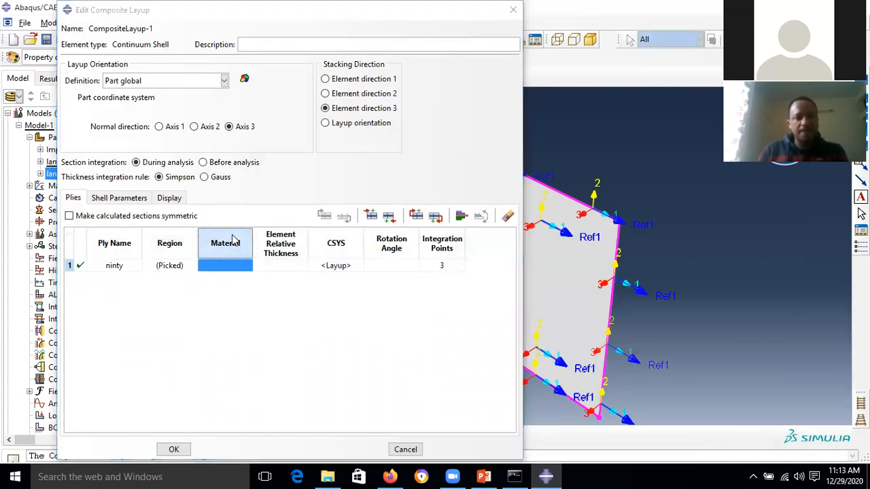
pyautogui.click(41, 259)
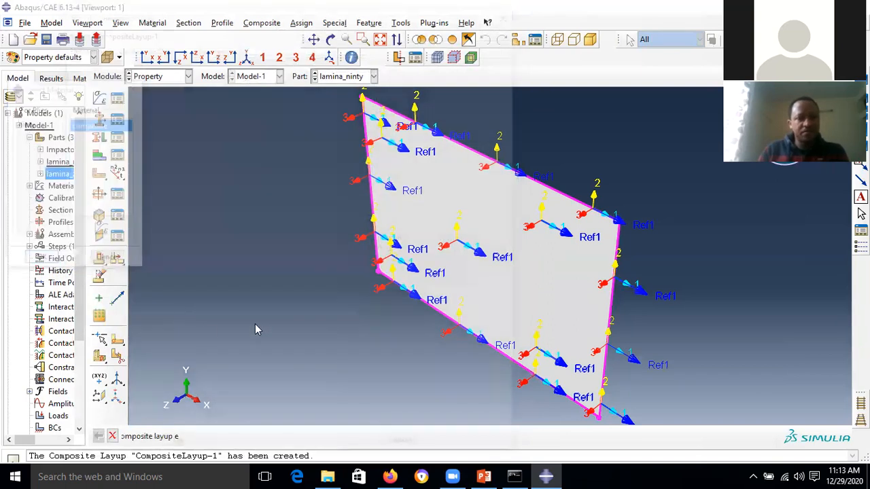
pyautogui.doubleClick(280, 265)
pyautogui.write('0.5e-')
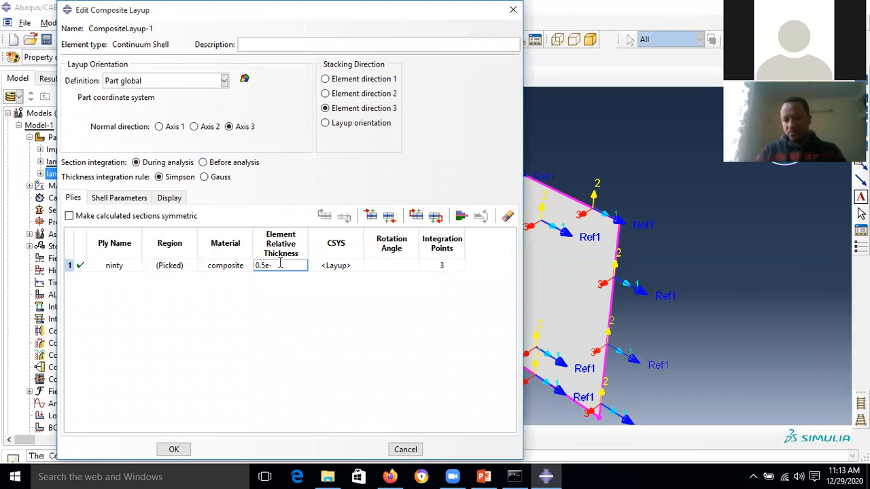
# - Set ply ninty's rotation angle to 90° and save the lamina_ninty layup
pyautogui.doubleClick(395, 266)
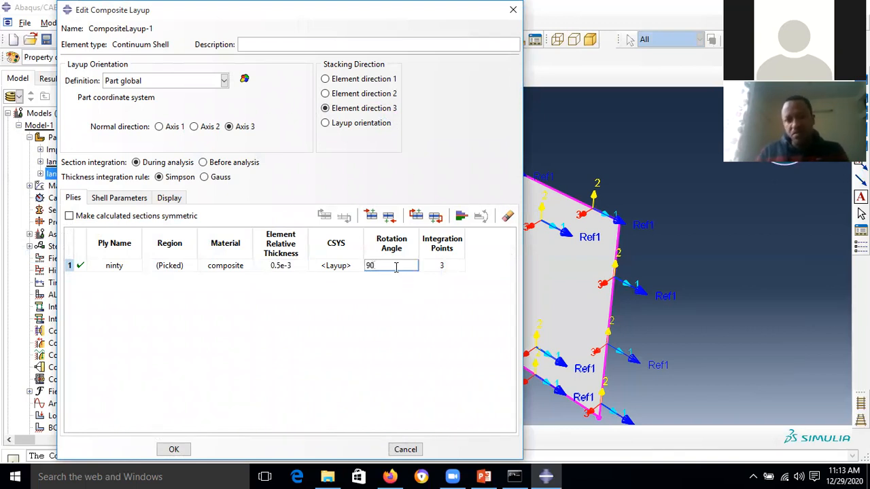
pyautogui.doubleClick(448, 267)
pyautogui.doubleClick(399, 268)
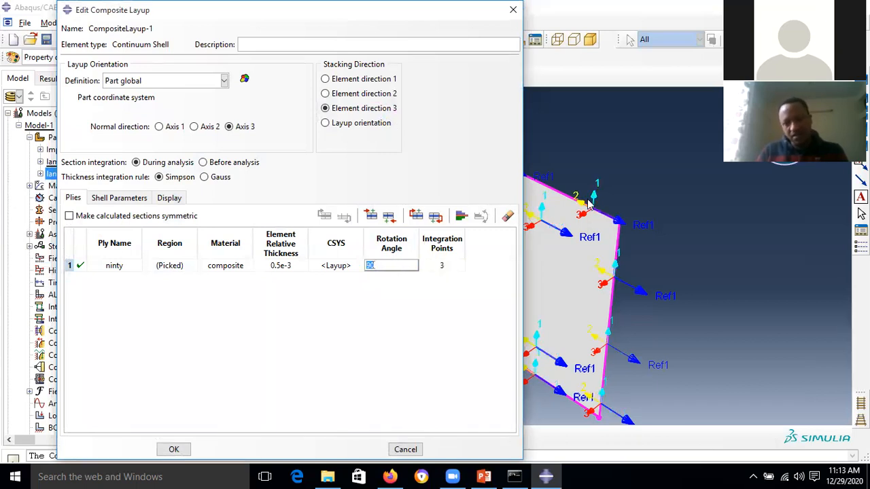
pyautogui.scroll(4, 591, 200)
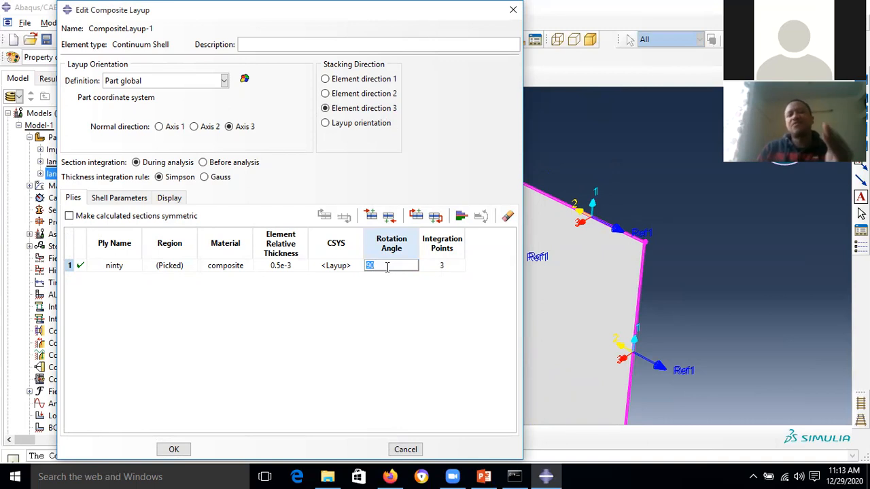
pyautogui.click(451, 265)
pyautogui.click(325, 271)
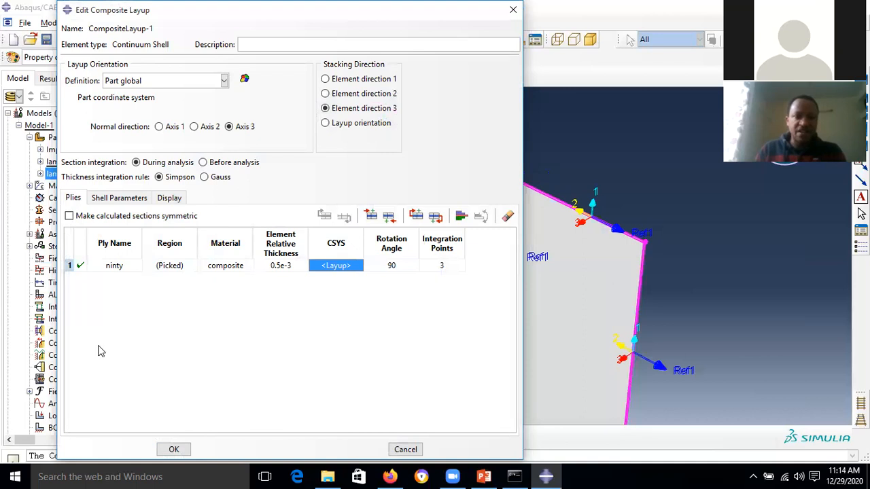
pyautogui.click(174, 449)
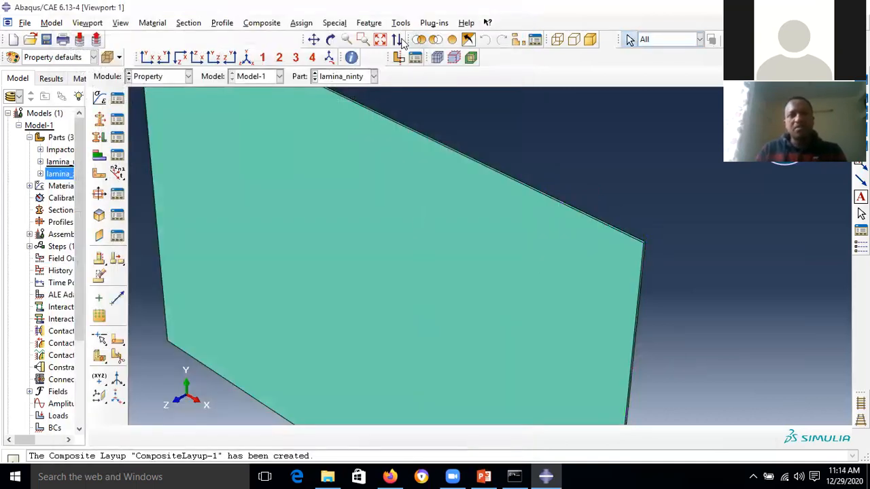
# - Fit the plate in view, then show PowerPoint slide 8 on material properties full-screen
pyautogui.click(380, 39)
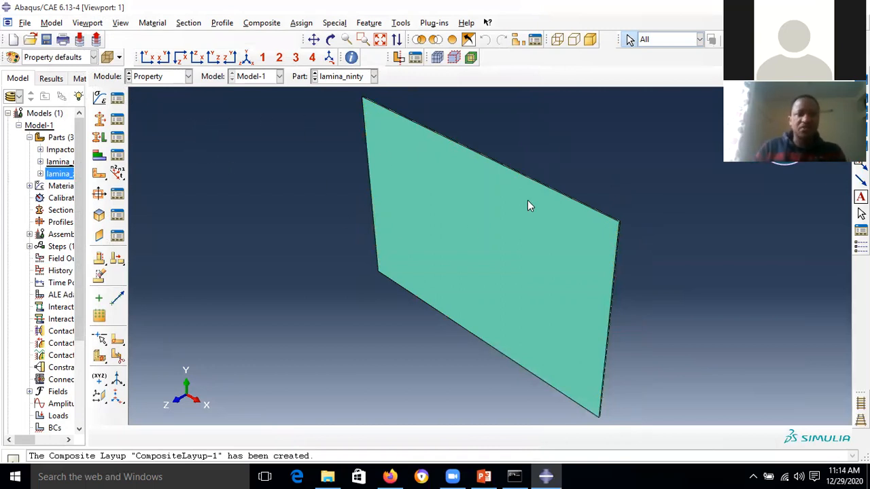
pyautogui.click(364, 76)
pyautogui.click(326, 76)
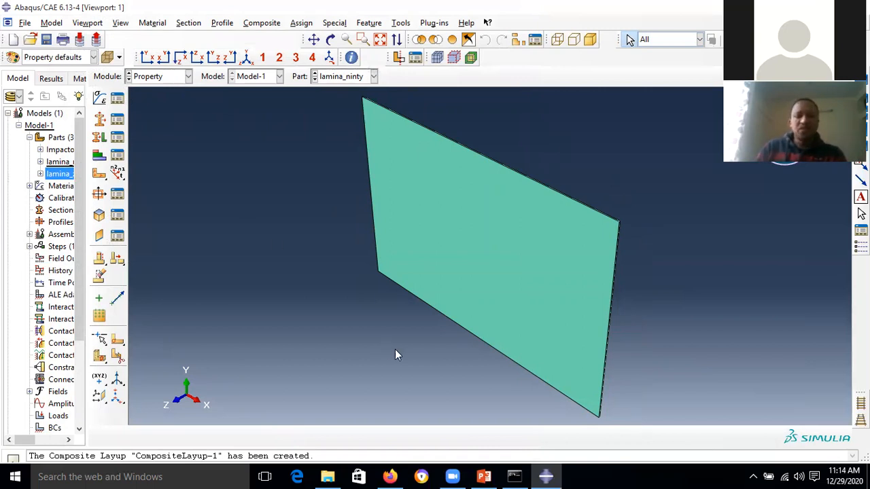
pyautogui.click(479, 476)
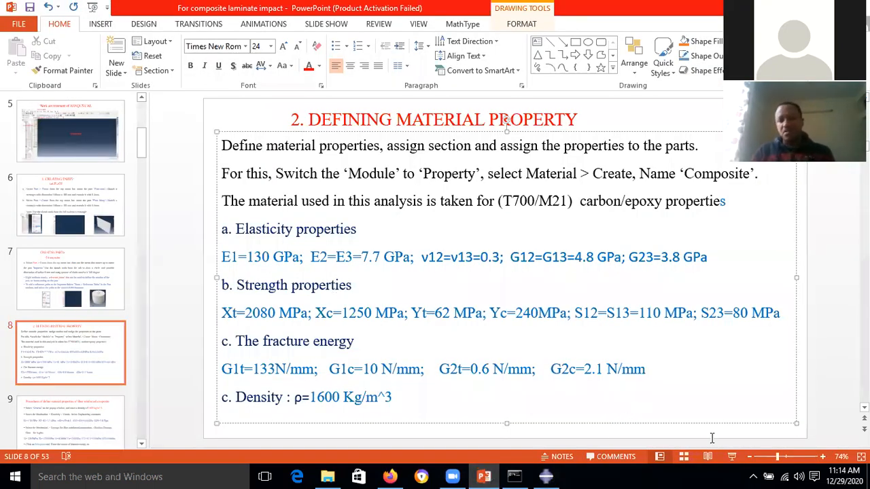
pyautogui.click(733, 457)
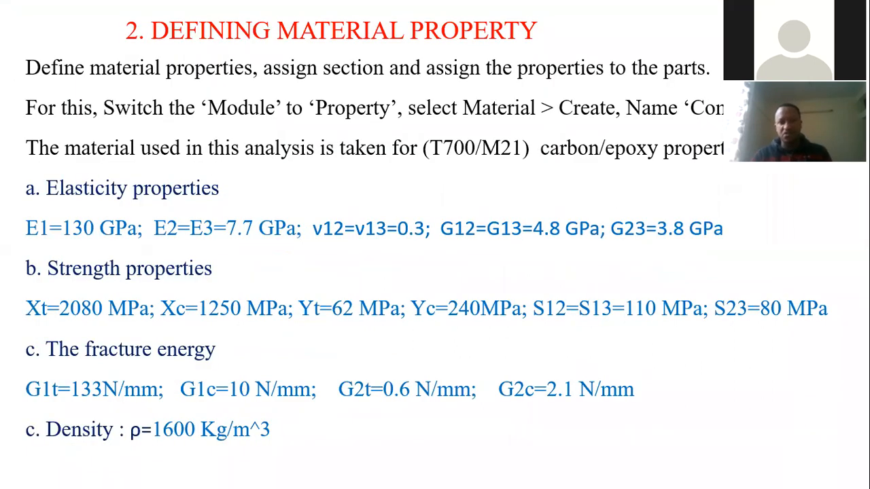
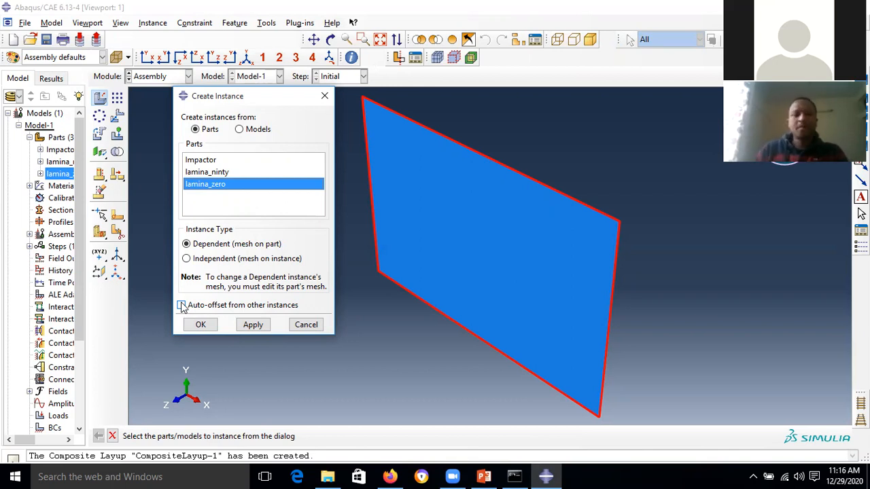
# - With Auto-offset on, add four alternating lamina_zero/lamina_ninty plate instances, then the Impactor
pyautogui.click(181, 305)
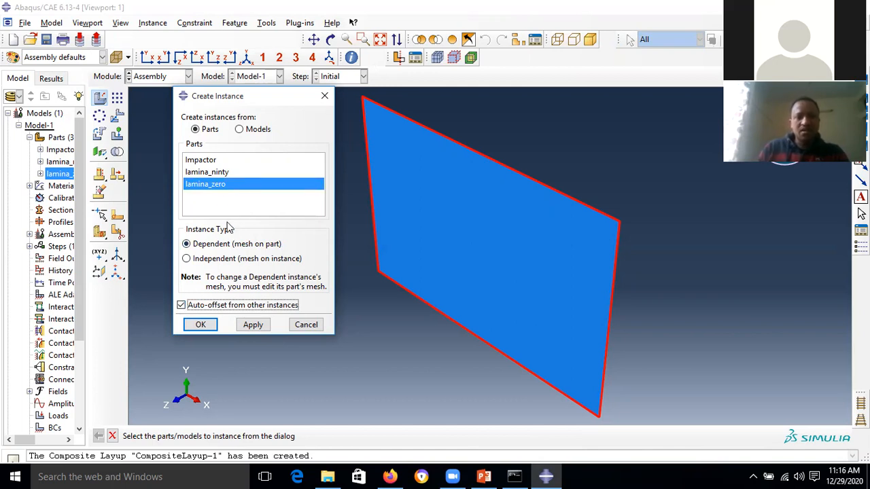
pyautogui.click(253, 324)
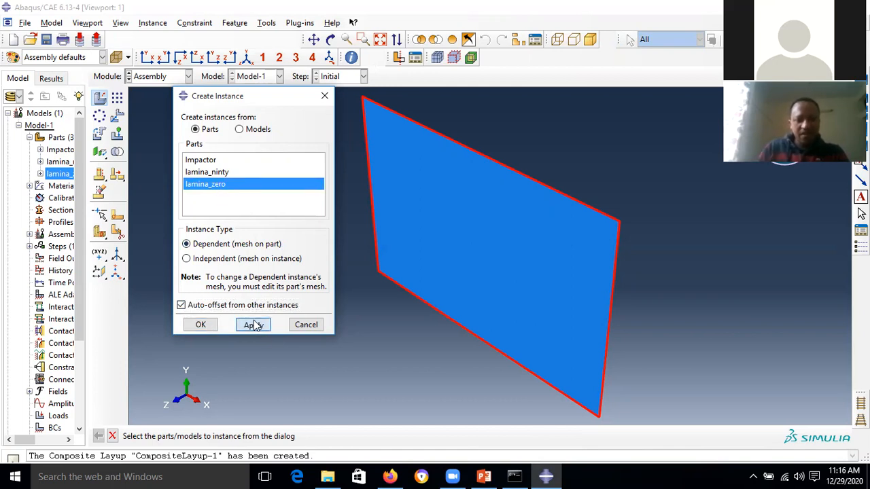
pyautogui.click(218, 172)
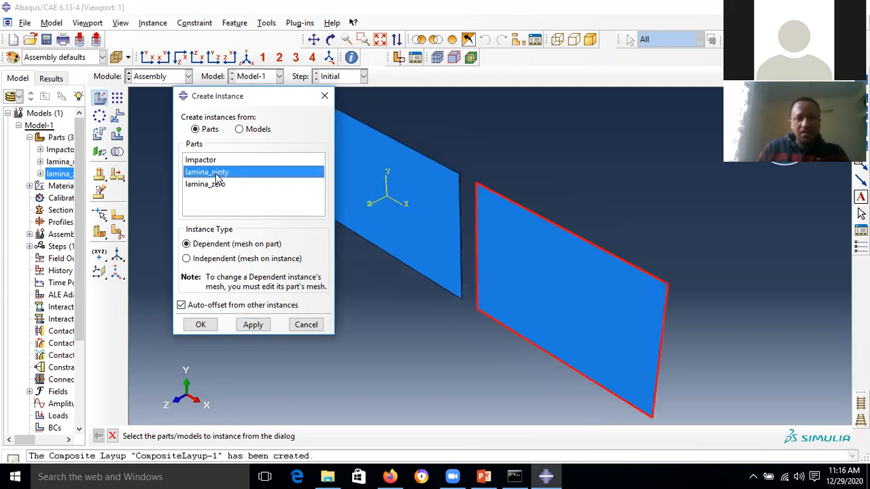
pyautogui.click(253, 326)
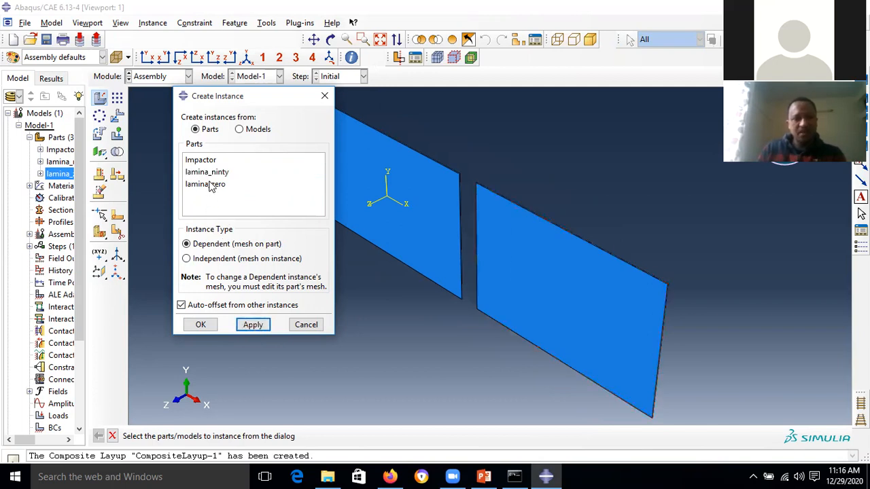
pyautogui.click(210, 174)
pyautogui.click(252, 326)
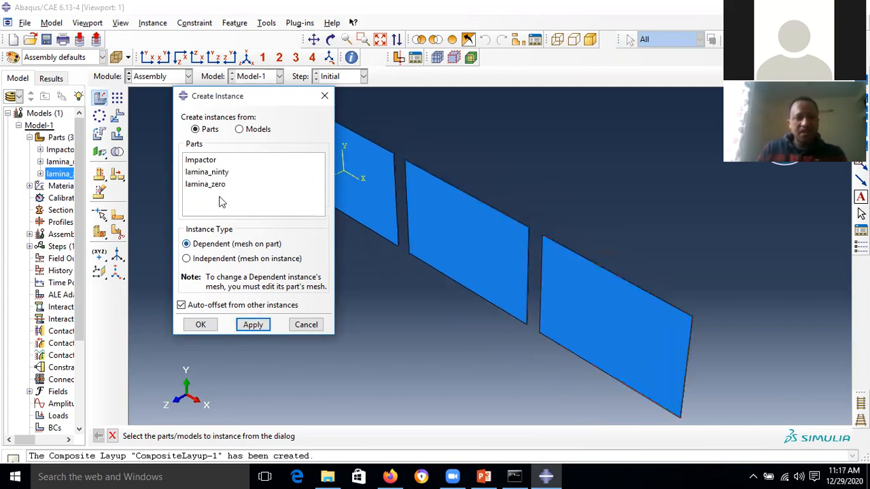
pyautogui.click(216, 188)
pyautogui.click(253, 325)
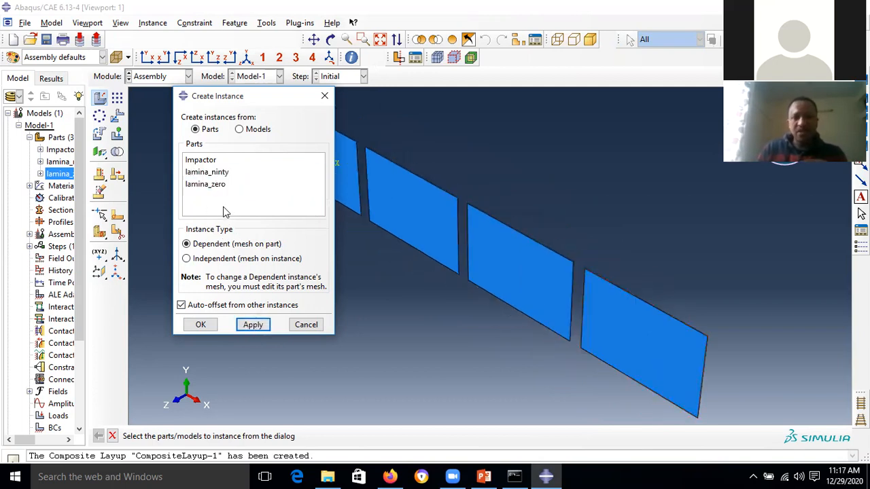
pyautogui.click(197, 160)
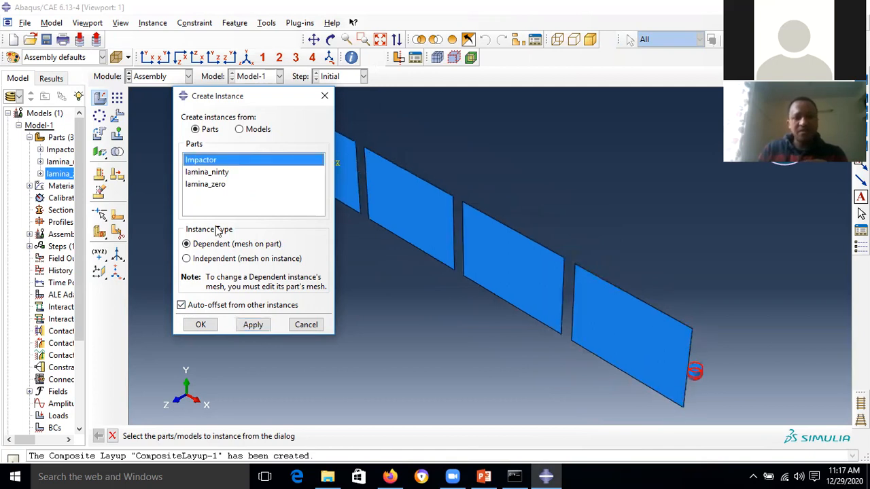
pyautogui.click(212, 325)
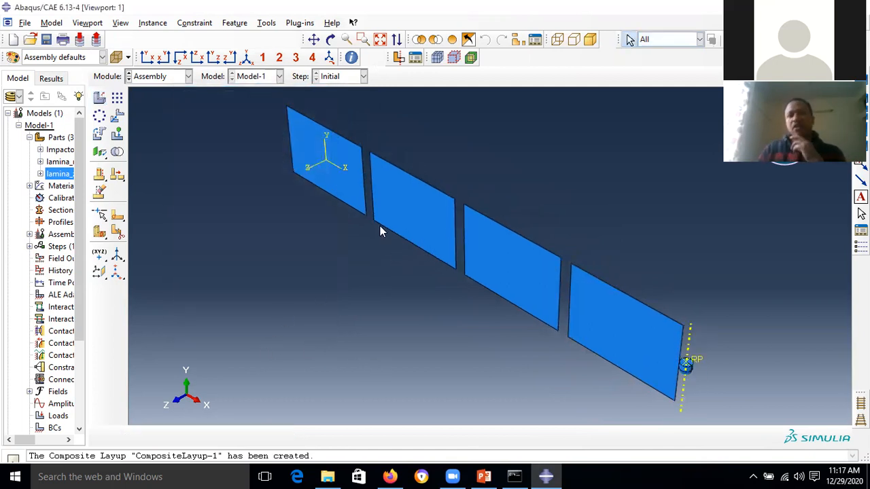
# - Choose the second lamina plate as the instance to translate
pyautogui.click(401, 197)
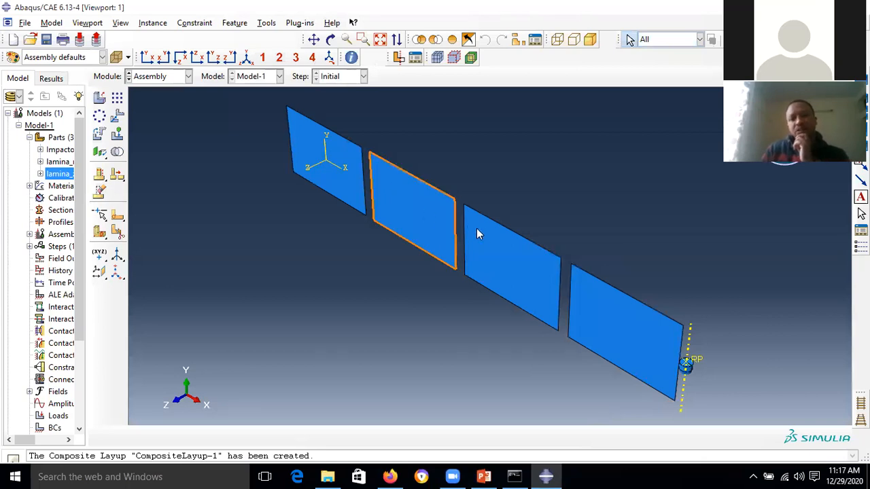
pyautogui.click(593, 298)
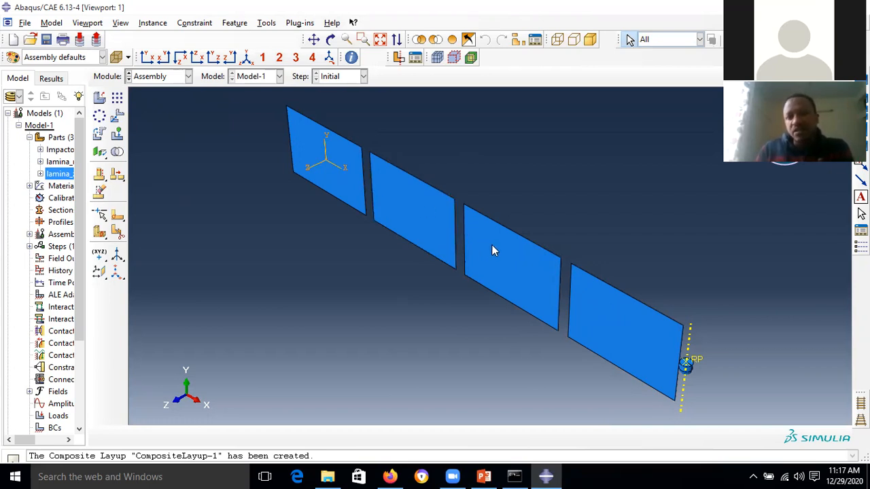
pyautogui.click(117, 117)
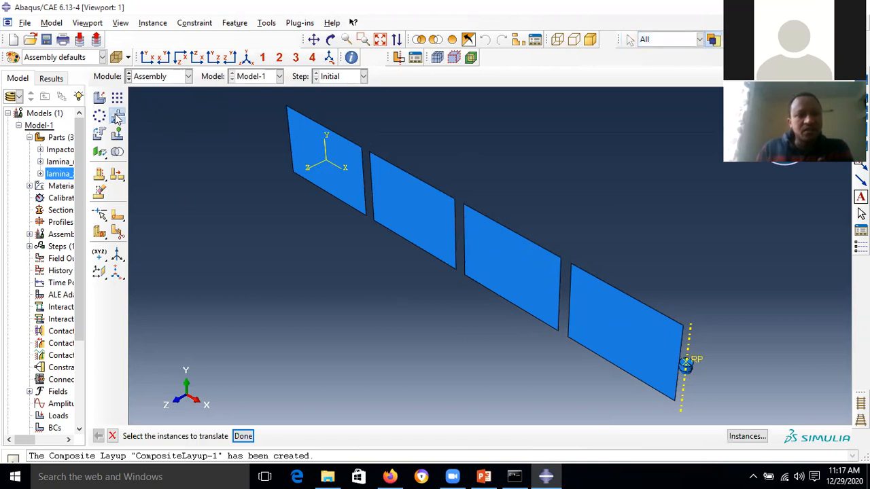
pyautogui.click(412, 217)
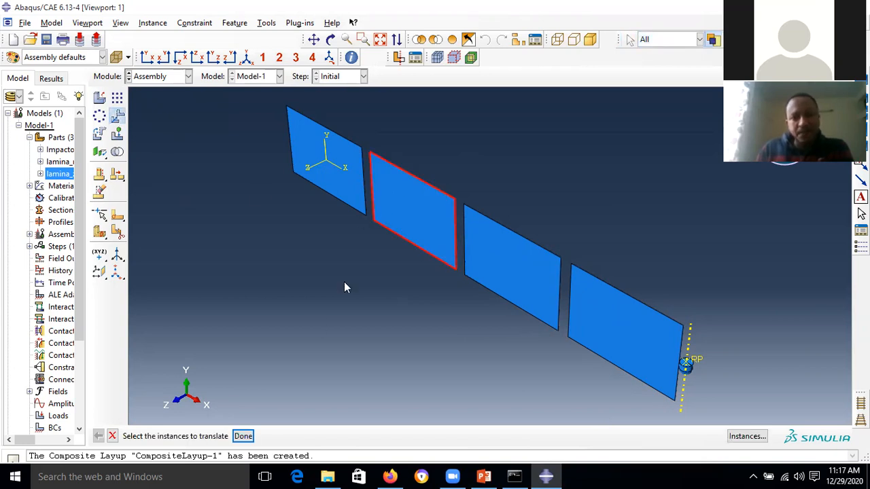
pyautogui.click(244, 436)
# - Zoom in and pick the second plate's corner as the translation start point
pyautogui.scroll(-3, 398, 145)
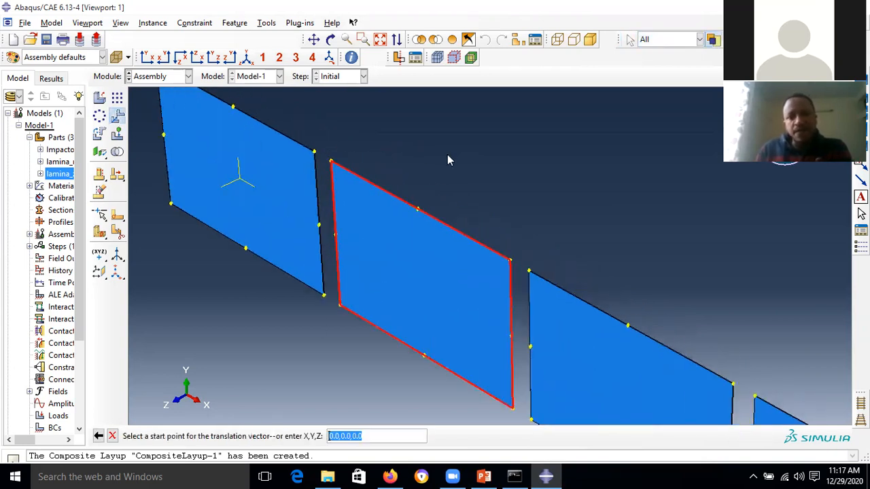
pyautogui.scroll(-5, 388, 161)
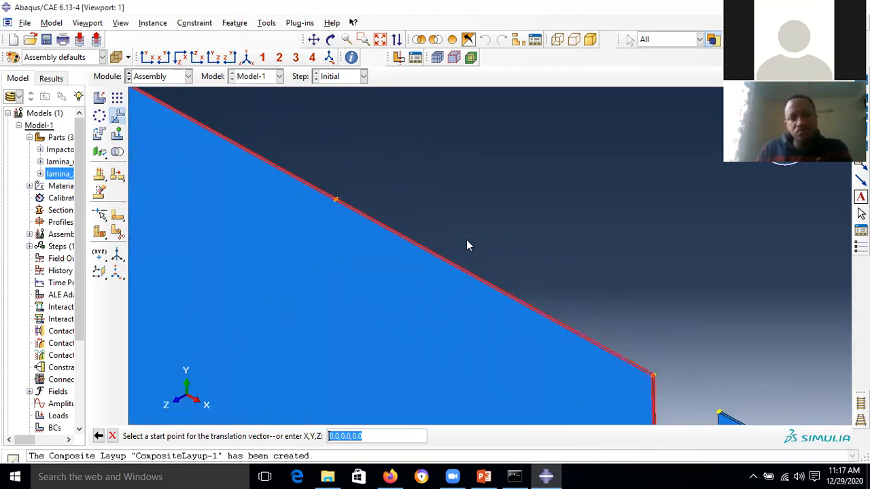
pyautogui.scroll(-2, 630, 367)
pyautogui.scroll(3, 629, 362)
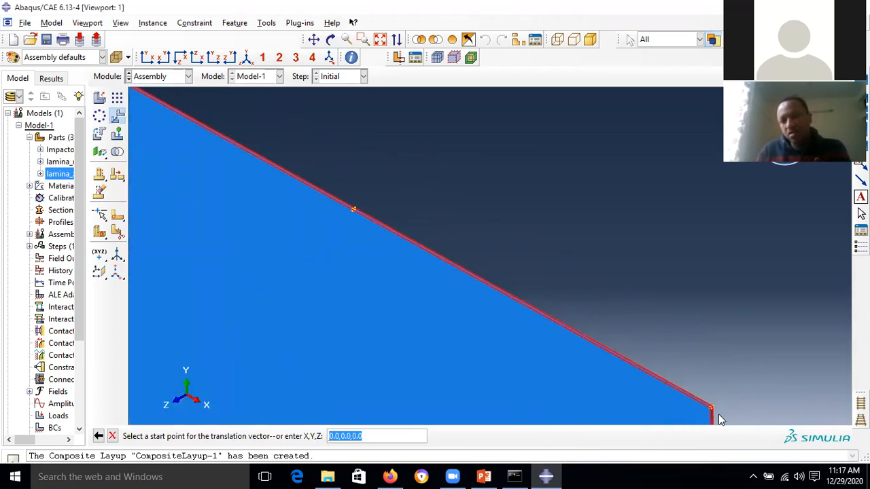
pyautogui.scroll(-4, 712, 409)
pyautogui.scroll(-4, 710, 408)
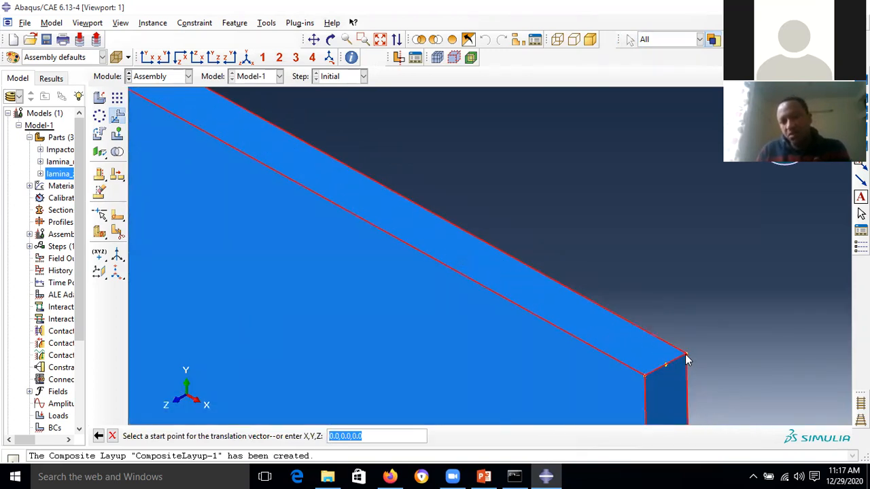
pyautogui.click(686, 354)
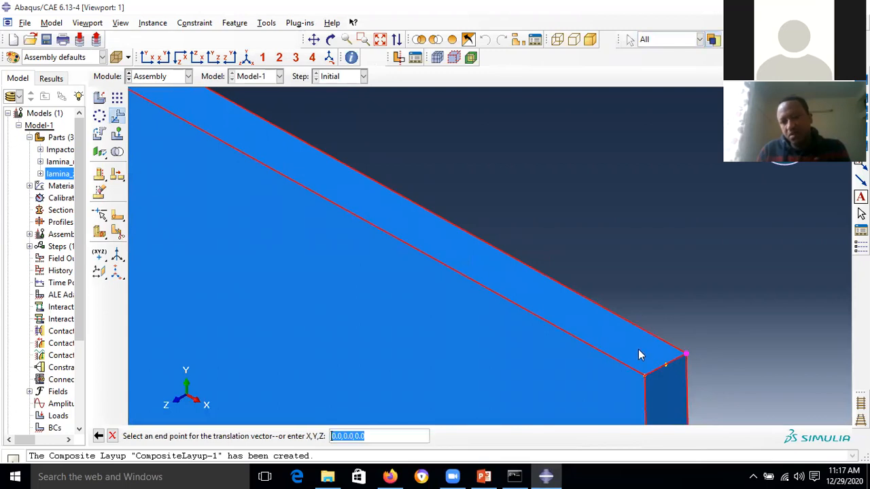
# - Snap it to the first plate's corner, moving lamina_ninty-1 by -165E-03, 0, 500E-06
pyautogui.click(380, 40)
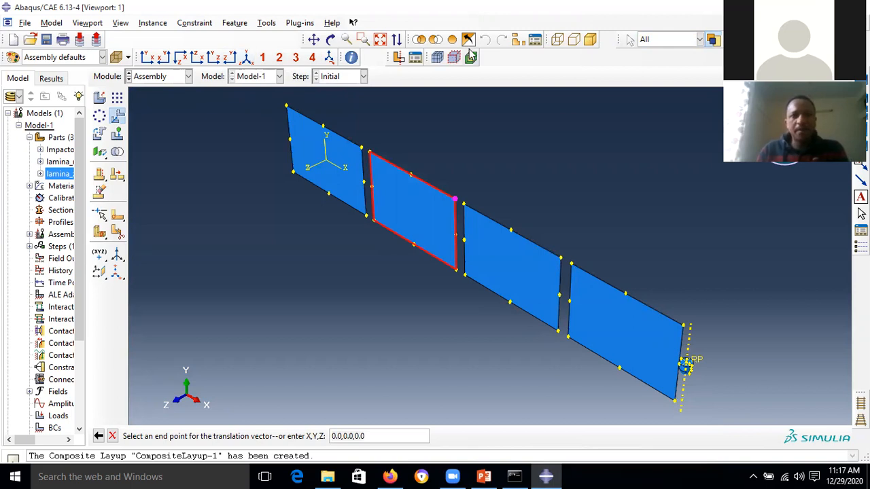
pyautogui.click(363, 39)
pyautogui.moveTo(364, 146); pyautogui.dragTo(373, 163)
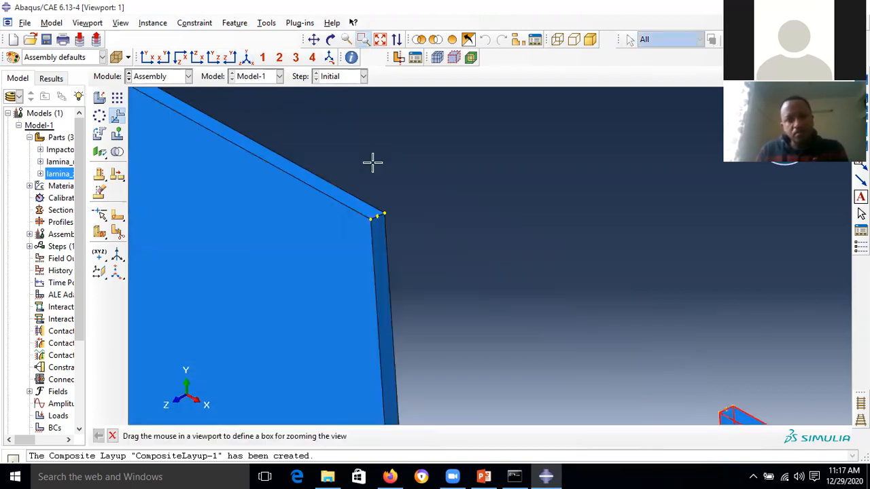
pyautogui.click(364, 41)
pyautogui.click(371, 220)
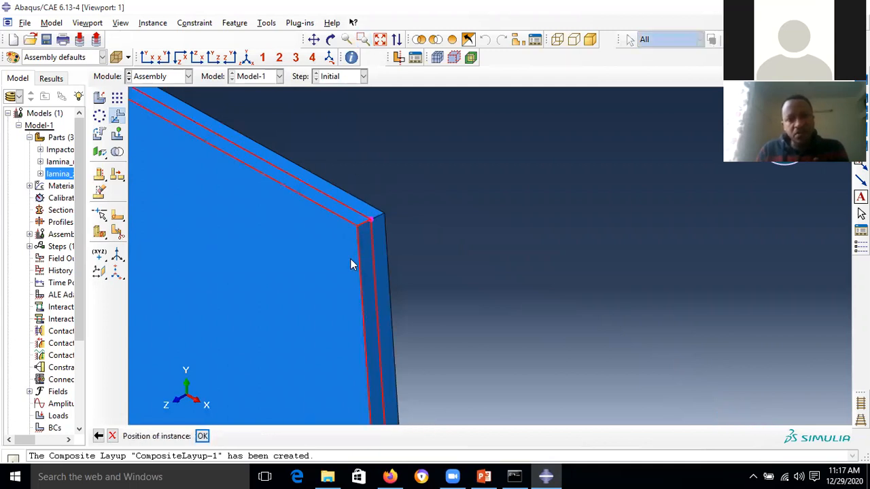
pyautogui.click(203, 435)
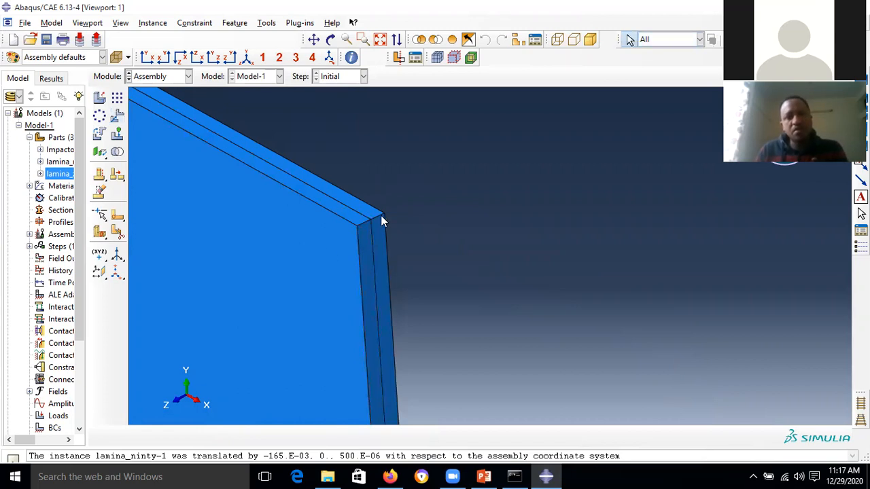
pyautogui.click(380, 39)
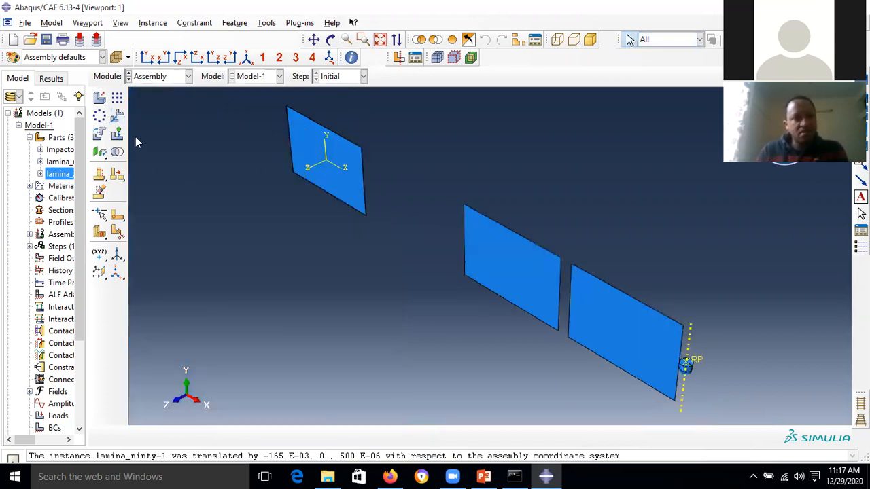
# - Select lamina_ninty-2 for translation and pick its top corner as the start point
pyautogui.click(117, 115)
pyautogui.click(473, 241)
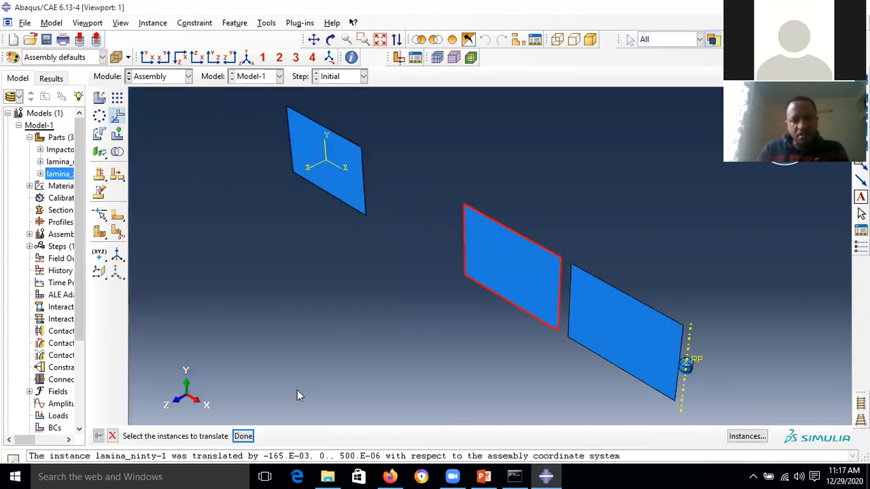
pyautogui.click(243, 436)
pyautogui.click(363, 39)
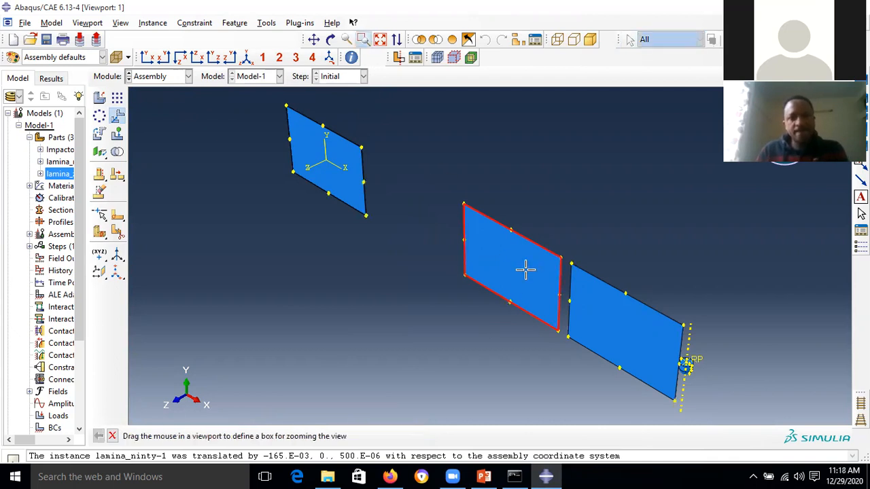
pyautogui.moveTo(547, 247); pyautogui.dragTo(575, 274)
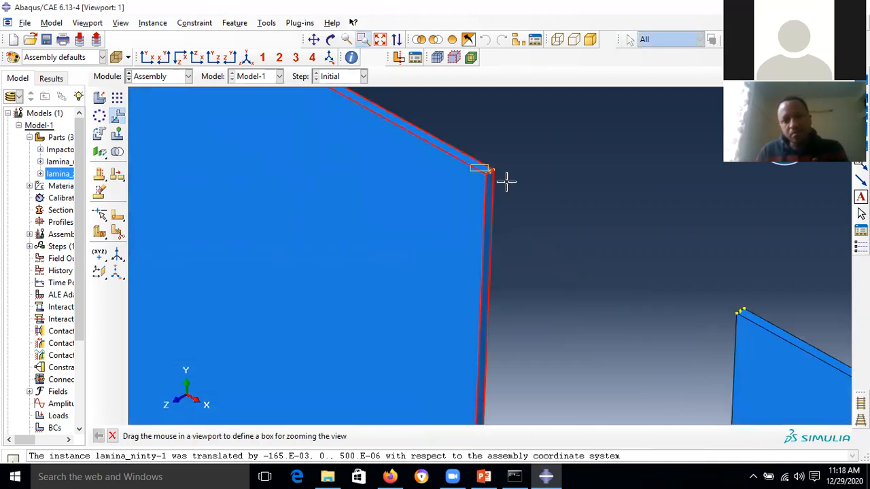
pyautogui.click(363, 40)
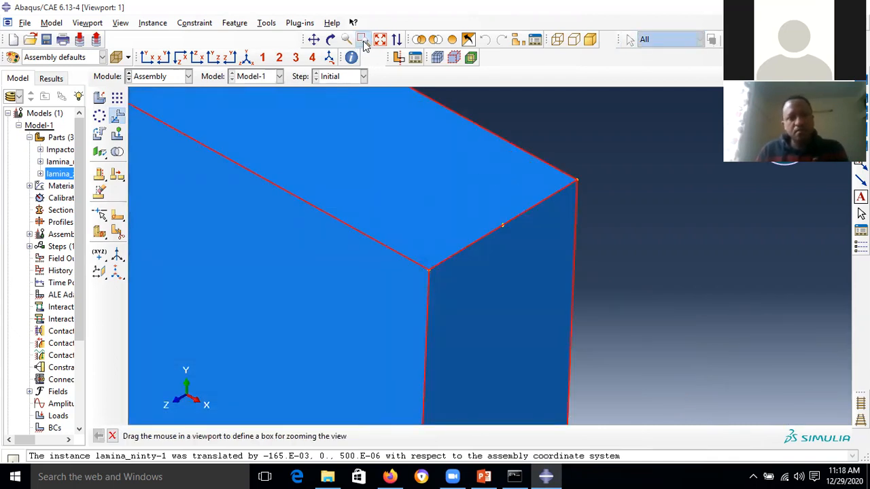
pyautogui.click(576, 181)
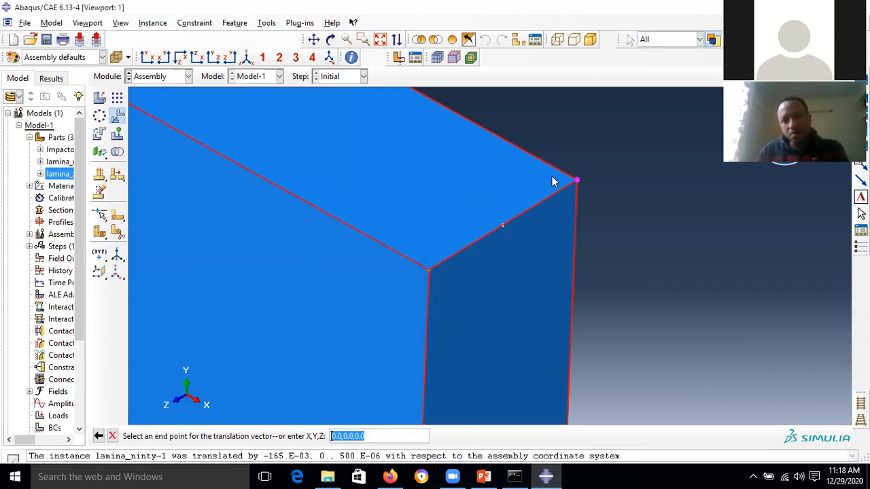
# - Snap lamina_ninty-2 onto the laminate's corner so it sits on the previous ply
pyautogui.click(379, 39)
pyautogui.click(363, 39)
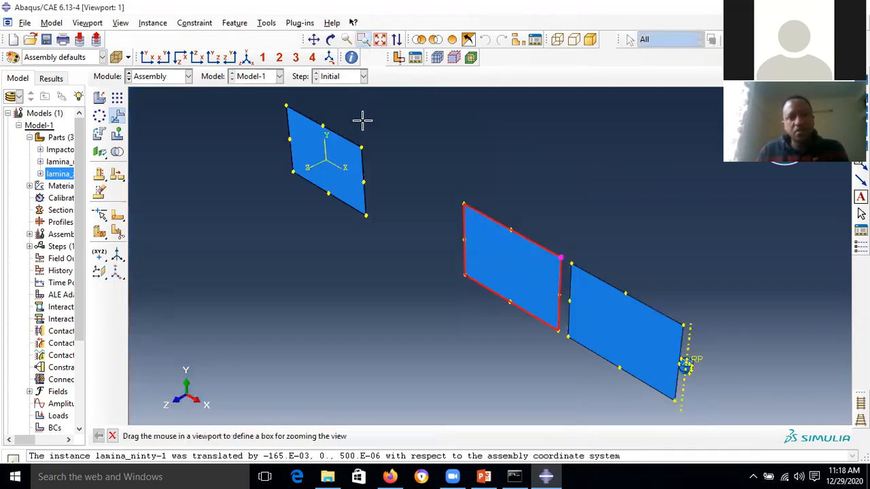
pyautogui.moveTo(361, 145); pyautogui.dragTo(409, 218)
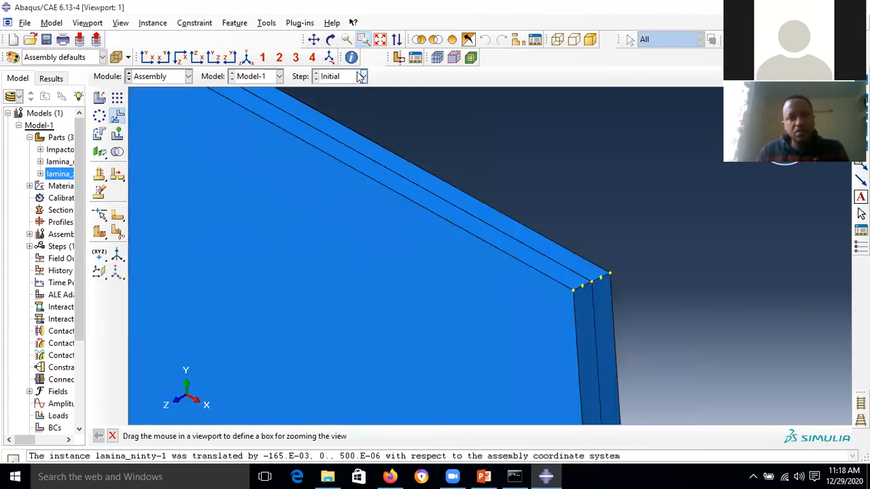
pyautogui.click(364, 41)
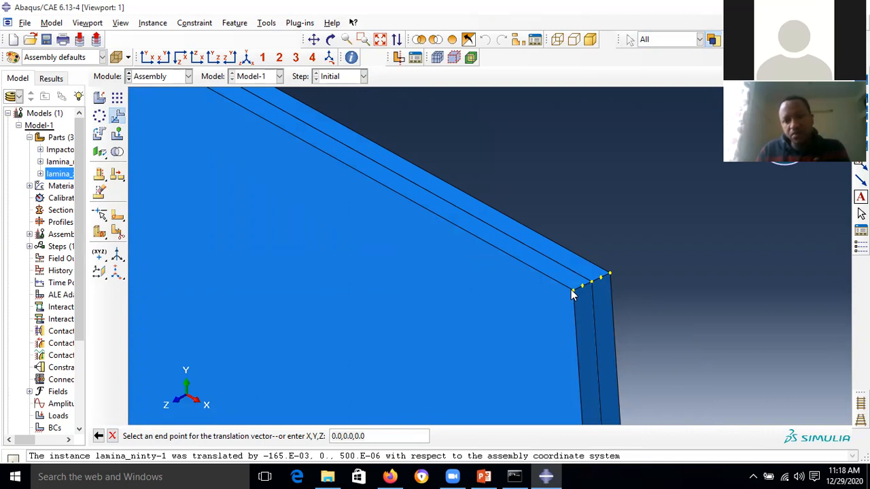
pyautogui.click(574, 291)
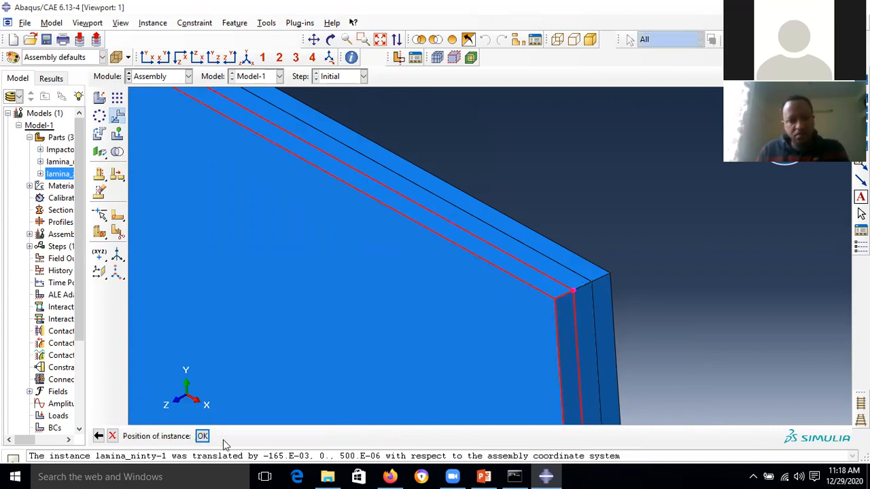
pyautogui.click(202, 436)
pyautogui.click(380, 41)
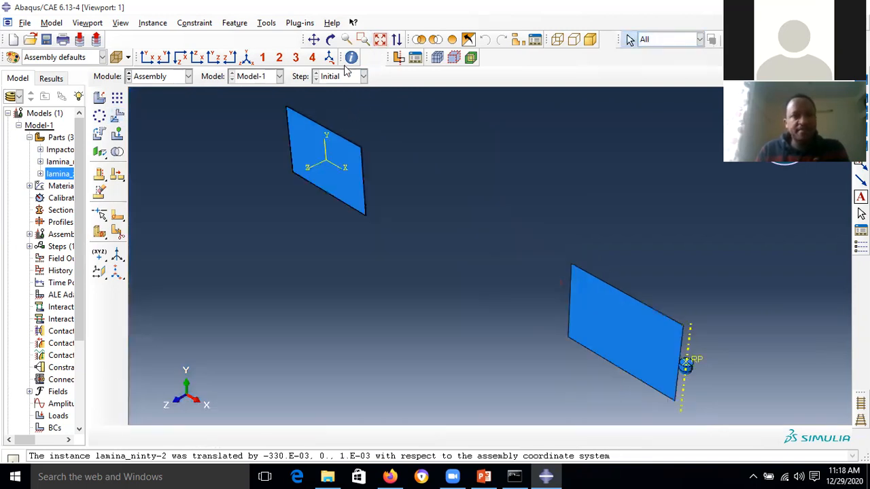
# - Select lamina_zero-2 and pick its corner vertex as the translation start point
pyautogui.click(117, 116)
pyautogui.click(633, 336)
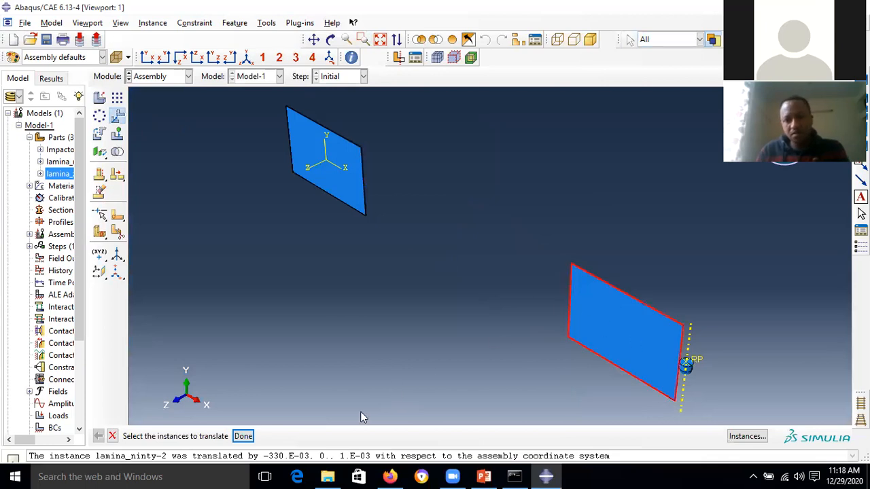
pyautogui.click(242, 436)
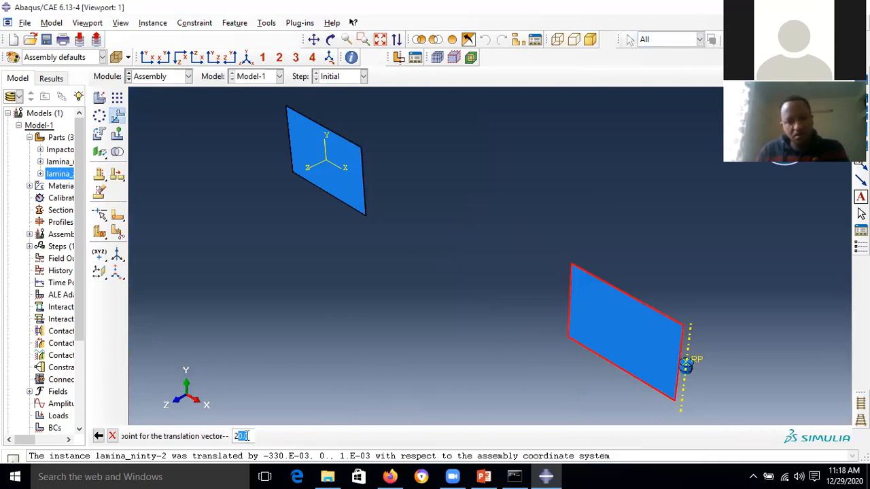
pyautogui.click(362, 39)
pyautogui.moveTo(667, 310); pyautogui.dragTo(690, 335)
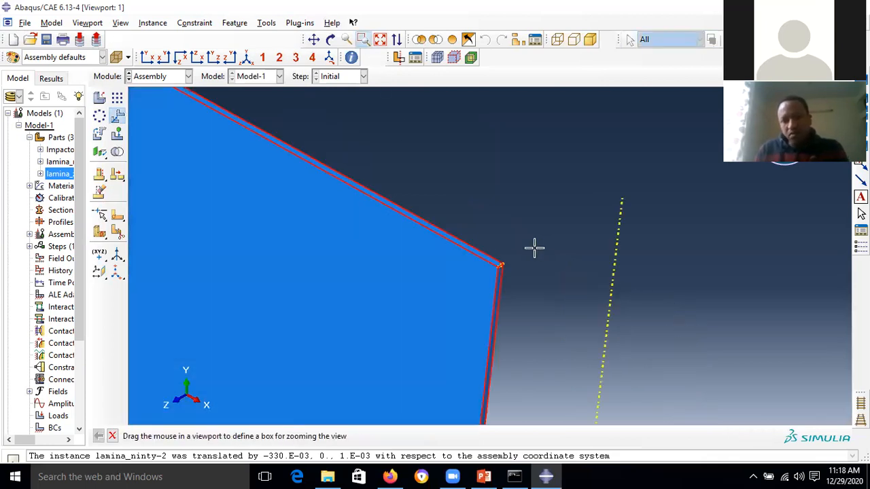
pyautogui.moveTo(472, 254); pyautogui.dragTo(541, 301)
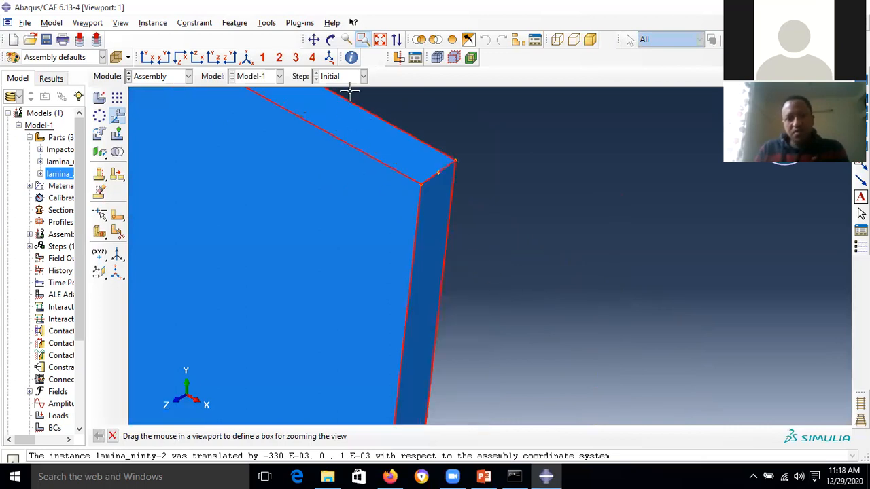
pyautogui.click(363, 41)
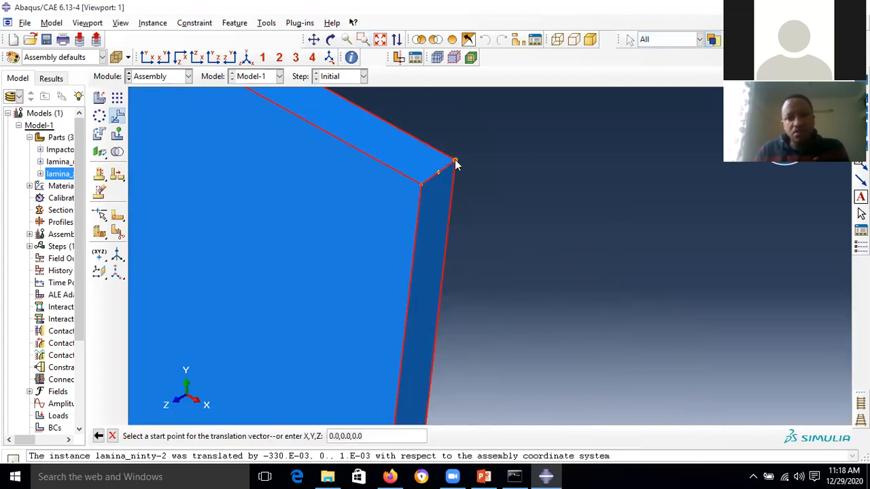
pyautogui.click(455, 163)
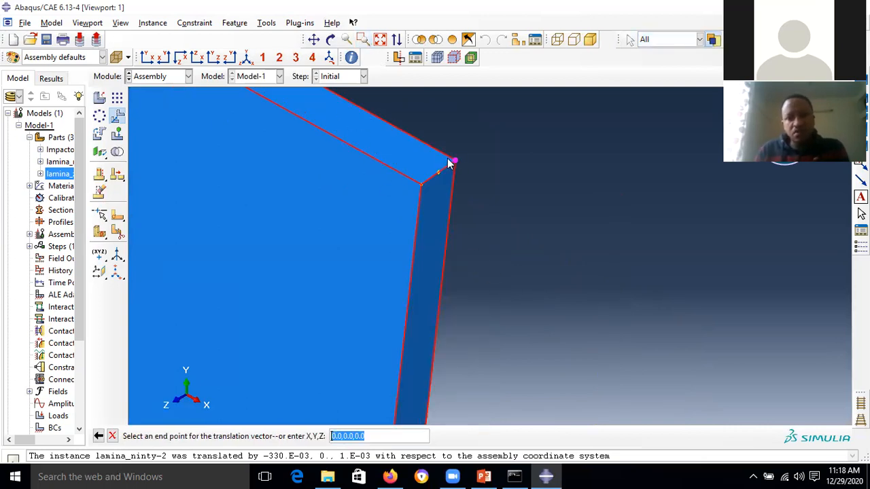
# - Snap lamina_zero-2 to the stack's outer corner, completing the four-ply laminate
pyautogui.click(379, 41)
pyautogui.click(363, 39)
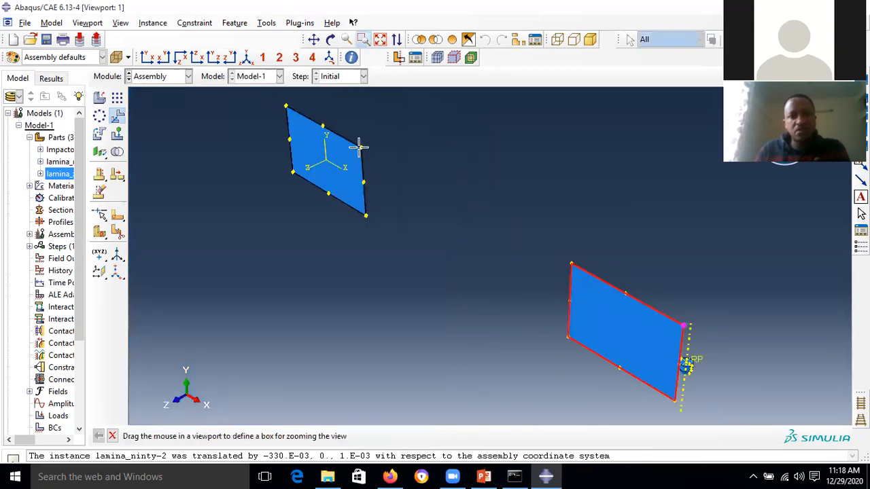
pyautogui.moveTo(358, 147); pyautogui.dragTo(379, 170)
pyautogui.moveTo(400, 206); pyautogui.dragTo(453, 231)
pyautogui.click(363, 39)
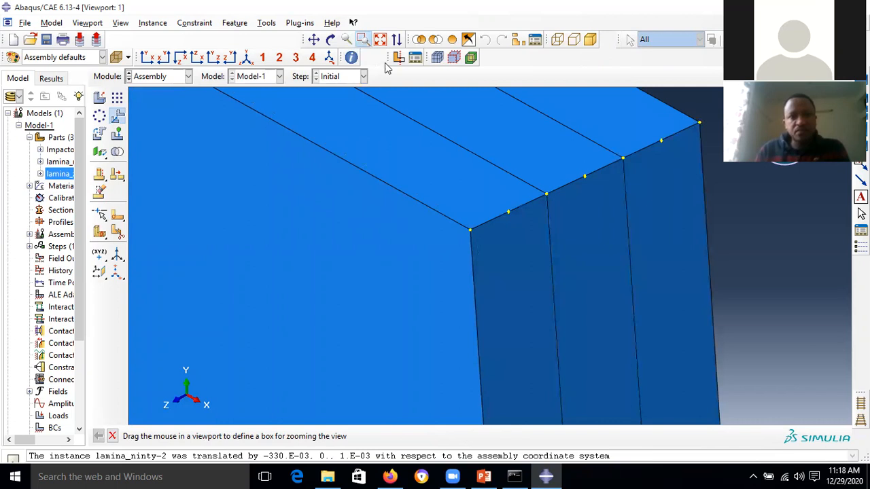
pyautogui.click(463, 237)
pyautogui.click(202, 436)
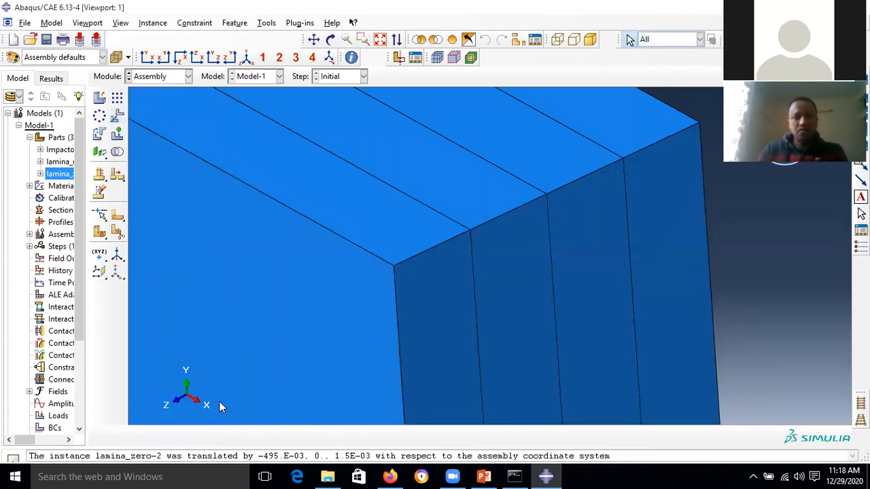
pyautogui.click(380, 39)
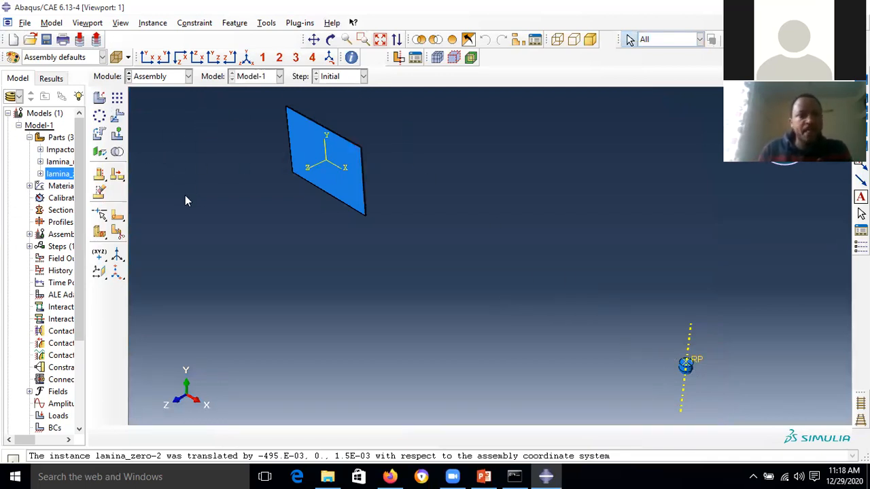
# - Select Impactor-1 for translation and pick its tip as the start point
pyautogui.click(117, 116)
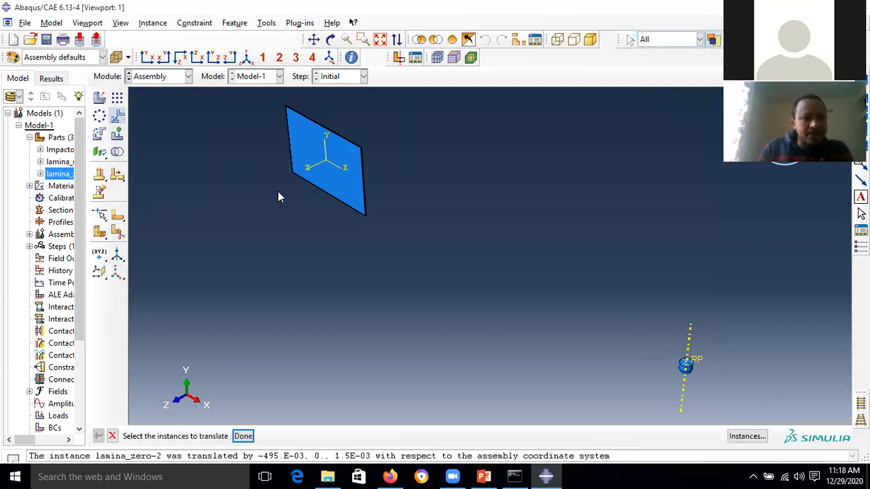
pyautogui.click(684, 365)
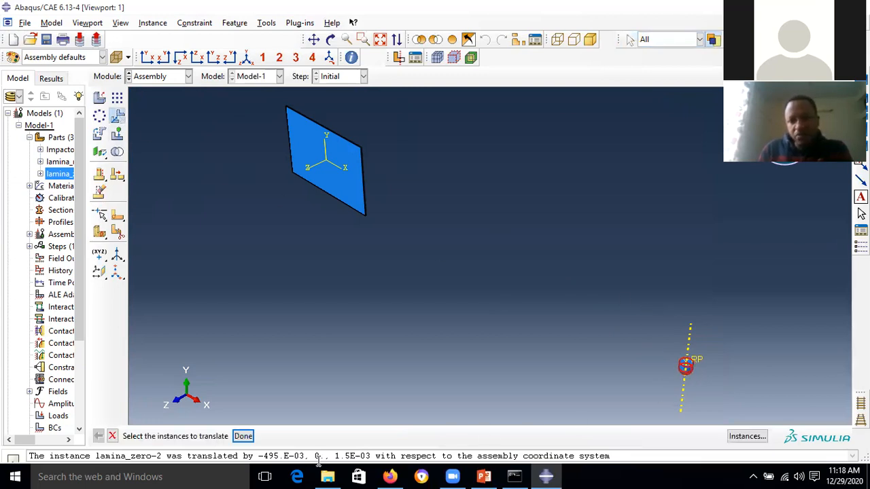
pyautogui.click(242, 436)
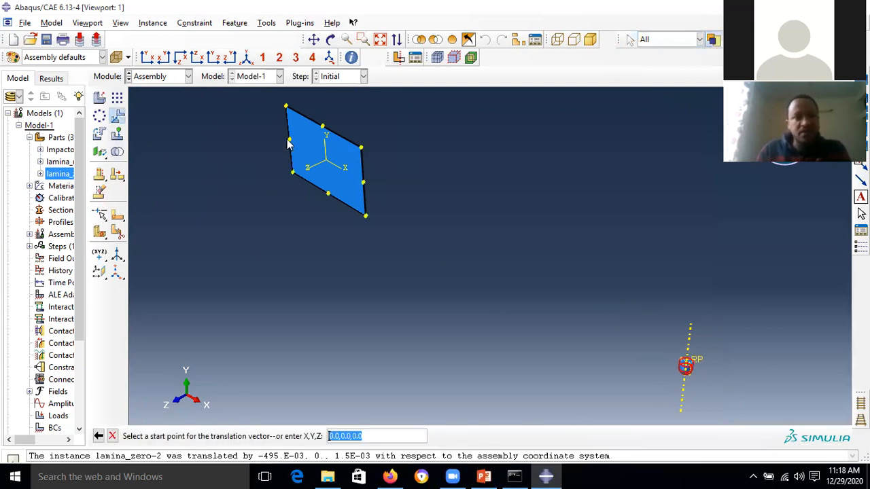
pyautogui.click(362, 40)
pyautogui.moveTo(621, 333); pyautogui.dragTo(753, 418)
pyautogui.moveTo(455, 206); pyautogui.dragTo(541, 267)
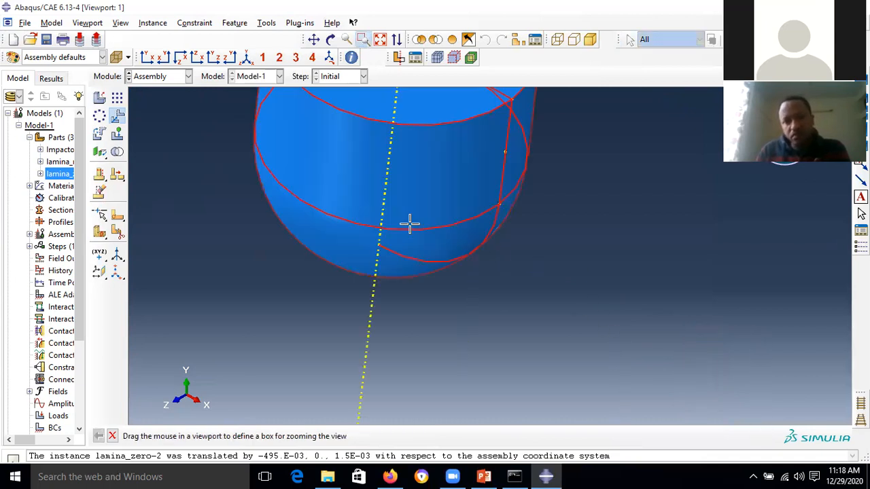
pyautogui.click(362, 40)
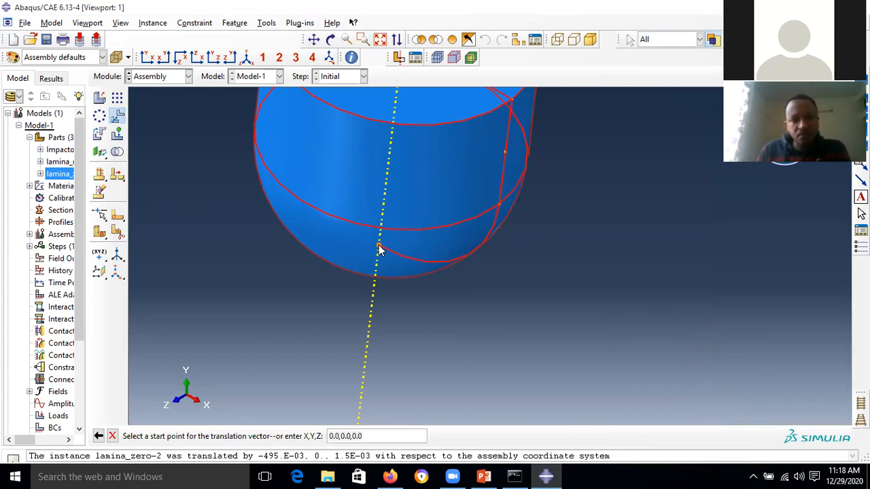
pyautogui.click(379, 250)
pyautogui.click(380, 39)
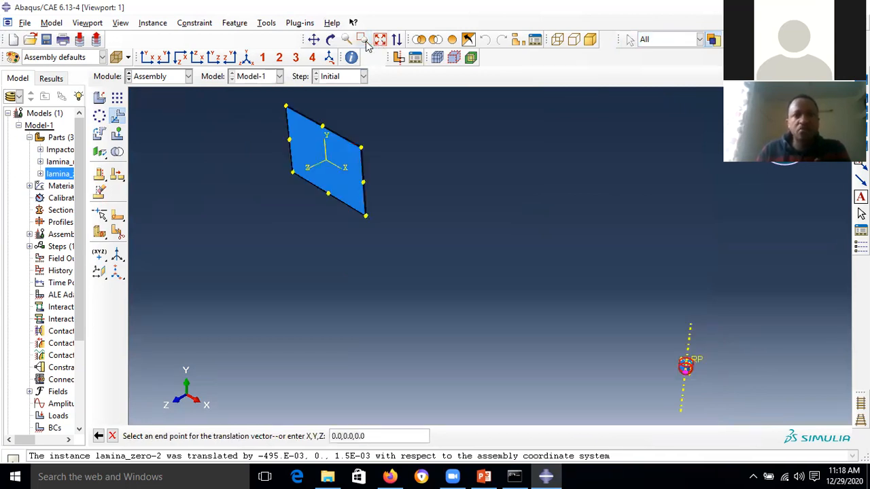
# - Enter 0,0,0 as the end point, moving the impactor by -578.4E-03, 7.E-03, 0
pyautogui.click(387, 435)
pyautogui.press('Return')
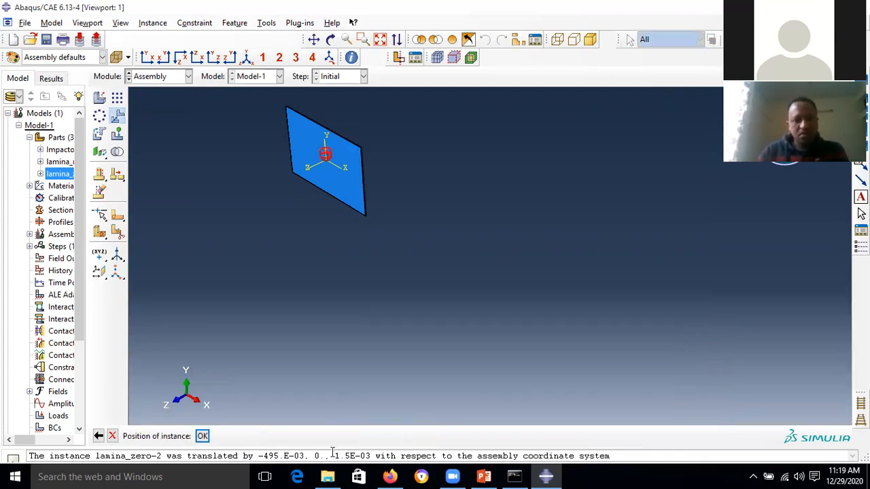
pyautogui.click(202, 435)
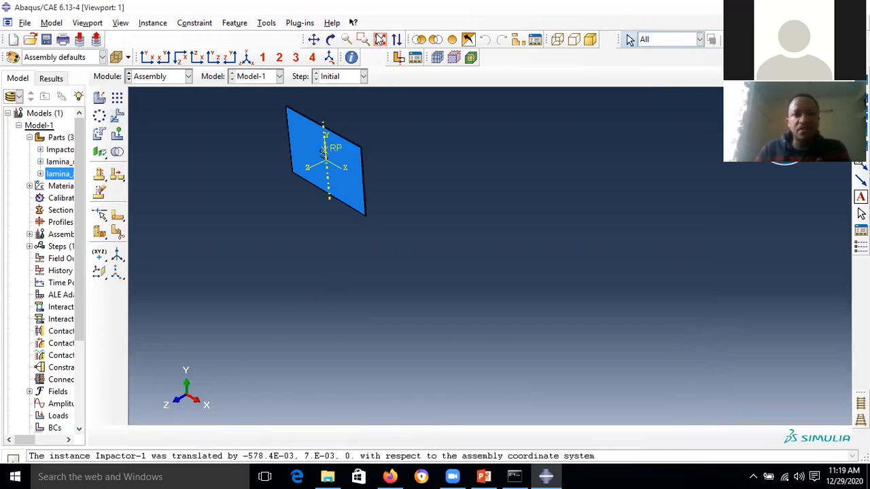
pyautogui.click(380, 38)
pyautogui.scroll(2, 562, 192)
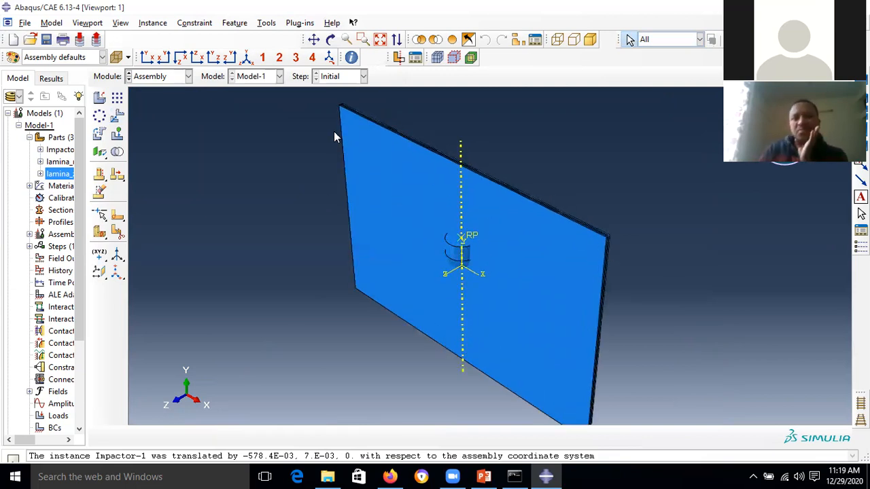
# - Rotate the view until the four-ply plate appears horizontal with the impactor at its centre
pyautogui.click(330, 40)
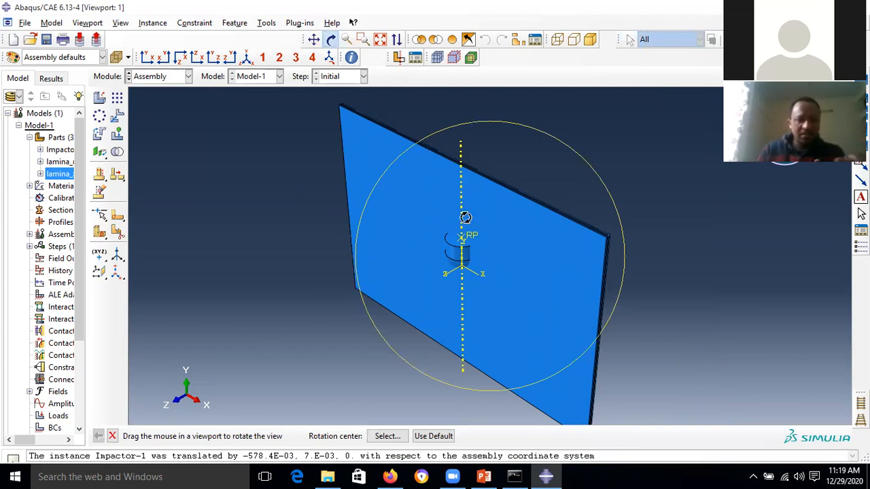
pyautogui.moveTo(472, 152); pyautogui.dragTo(476, 252)
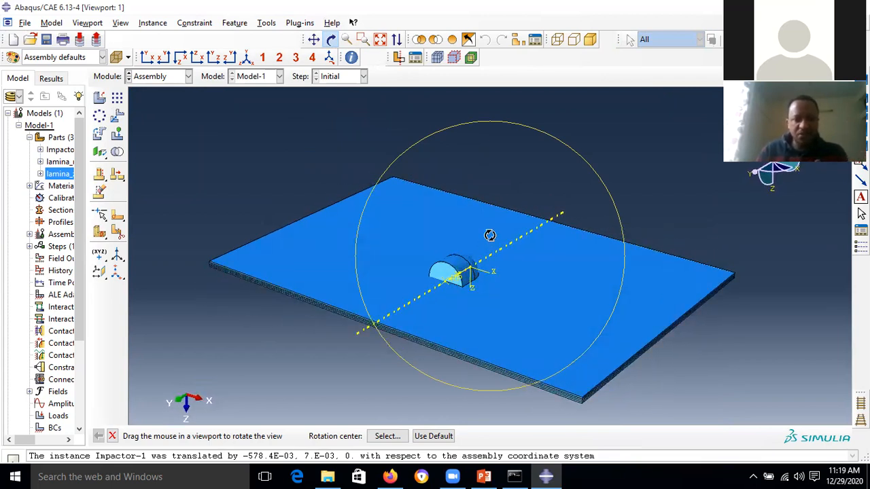
pyautogui.moveTo(462, 249); pyautogui.dragTo(495, 263)
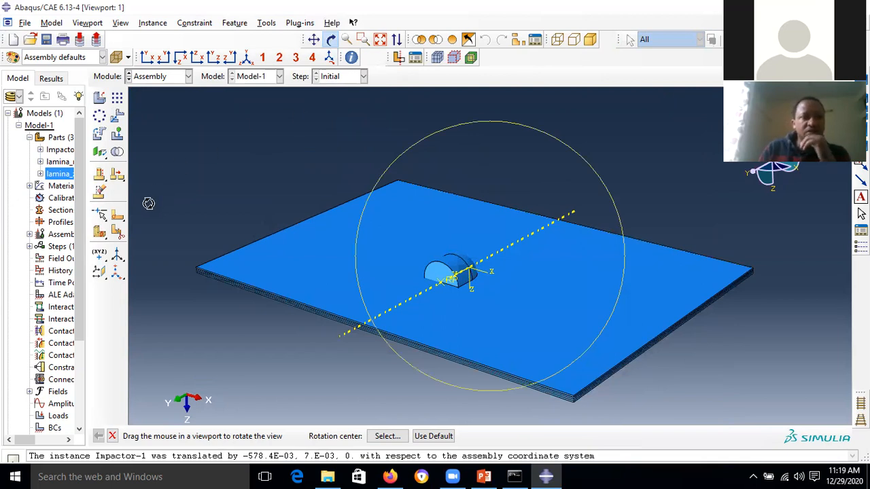
# - Select Impactor-1 for rotation and pick two plate-edge points as the X-direction axis
pyautogui.click(99, 134)
pyautogui.click(449, 275)
pyautogui.click(234, 436)
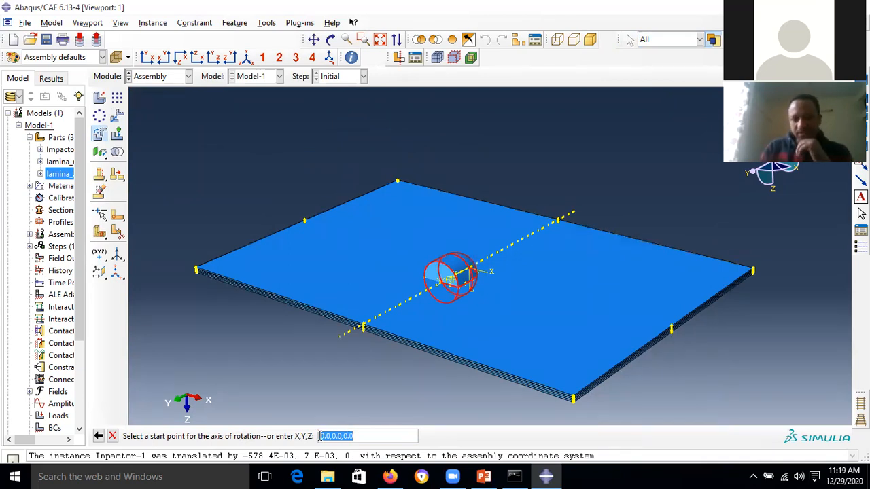
pyautogui.scroll(3, 324, 245)
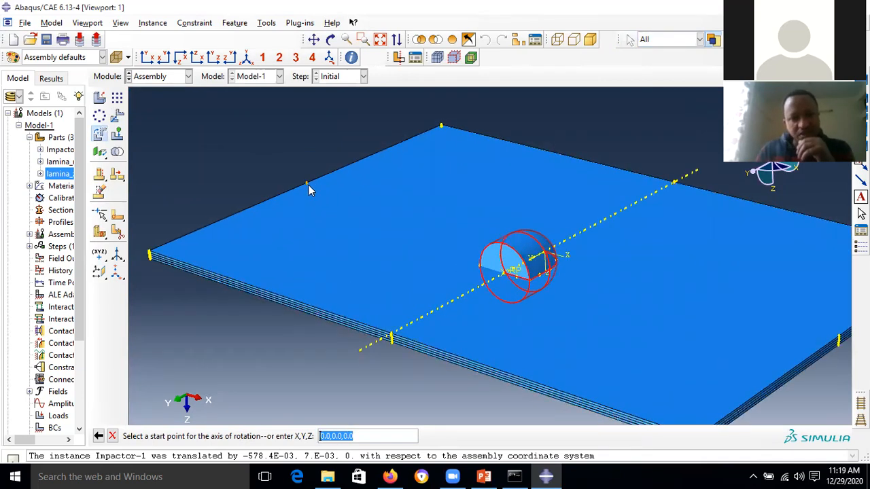
pyautogui.scroll(4, 307, 189)
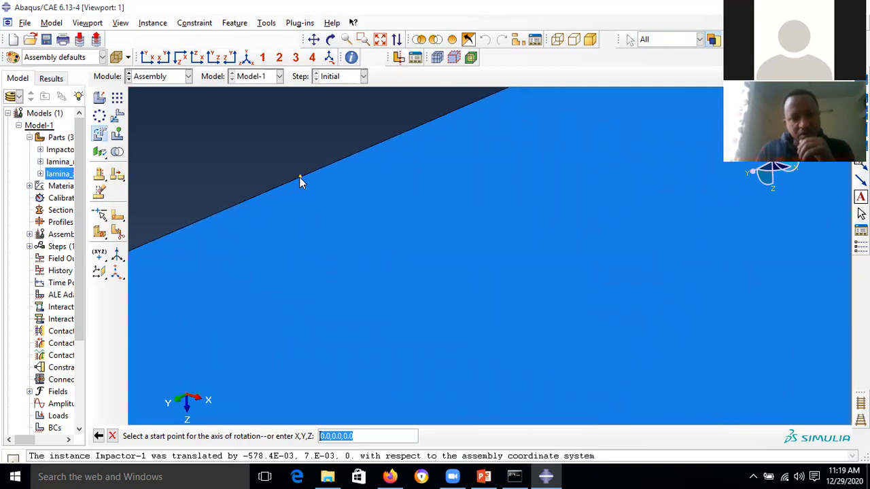
pyautogui.click(299, 176)
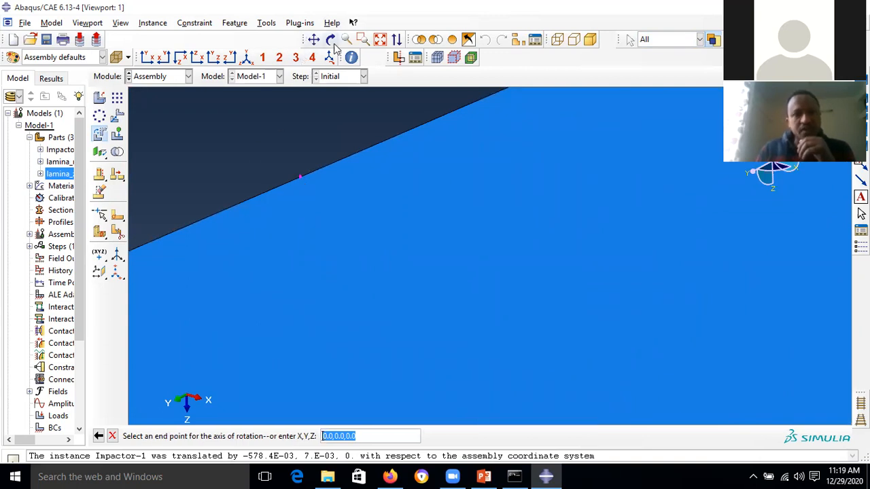
pyautogui.click(380, 38)
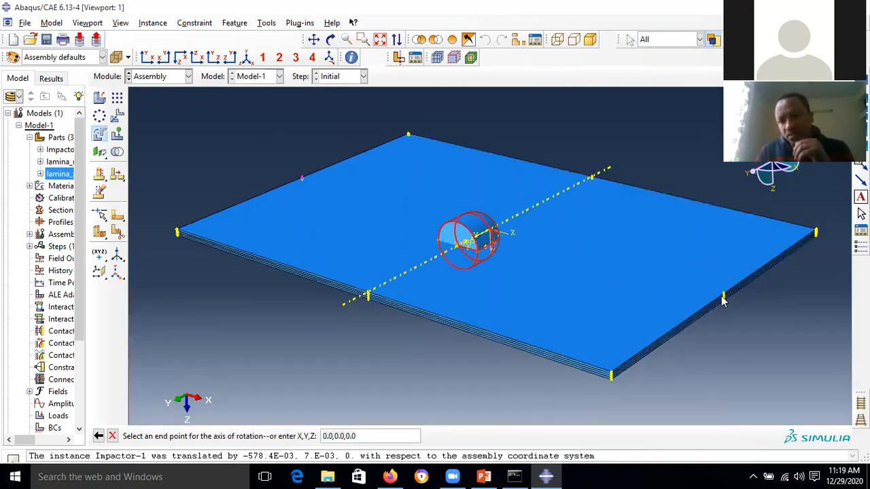
pyautogui.scroll(5, 724, 300)
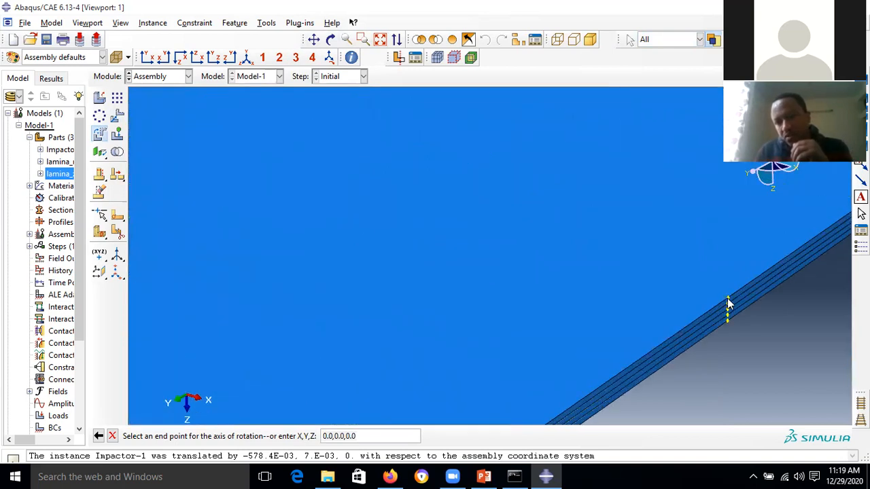
pyautogui.click(726, 299)
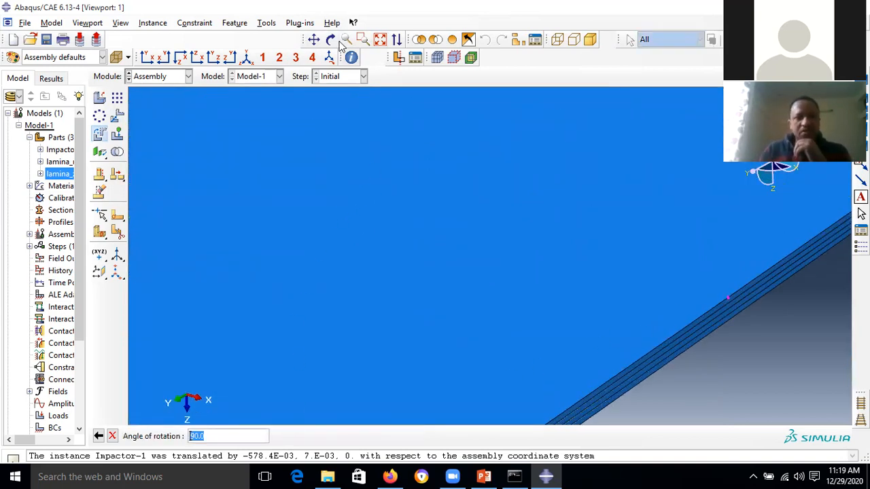
pyautogui.click(382, 40)
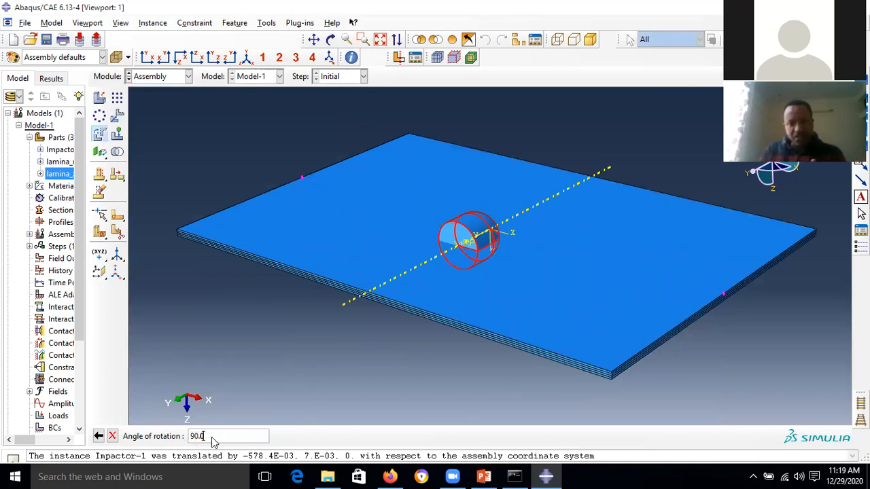
# - Set the rotation angle to -90° and accept the impactor's upright position
pyautogui.press('Return')
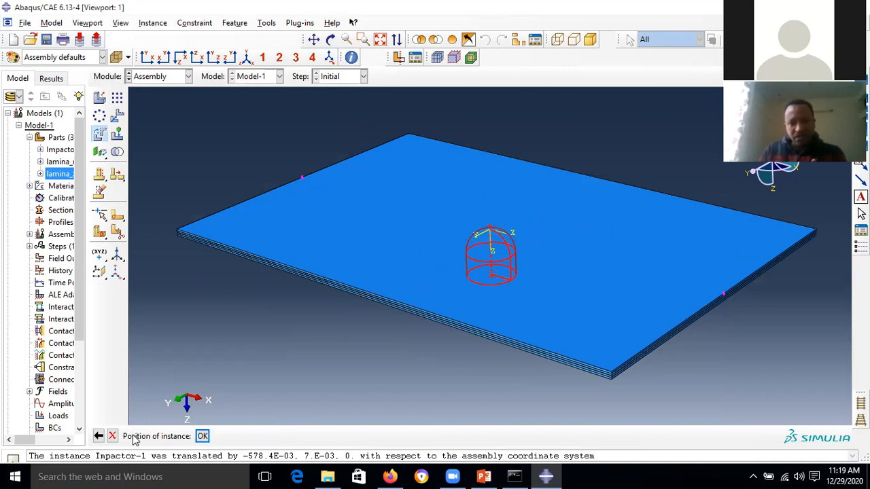
pyautogui.click(99, 436)
pyautogui.write('-90.0')
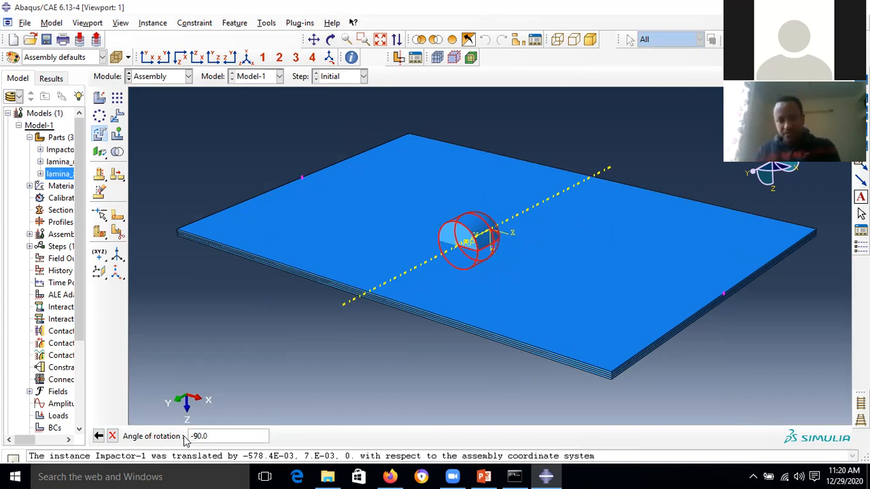
pyautogui.press('Return')
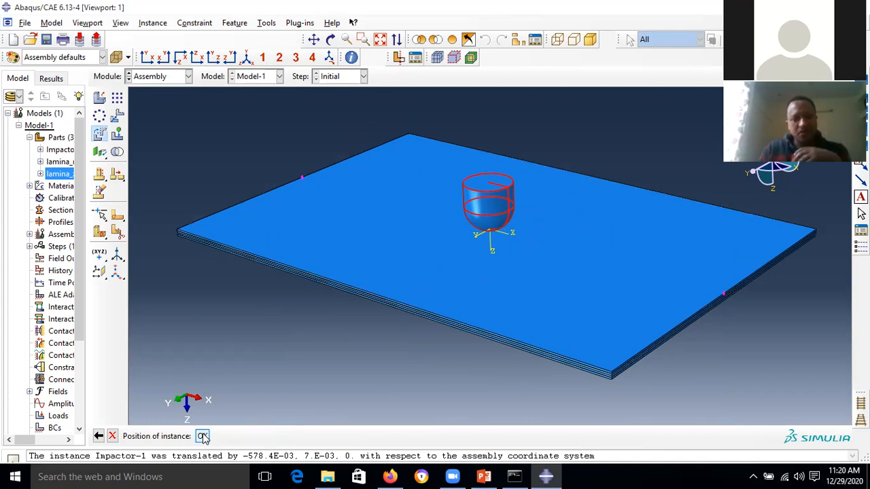
pyautogui.click(202, 436)
pyautogui.scroll(-4, 590, 236)
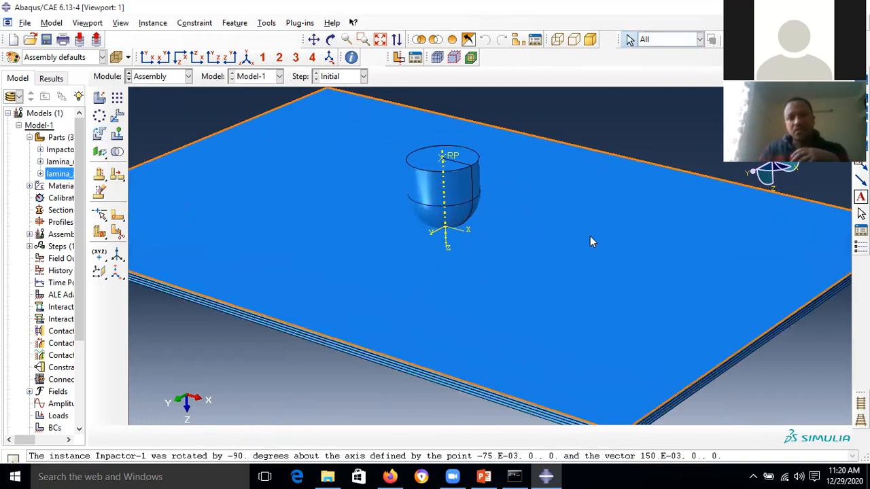
pyautogui.scroll(5, 590, 236)
pyautogui.scroll(-3, 598, 237)
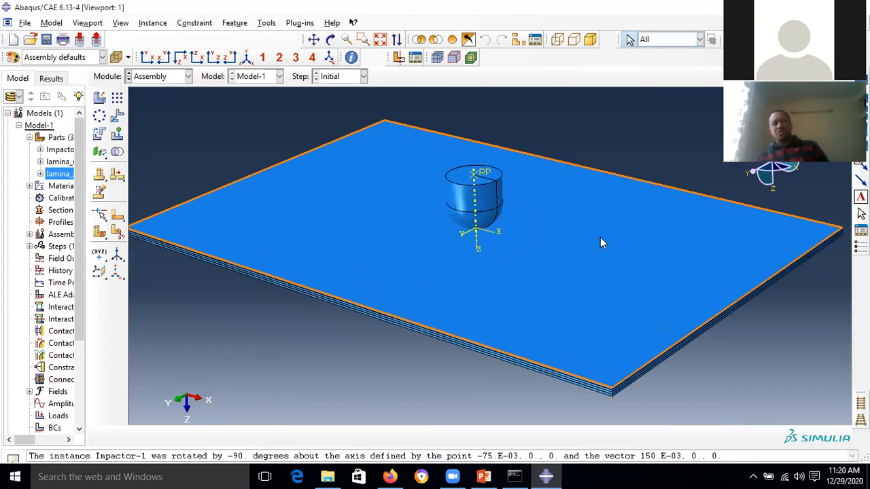
pyautogui.scroll(3, 600, 238)
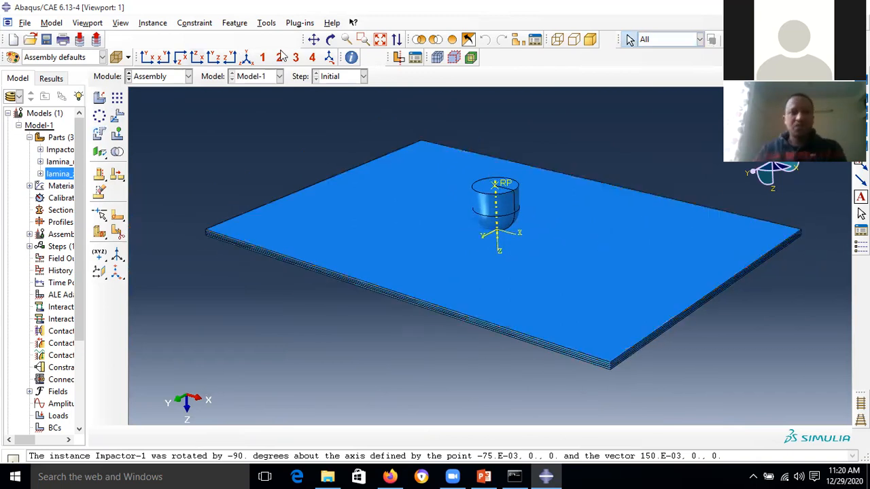
pyautogui.click(380, 39)
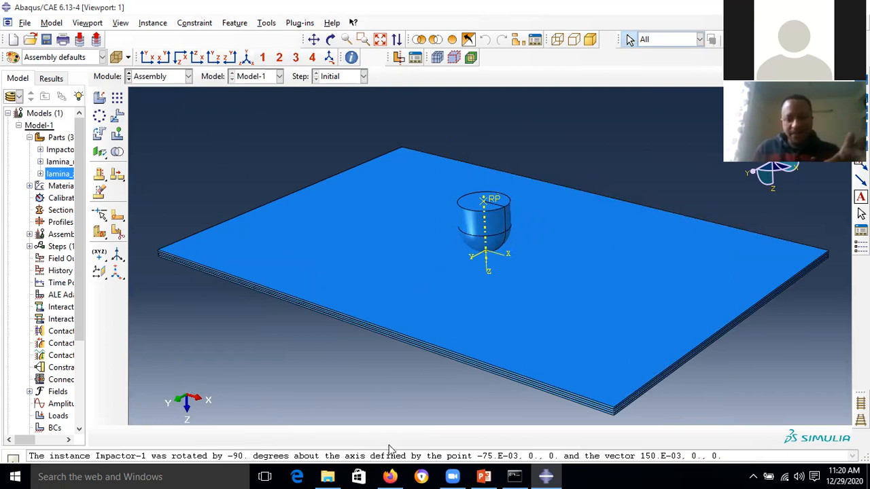
# - Present slide 13 in PowerPoint, listing the instance-creation and impactor-alignment steps
pyautogui.click(483, 476)
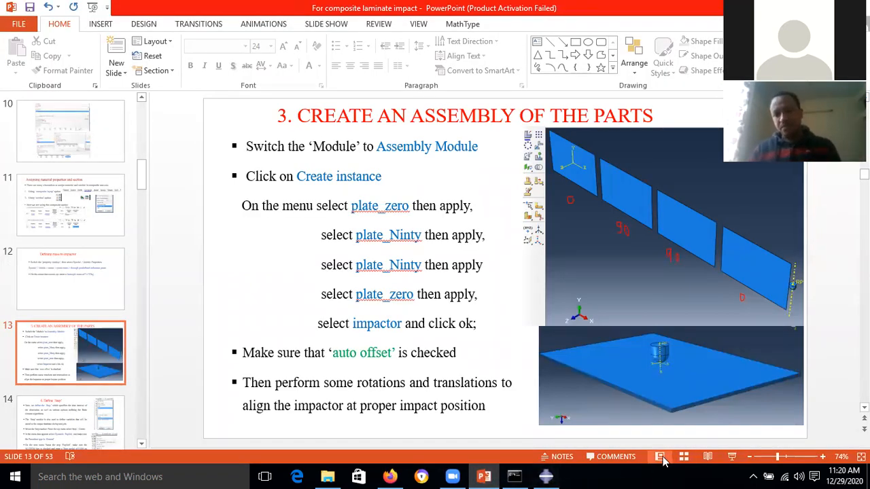
pyautogui.click(730, 456)
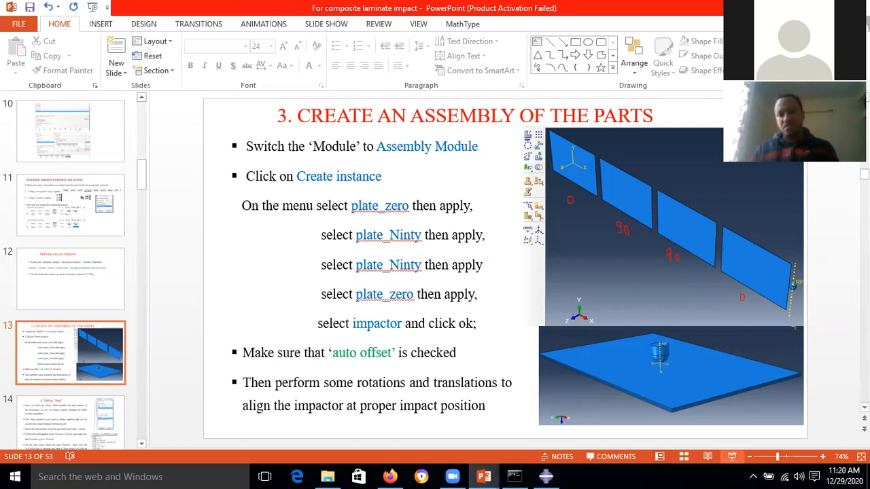
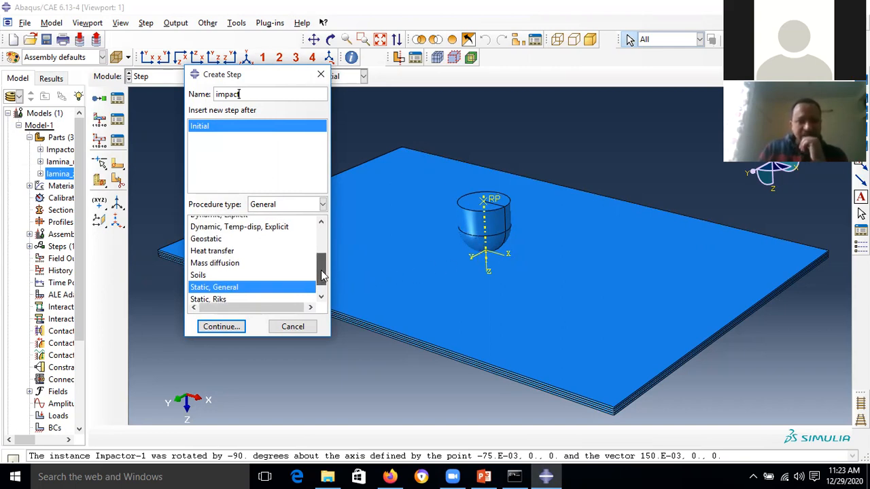
# - Scroll the procedure list for the new 'impact' step that follows Initial
pyautogui.moveTo(322, 279); pyautogui.dragTo(322, 266)
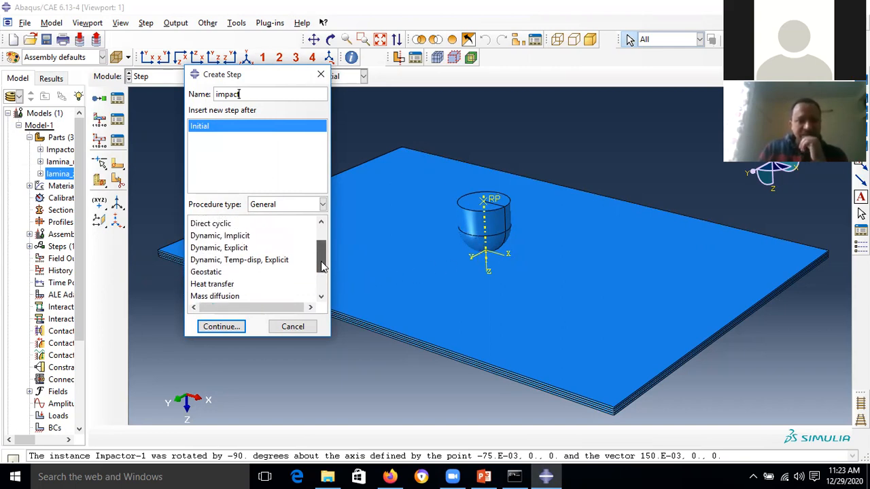
# - Make 'impact' a Dynamic, Explicit step, replacing the default time period of 1 with a short impact duration
pyautogui.click(237, 248)
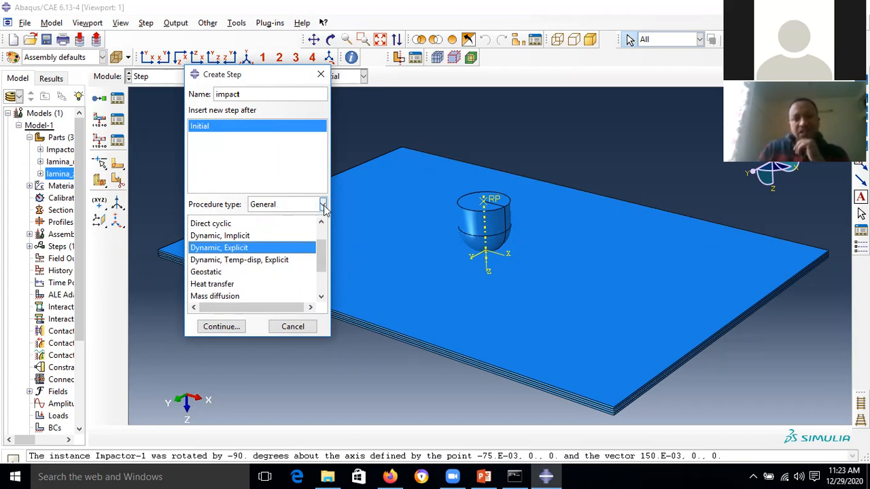
pyautogui.click(323, 204)
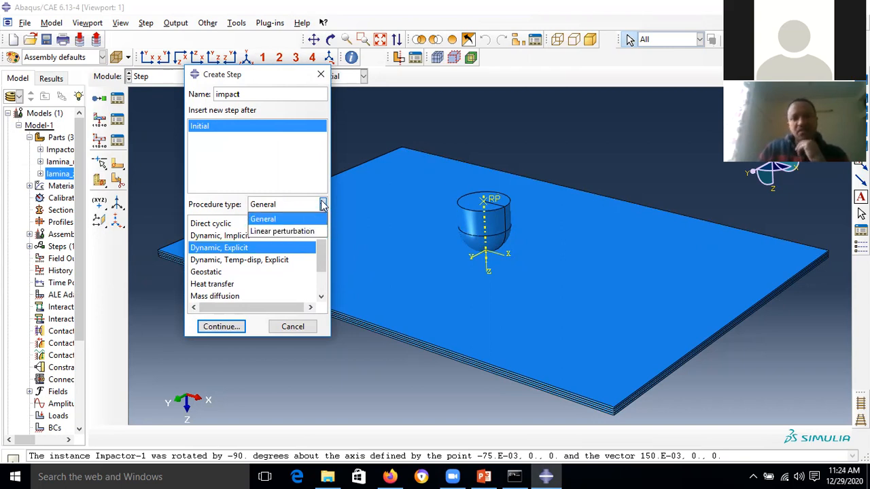
pyautogui.click(323, 205)
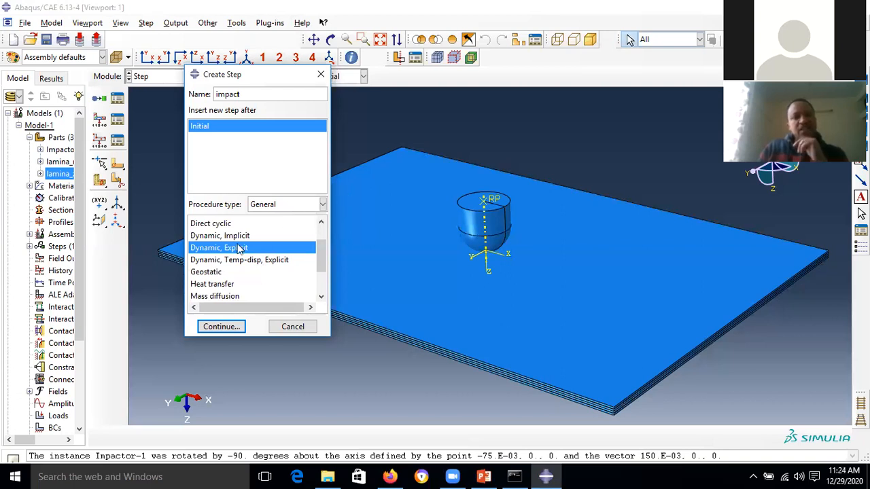
pyautogui.click(221, 327)
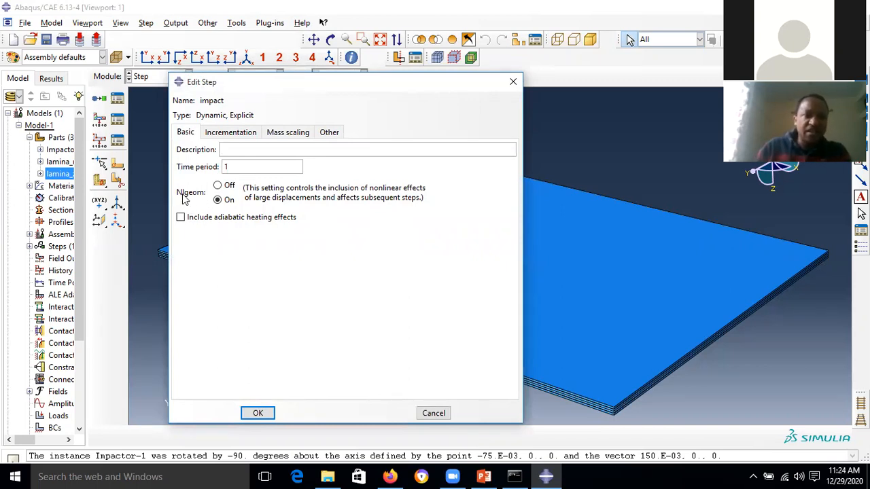
pyautogui.moveTo(236, 167); pyautogui.dragTo(215, 167)
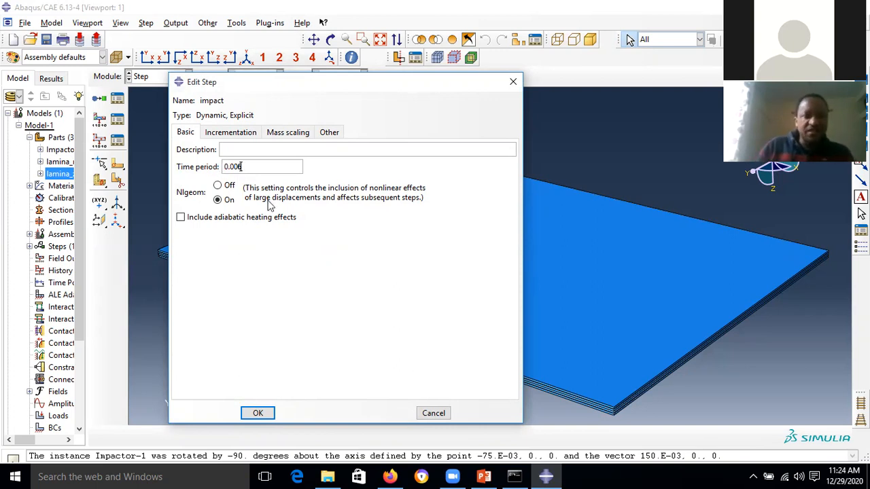
pyautogui.click(259, 413)
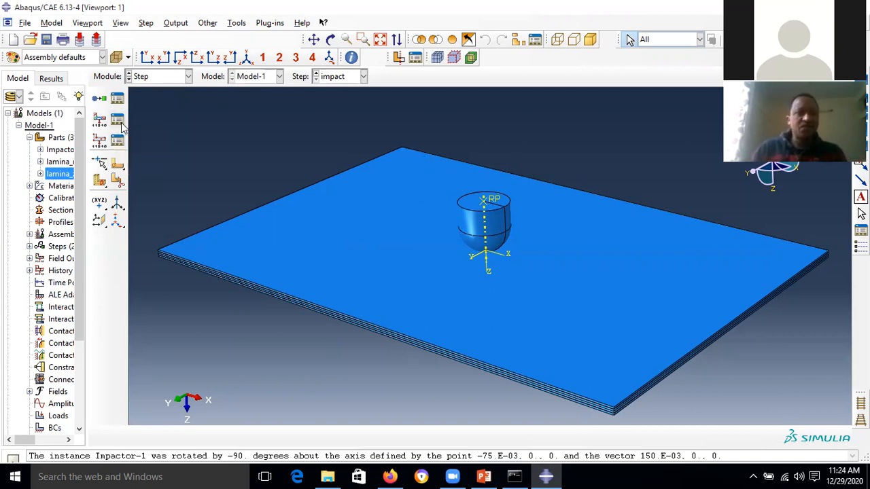
pyautogui.click(117, 120)
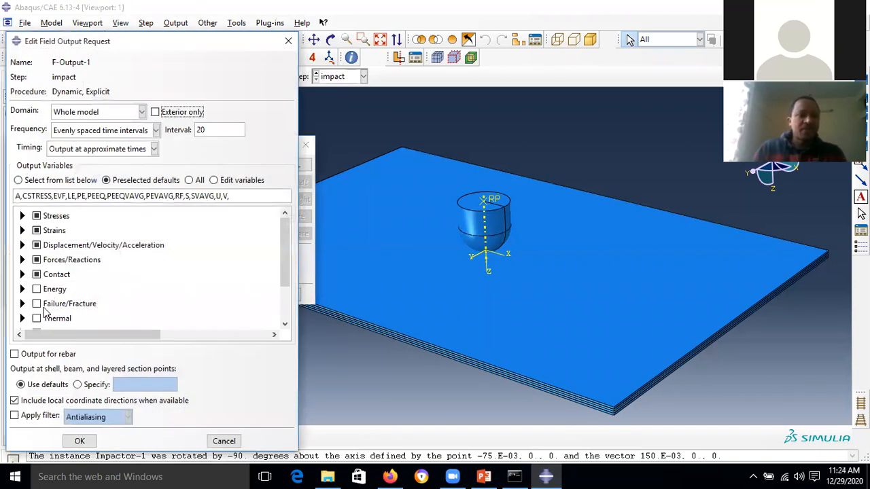
pyautogui.click(81, 440)
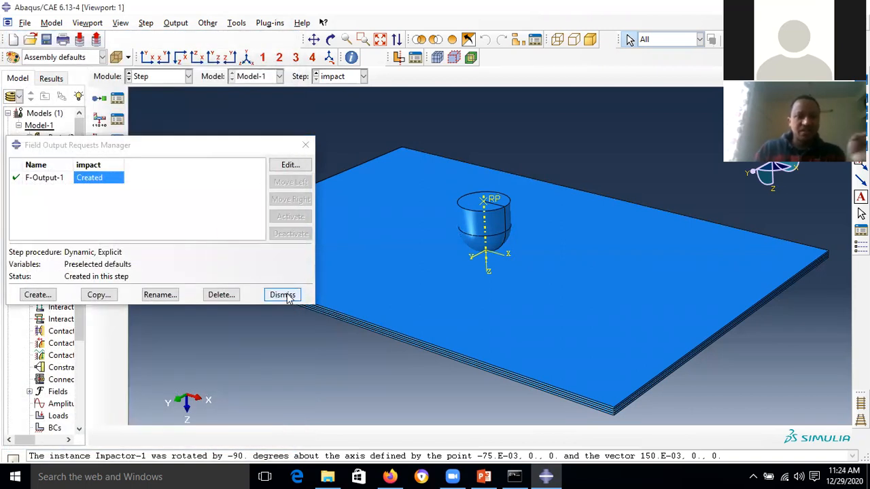
pyautogui.click(282, 295)
pyautogui.click(117, 141)
pyautogui.click(289, 184)
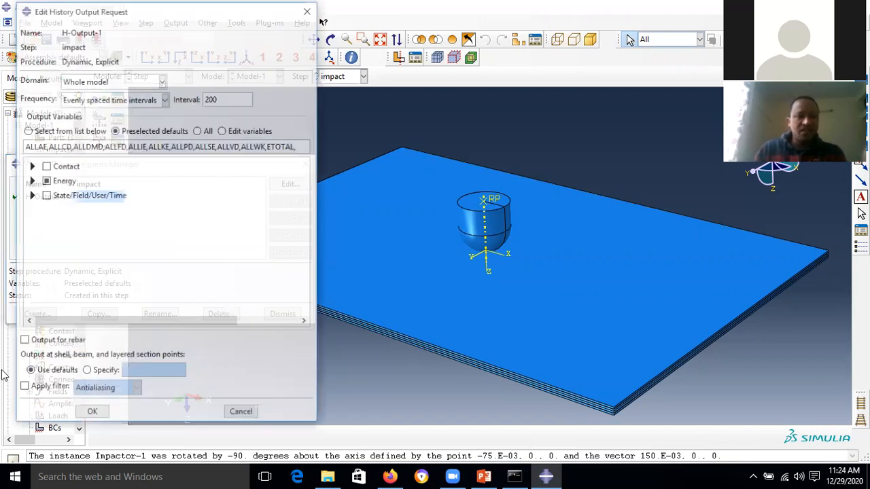
pyautogui.click(91, 413)
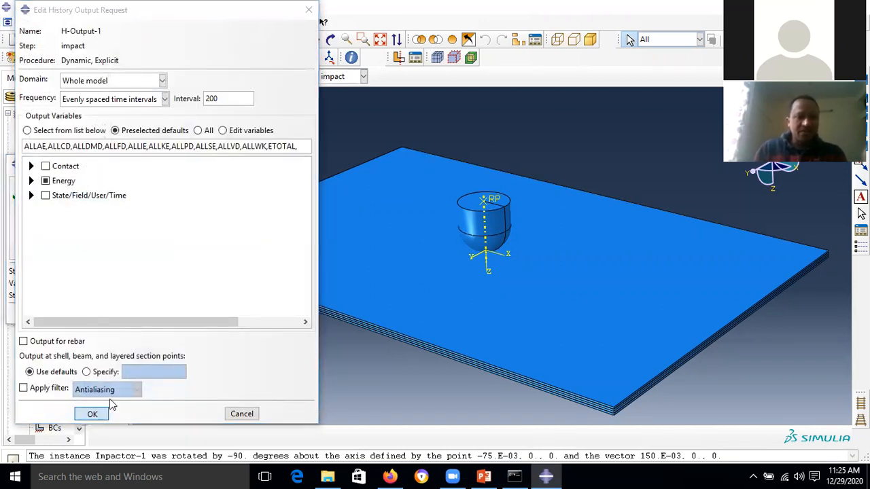
pyautogui.click(283, 315)
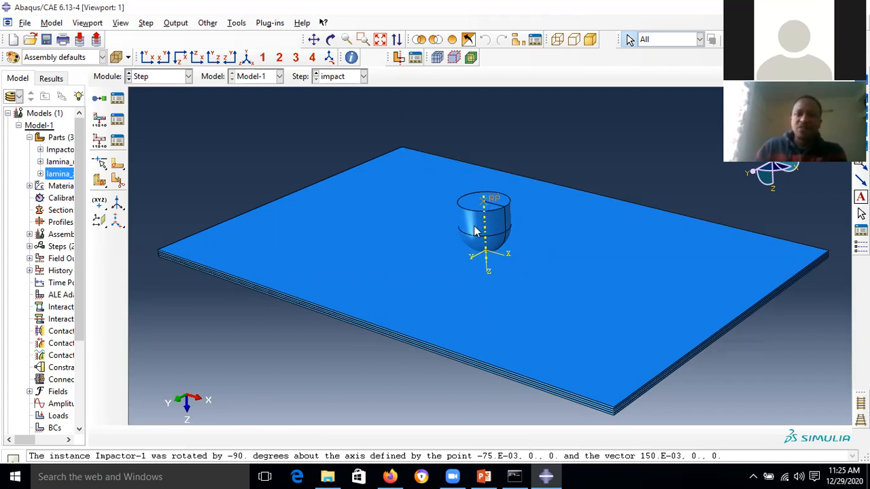
pyautogui.click(236, 24)
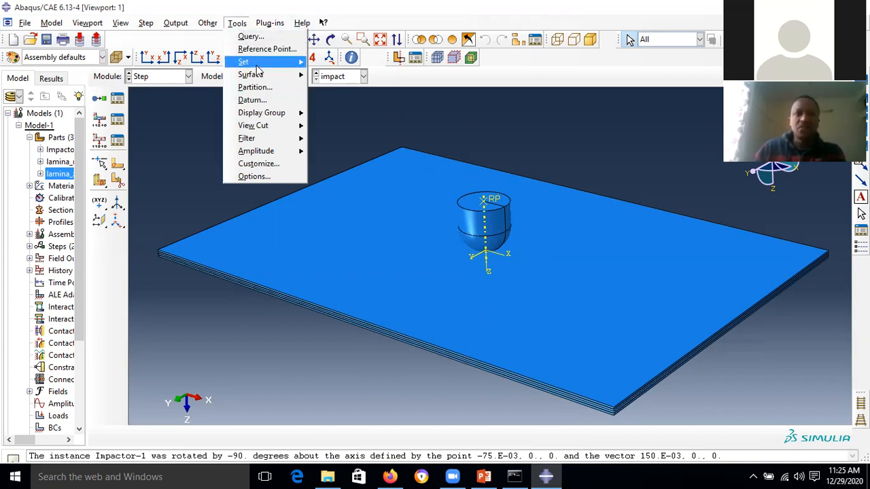
# - Create a geometry set named 'Ref' holding the impactor's reference point RP
pyautogui.moveTo(243, 62)
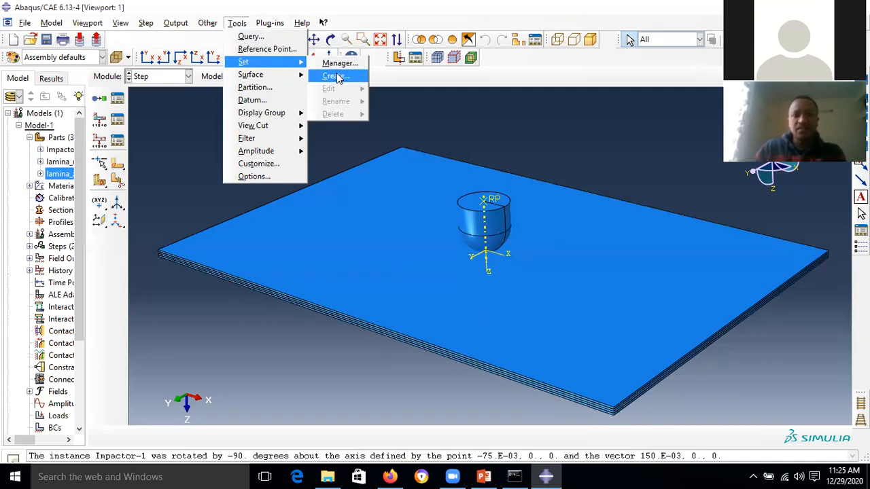
pyautogui.click(336, 76)
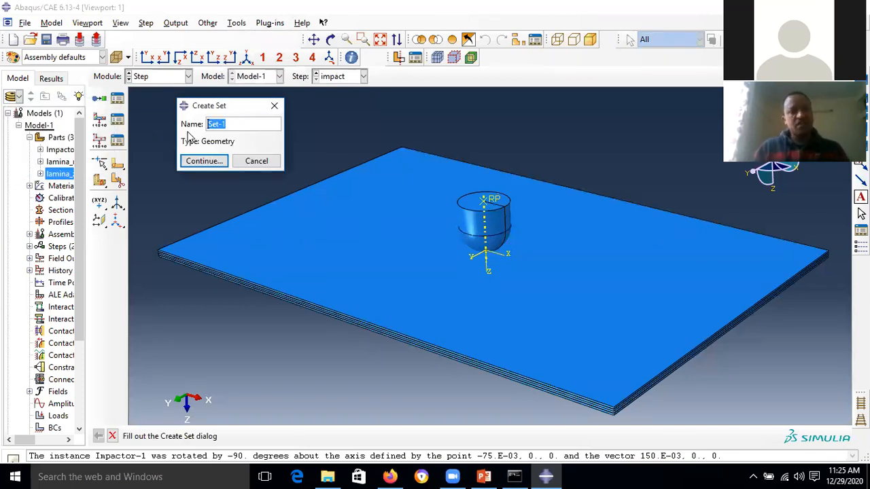
pyautogui.write('Ref')
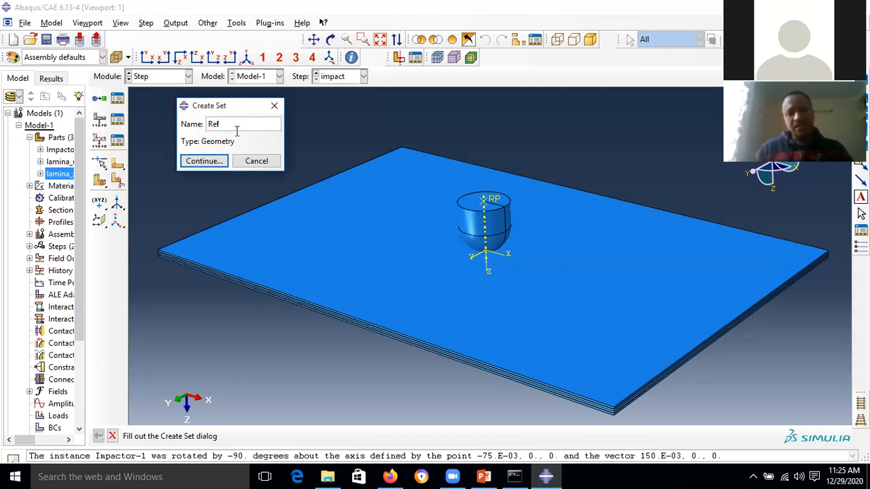
pyautogui.click(212, 162)
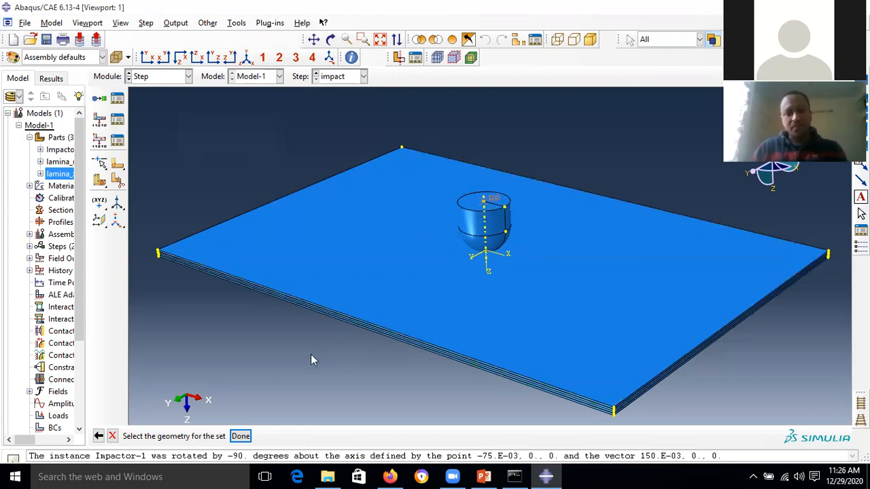
pyautogui.click(241, 435)
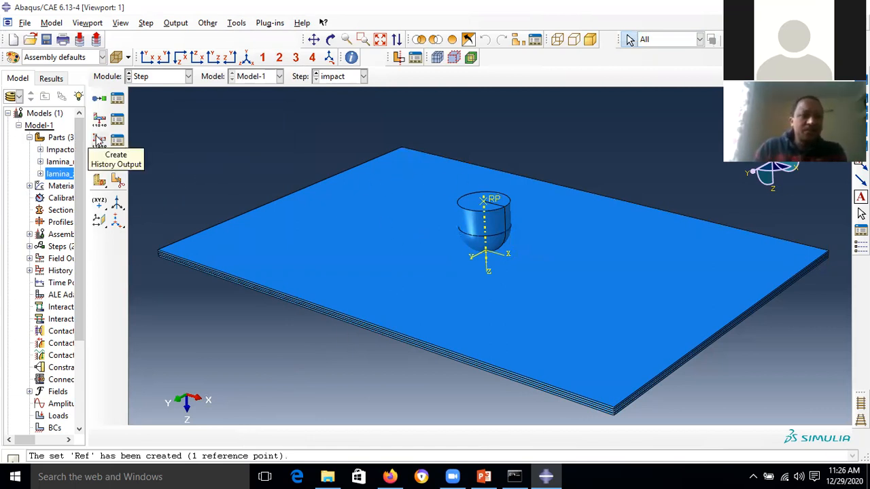
# - Create a history output request for the impact step, with its domain set to the Ref set
pyautogui.click(99, 140)
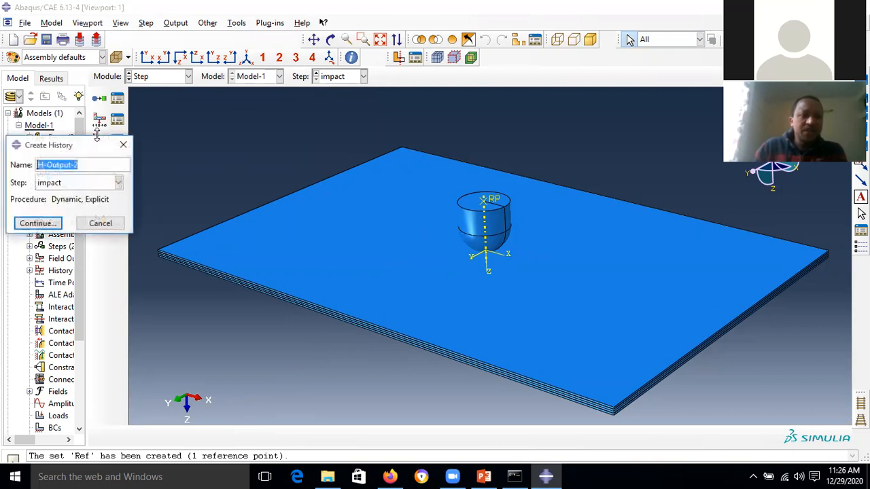
pyautogui.click(49, 227)
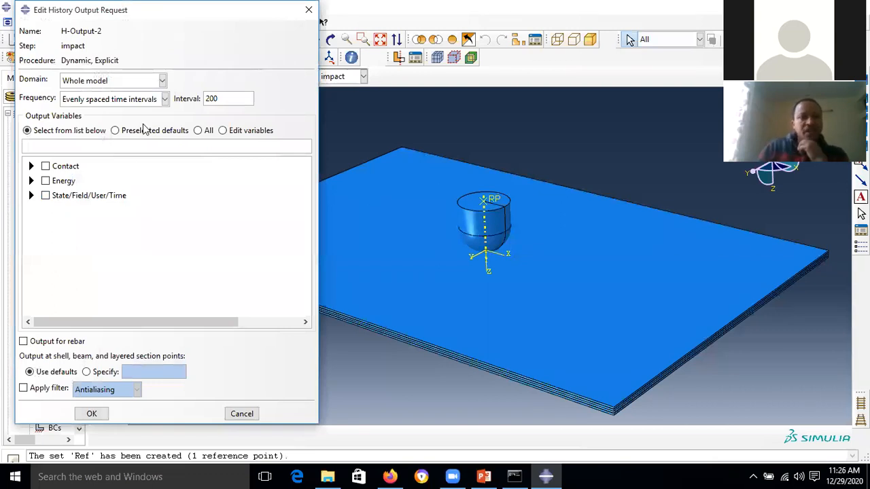
pyautogui.click(163, 81)
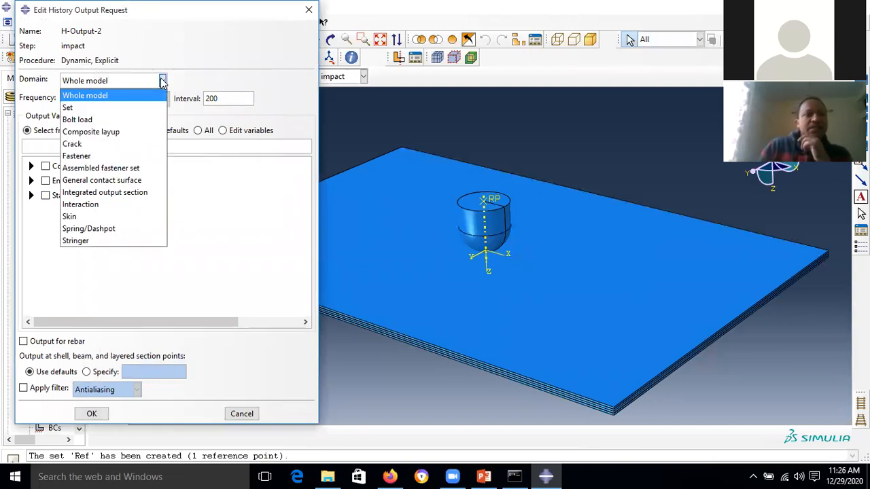
pyautogui.click(118, 111)
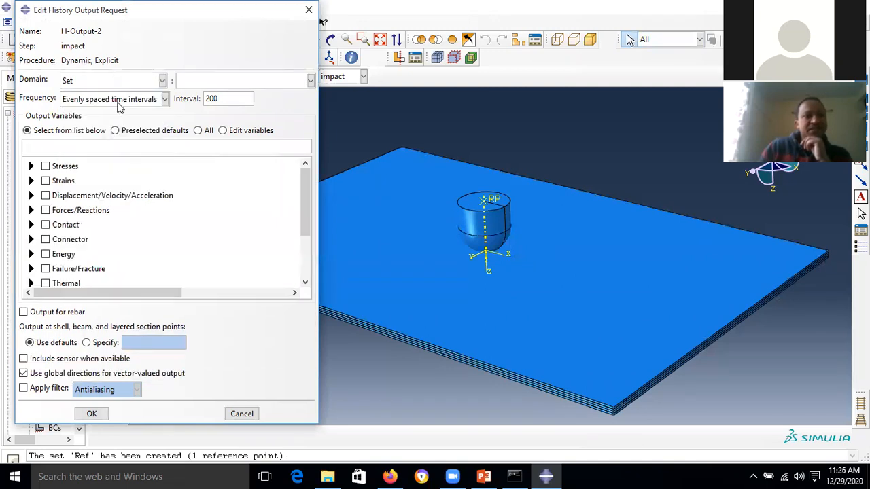
pyautogui.click(310, 81)
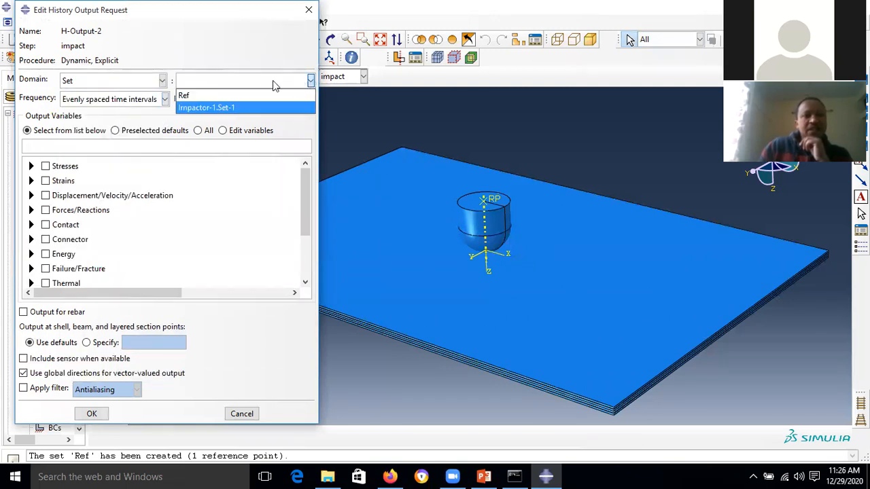
pyautogui.click(218, 99)
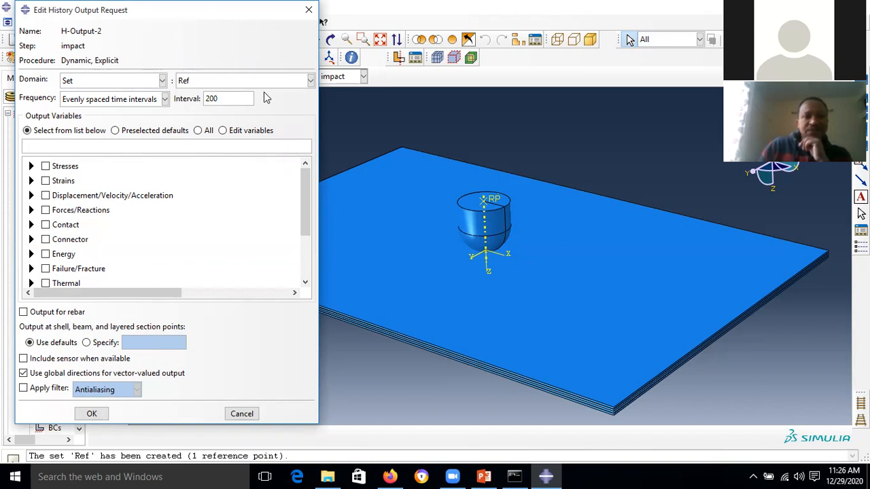
pyautogui.click(309, 80)
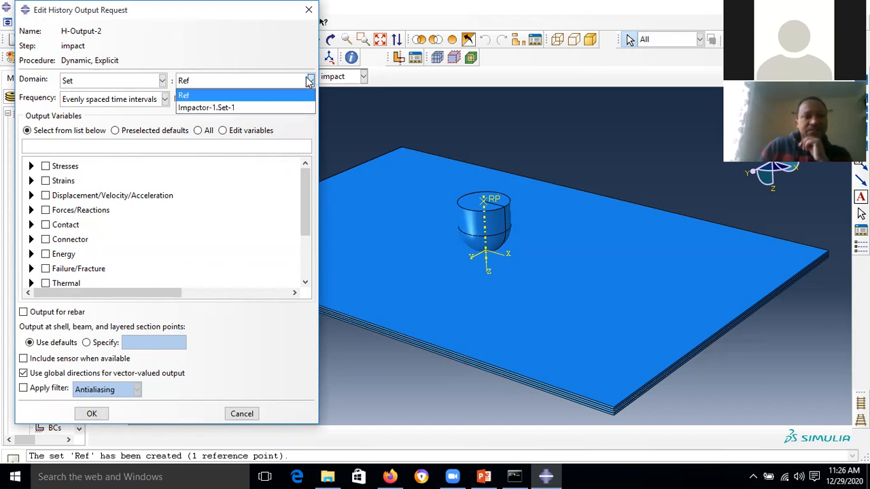
pyautogui.click(309, 81)
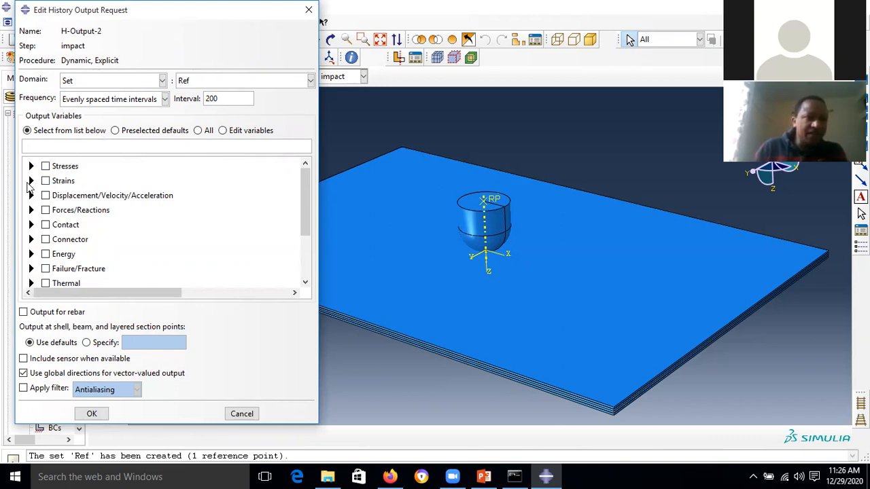
# - Request the vertical displacement U3 and vertical velocity V3 as output variables
pyautogui.click(31, 195)
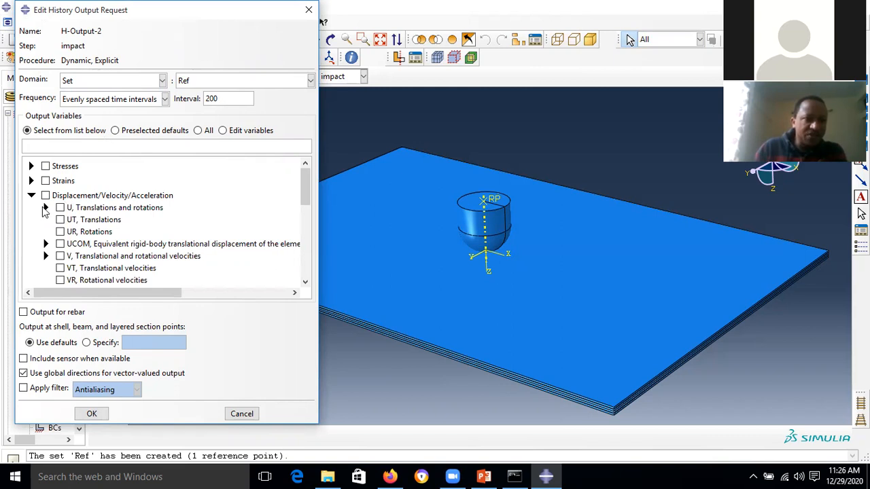
pyautogui.click(46, 208)
pyautogui.click(74, 243)
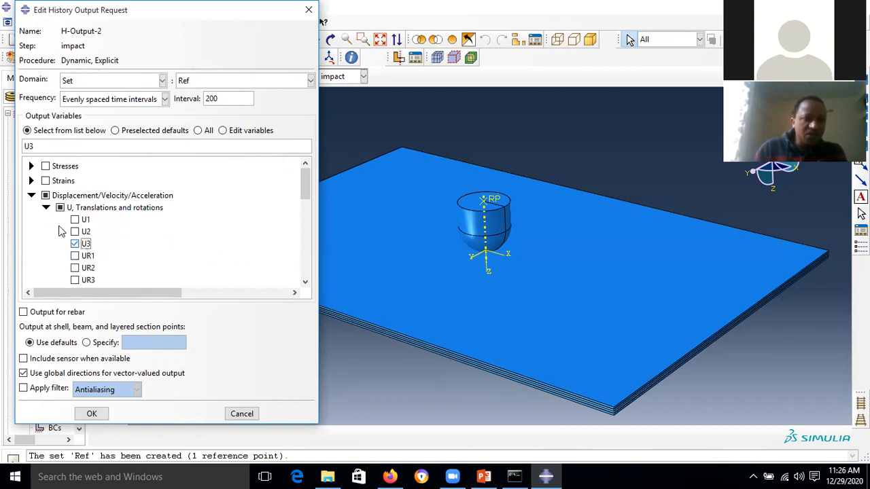
pyautogui.click(45, 207)
pyautogui.scroll(-2, 45, 224)
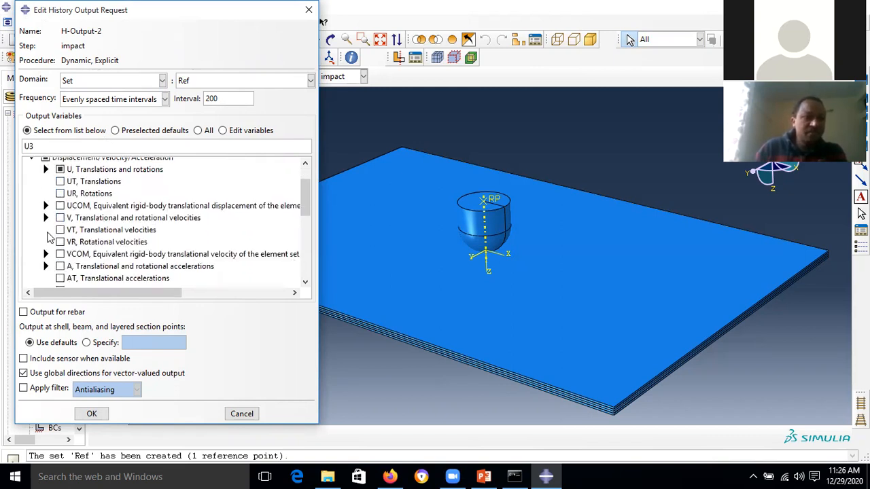
pyautogui.click(46, 218)
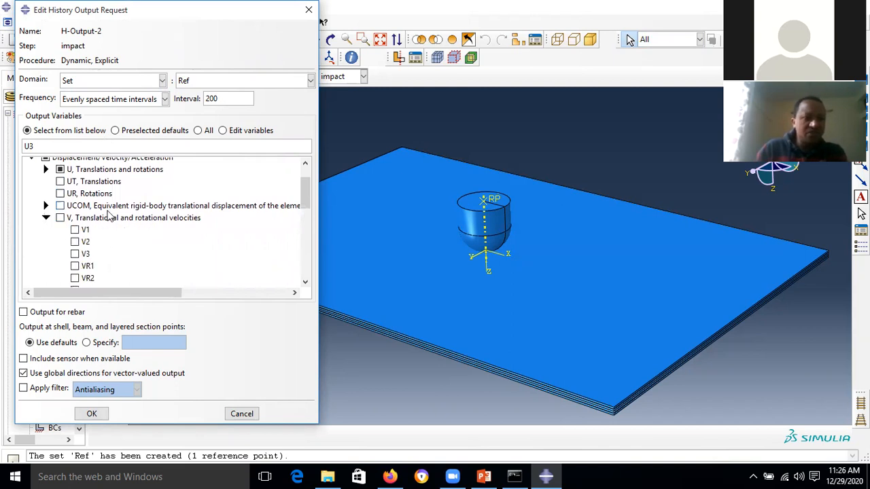
pyautogui.scroll(-3, 48, 221)
pyautogui.click(76, 178)
pyautogui.scroll(2, 75, 191)
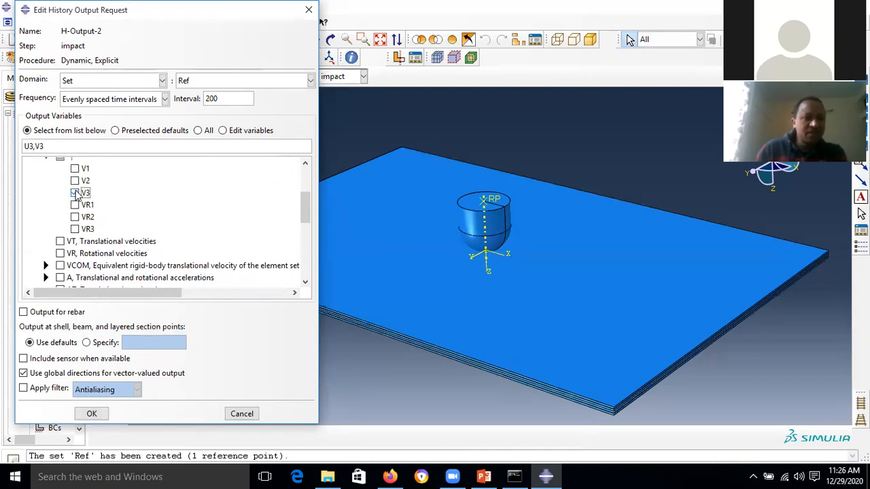
pyautogui.click(46, 180)
pyautogui.scroll(-3, 86, 238)
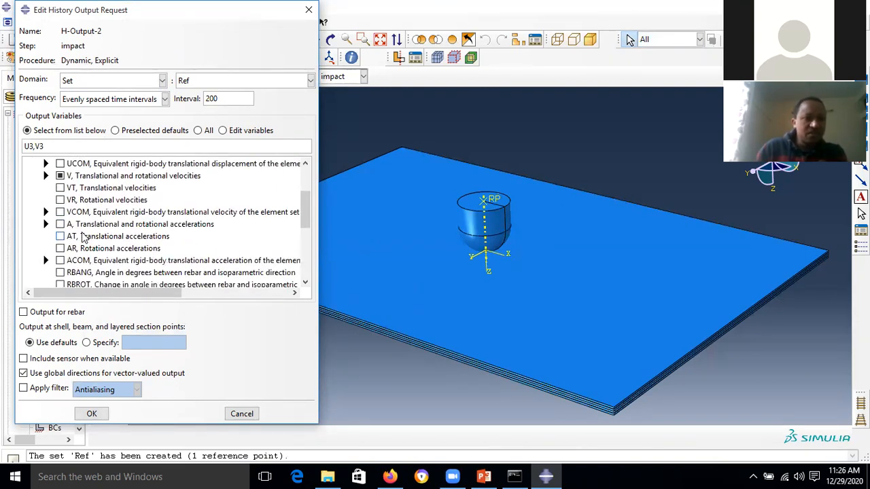
# - Add the vertical reaction force RF3 to the requested variables
pyautogui.click(32, 188)
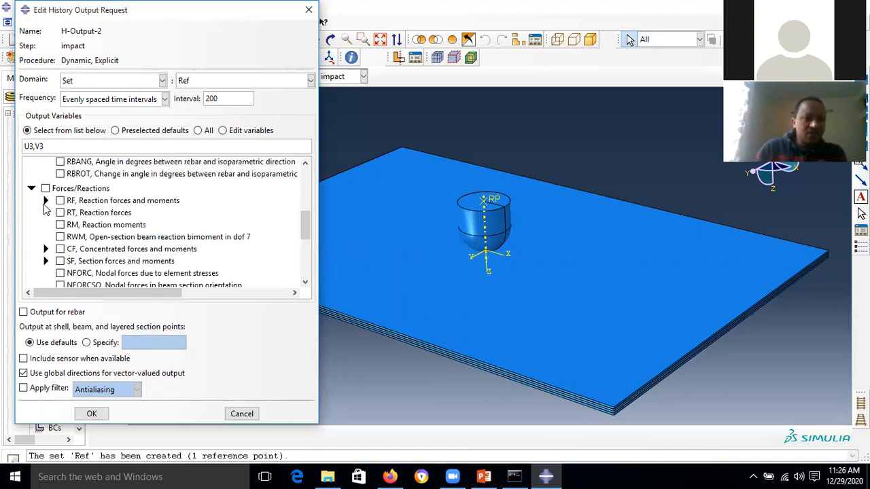
pyautogui.click(45, 201)
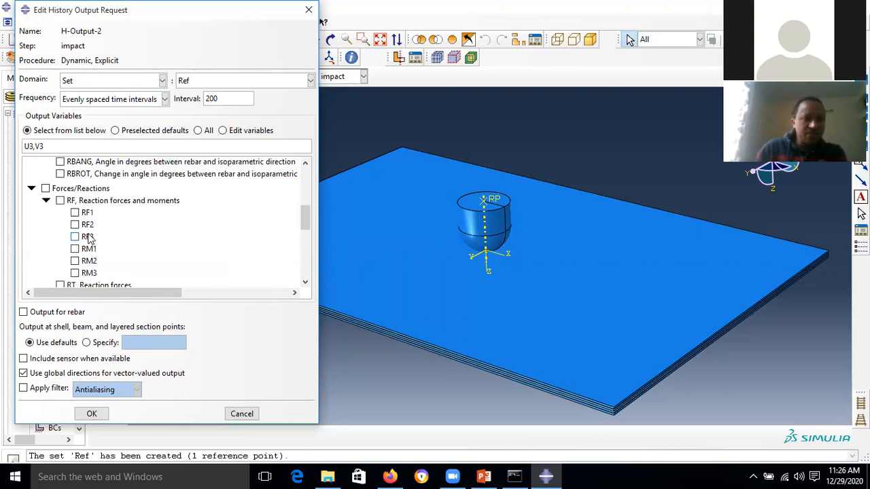
pyautogui.click(89, 237)
pyautogui.click(46, 202)
pyautogui.scroll(-2, 68, 238)
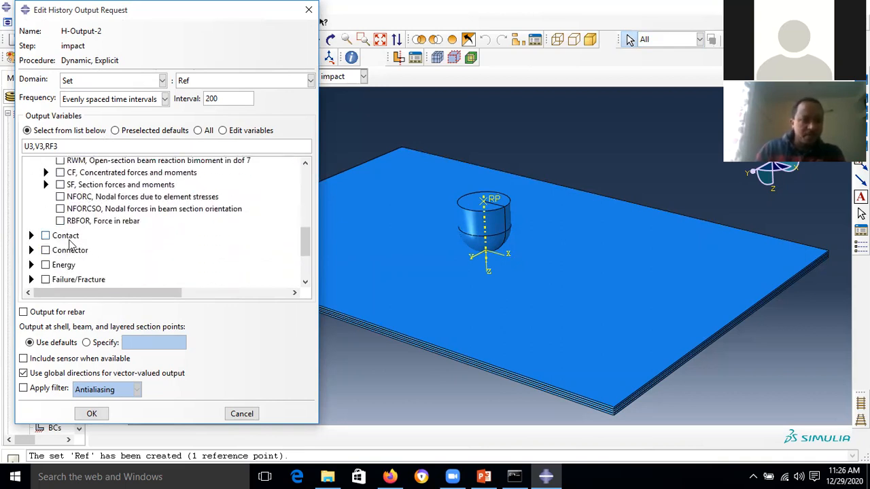
pyautogui.scroll(3, 70, 244)
pyautogui.scroll(-5, 102, 231)
# - Add the STATUS variable and save the history output request
pyautogui.click(31, 278)
pyautogui.scroll(-4, 165, 252)
pyautogui.scroll(1, 167, 256)
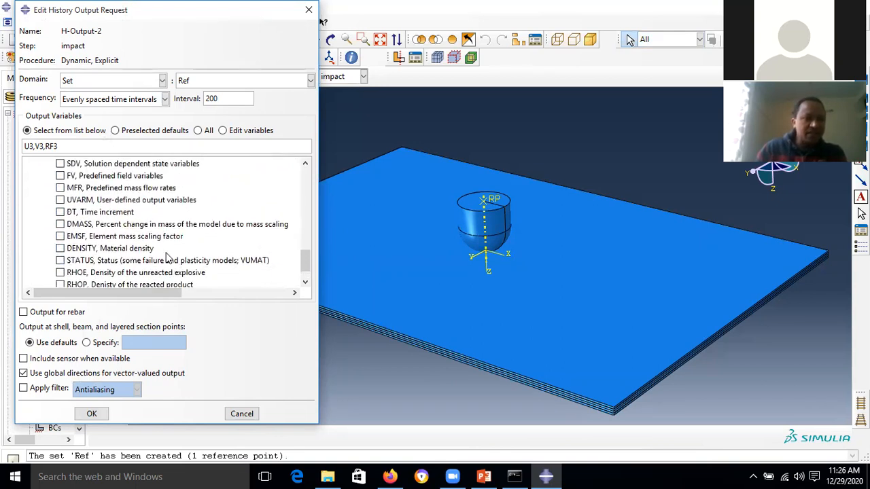
pyautogui.scroll(3, 136, 256)
pyautogui.scroll(-1, 108, 255)
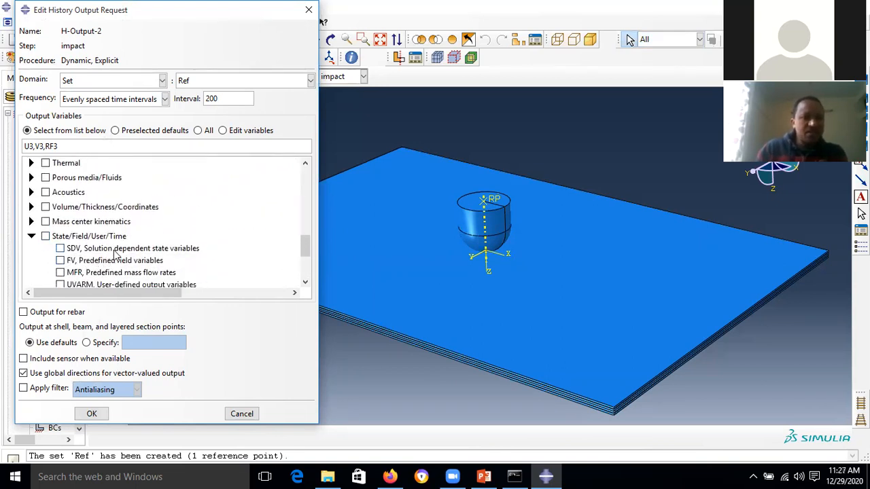
pyautogui.scroll(-3, 167, 233)
pyautogui.scroll(-1, 114, 272)
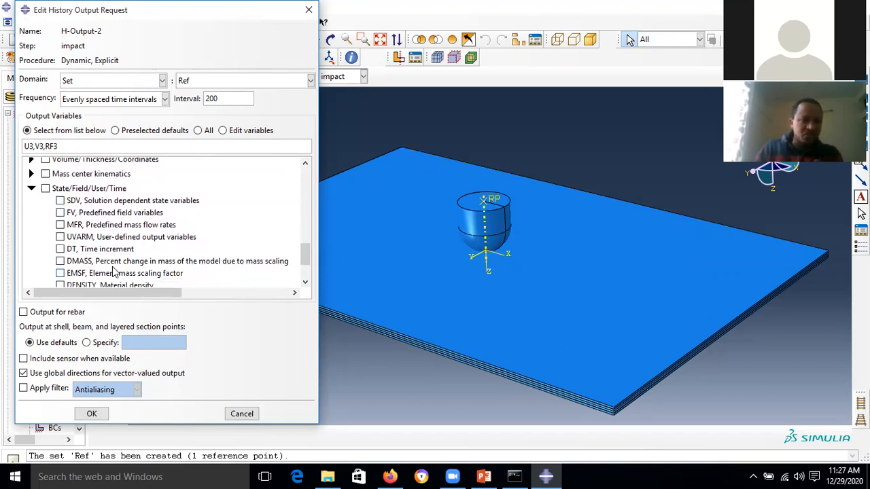
pyautogui.scroll(-2, 115, 271)
pyautogui.click(61, 268)
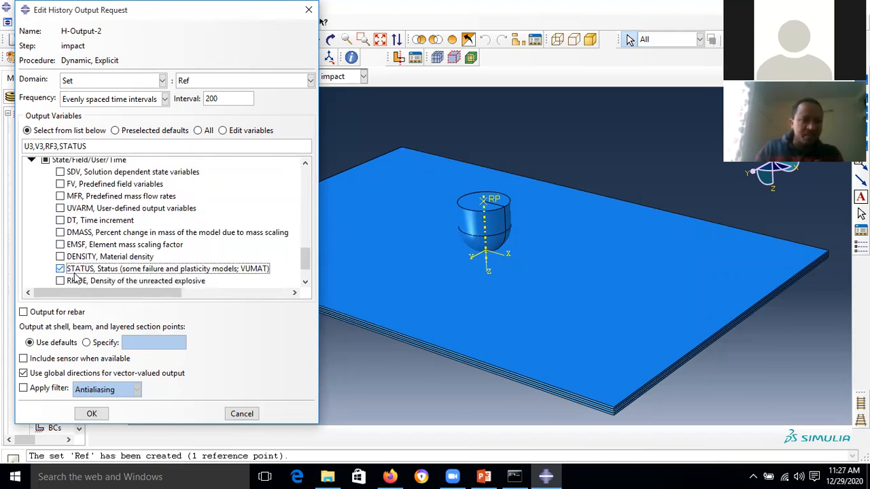
pyautogui.click(31, 160)
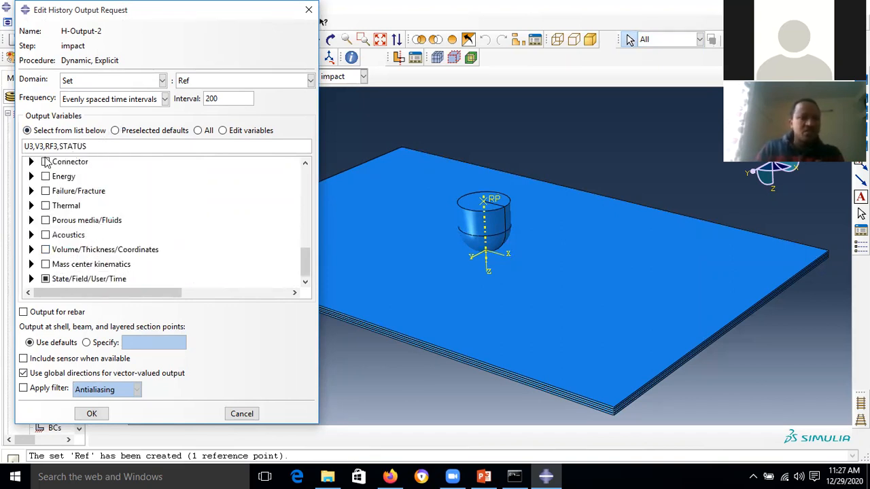
pyautogui.click(92, 413)
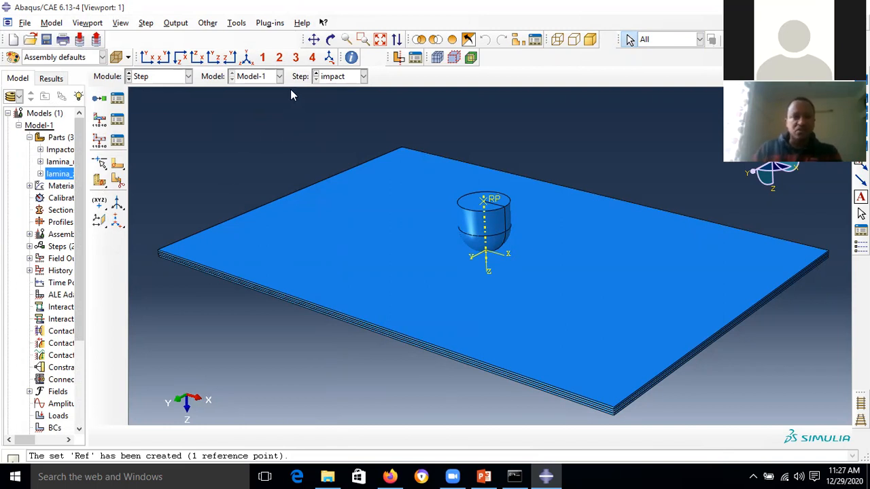
# - Run the PowerPoint slide show and advance to the slide on the history output request
pyautogui.click(483, 476)
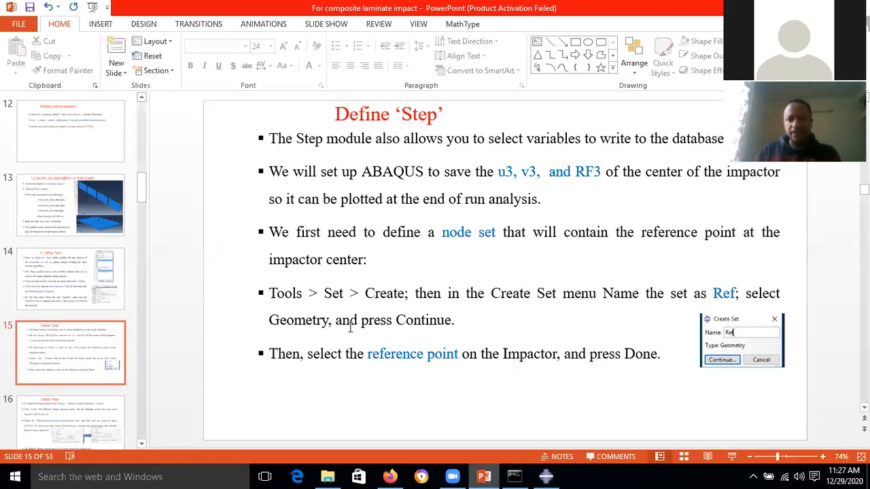
pyautogui.click(731, 457)
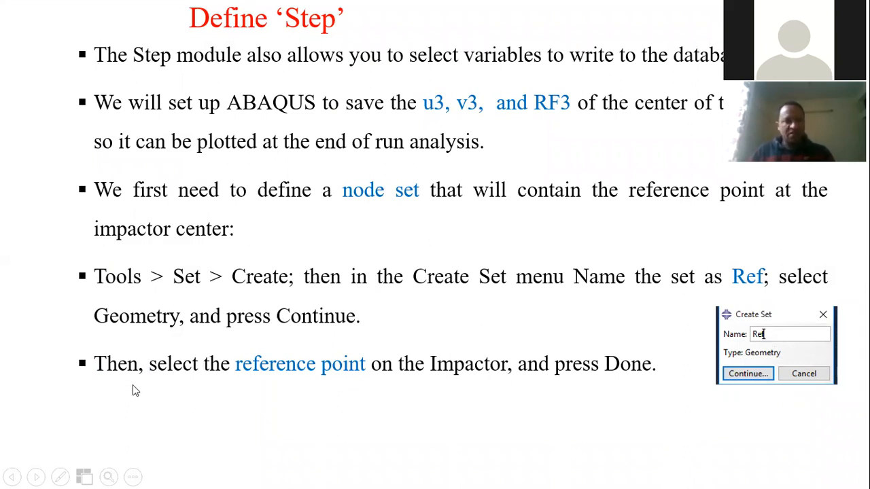
pyautogui.click(258, 375)
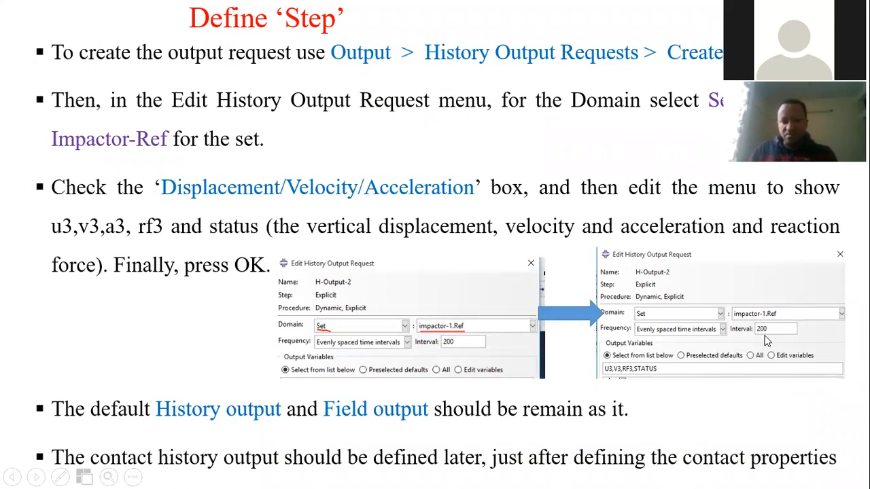
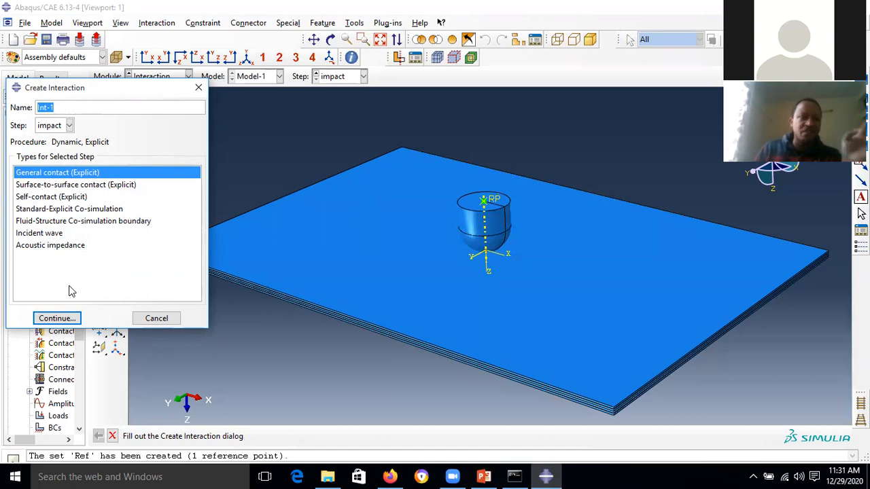
# - Start general contact Int-1 and create contact property IntProp-1 with penalty tangential friction coefficient 0.3
pyautogui.click(64, 318)
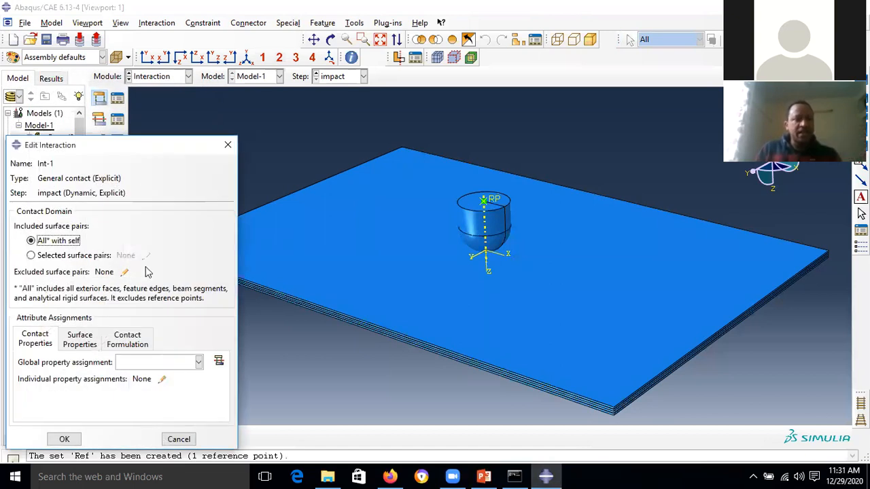
pyautogui.click(219, 363)
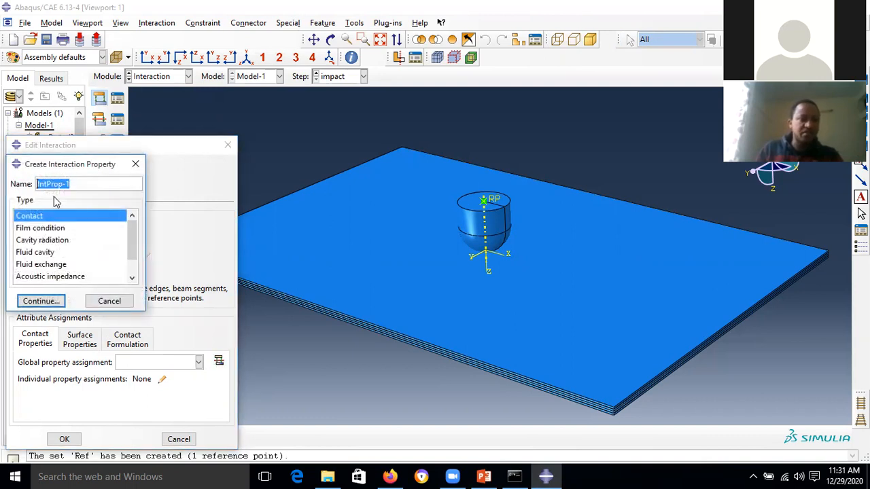
pyautogui.click(42, 301)
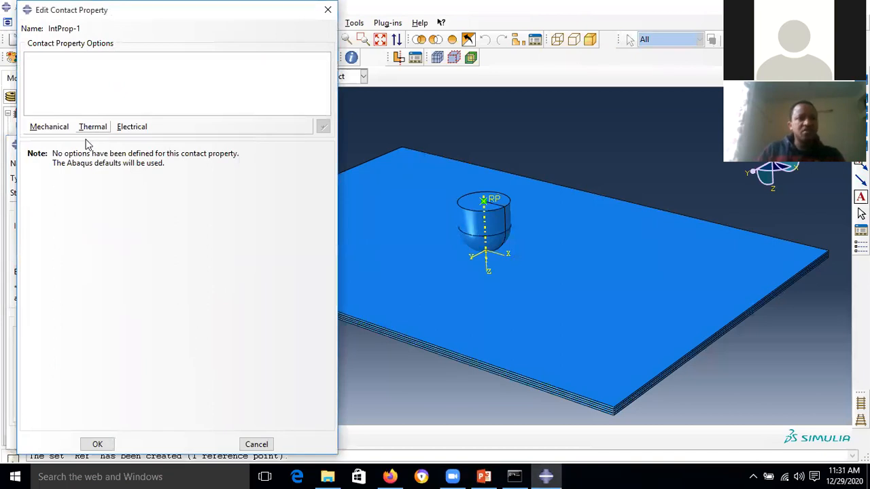
pyautogui.click(49, 127)
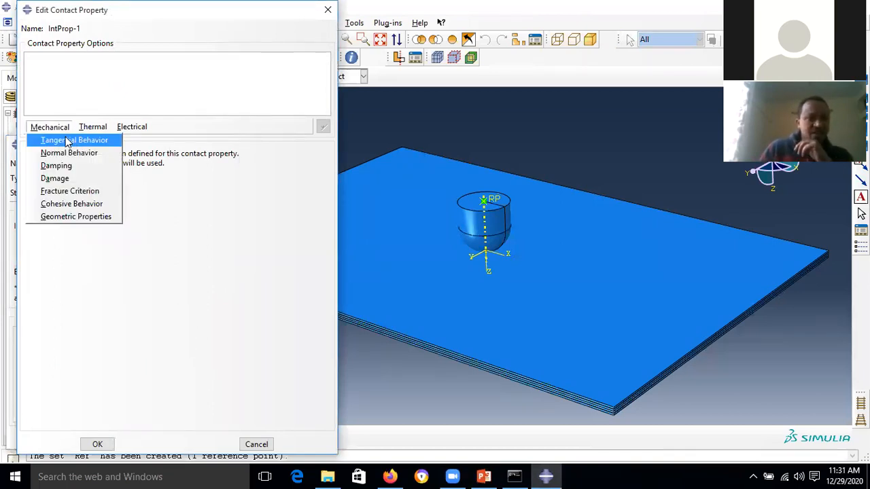
pyautogui.click(66, 140)
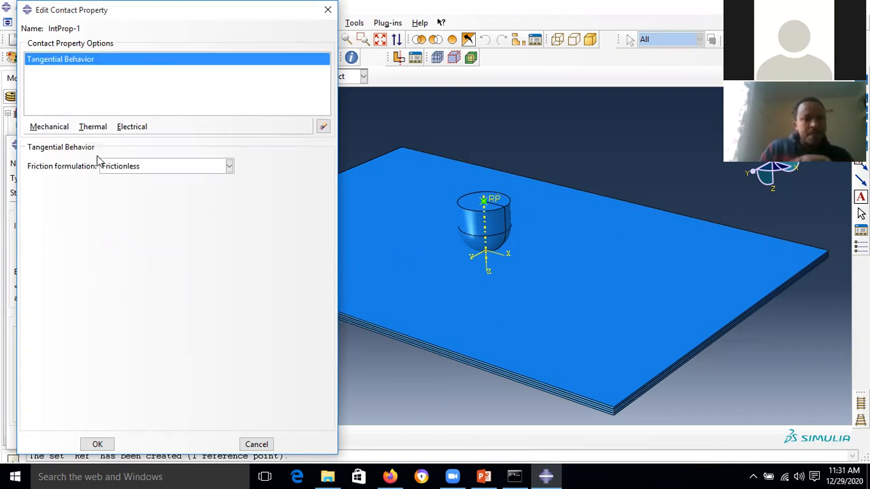
pyautogui.click(229, 167)
pyautogui.click(170, 193)
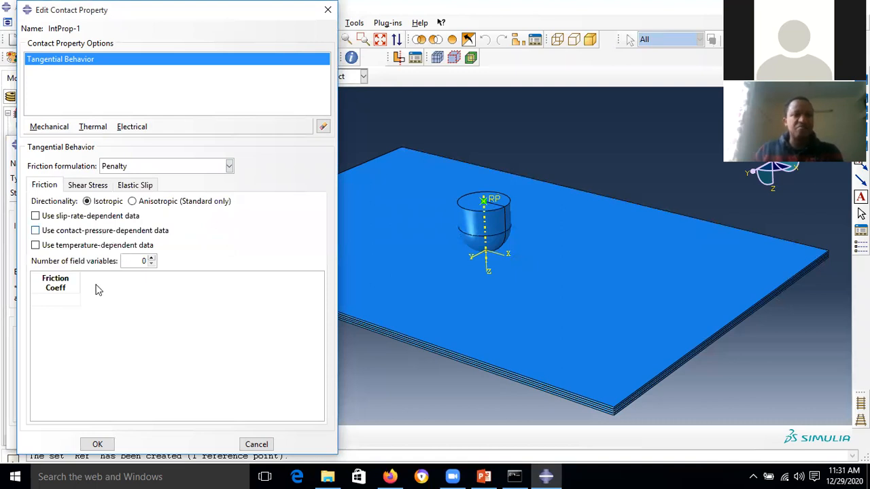
pyautogui.click(66, 302)
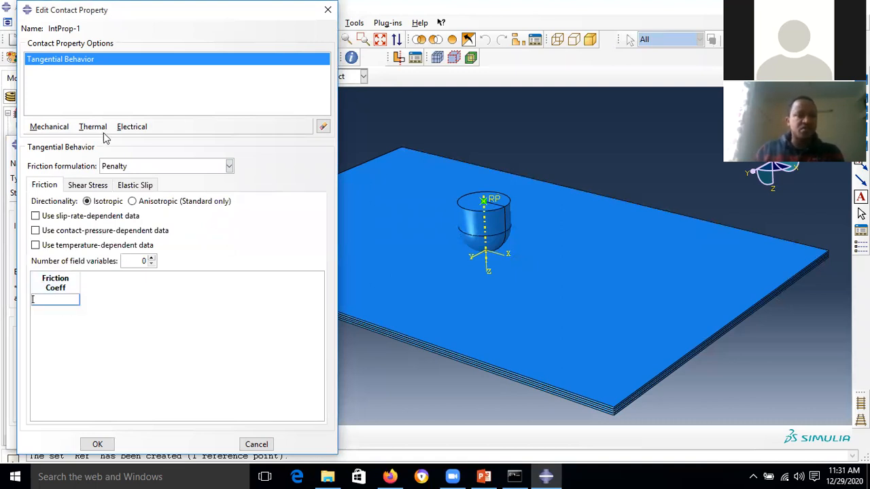
pyautogui.write('0.3')
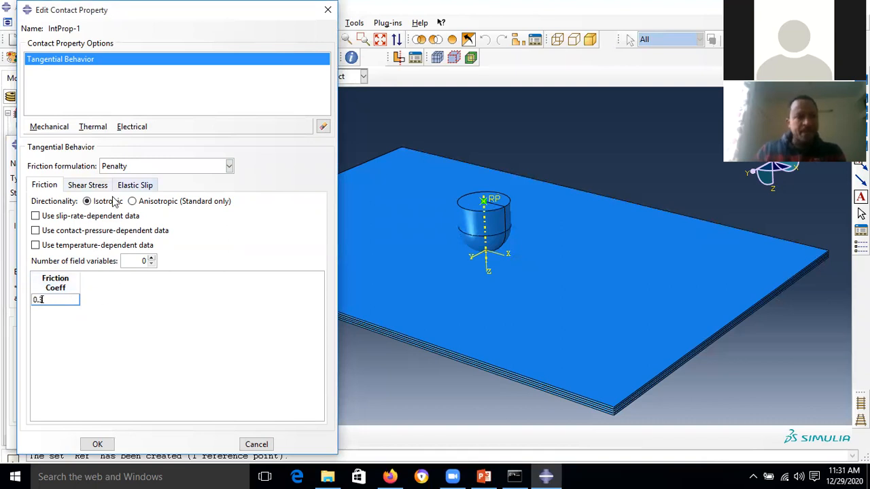
# - Add normal behaviour to IntProp-1 and assign it as Int-1's global contact property
pyautogui.click(55, 131)
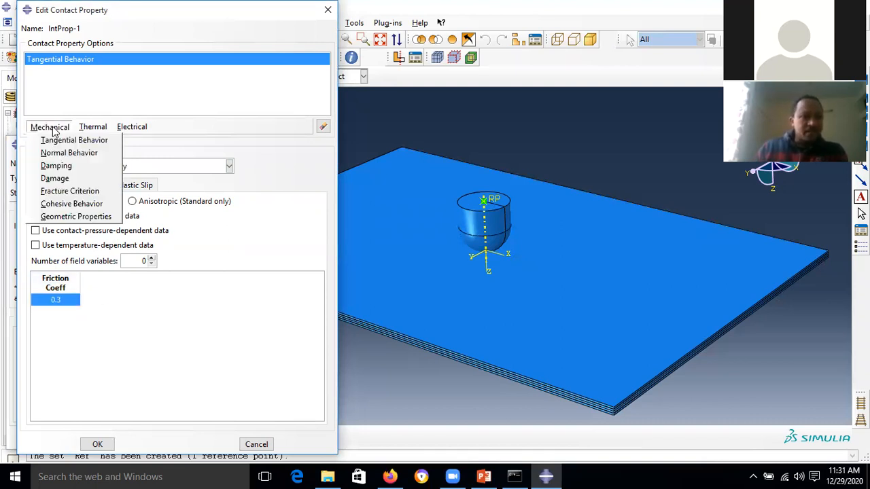
pyautogui.click(79, 155)
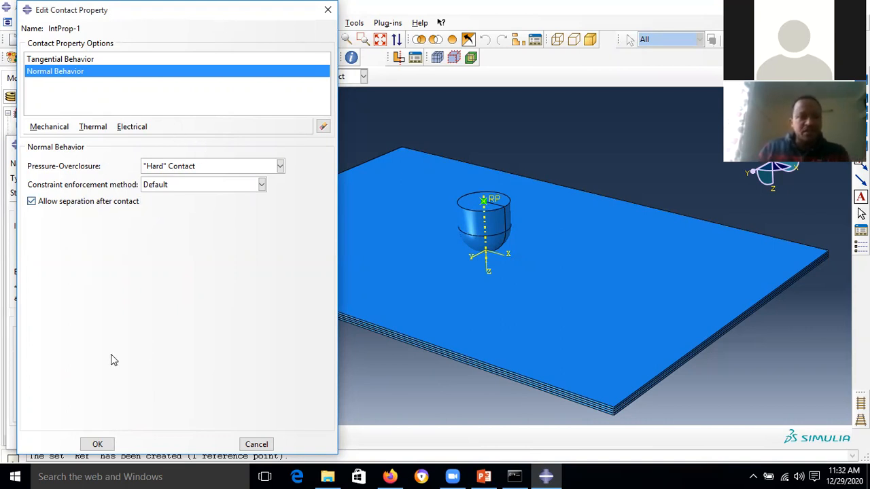
pyautogui.click(97, 445)
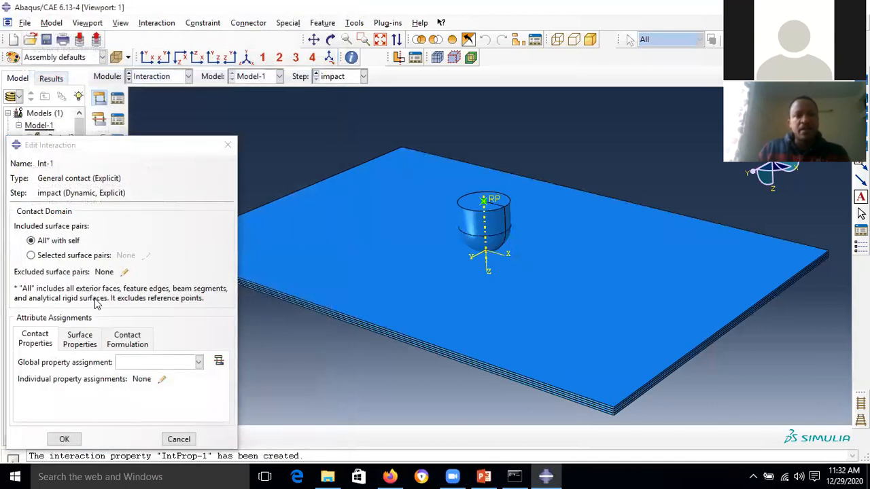
pyautogui.click(198, 363)
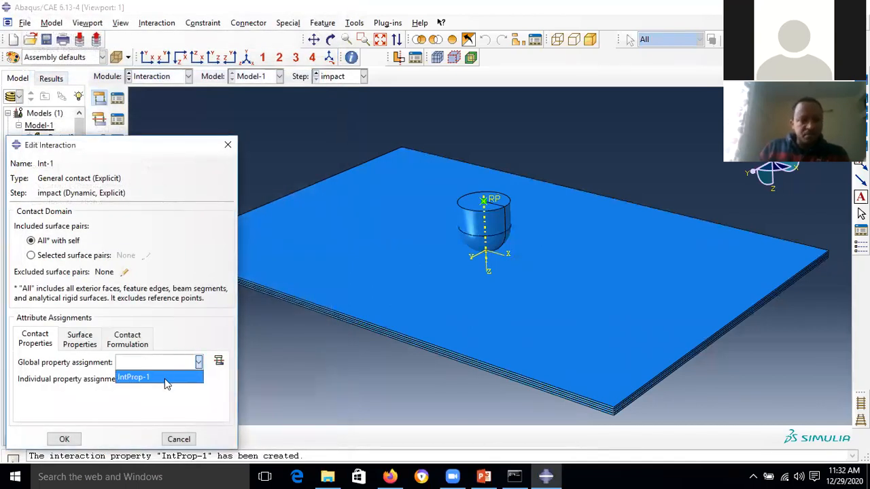
pyautogui.click(164, 379)
pyautogui.click(73, 440)
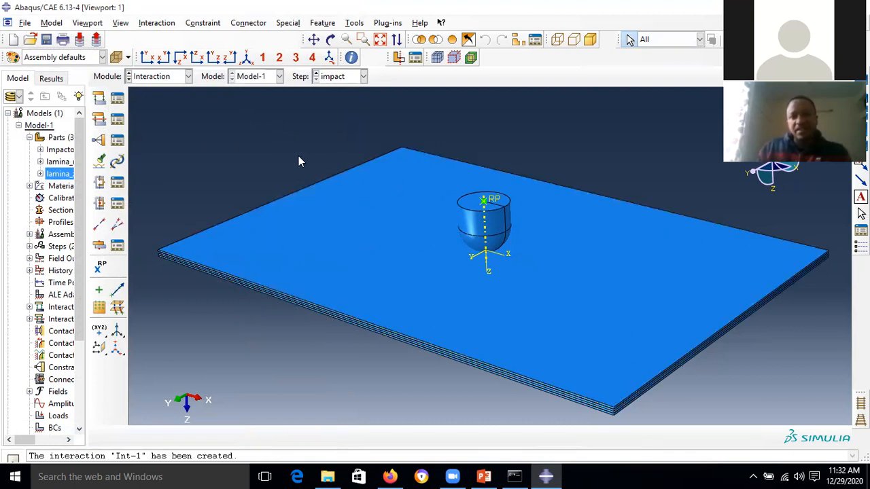
# - Switch to the Assembly module and select Impactor-1 to translate
pyautogui.click(190, 77)
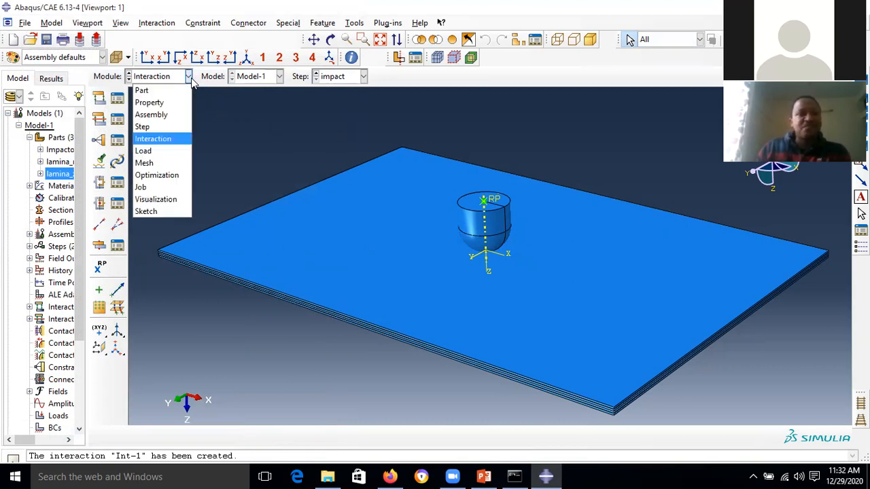
pyautogui.click(169, 115)
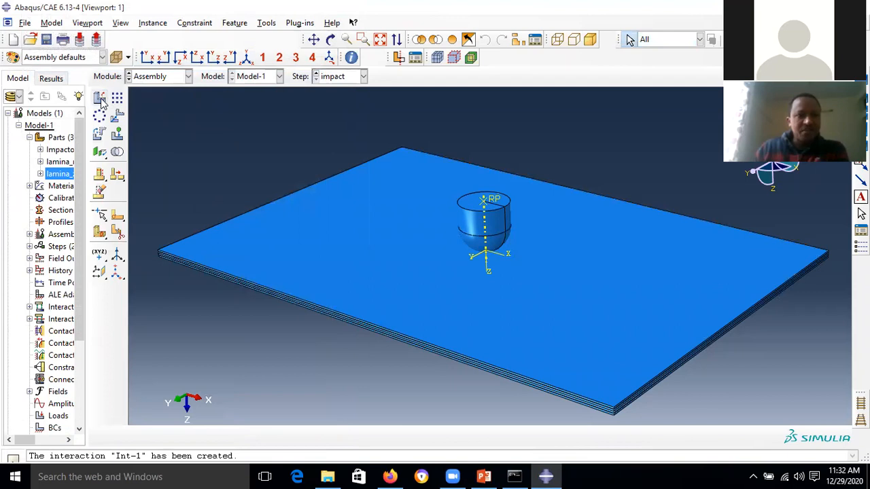
pyautogui.click(117, 116)
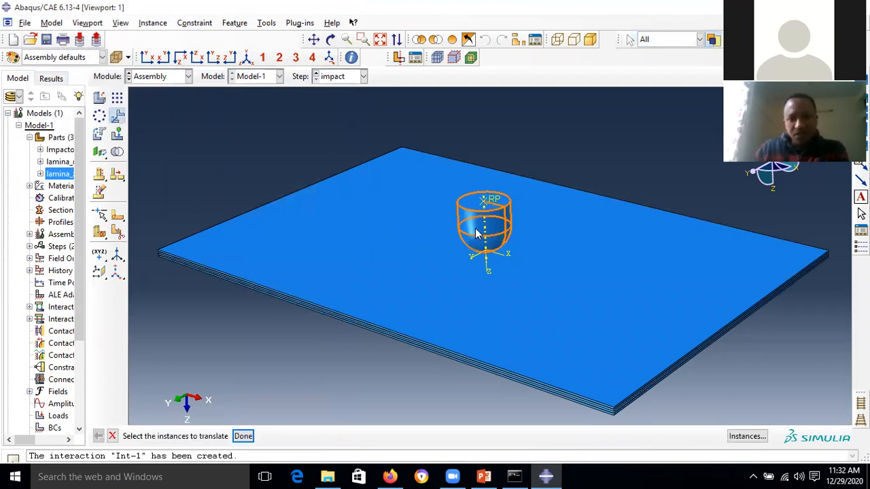
pyautogui.click(477, 233)
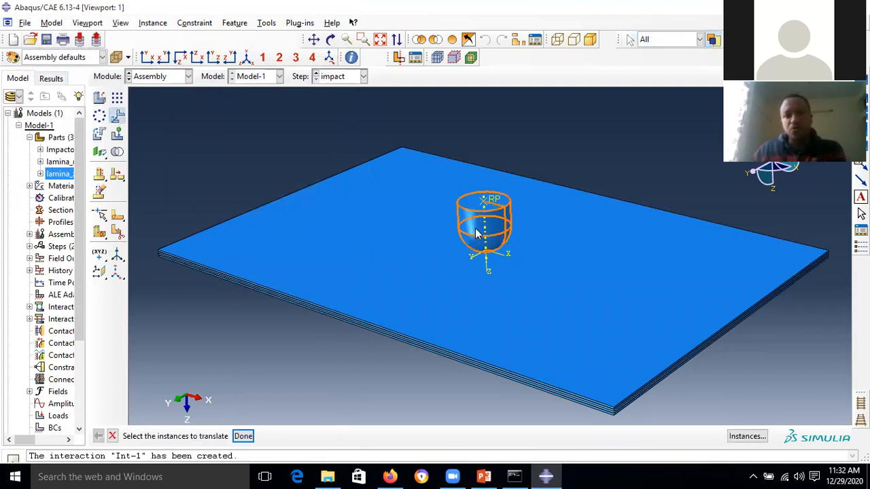
pyautogui.click(244, 436)
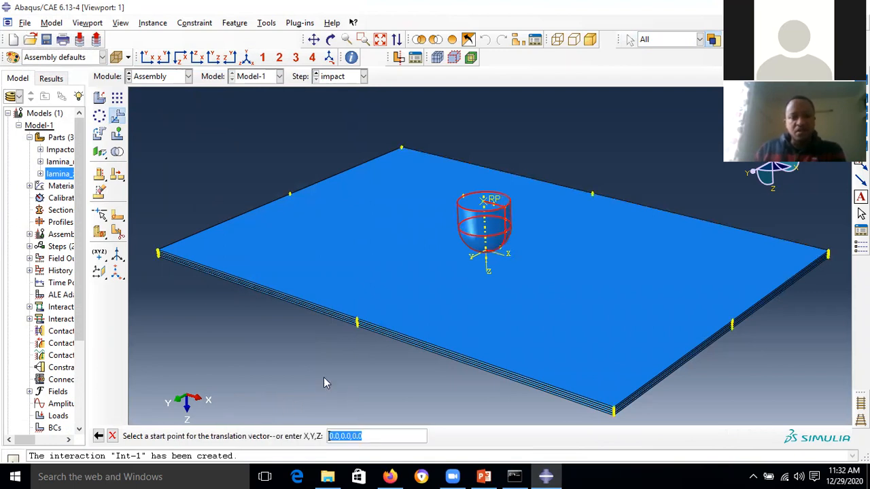
# - Translate the impactor from start point 0,0,0 to end point 0,0,-0.001
pyautogui.click(383, 439)
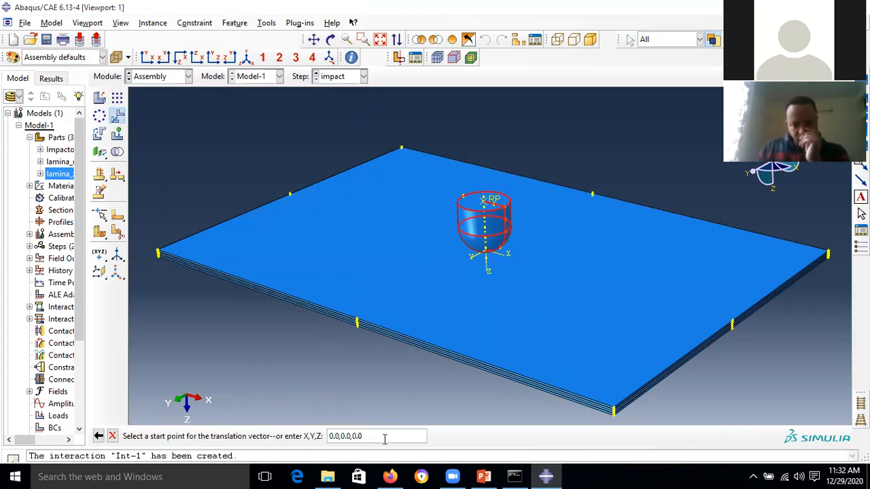
pyautogui.press('Return')
pyautogui.click(386, 440)
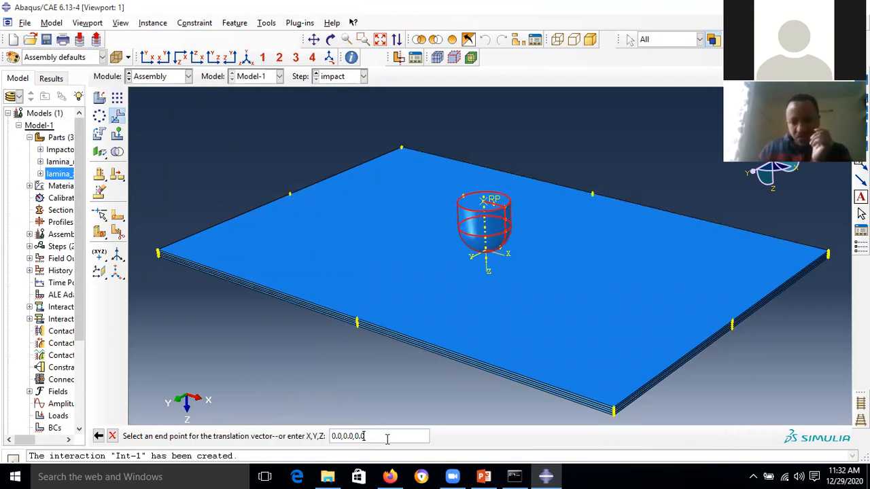
pyautogui.write('0')
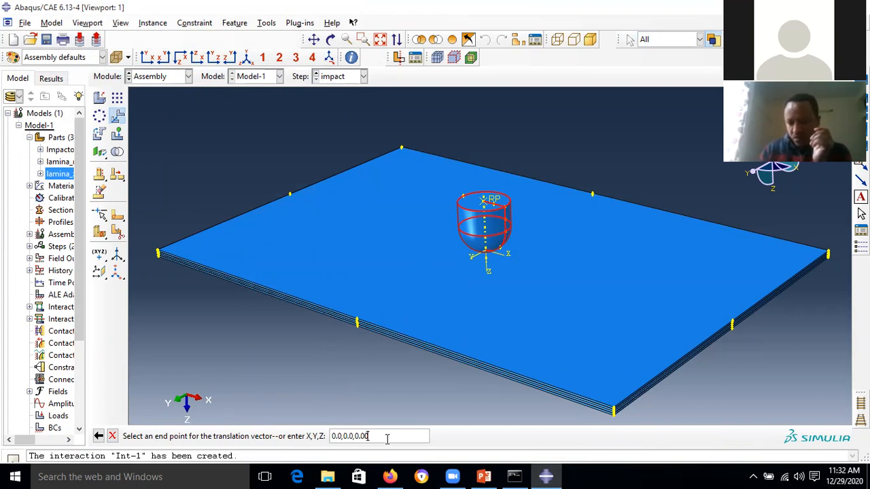
pyautogui.write('1')
pyautogui.click(352, 436)
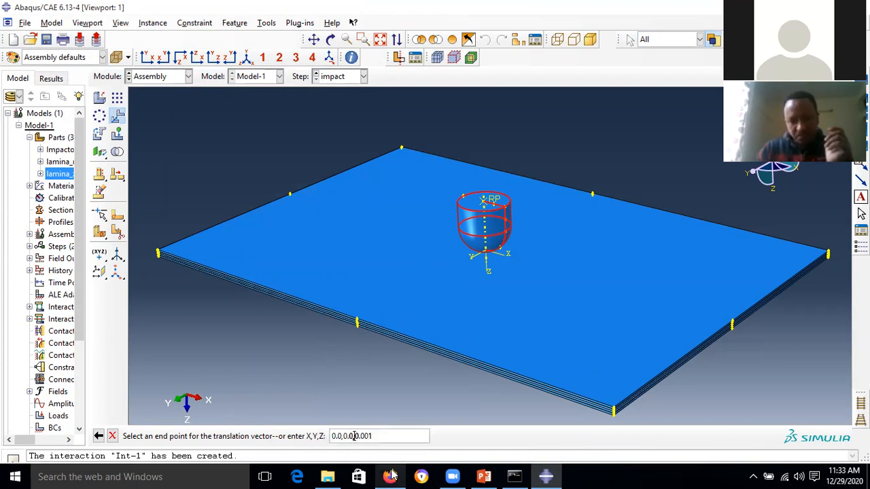
pyautogui.moveTo(391, 476)
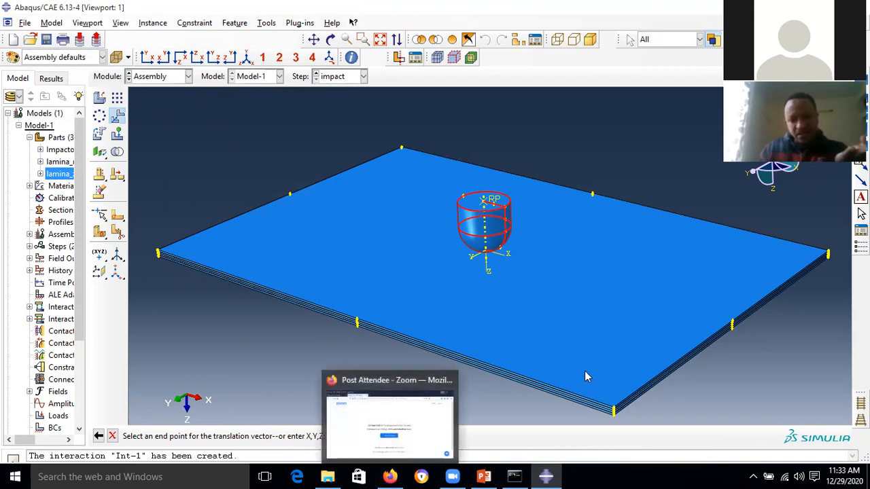
pyautogui.click(381, 438)
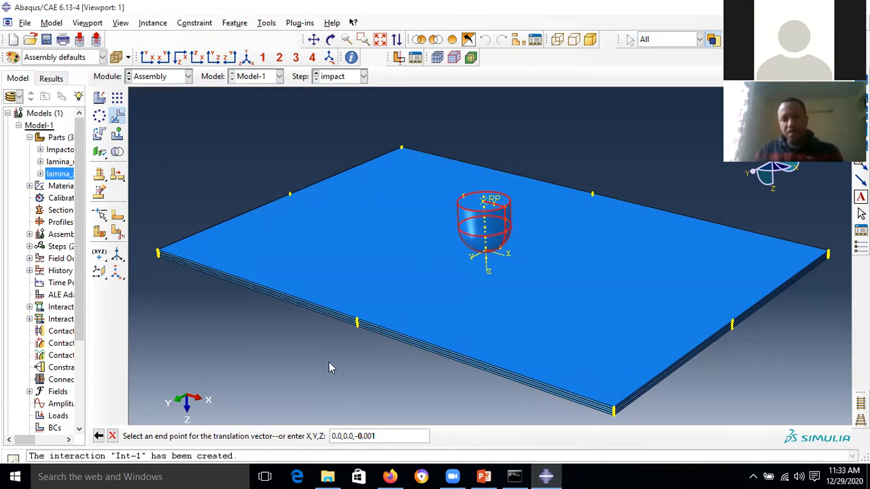
pyautogui.press('Return')
pyautogui.click(202, 435)
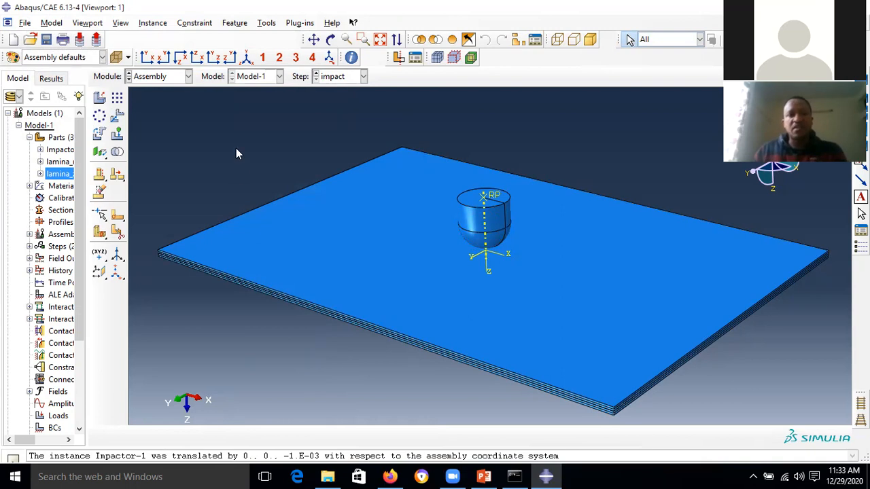
pyautogui.click(185, 76)
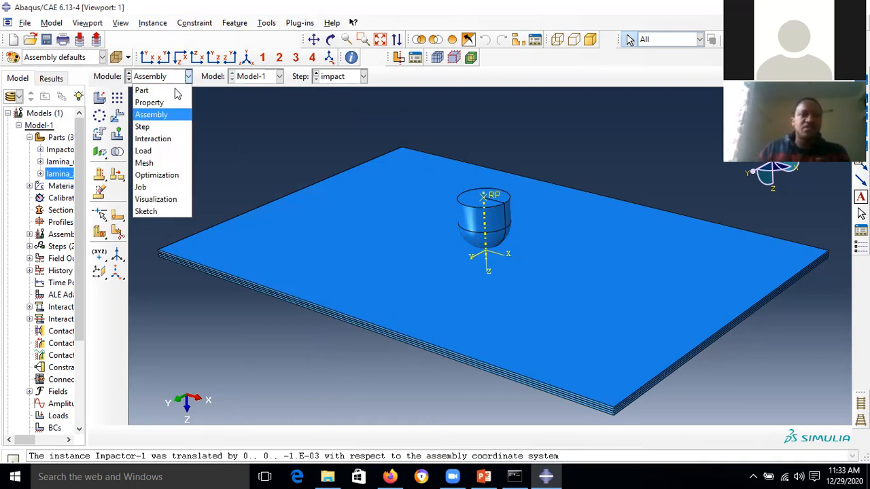
# - In the Interaction module, search for contact pairs with a tighter separation tolerance
pyautogui.click(163, 139)
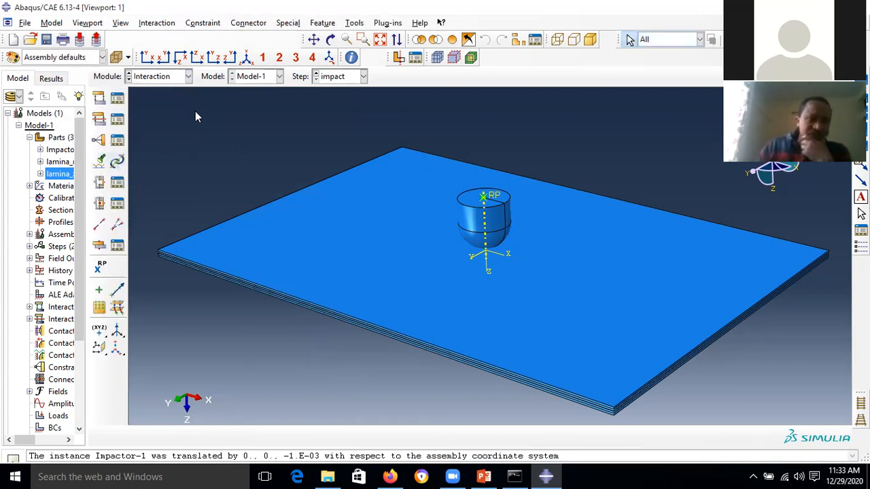
pyautogui.click(100, 163)
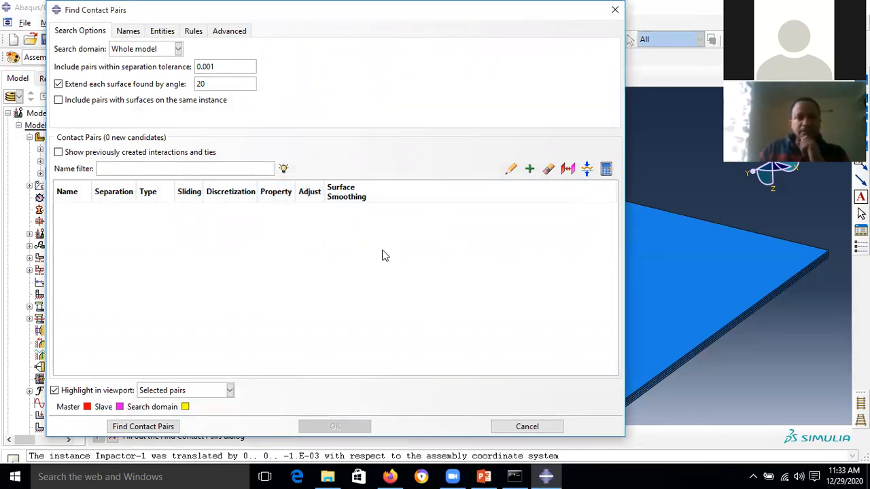
pyautogui.moveTo(208, 67); pyautogui.dragTo(211, 66)
pyautogui.write('0000')
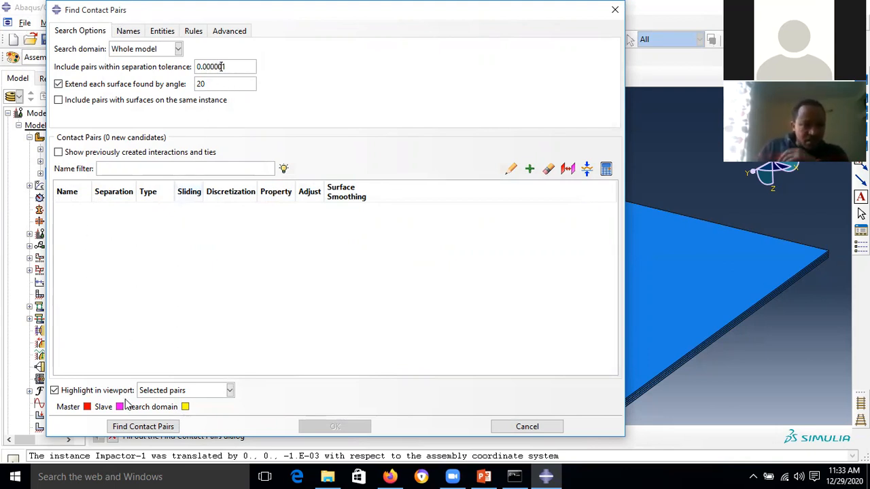
pyautogui.click(145, 424)
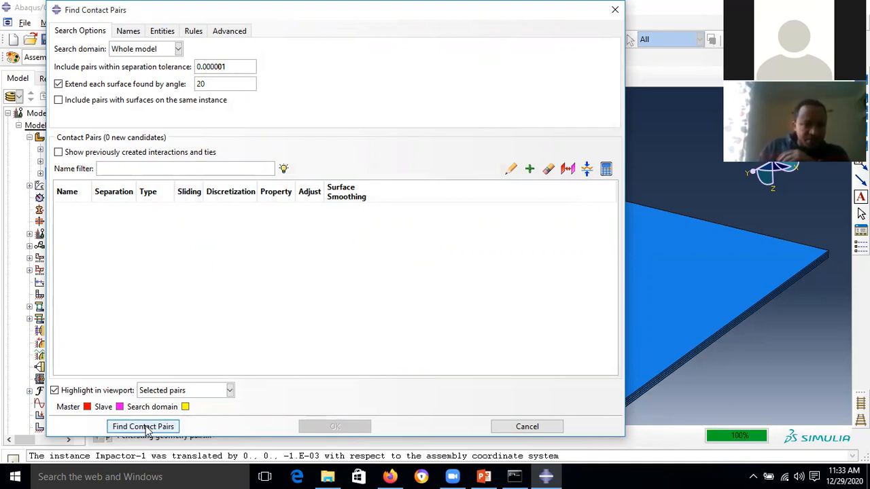
pyautogui.moveTo(91, 183); pyautogui.dragTo(170, 183)
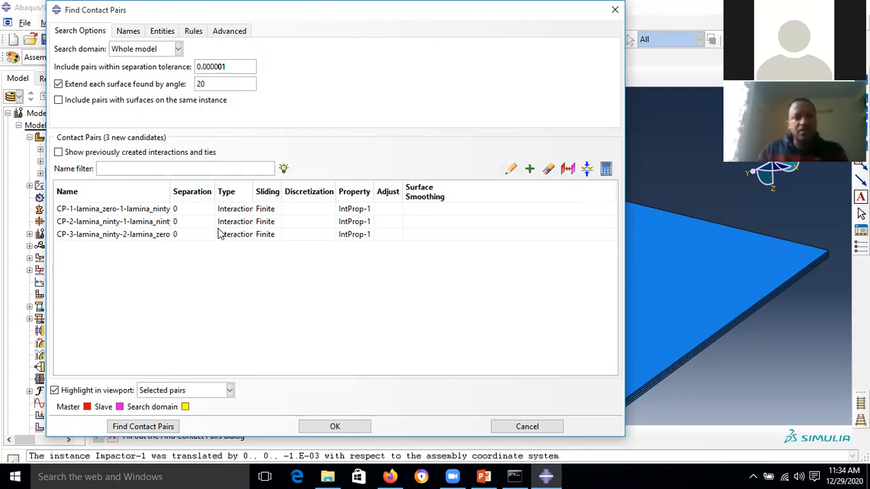
# - Change all three found pairs to Tie type and create ties CP-1 to CP-3
pyautogui.doubleClick(238, 189)
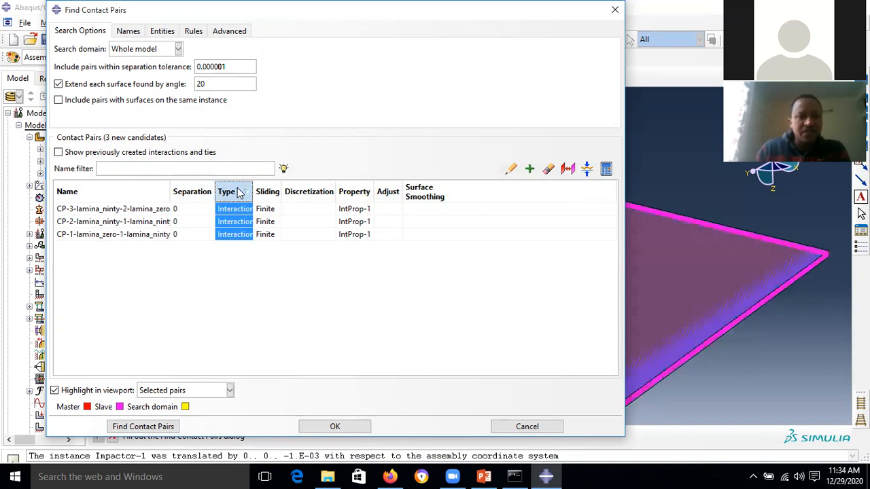
pyautogui.click(68, 101)
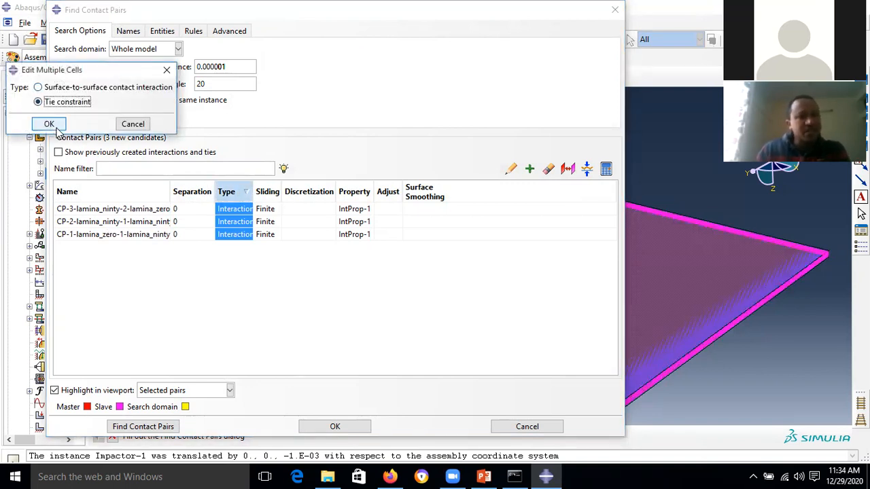
pyautogui.click(56, 128)
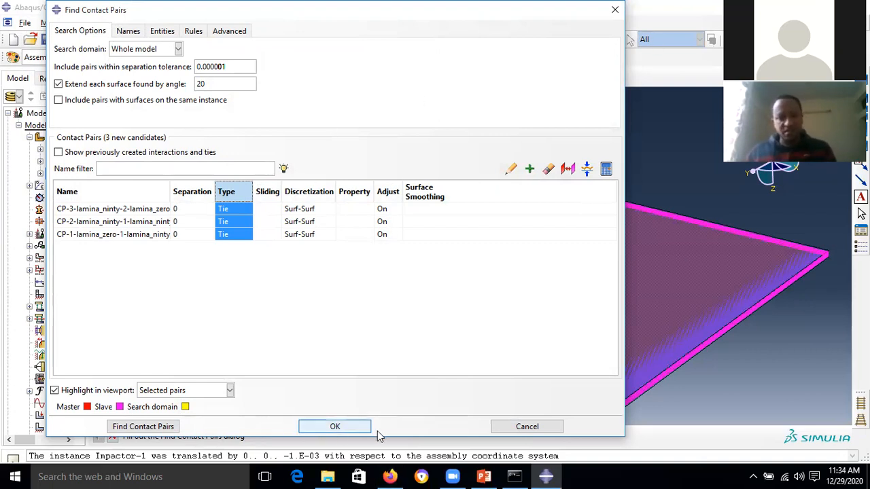
pyautogui.scroll(2, 688, 301)
pyautogui.scroll(1, 695, 298)
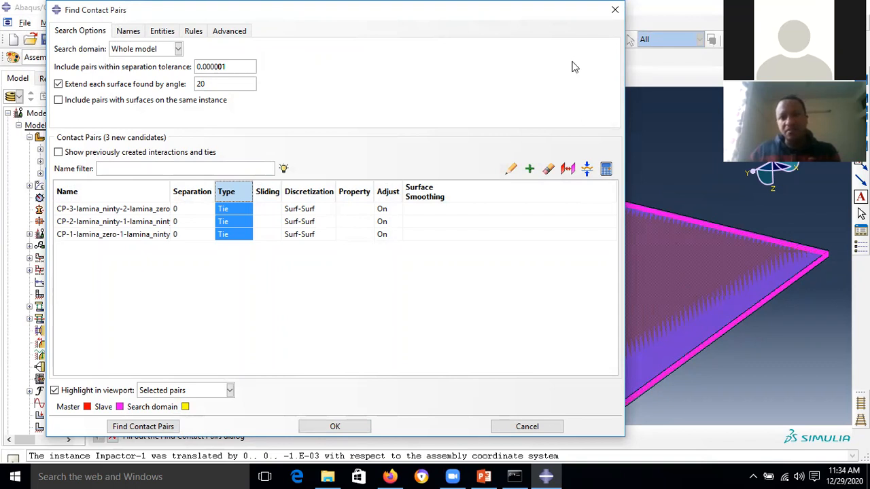
pyautogui.click(699, 301)
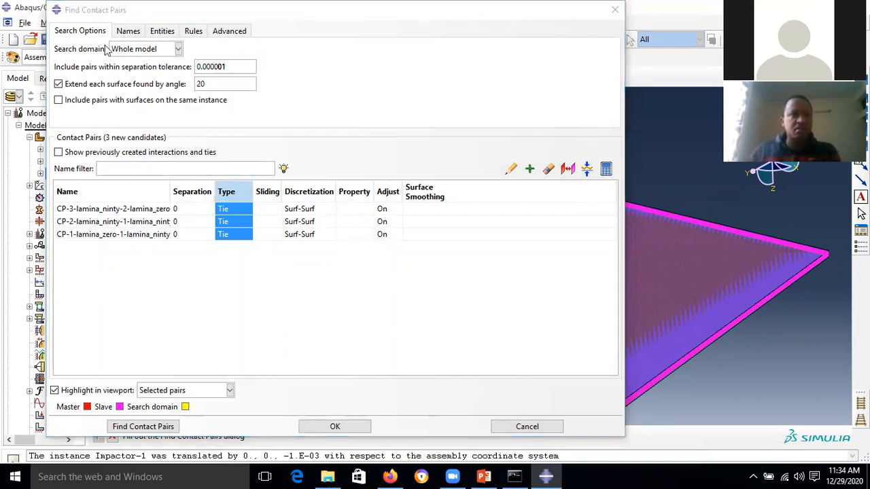
pyautogui.moveTo(174, 15)
pyautogui.mouseDown()
pyautogui.moveTo(414, 302)
pyautogui.moveTo(180, 14)
pyautogui.mouseUp()
pyautogui.click(343, 426)
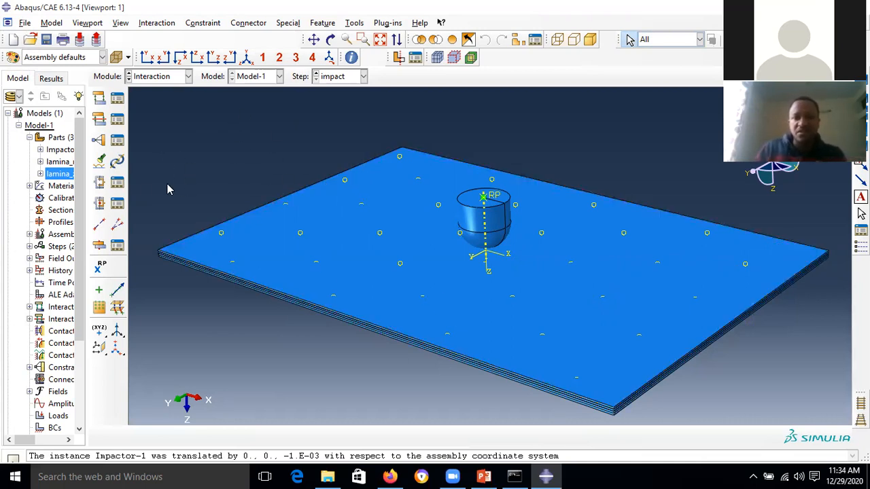
pyautogui.click(314, 39)
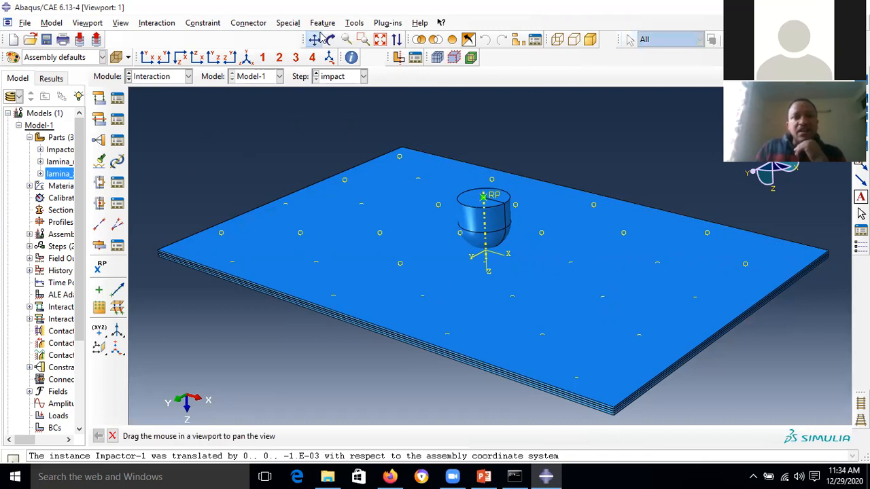
pyautogui.click(330, 39)
pyautogui.moveTo(520, 200)
pyautogui.mouseDown()
pyautogui.moveTo(520, 151)
pyautogui.moveTo(518, 198)
pyautogui.mouseUp()
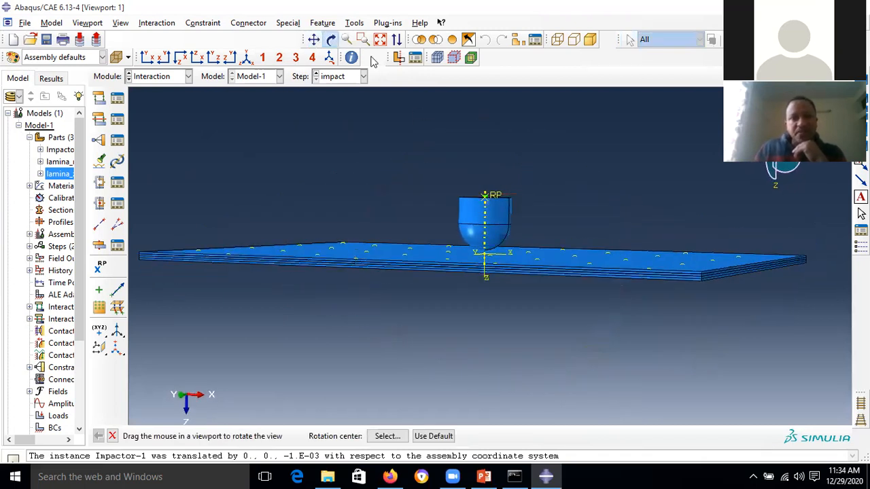
# - Create rigid body constraint Constraint-4 tying the impactor's elements to reference point RP
pyautogui.click(331, 39)
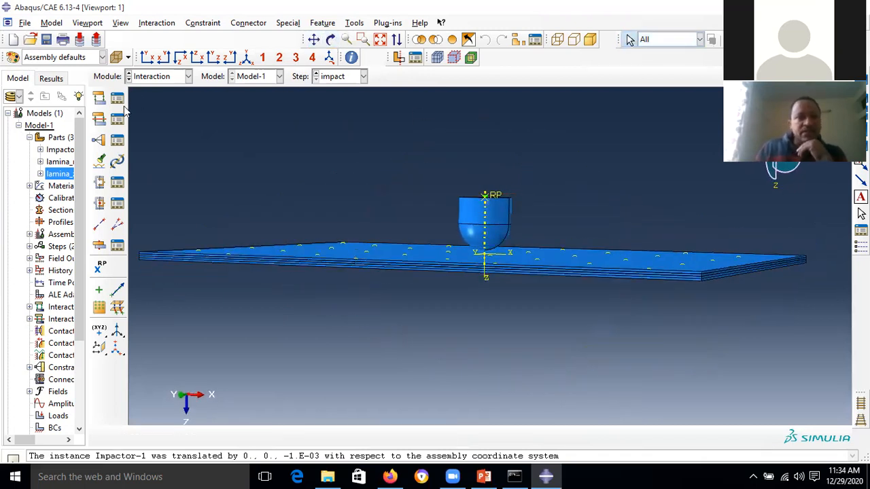
pyautogui.click(99, 141)
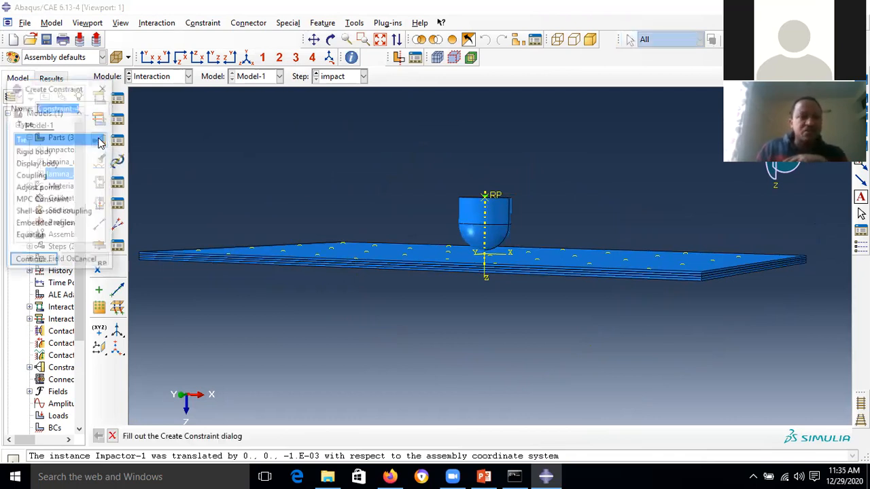
pyautogui.click(34, 152)
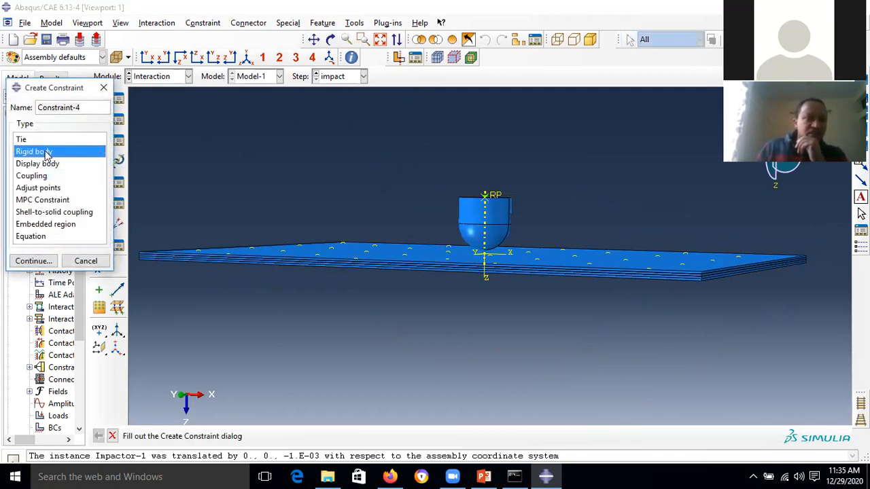
pyautogui.click(34, 262)
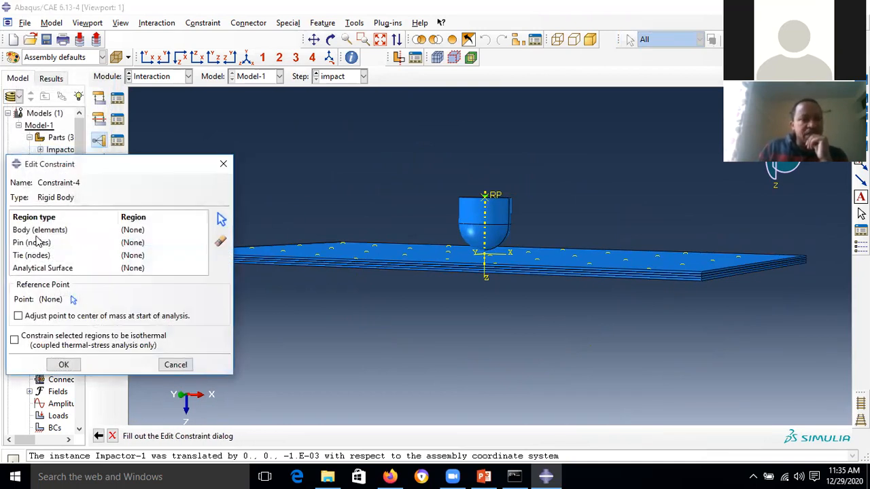
pyautogui.click(38, 231)
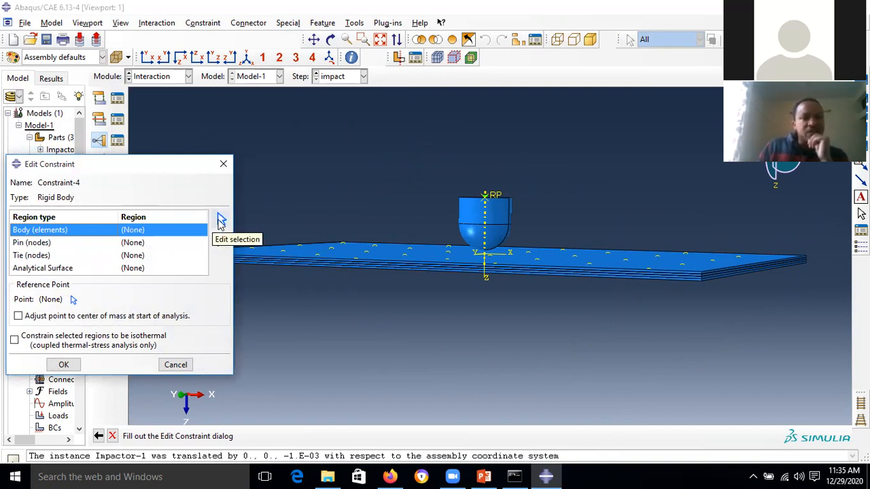
pyautogui.click(221, 221)
pyautogui.moveTo(441, 162); pyautogui.dragTo(524, 238)
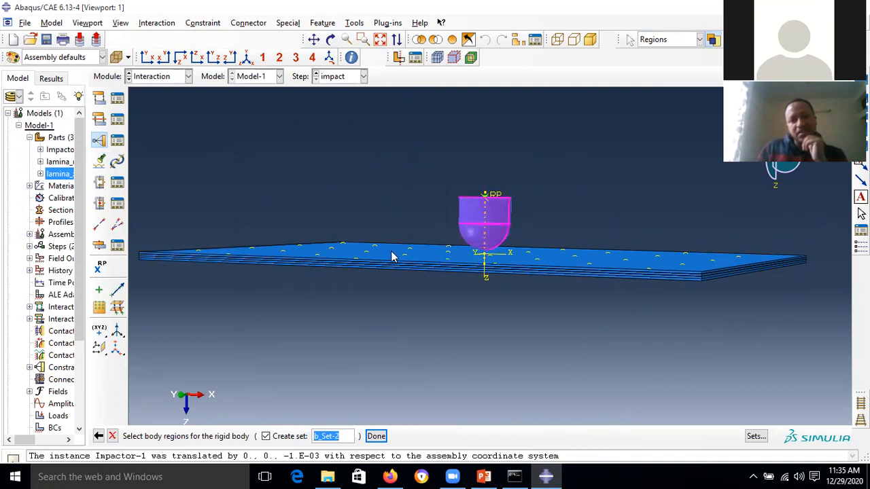
pyautogui.click(375, 436)
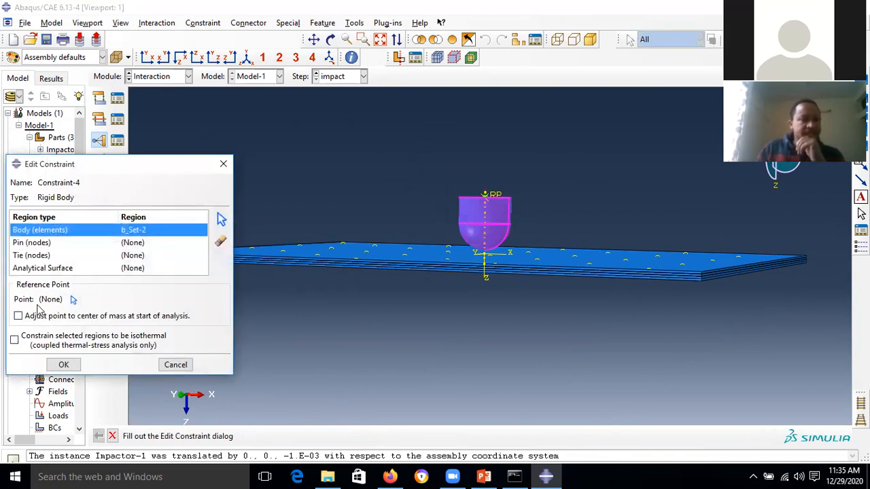
pyautogui.click(73, 300)
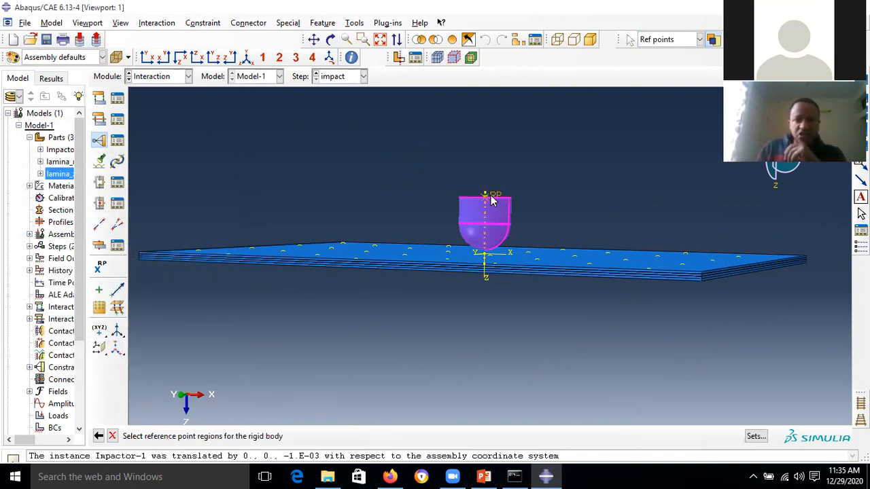
pyautogui.click(492, 197)
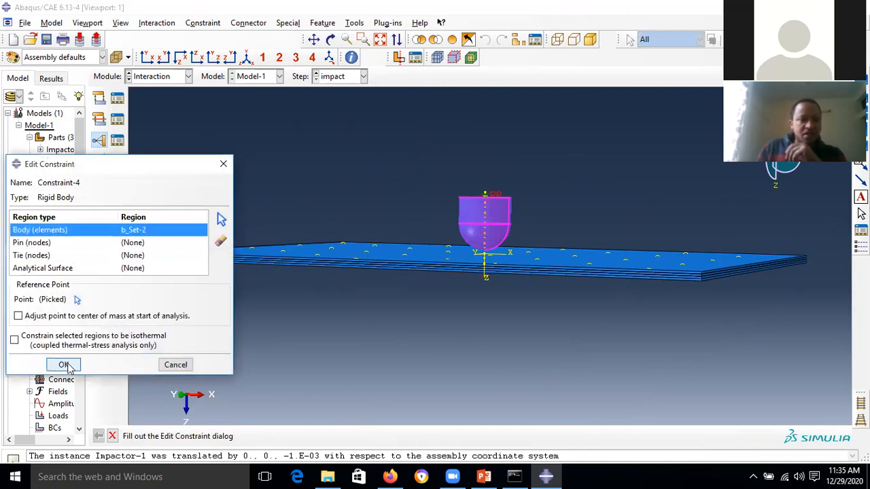
pyautogui.click(63, 365)
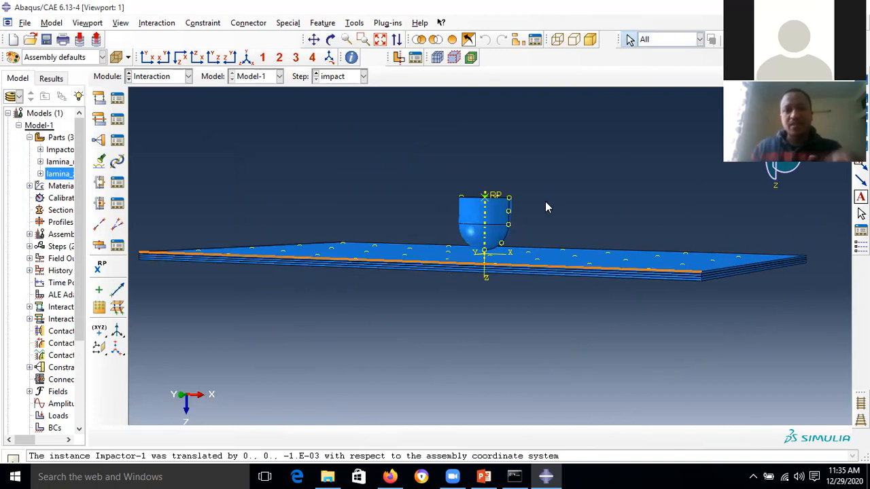
pyautogui.click(331, 39)
# - Start surface 'tooltop' by picking the impactor's hemispherical bottom face
pyautogui.moveTo(428, 171); pyautogui.dragTo(433, 243)
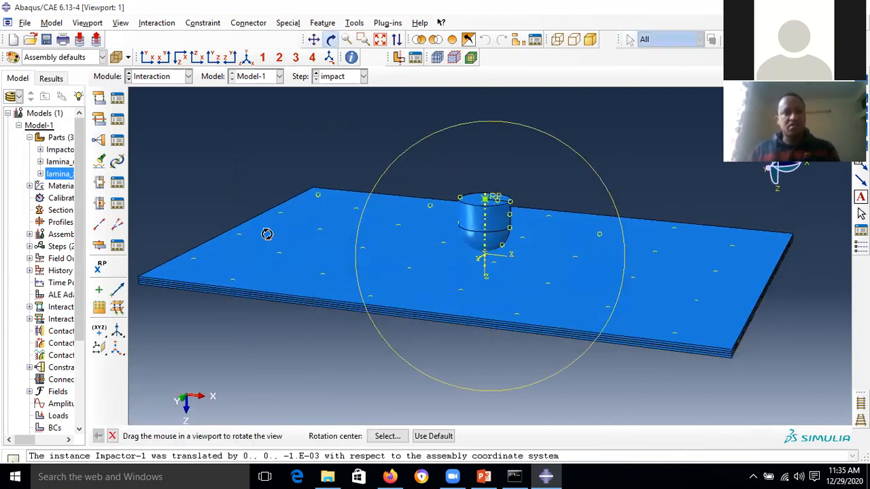
pyautogui.click(330, 40)
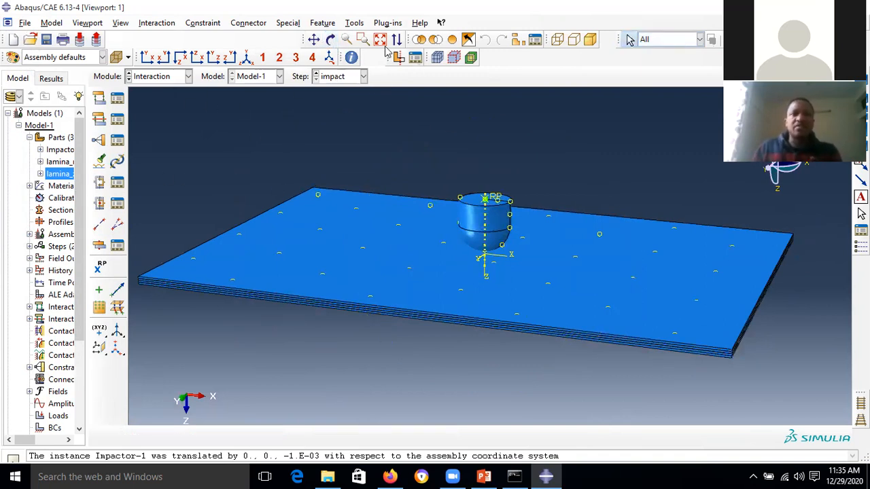
pyautogui.click(357, 25)
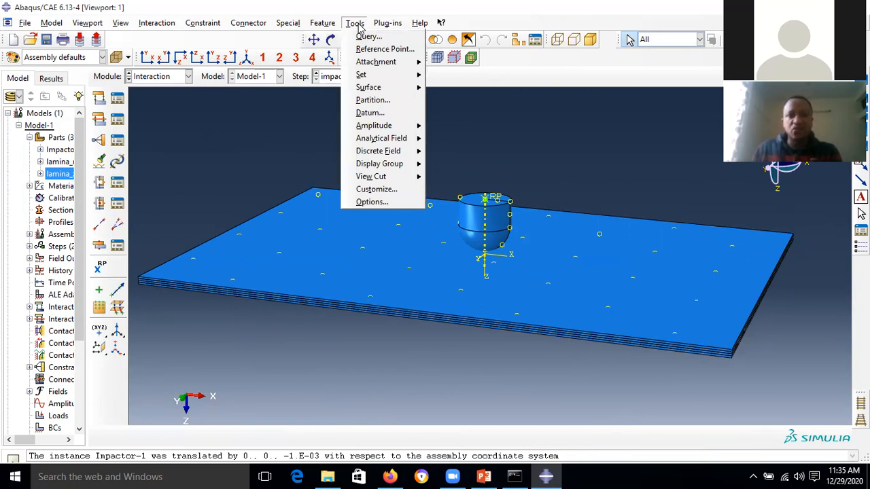
pyautogui.moveTo(383, 90)
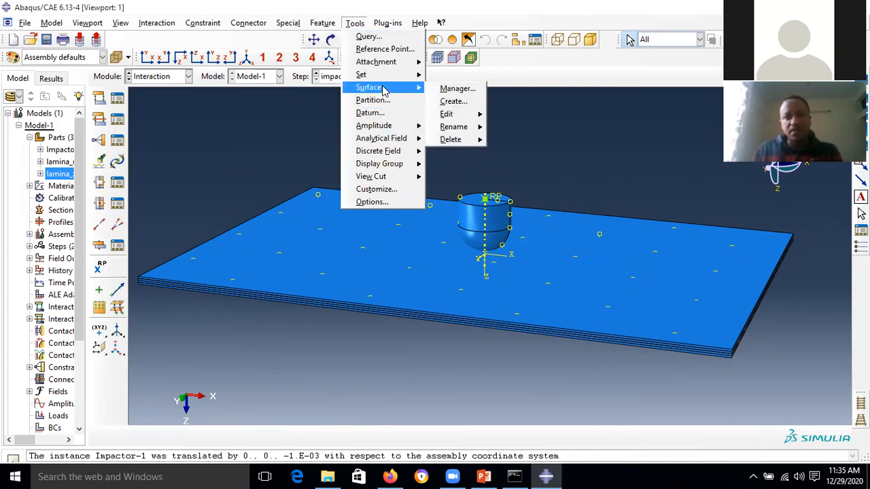
pyautogui.click(461, 102)
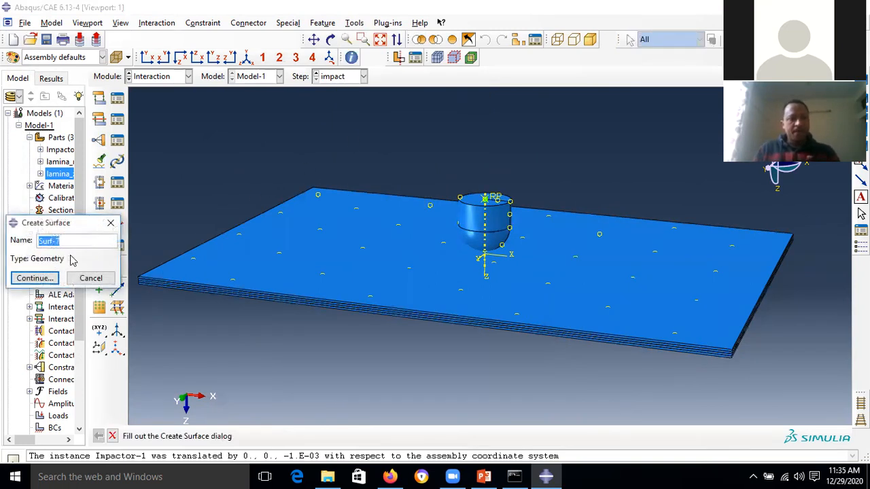
pyautogui.write('i')
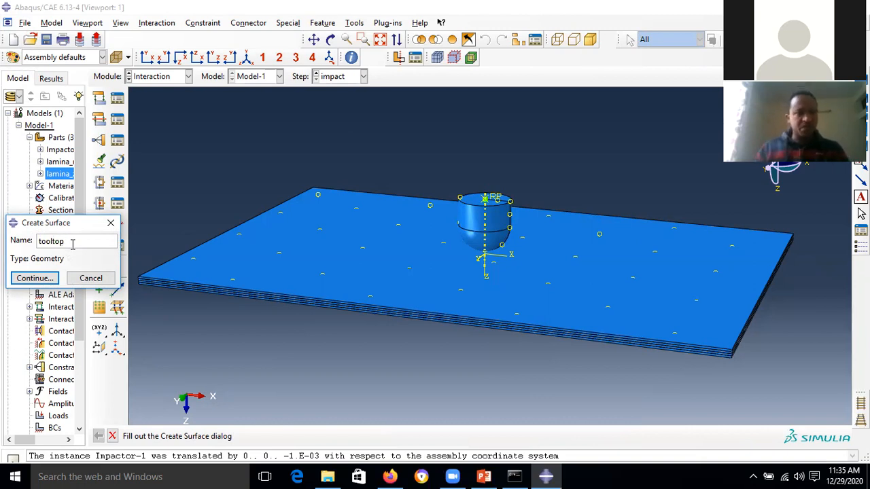
pyautogui.click(45, 280)
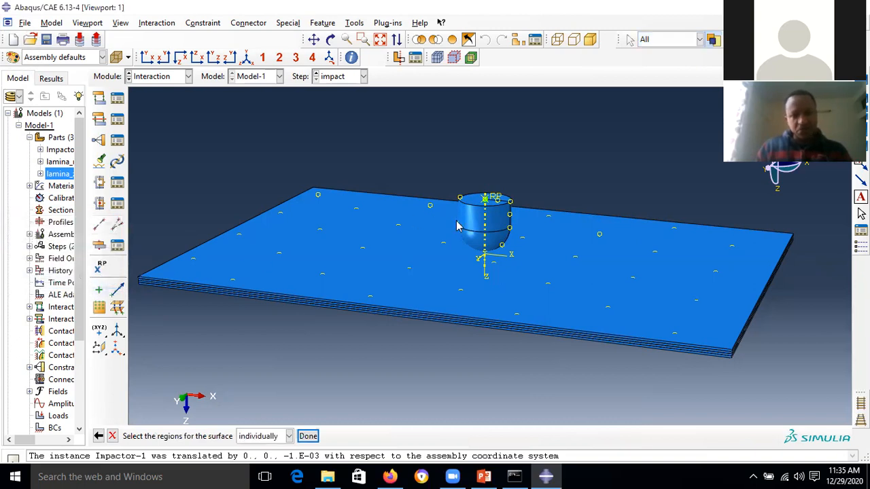
pyautogui.click(501, 250)
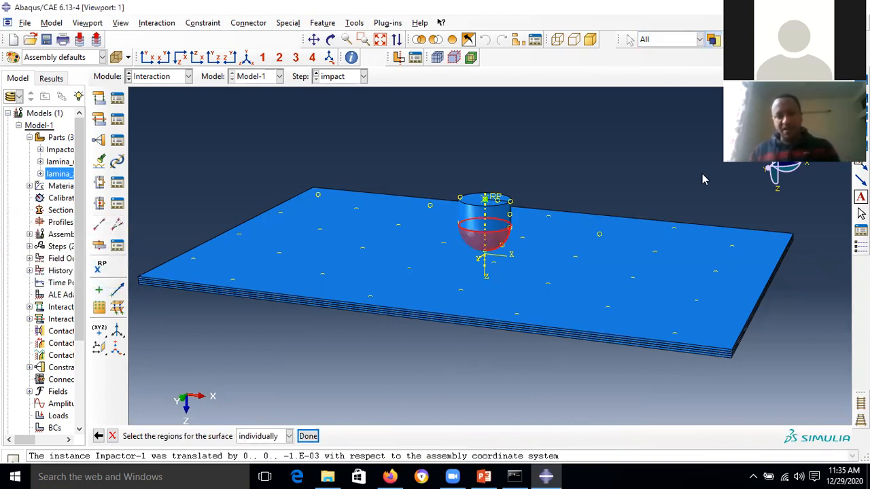
pyautogui.click(307, 436)
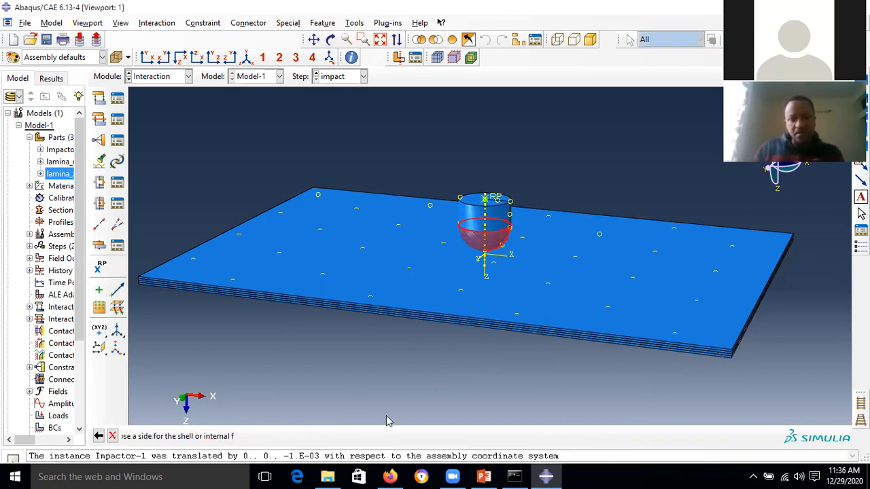
# - Choose the Brown shell side to finish the tooltop surface
pyautogui.click(330, 39)
pyautogui.moveTo(482, 181); pyautogui.dragTo(481, 172)
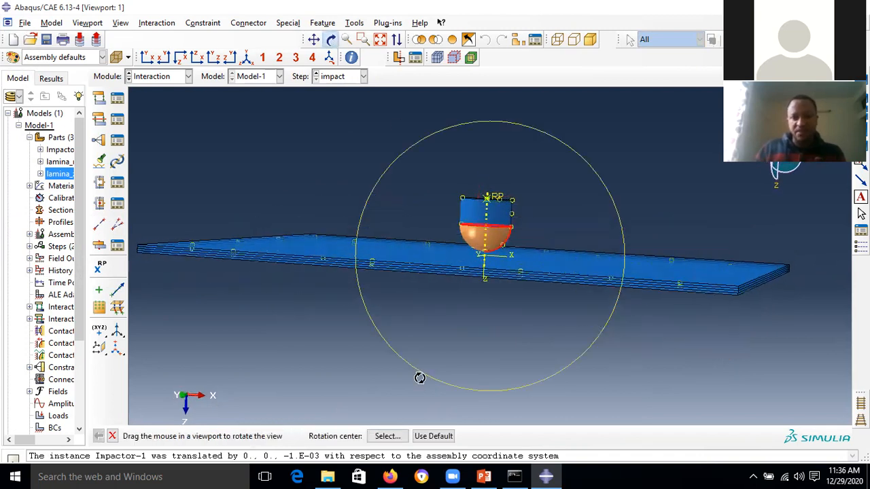
pyautogui.click(330, 40)
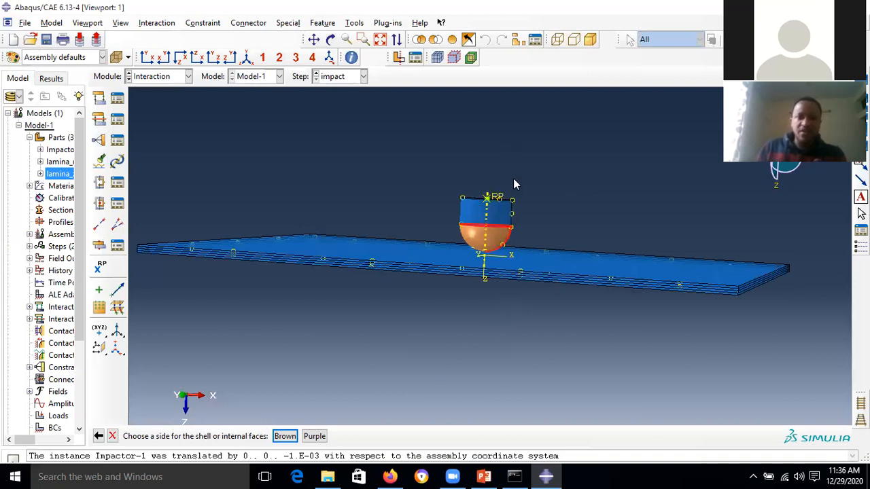
pyautogui.click(331, 40)
pyautogui.moveTo(471, 185); pyautogui.dragTo(463, 231)
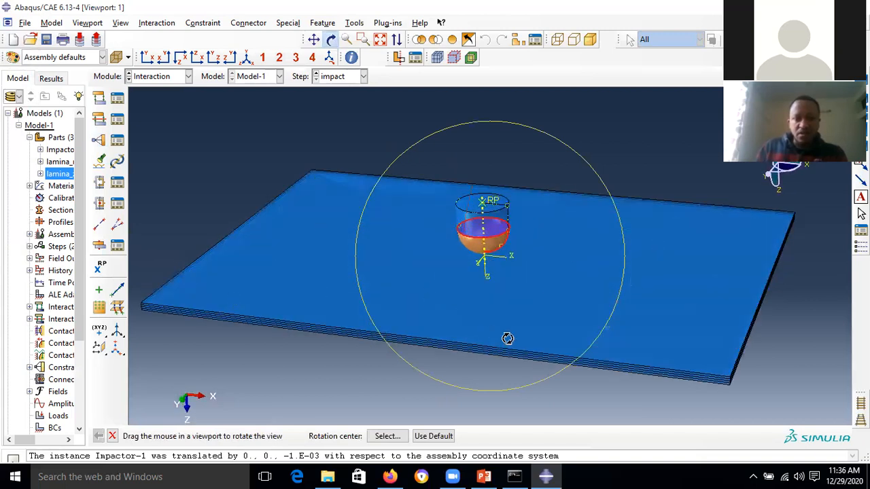
pyautogui.click(330, 40)
pyautogui.click(286, 436)
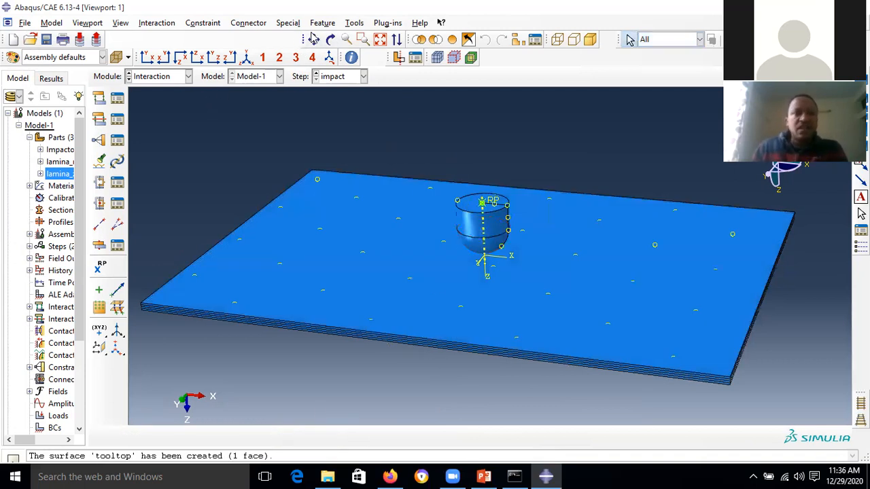
pyautogui.click(356, 24)
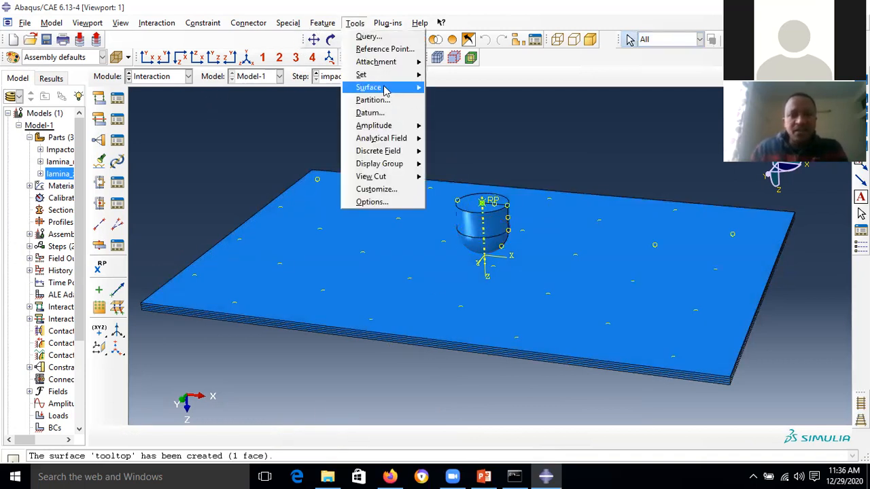
# - Create surface 'platetop' from the laminate plate's single top face
pyautogui.moveTo(385, 87)
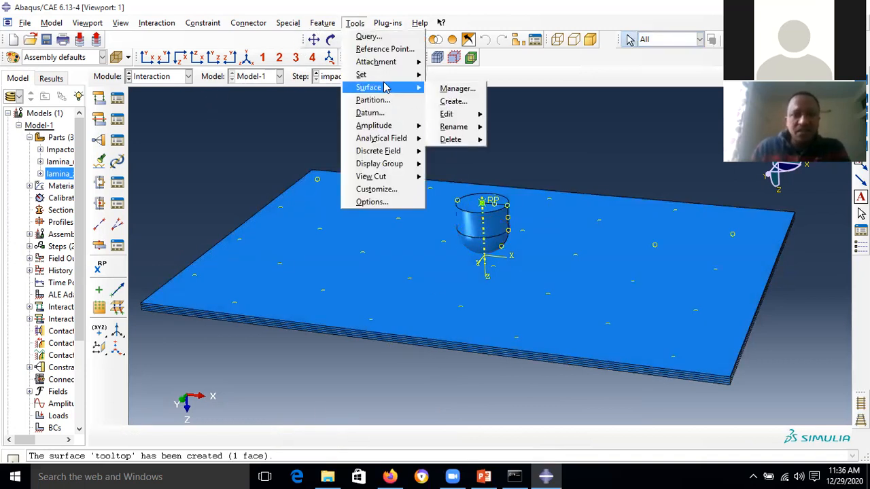
pyautogui.click(452, 101)
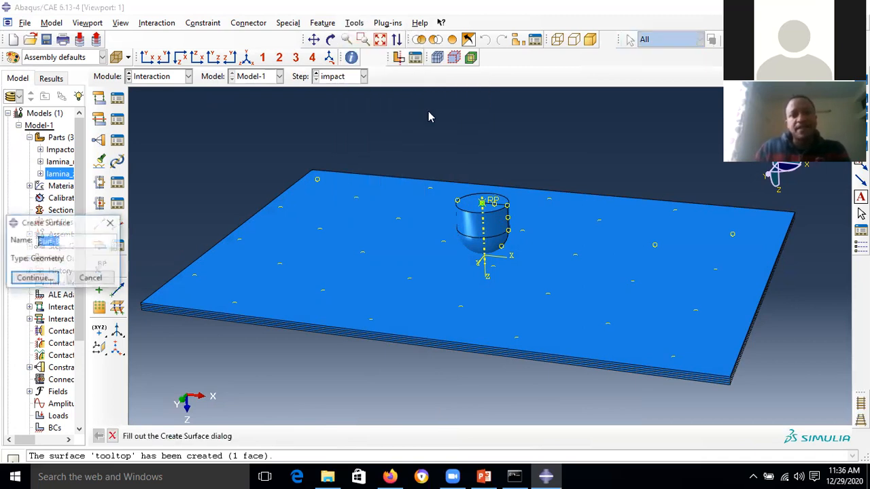
pyautogui.write('tetop')
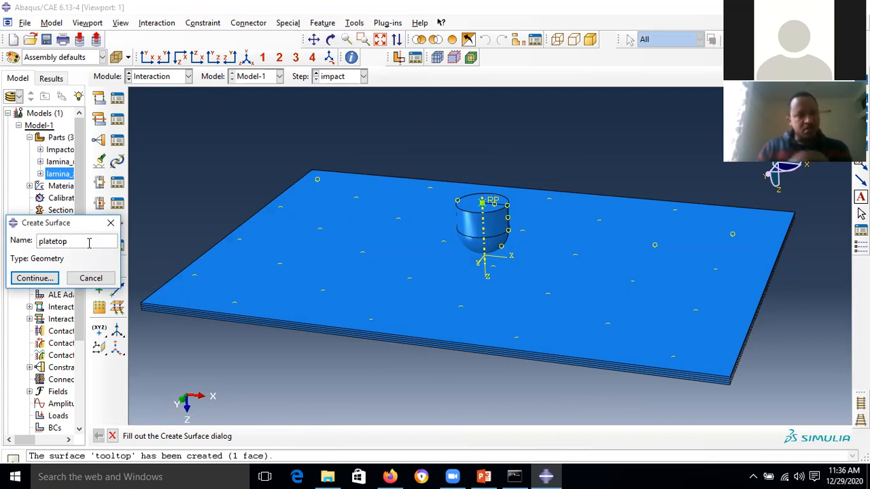
pyautogui.click(43, 282)
pyautogui.click(400, 267)
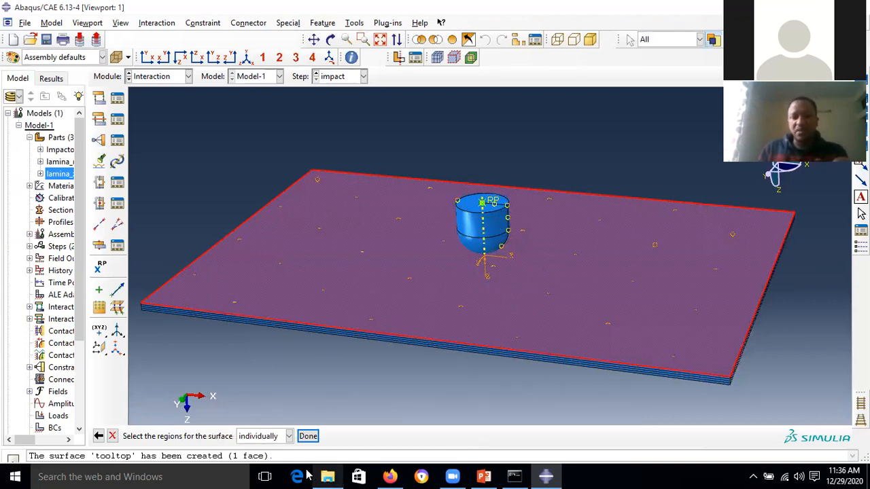
pyautogui.click(308, 436)
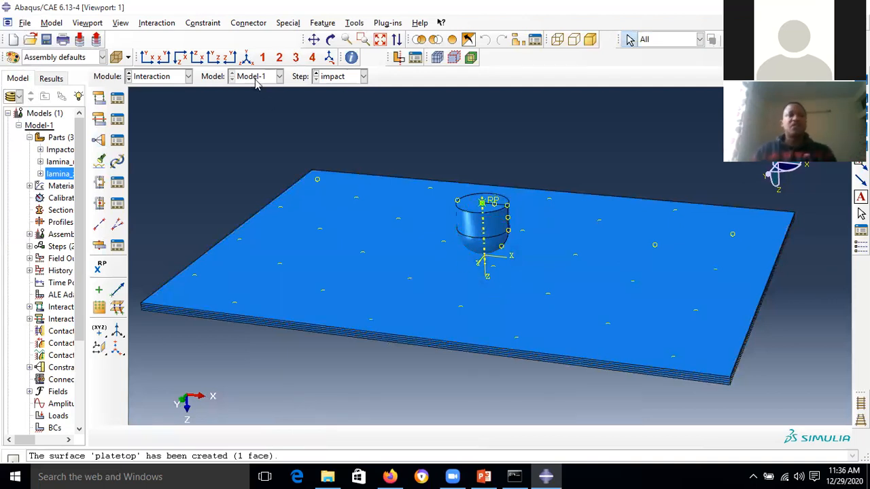
# - Edit Int-1's individual property assignments and pick the tooltop–platetop surface pair
pyautogui.click(117, 99)
pyautogui.click(146, 140)
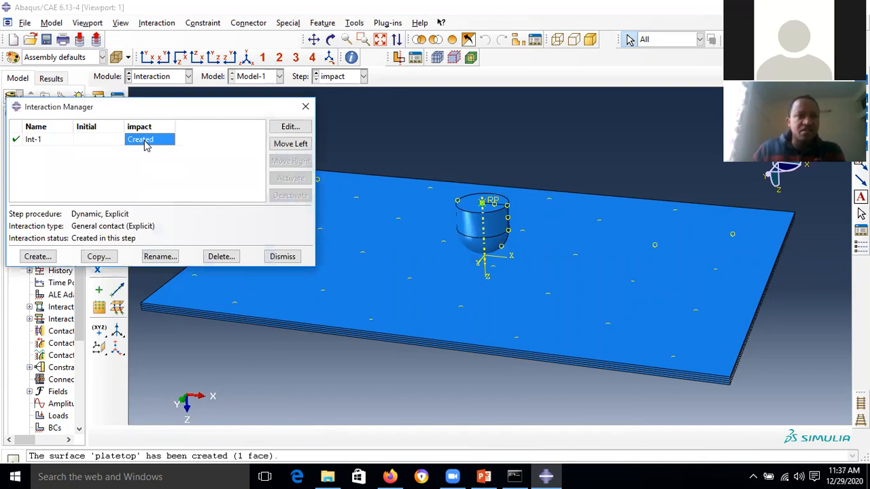
pyautogui.click(293, 131)
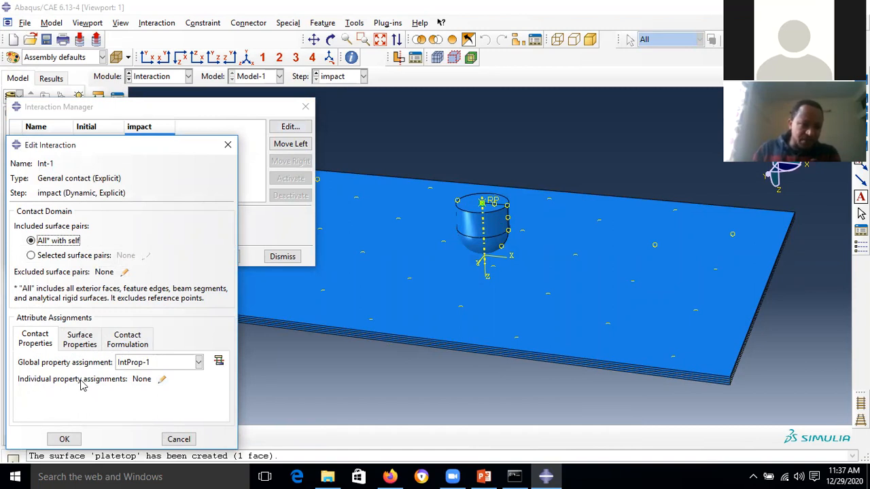
pyautogui.click(164, 381)
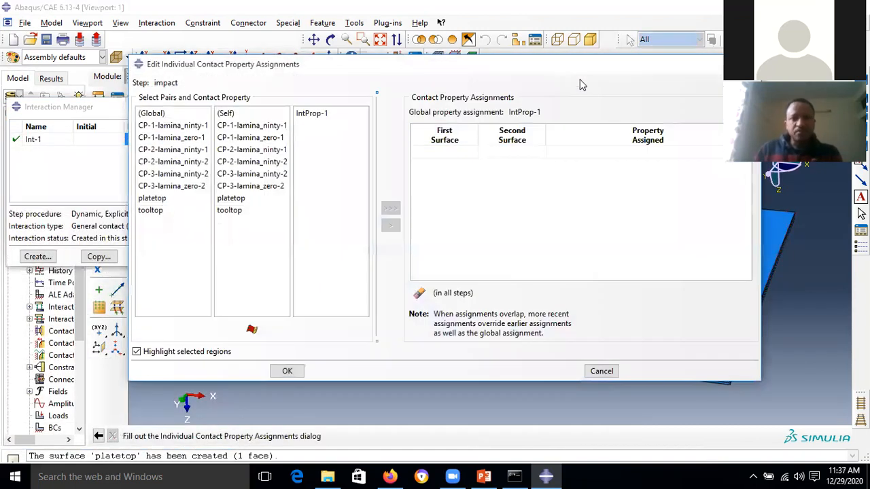
pyautogui.click(154, 198)
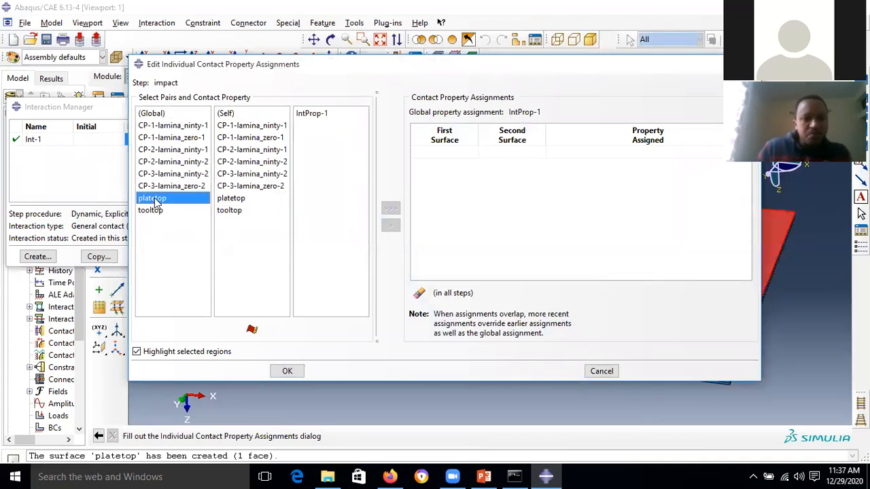
pyautogui.click(150, 211)
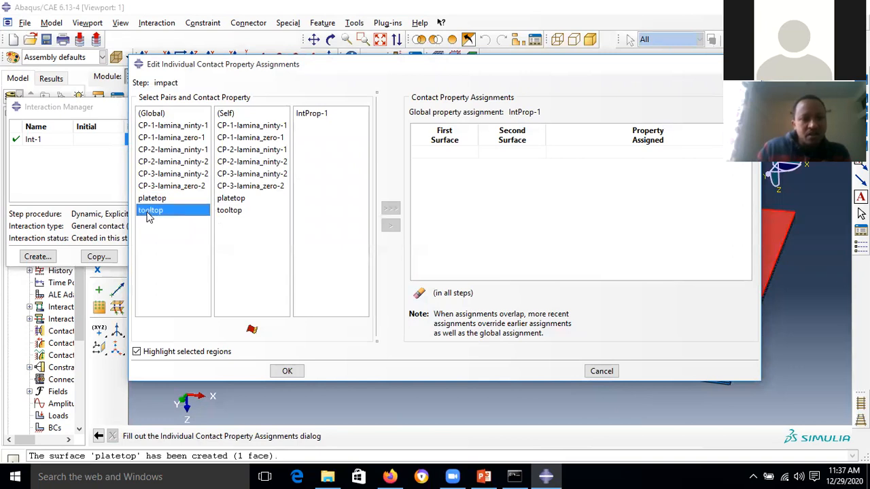
pyautogui.click(235, 199)
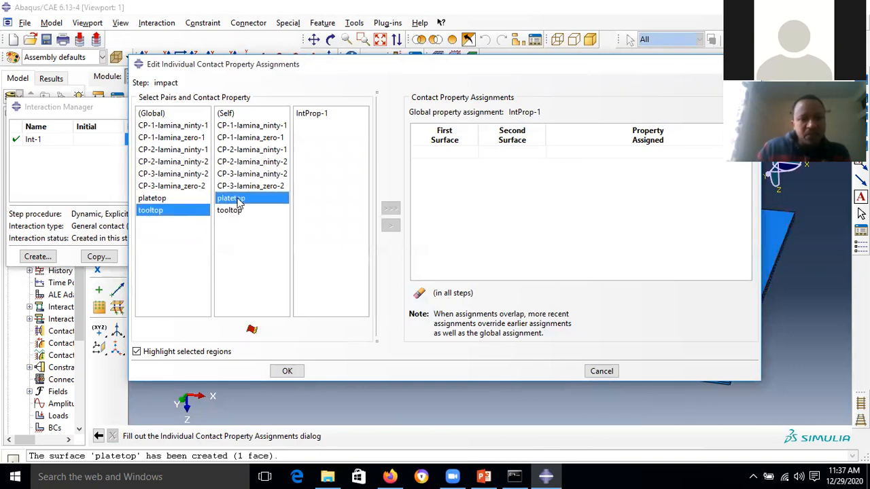
pyautogui.click(796, 7)
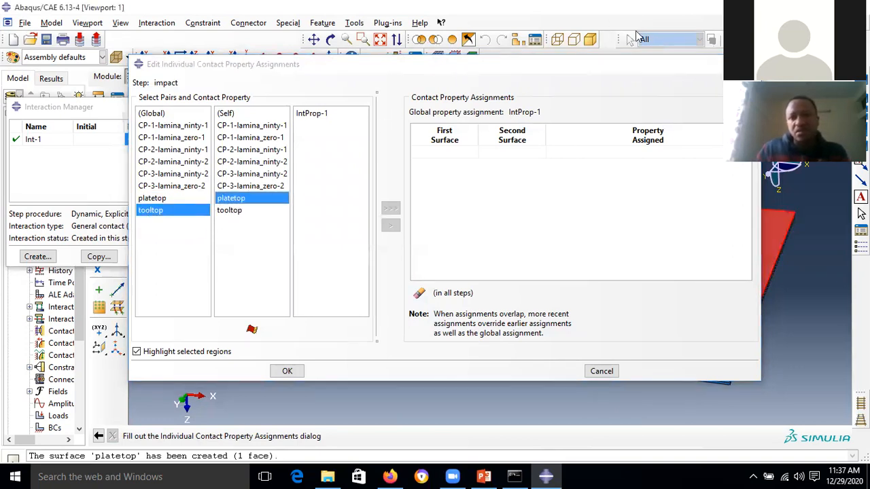
pyautogui.moveTo(595, 67); pyautogui.dragTo(449, 266)
pyautogui.doubleClick(537, 135)
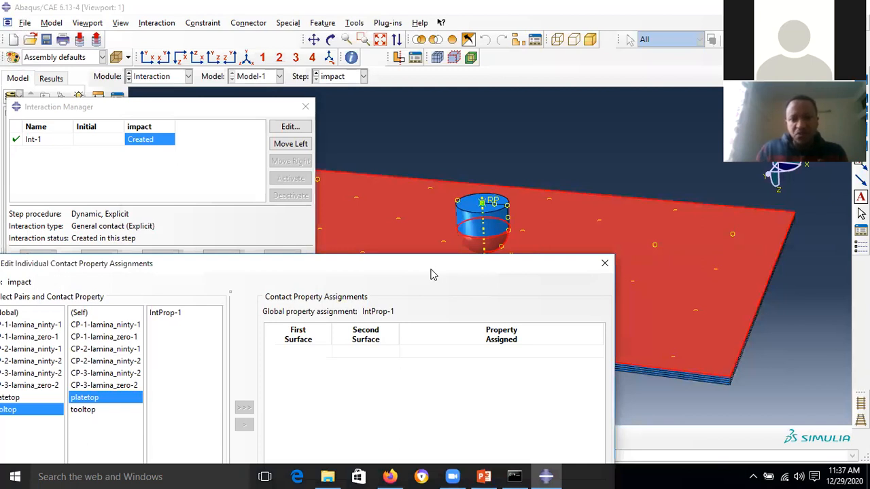
pyautogui.moveTo(488, 266); pyautogui.dragTo(605, 326)
pyautogui.scroll(-1, 484, 259)
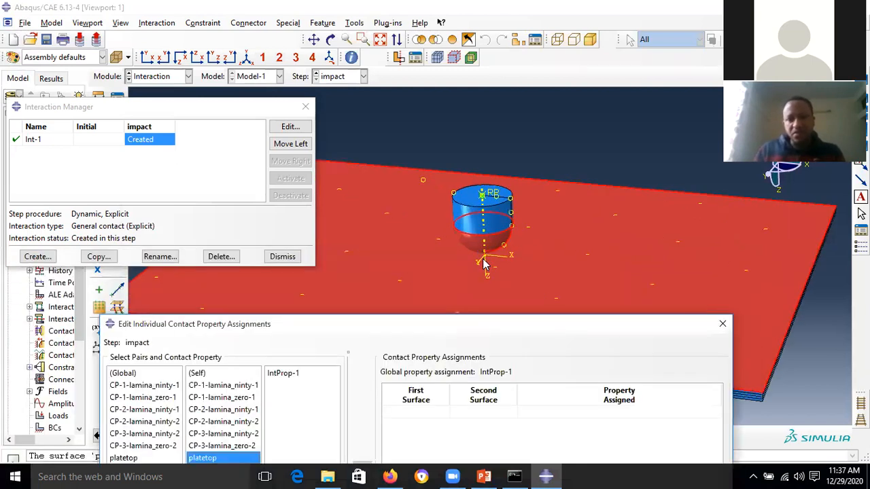
pyautogui.scroll(3, 485, 259)
pyautogui.scroll(-1, 485, 263)
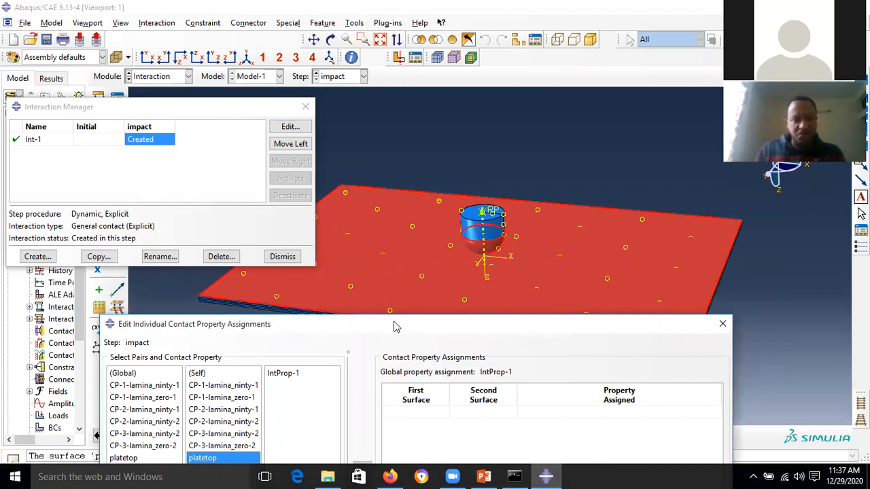
pyautogui.moveTo(397, 327); pyautogui.dragTo(442, 67)
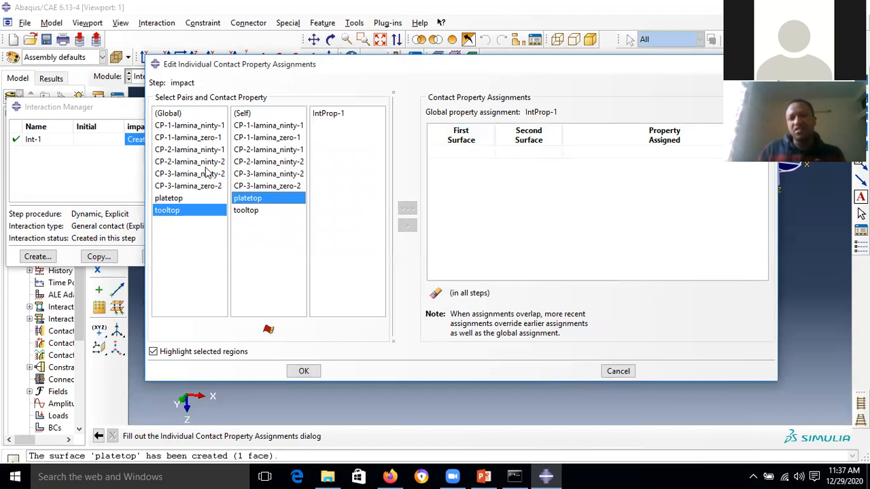
# - Assign IntProp-1 to the tooltop–platetop pair and save Int-1
pyautogui.click(333, 114)
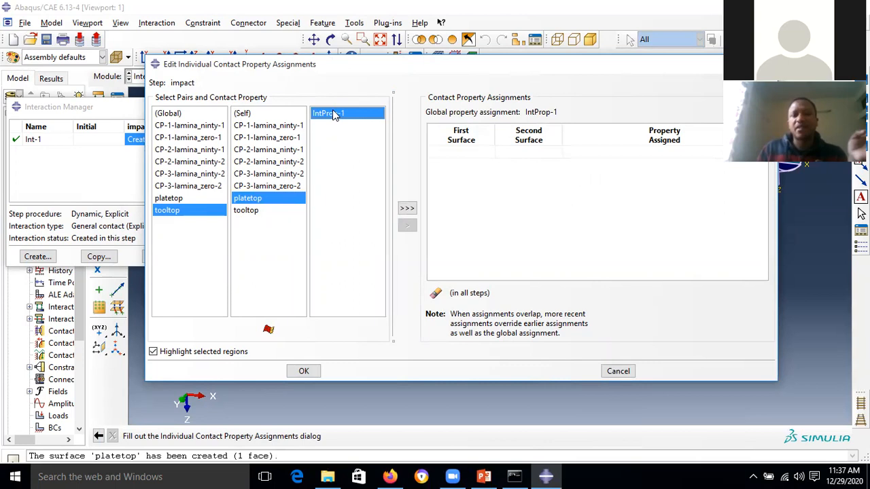
pyautogui.click(408, 212)
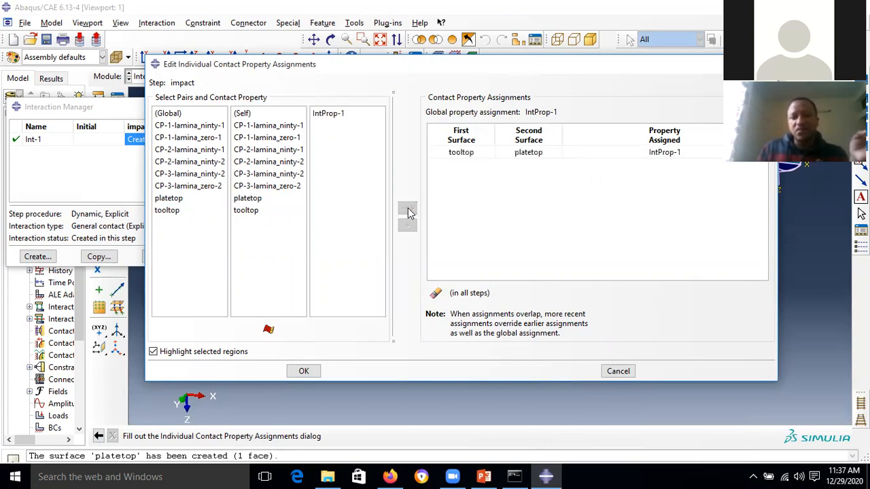
pyautogui.click(544, 157)
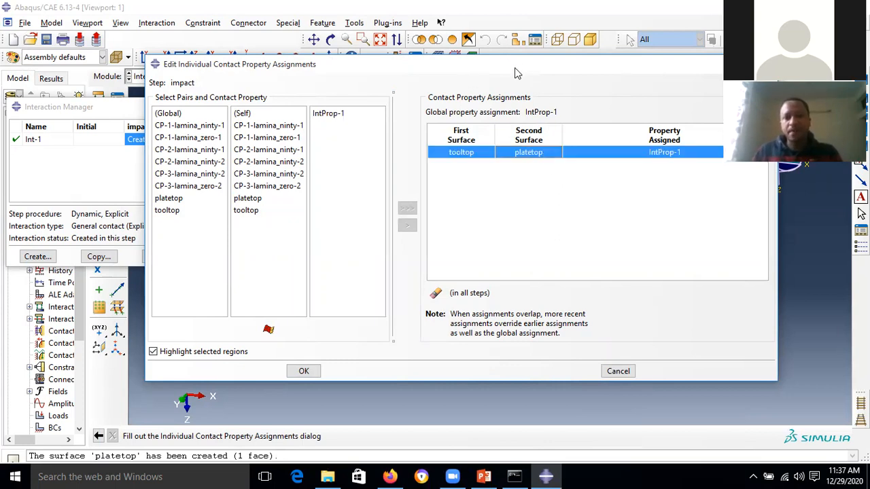
pyautogui.moveTo(515, 73); pyautogui.dragTo(500, 64)
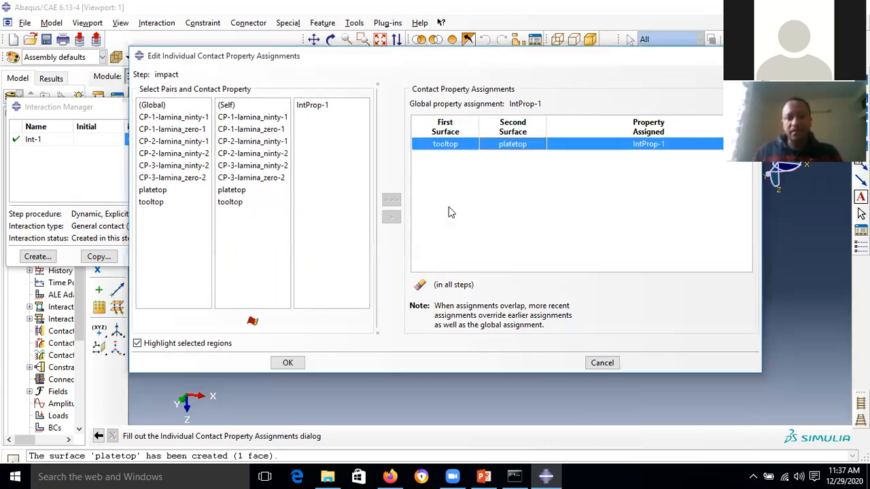
pyautogui.click(286, 362)
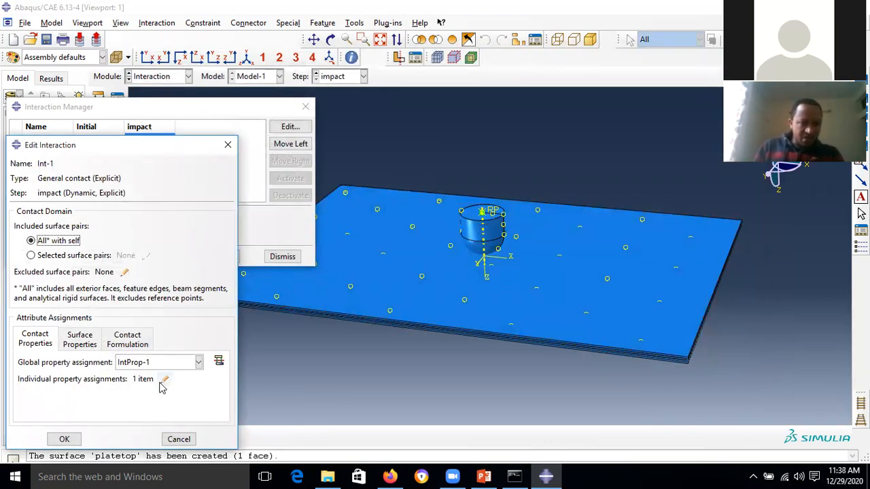
pyautogui.click(64, 440)
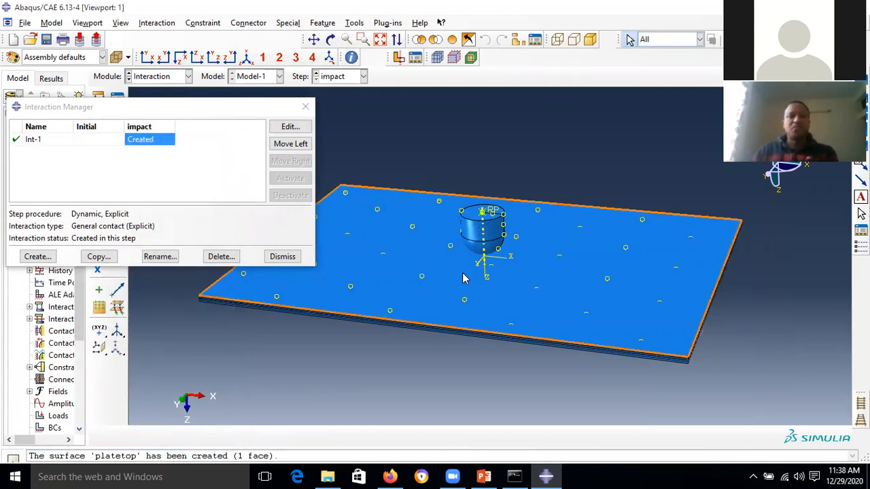
pyautogui.click(283, 256)
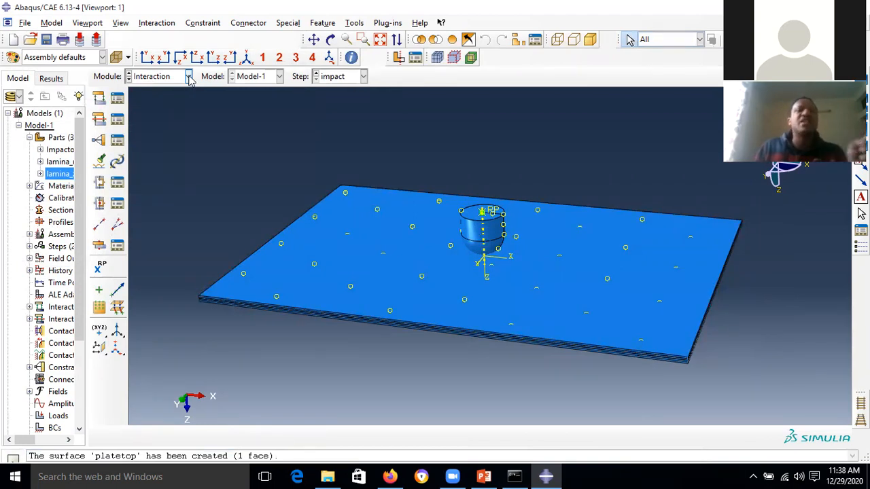
# - In the Step module, create history request 'intrection' for the impact step on General contact surface
pyautogui.click(189, 77)
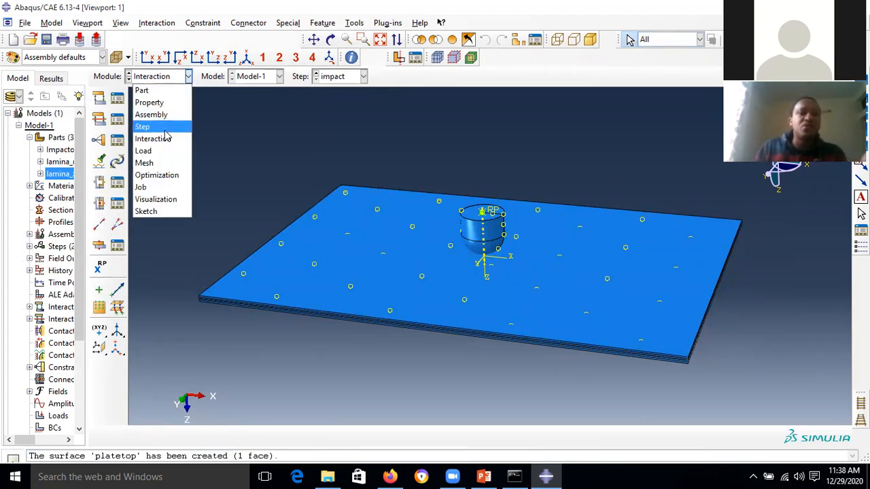
pyautogui.click(143, 127)
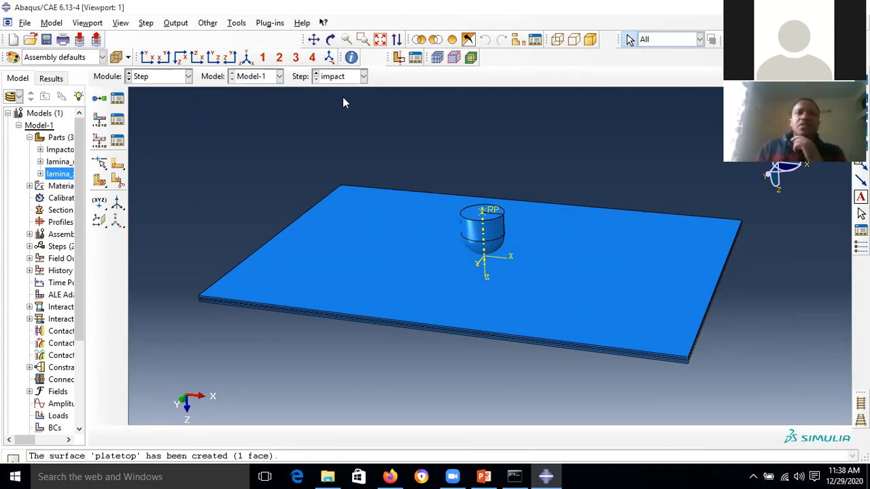
pyautogui.click(99, 141)
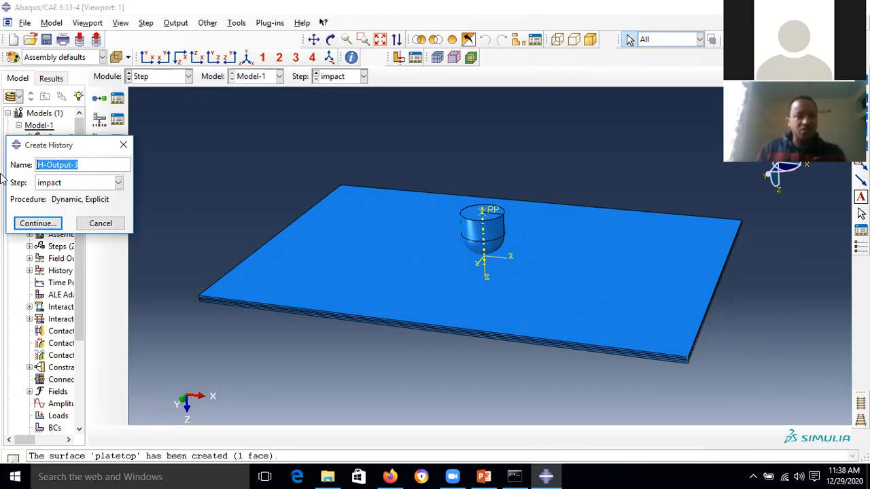
pyautogui.press('BackSpace')
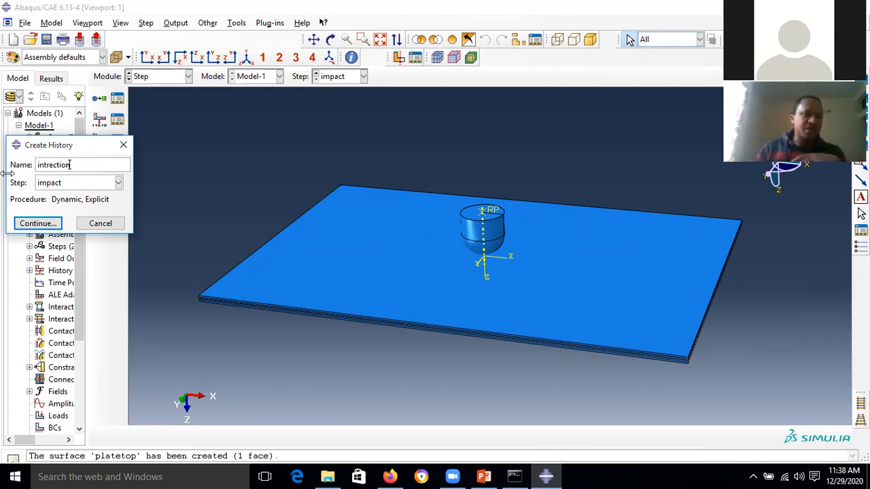
pyautogui.click(42, 227)
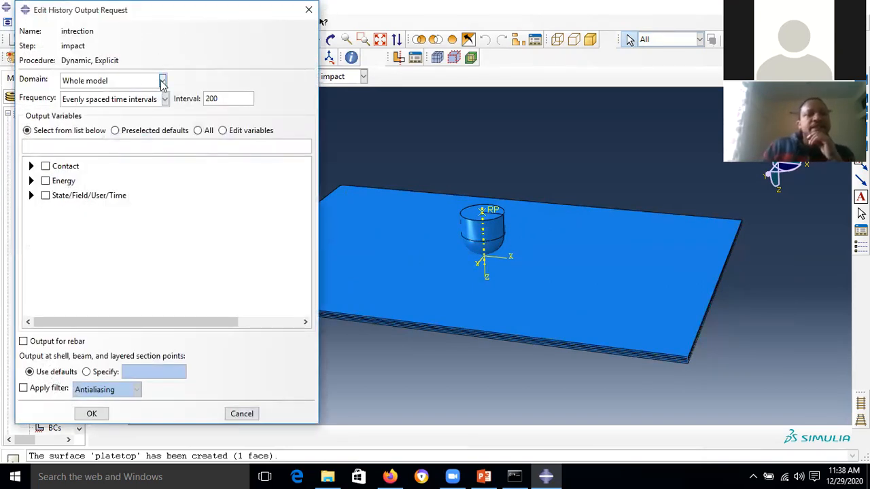
pyautogui.click(162, 81)
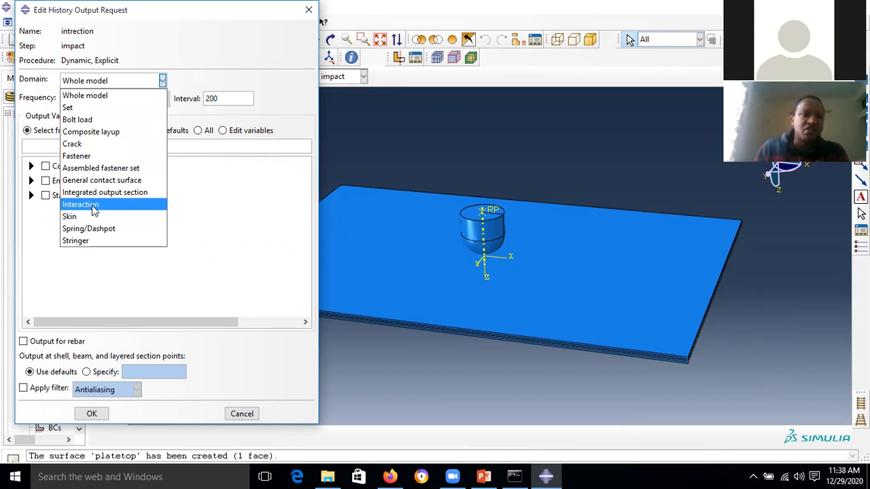
pyautogui.click(125, 182)
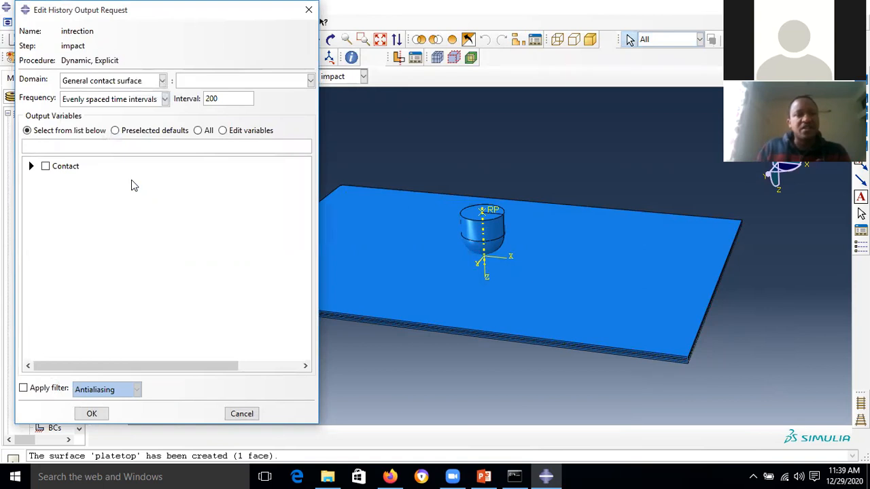
# - Set the output surface to platetop and select CFT3 and CFS3
pyautogui.click(311, 81)
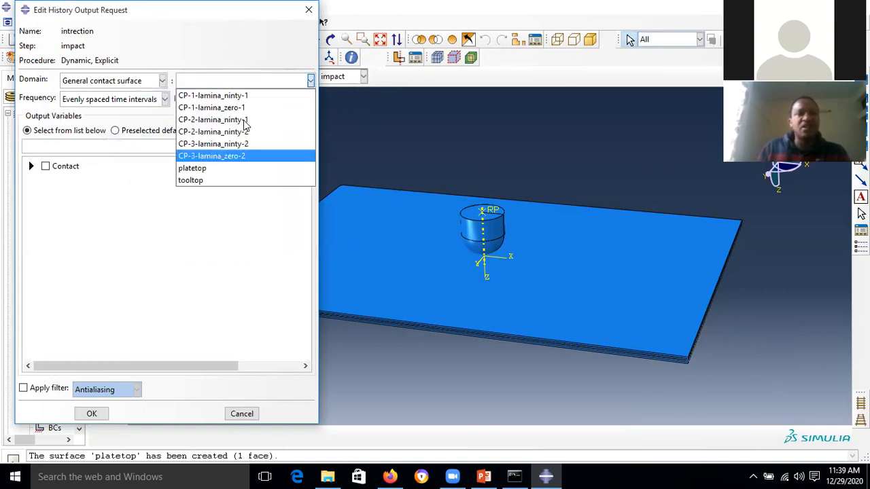
pyautogui.click(193, 168)
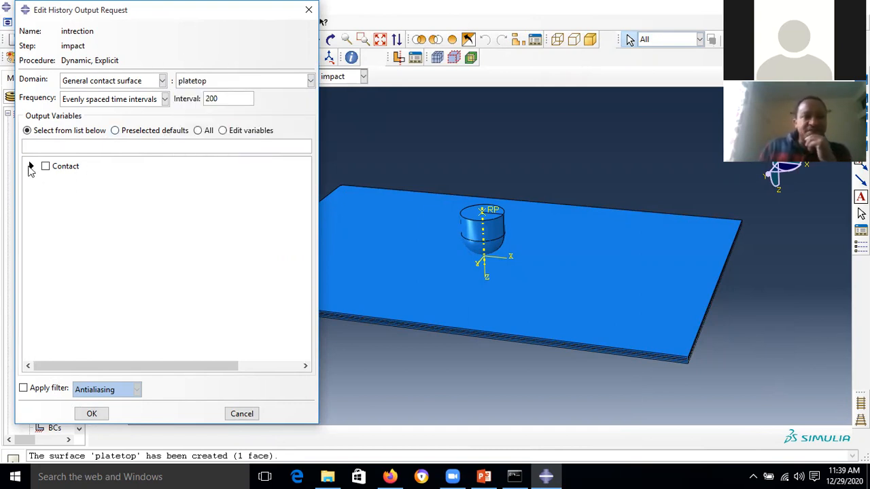
pyautogui.click(31, 166)
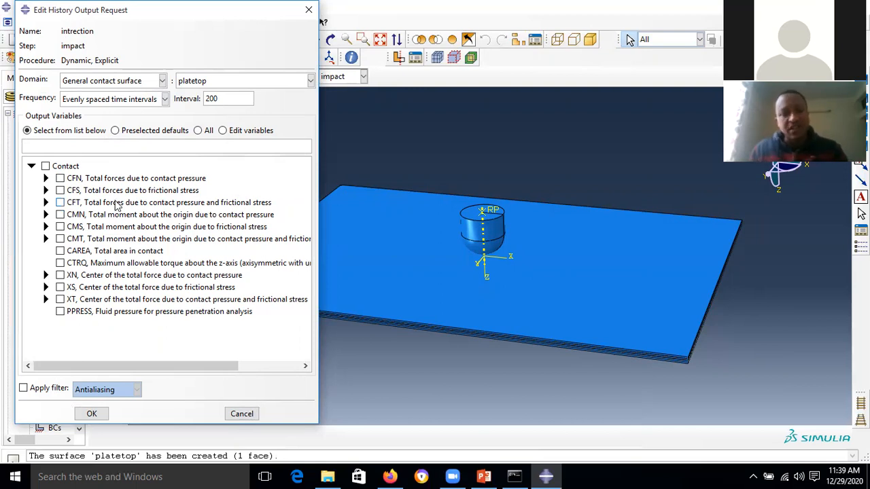
pyautogui.click(46, 203)
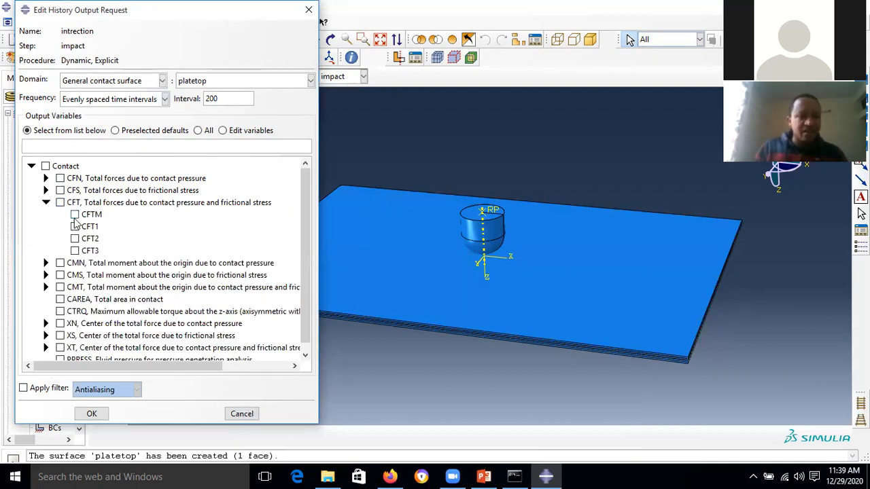
pyautogui.click(74, 251)
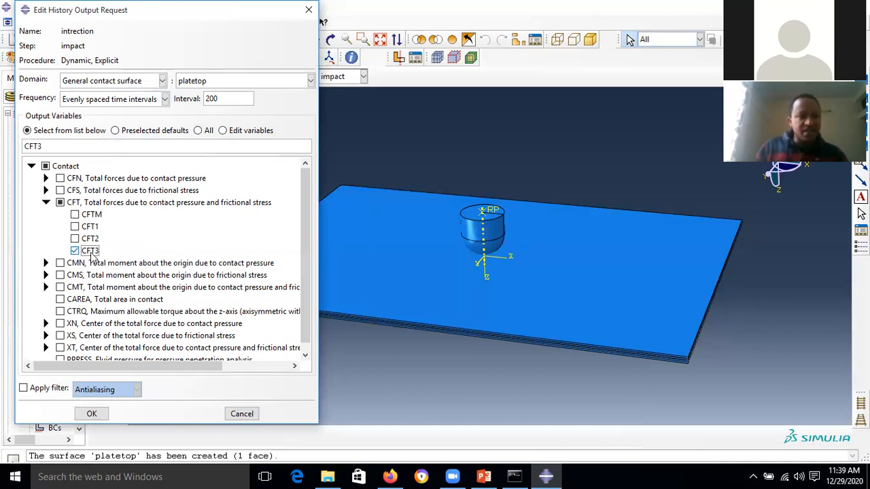
pyautogui.click(45, 202)
pyautogui.click(46, 190)
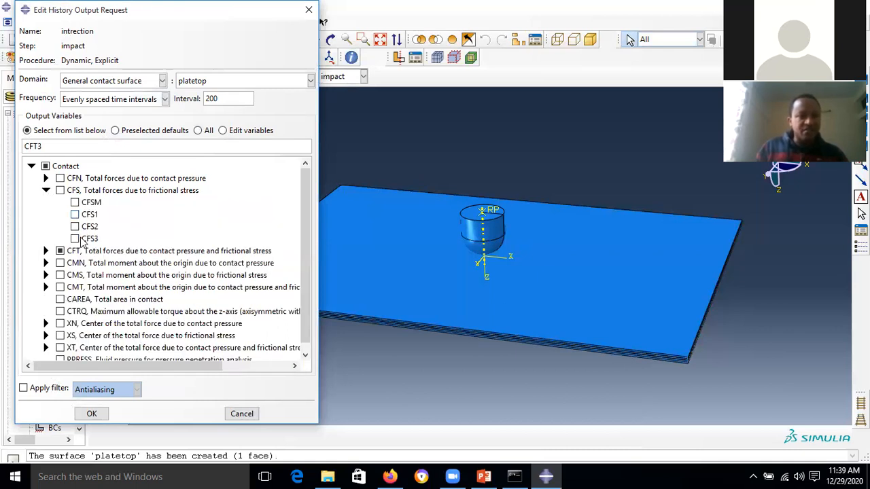
pyautogui.click(75, 239)
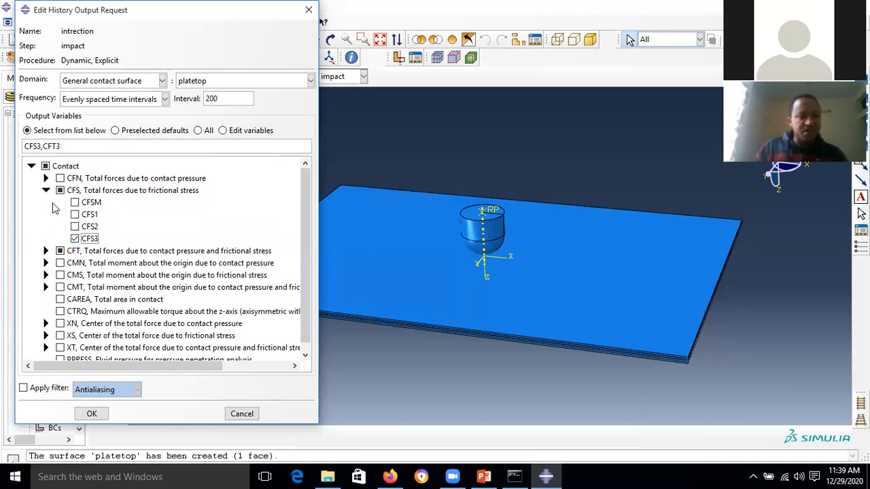
pyautogui.click(46, 190)
# - Add CFN3 and CAREA, then save the history output request
pyautogui.click(46, 178)
pyautogui.click(75, 226)
pyautogui.click(46, 178)
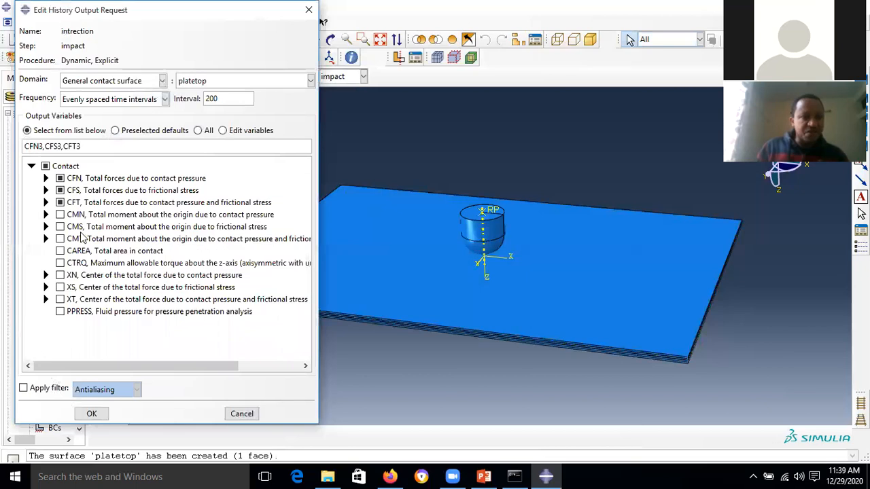
pyautogui.click(30, 167)
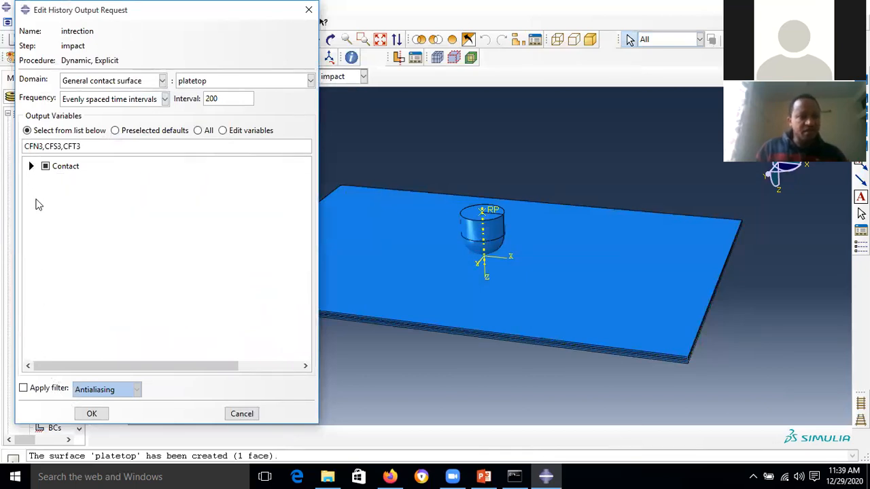
pyautogui.click(31, 167)
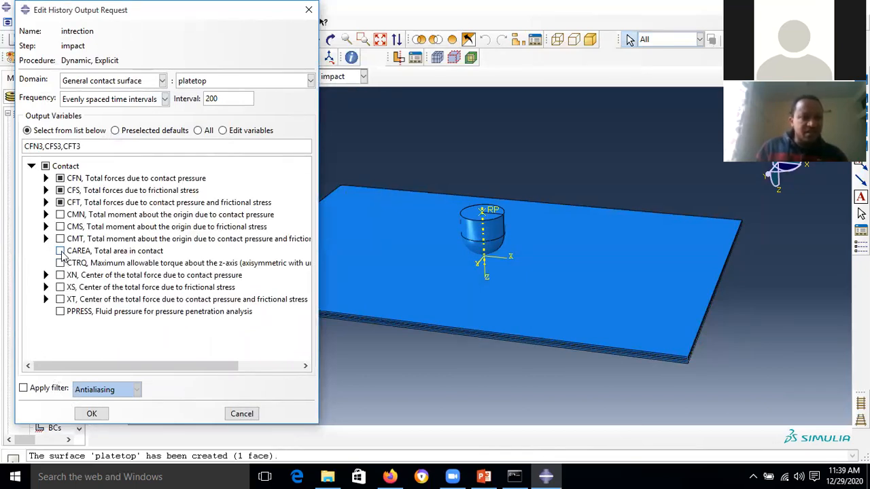
pyautogui.click(61, 250)
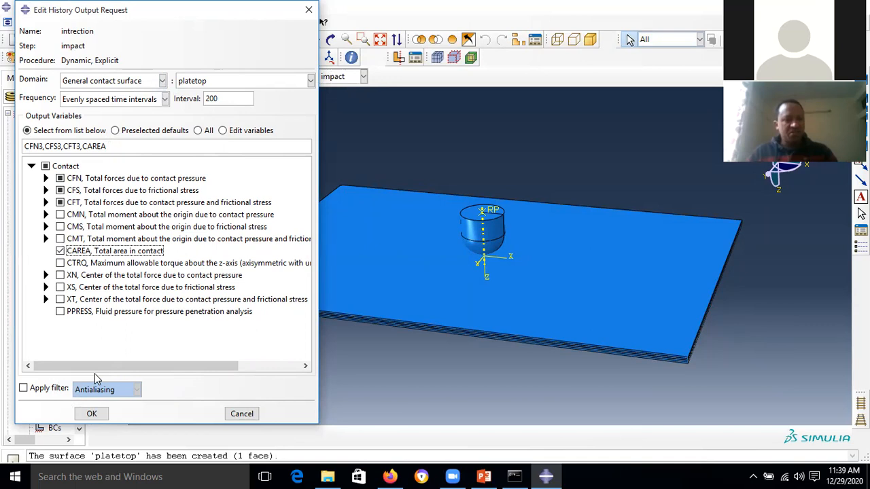
pyautogui.click(92, 414)
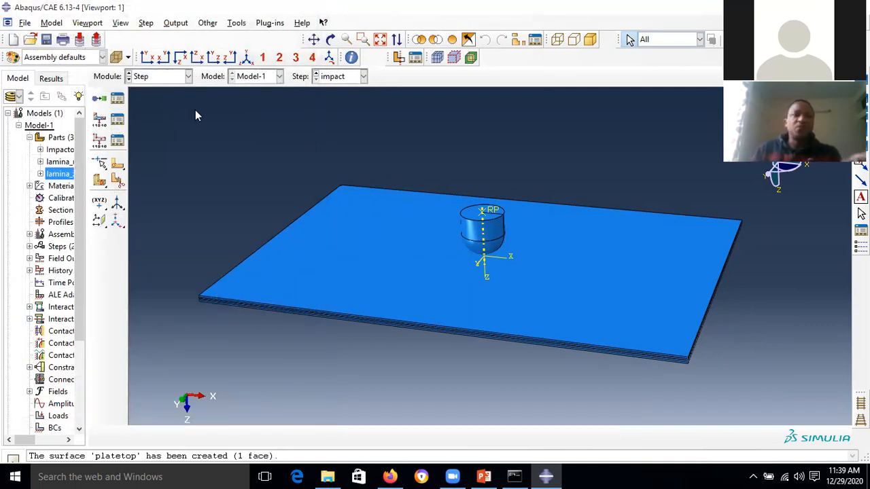
# - Switch to the Interaction module
pyautogui.click(188, 76)
pyautogui.click(166, 139)
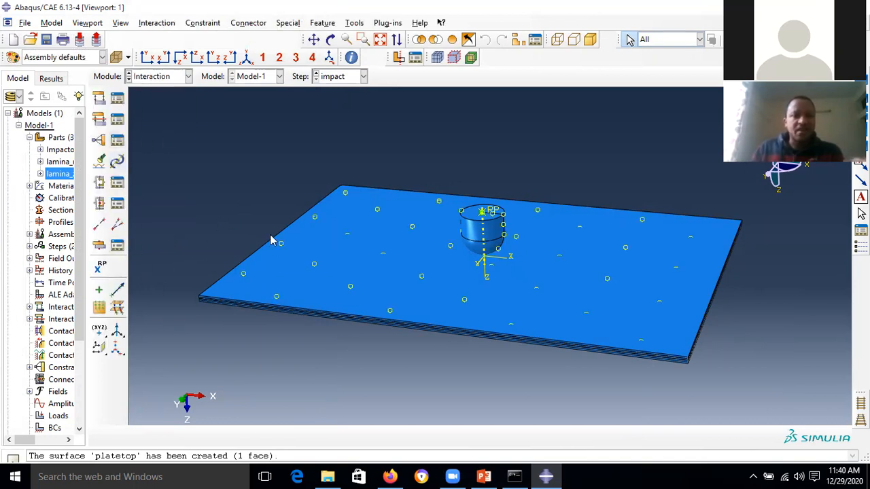
pyautogui.click(188, 76)
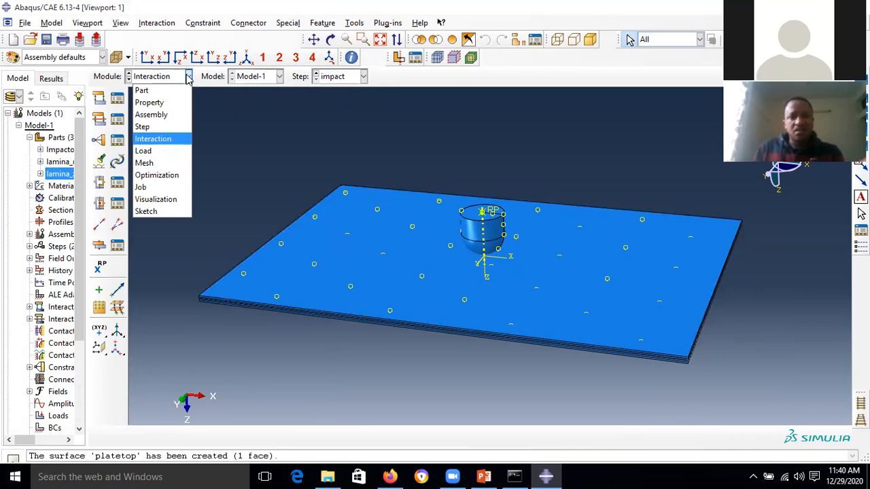
pyautogui.click(189, 76)
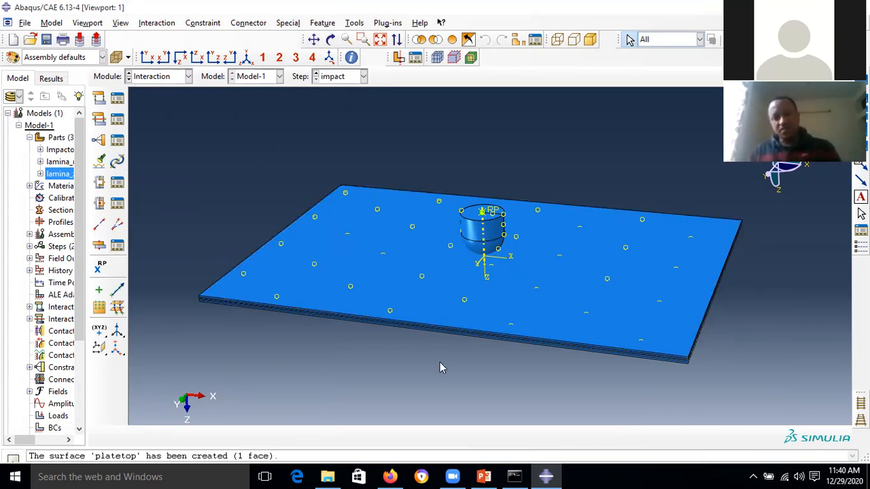
# - Run the tutorial slide show from slide 18 and advance to the 'Creating constraint' slide on constraining the rigid impactor
pyautogui.click(483, 476)
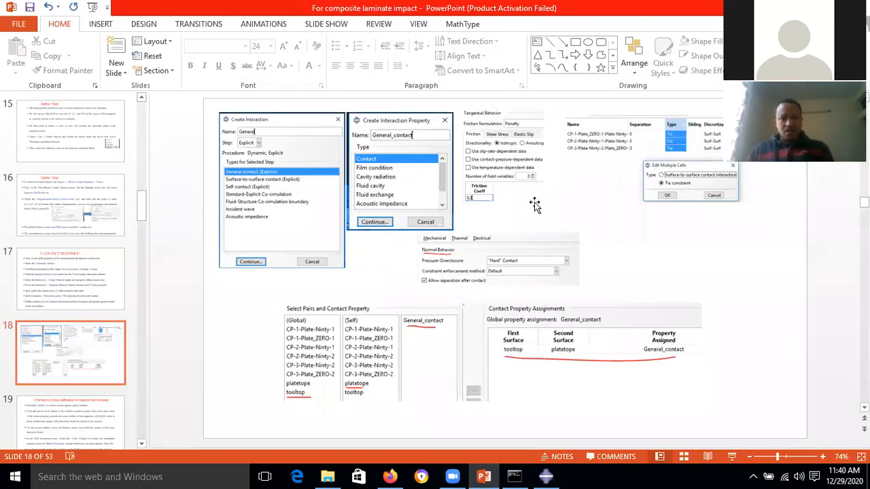
pyautogui.scroll(-2, 607, 390)
pyautogui.scroll(-1, 607, 391)
pyautogui.scroll(2, 621, 401)
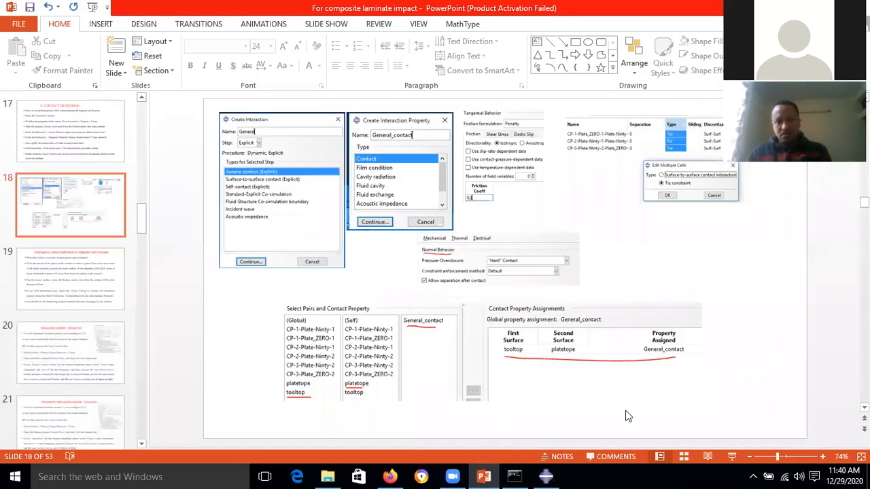
pyautogui.click(731, 456)
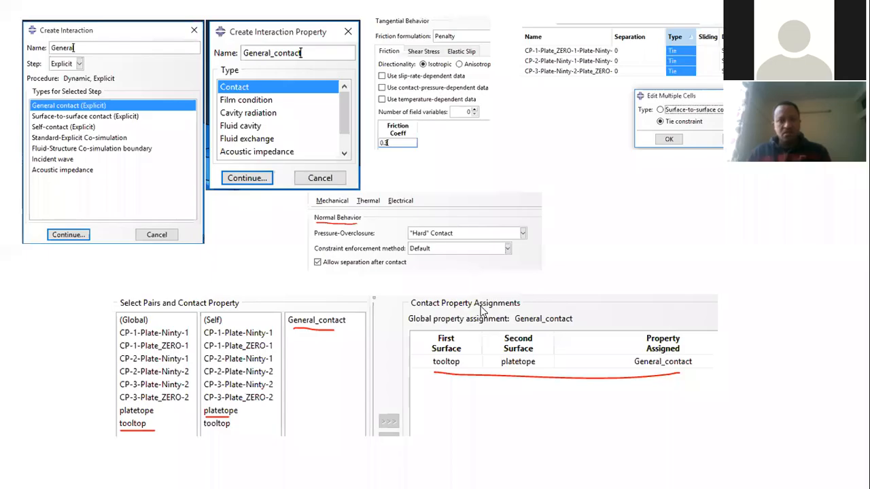
pyautogui.scroll(-1, 487, 309)
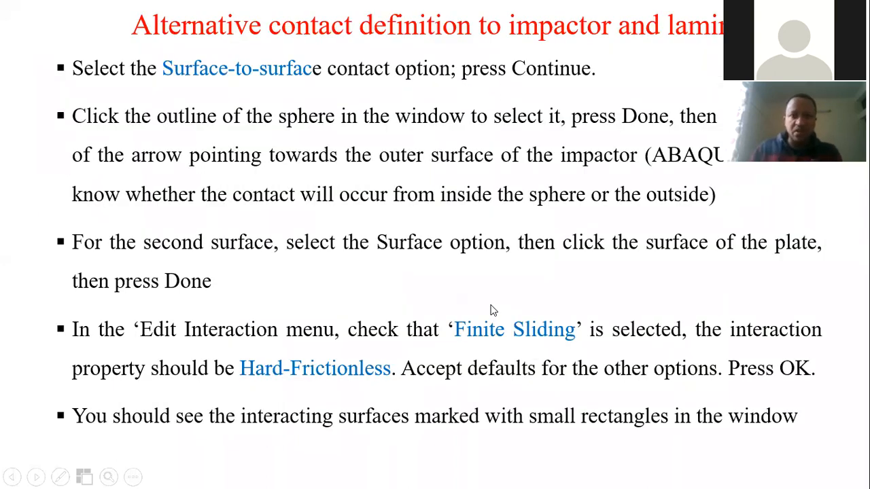
pyautogui.scroll(1, 487, 153)
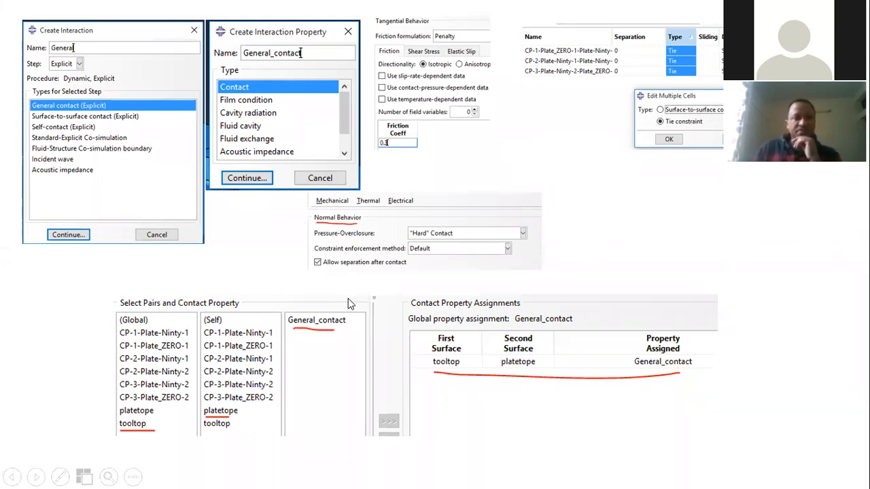
pyautogui.scroll(-2, 348, 298)
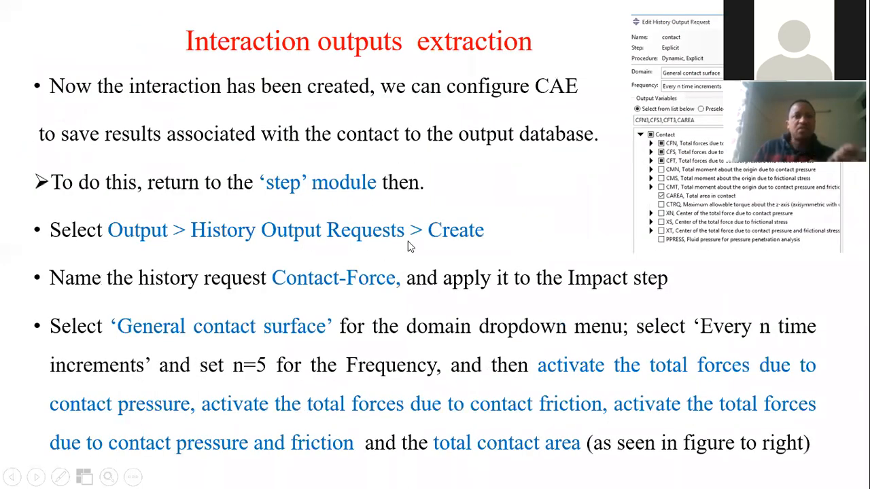
pyautogui.scroll(-1, 360, 164)
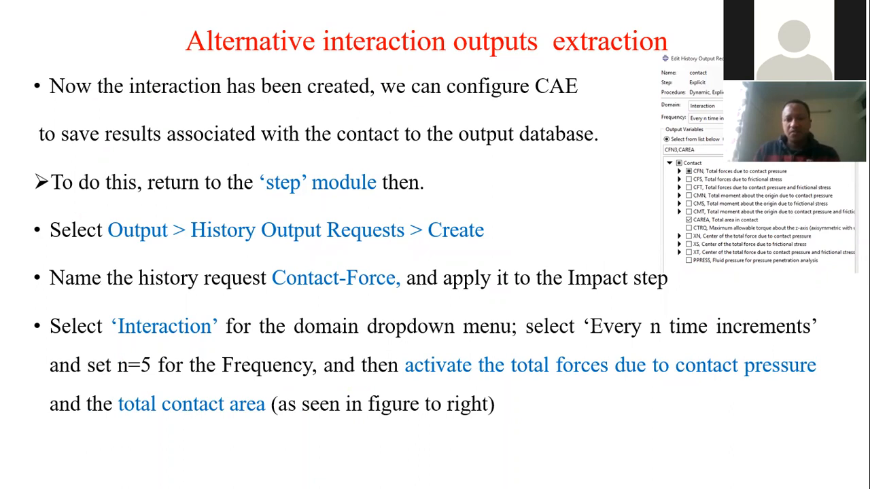
pyautogui.press('Right')
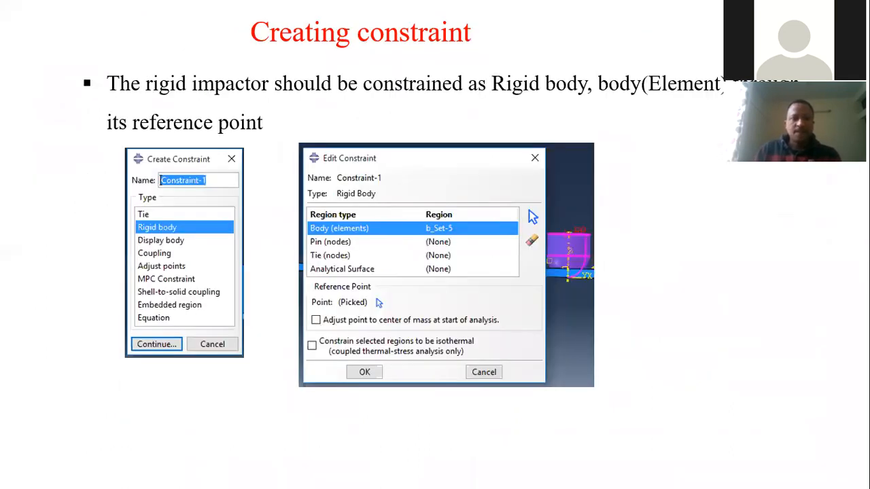
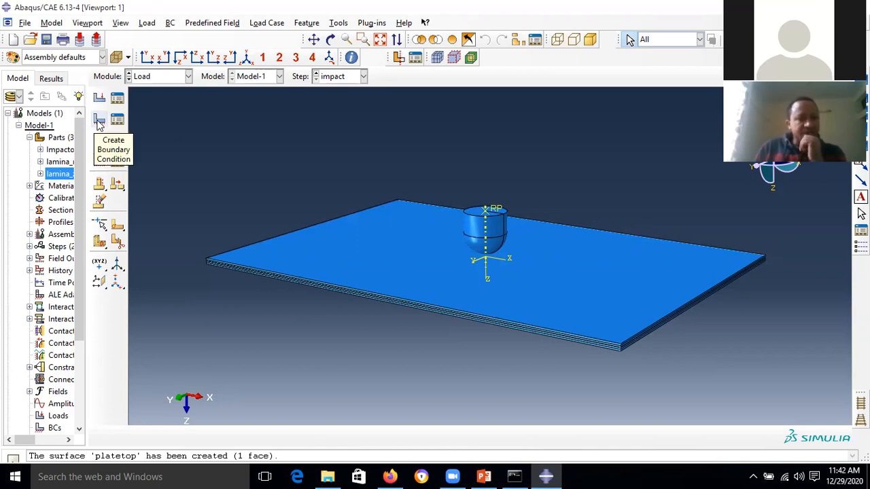
# - Create a mechanical boundary condition named SSSS in the Initial step
pyautogui.click(99, 121)
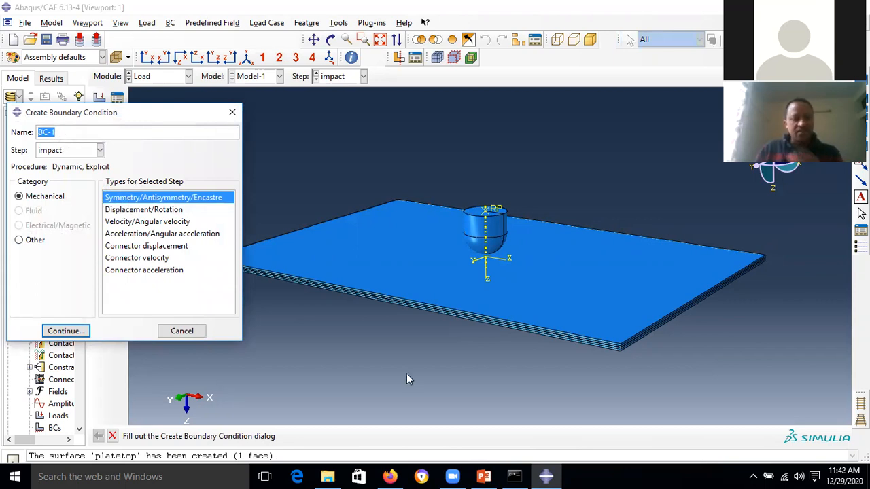
pyautogui.write('s')
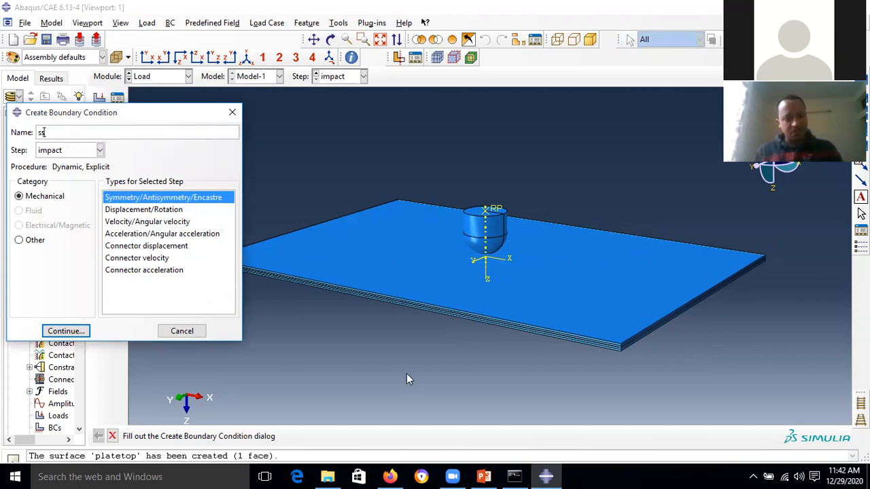
pyautogui.write('SS')
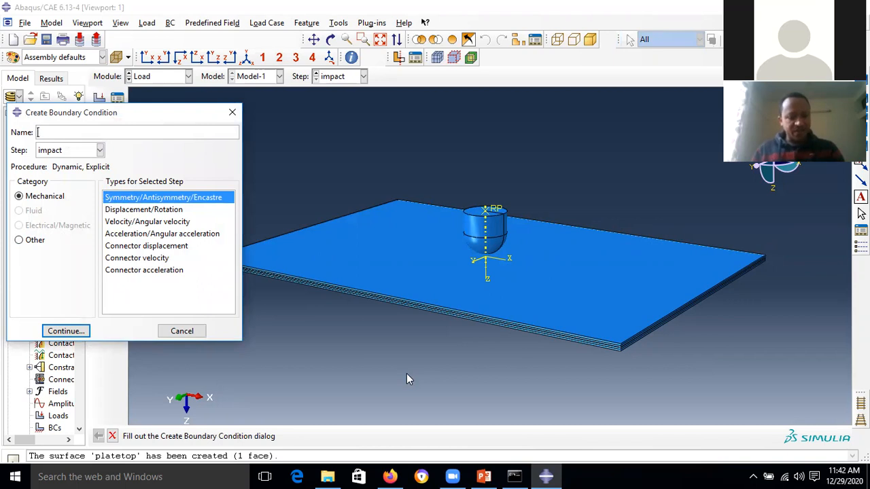
pyautogui.write('SS')
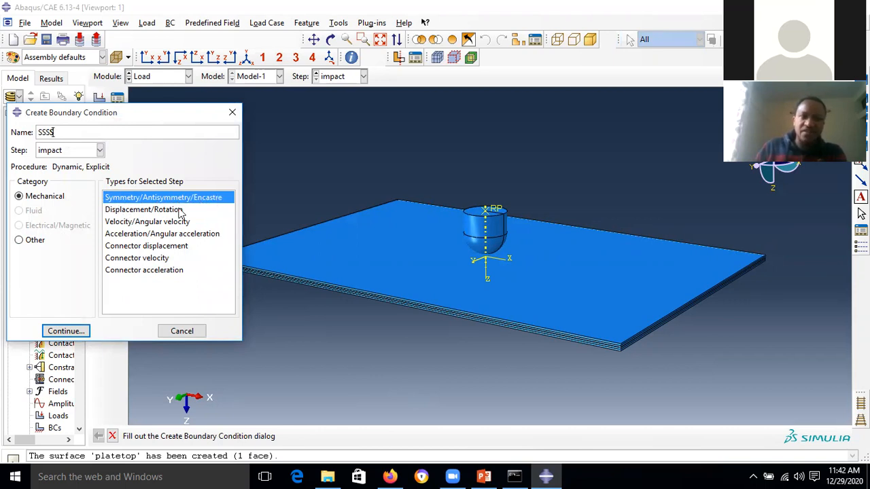
pyautogui.click(100, 150)
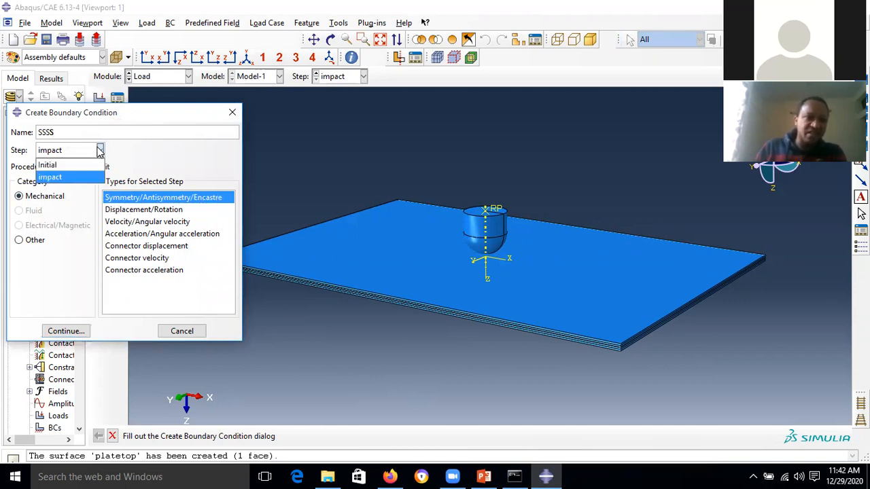
pyautogui.click(65, 169)
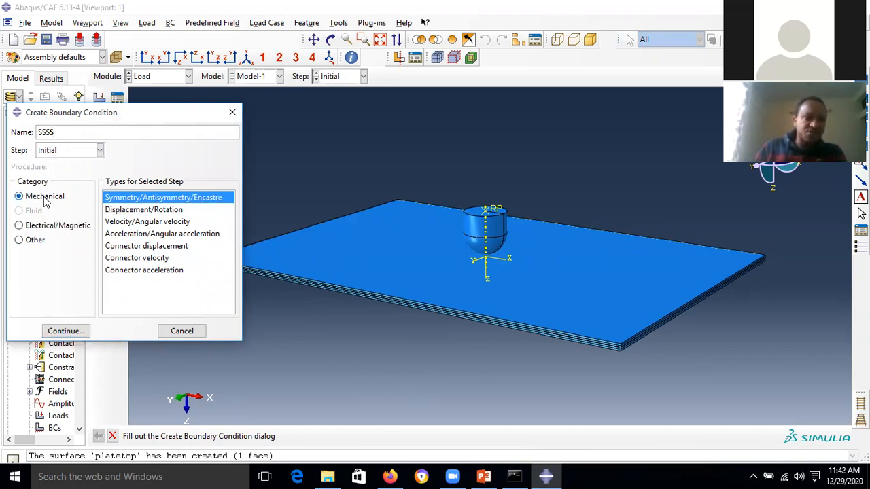
pyautogui.click(66, 331)
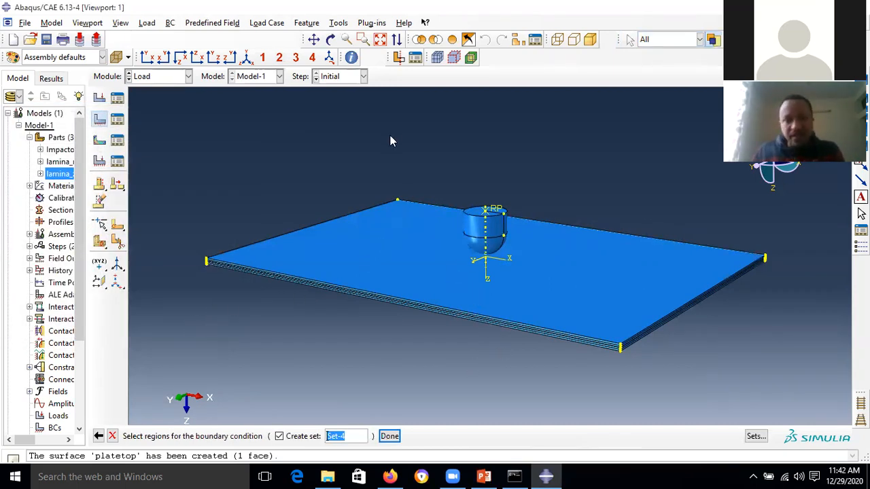
# - Restrict picking to edges and select the plate's front and right bottom edges
pyautogui.click(699, 40)
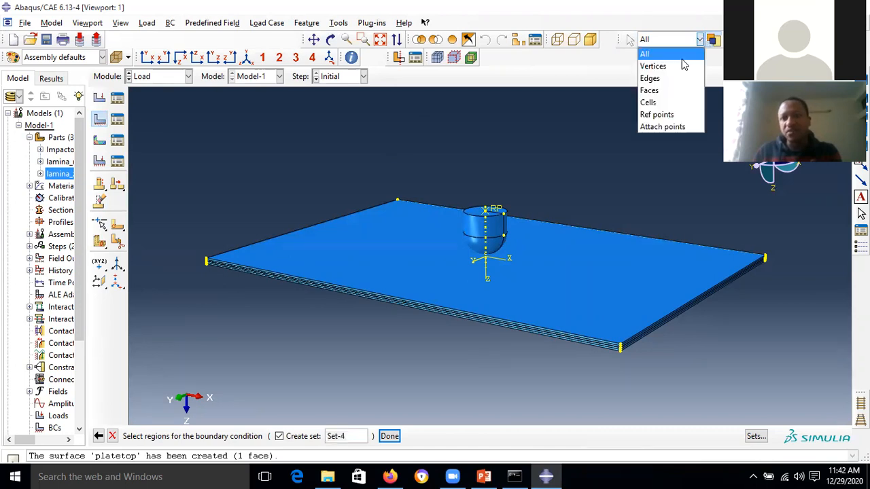
pyautogui.click(651, 78)
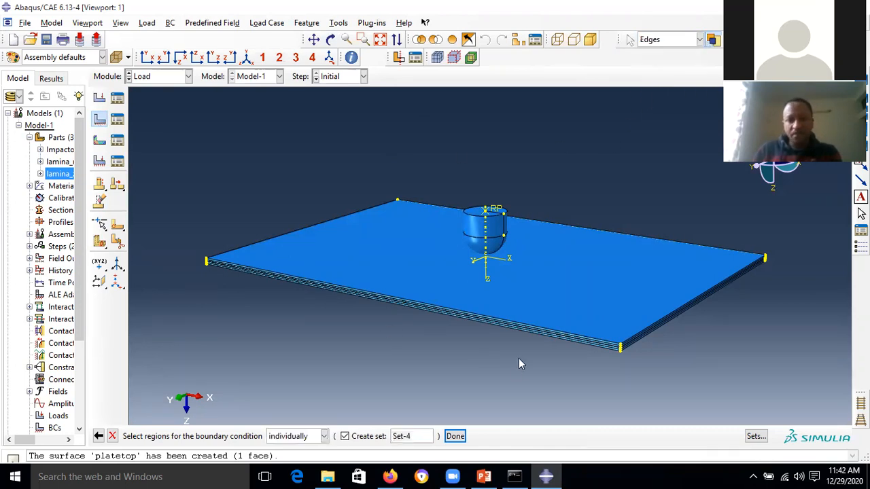
pyautogui.scroll(5, 538, 333)
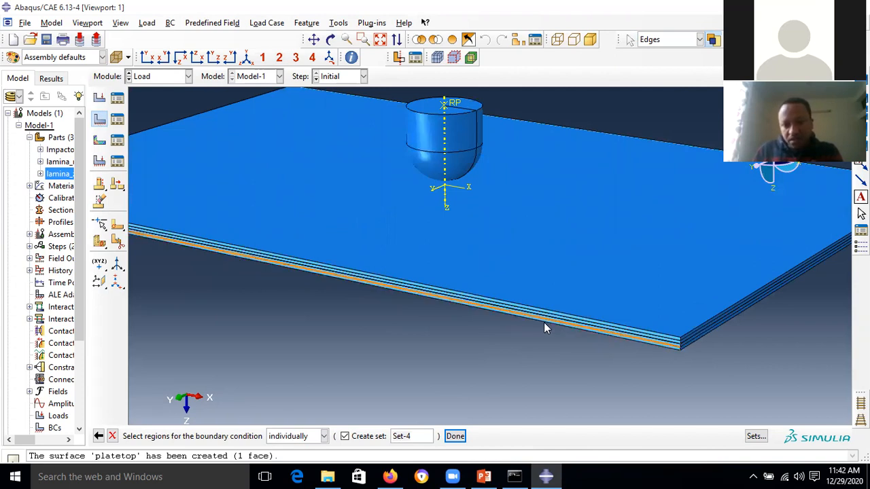
pyautogui.click(543, 324)
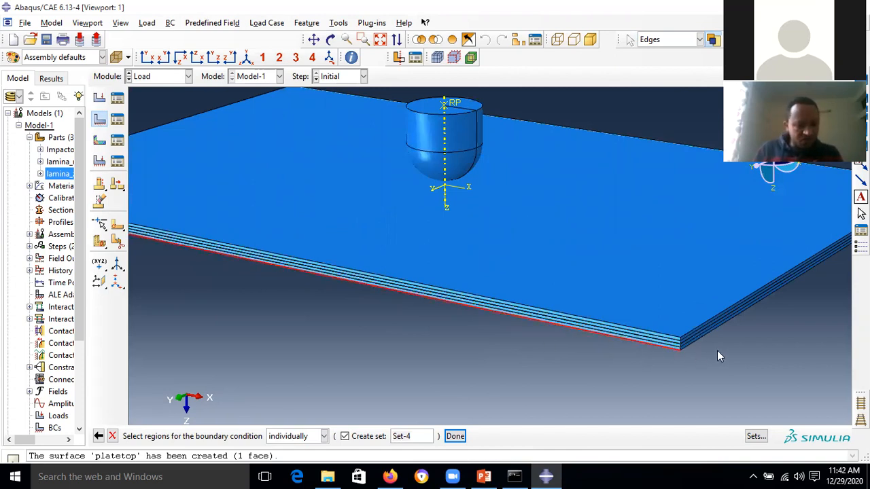
pyautogui.keyDown('shift'); pyautogui.click(714, 330); pyautogui.keyUp('shift')
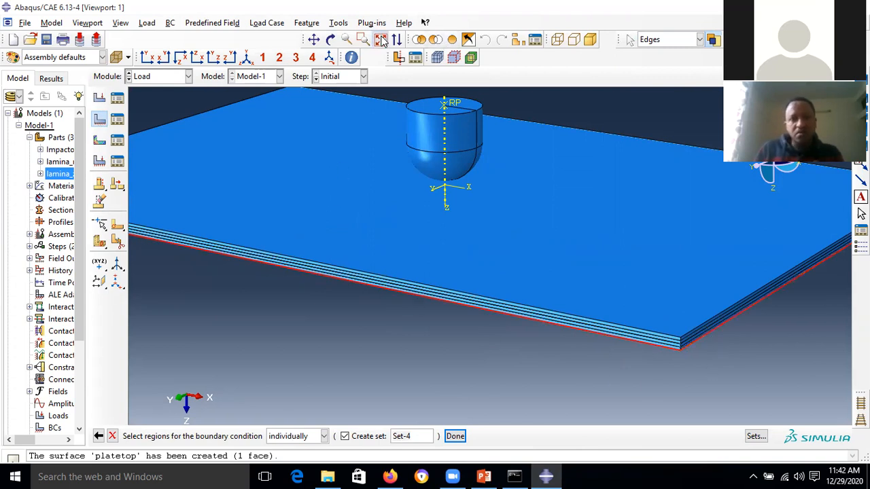
# - Rotate the plate, add its remaining two bottom edges, and finish the selection
pyautogui.click(380, 39)
pyautogui.click(330, 39)
pyautogui.moveTo(454, 249); pyautogui.dragTo(596, 156)
pyautogui.moveTo(496, 288); pyautogui.dragTo(569, 258)
pyautogui.click(330, 40)
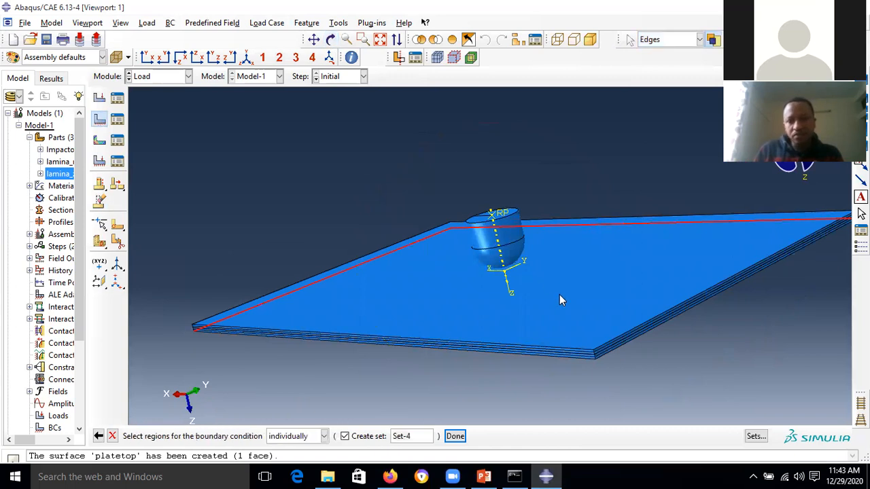
pyautogui.scroll(-2, 559, 294)
pyautogui.scroll(-1, 601, 374)
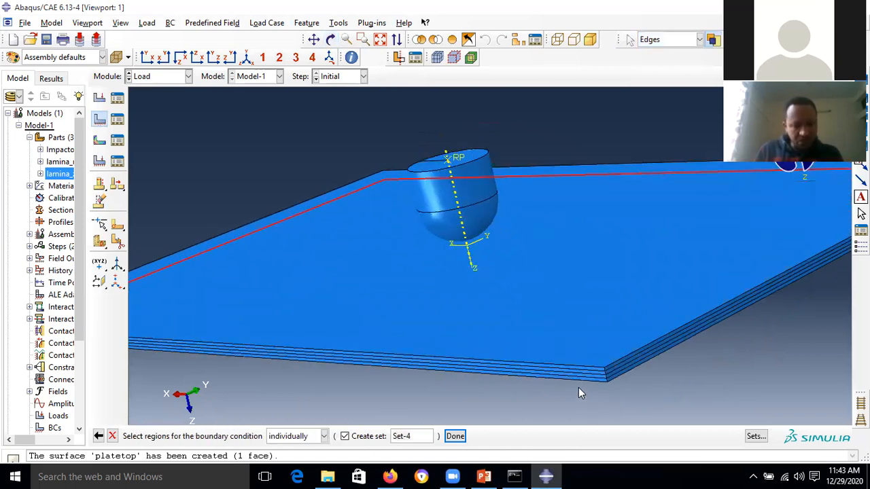
pyautogui.click(583, 386)
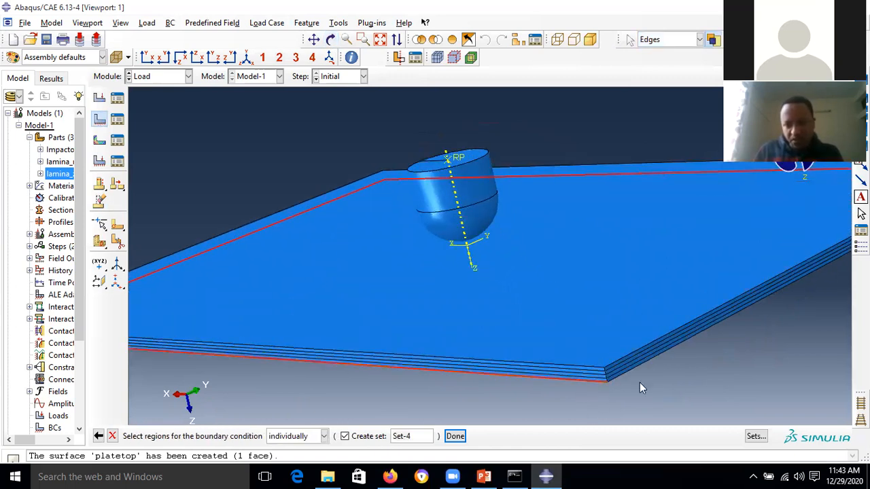
pyautogui.keyDown('shift'); pyautogui.click(629, 372); pyautogui.keyUp('shift')
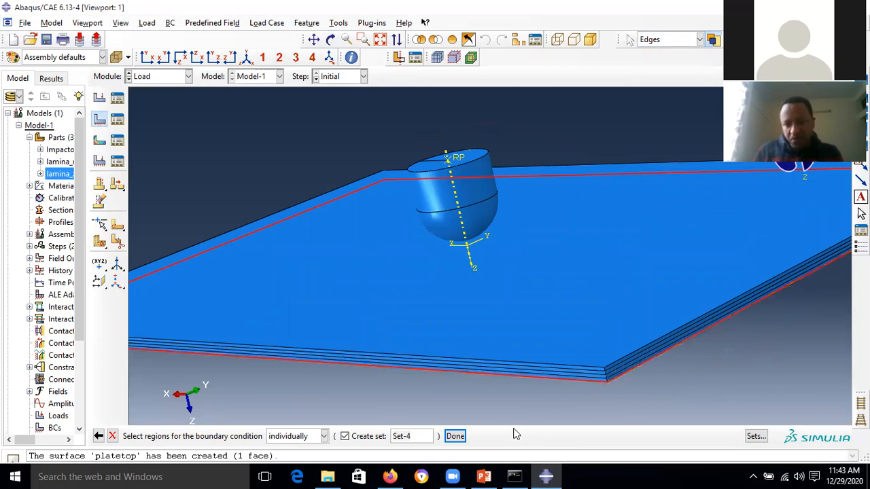
pyautogui.click(455, 436)
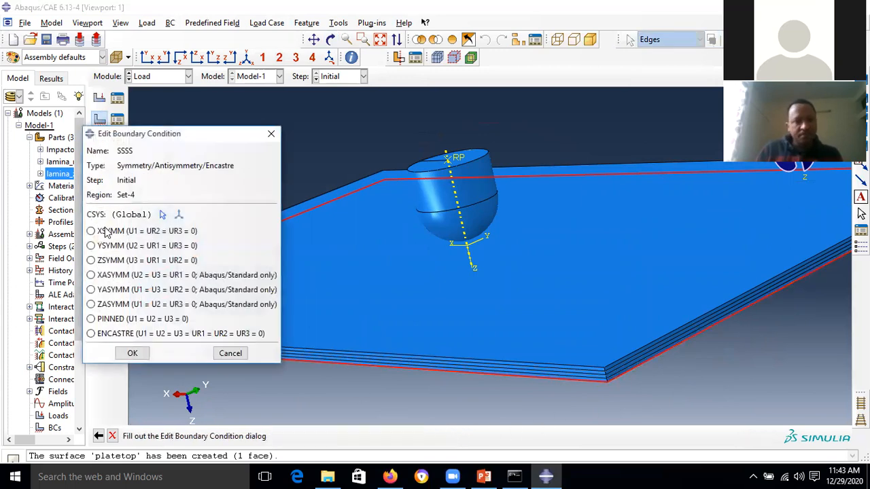
# - Make SSSS pinned (U1=U2=U3=0) and orbit the view to check the pinned edges
pyautogui.click(113, 319)
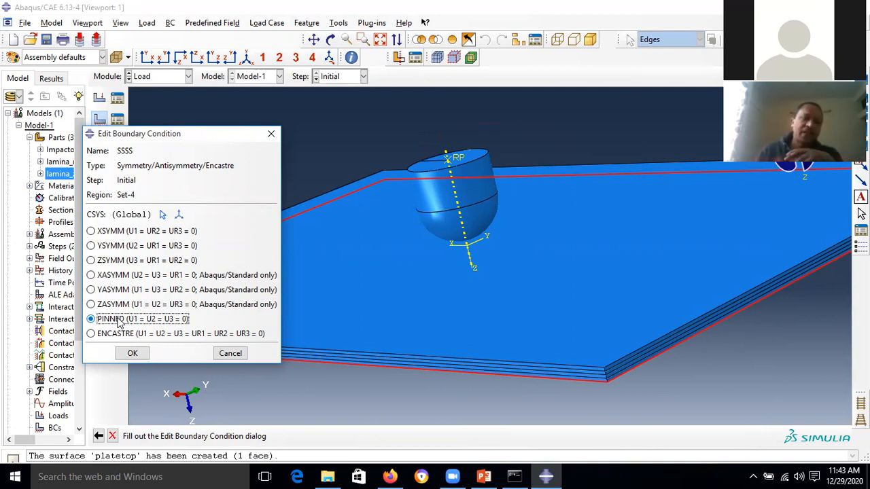
pyautogui.click(134, 354)
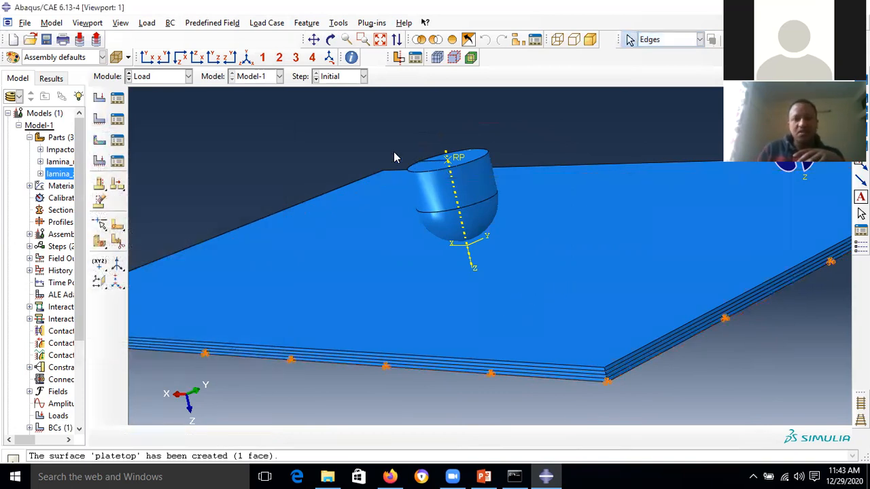
pyautogui.click(331, 40)
pyautogui.moveTo(405, 150); pyautogui.dragTo(449, 170)
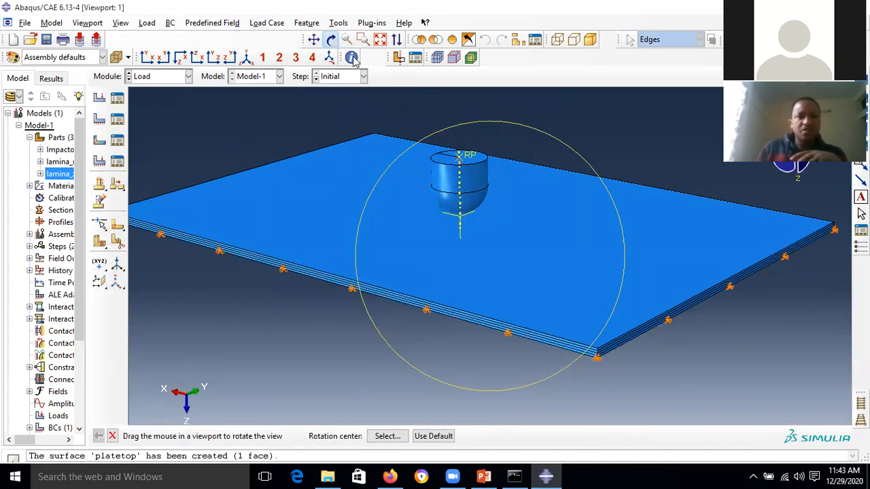
pyautogui.click(333, 40)
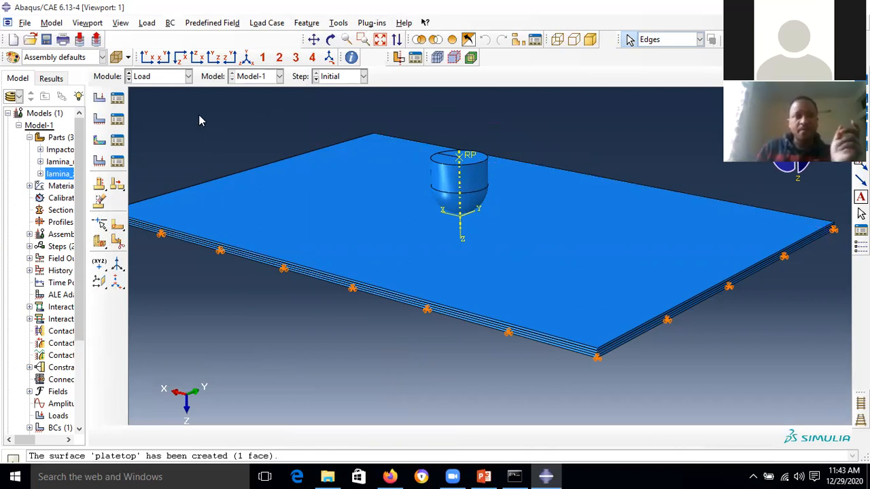
pyautogui.click(99, 119)
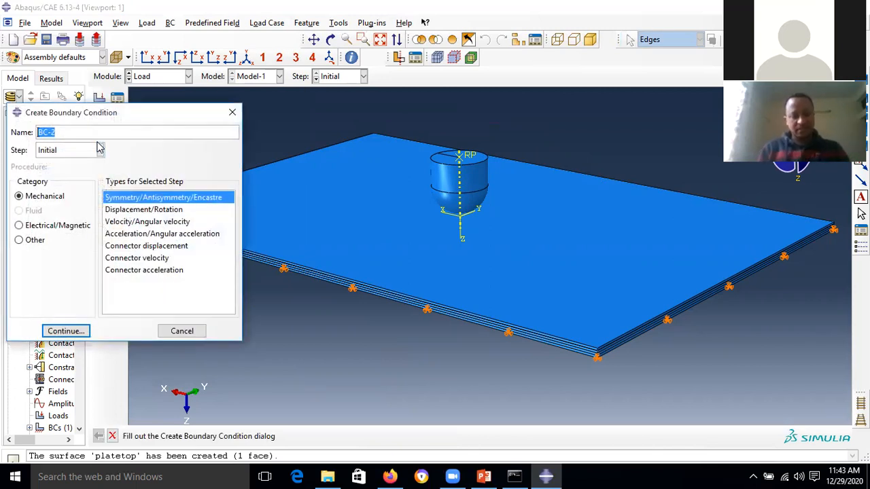
# - Name the new boundary condition Z-motion with the Displacement/Rotation type
pyautogui.write('Z')
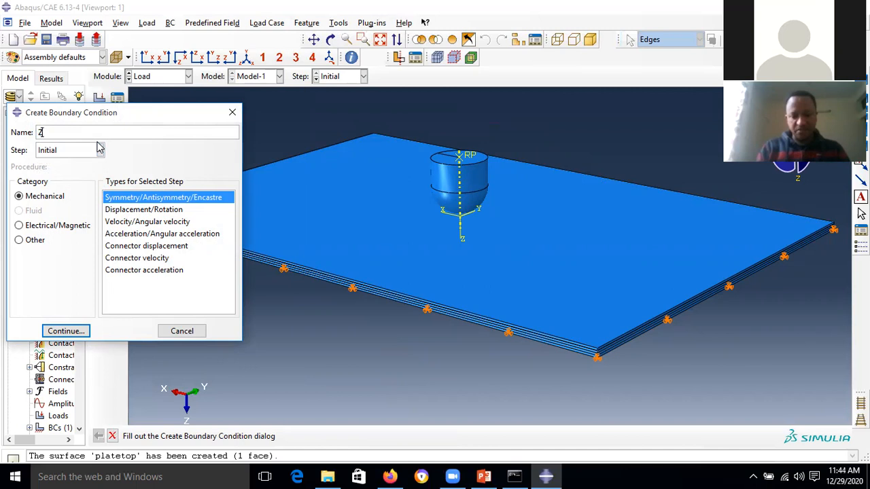
pyautogui.write('-motion')
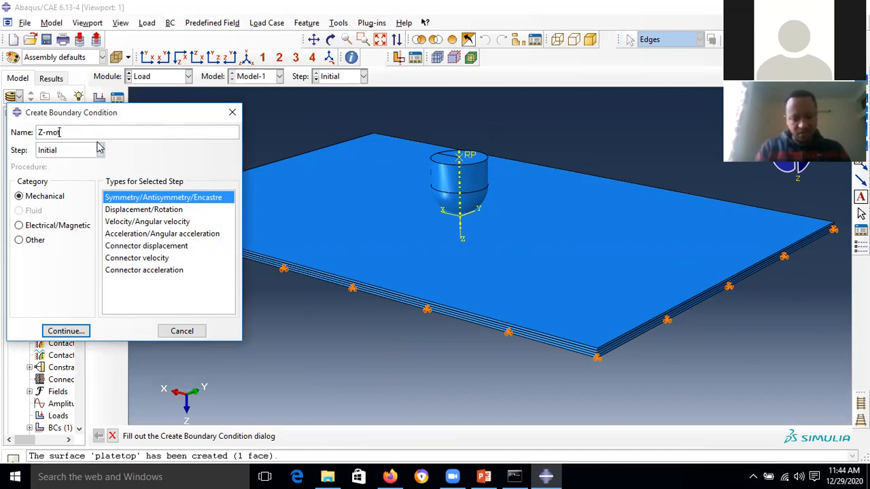
pyautogui.click(138, 212)
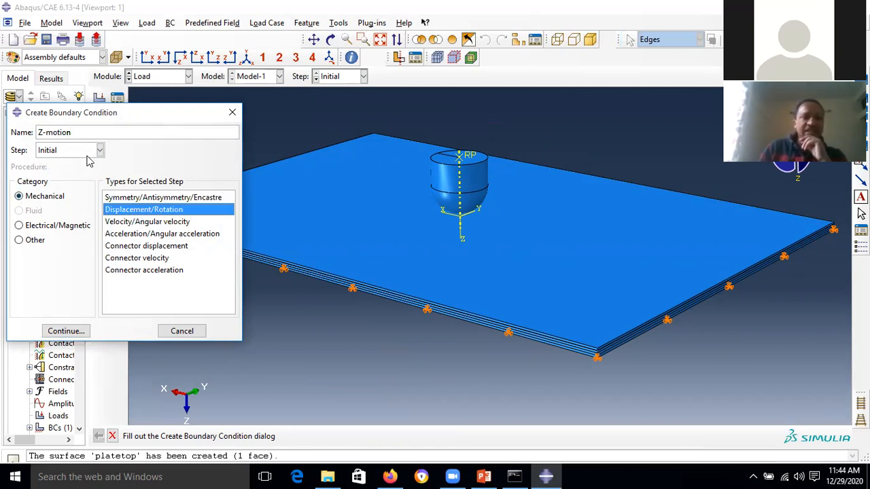
pyautogui.click(66, 331)
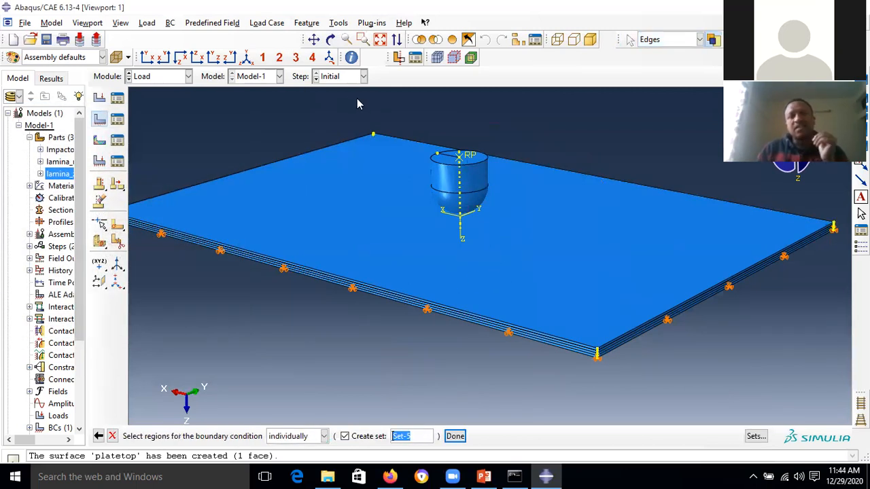
# - Set the selection filter to All and pick the impactor's reference point as the region
pyautogui.click(459, 158)
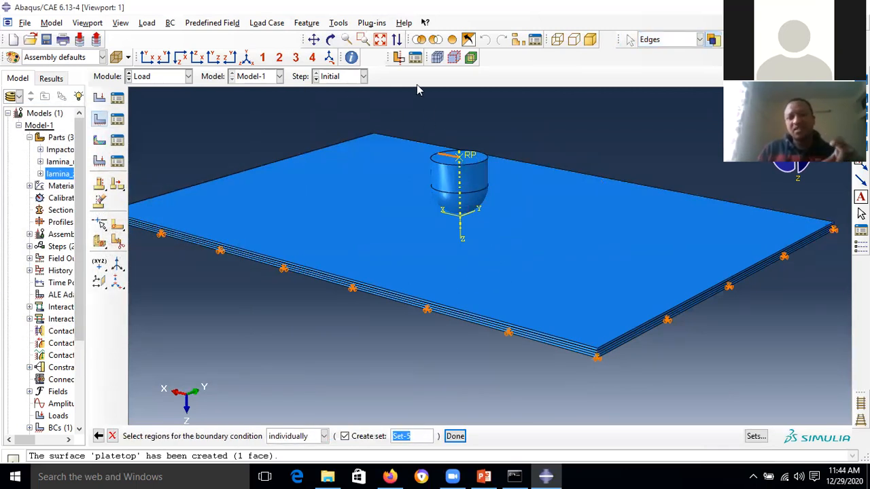
pyautogui.click(330, 40)
pyautogui.moveTo(451, 182); pyautogui.dragTo(463, 155)
pyautogui.click(331, 40)
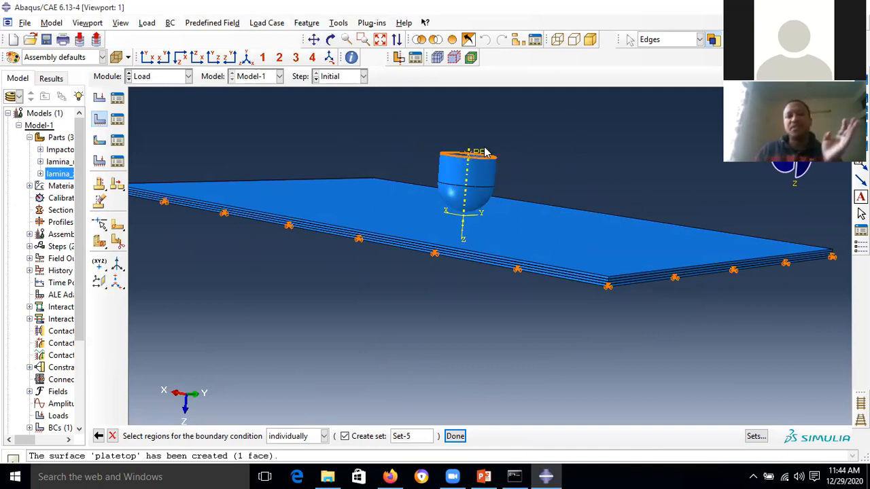
pyautogui.click(678, 42)
pyautogui.click(668, 54)
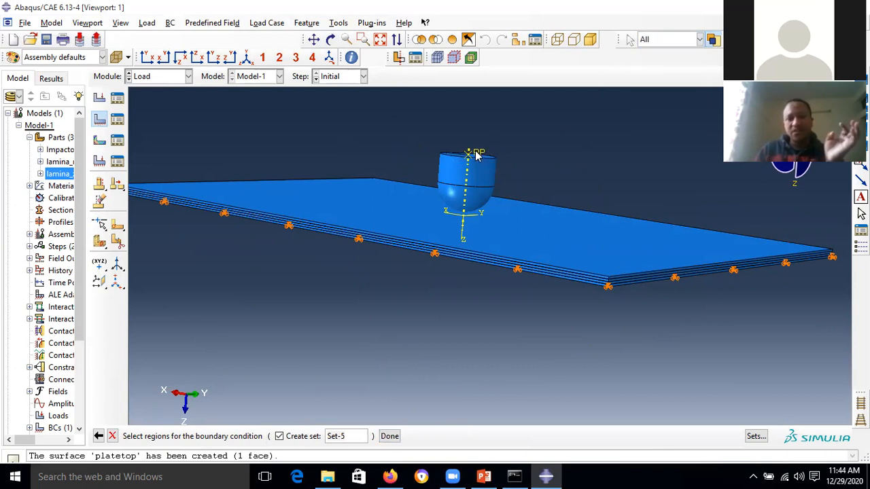
pyautogui.click(476, 155)
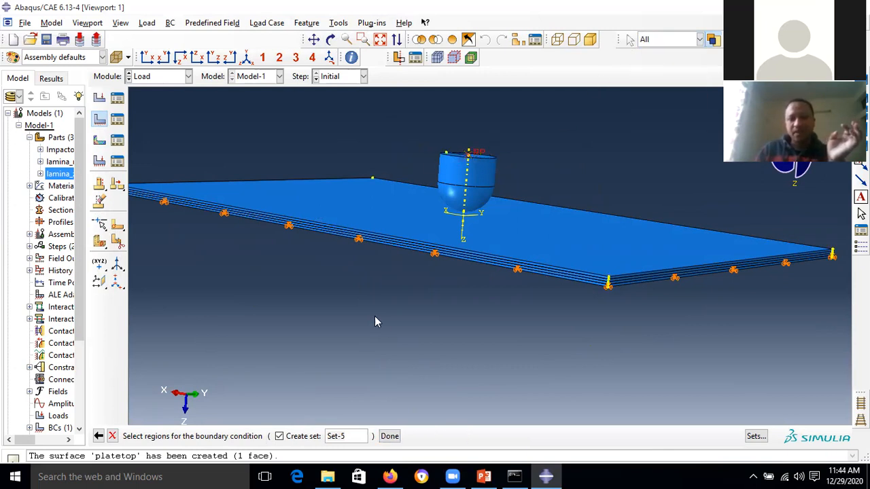
pyautogui.click(390, 436)
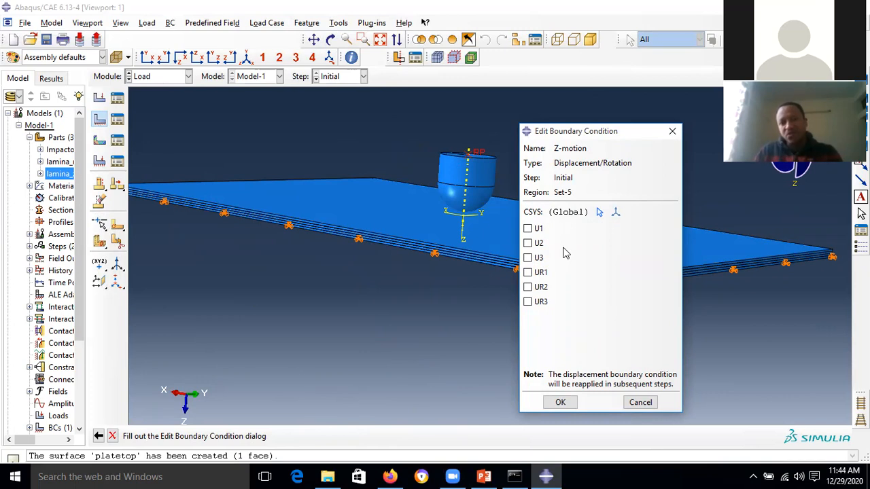
# - Fix U1, U2, UR1, UR2 and UR3 on the impactor RP, leaving U3 free
pyautogui.click(534, 230)
pyautogui.click(536, 243)
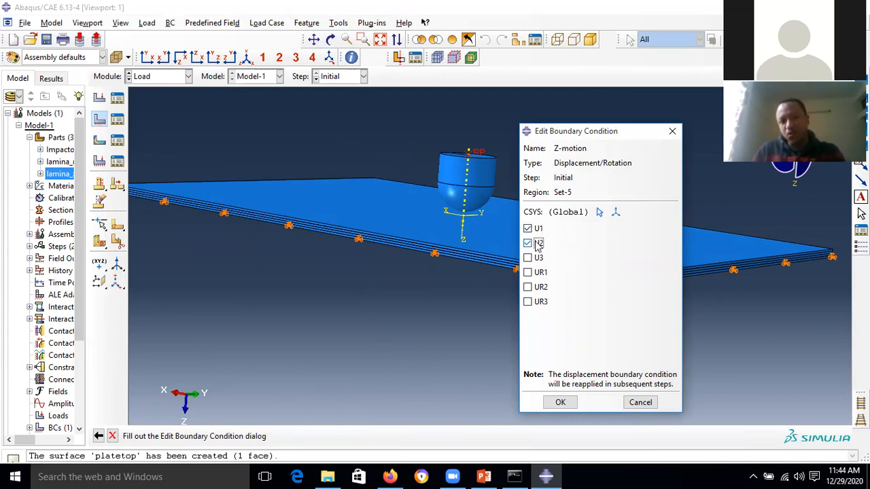
pyautogui.click(539, 272)
pyautogui.click(540, 286)
pyautogui.click(541, 302)
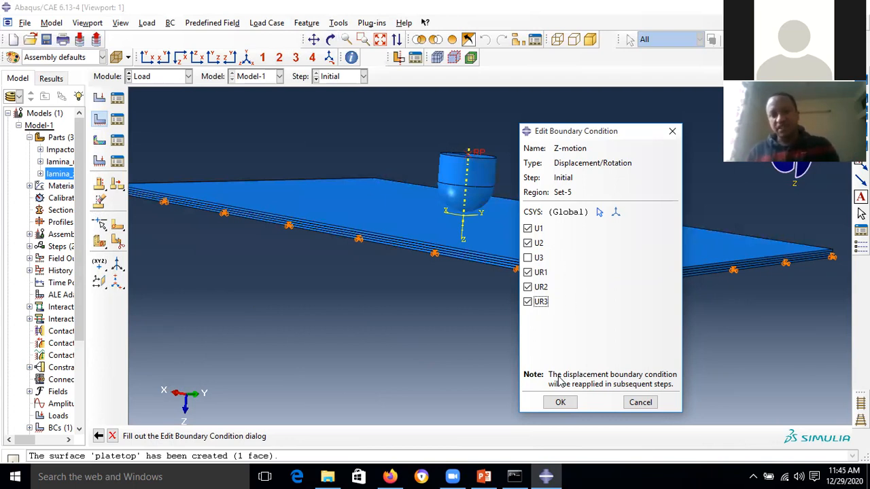
pyautogui.click(567, 402)
pyautogui.scroll(5, 472, 157)
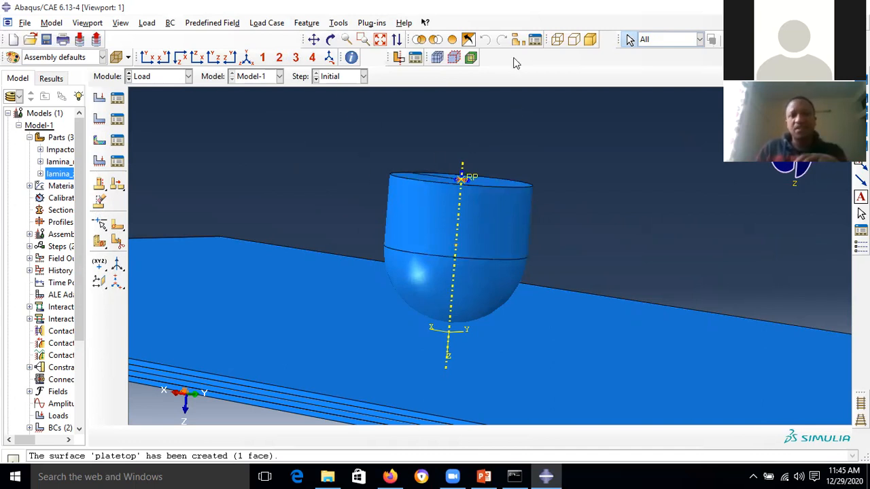
pyautogui.click(381, 40)
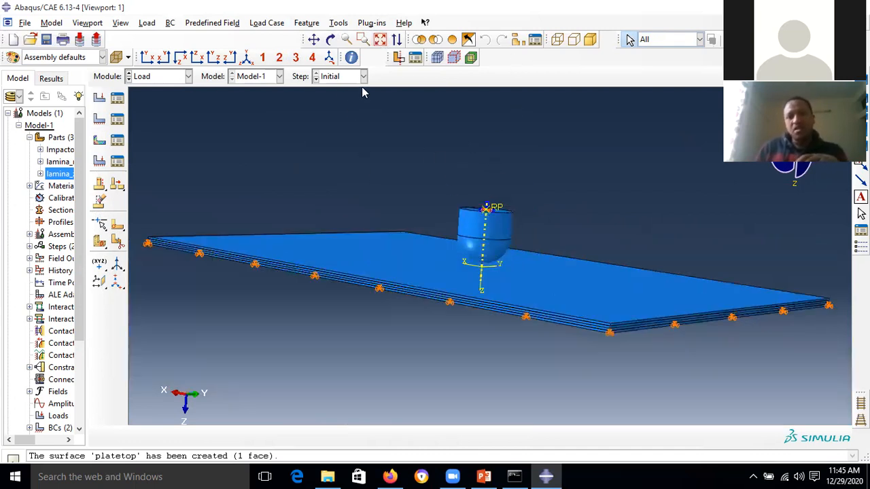
pyautogui.click(330, 40)
pyautogui.moveTo(442, 229); pyautogui.dragTo(431, 240)
pyautogui.click(330, 42)
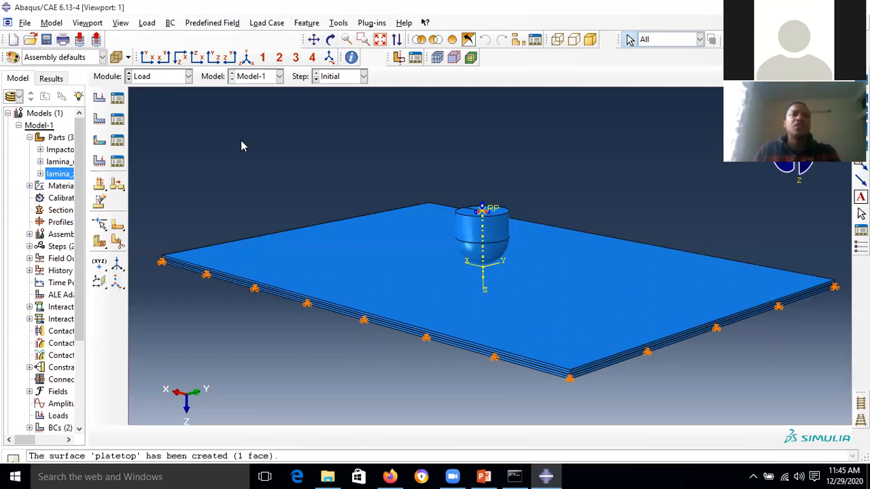
# - Create a Velocity predefined field on the impactor reference point with V3 = 2.5 in the Initial step
pyautogui.click(100, 141)
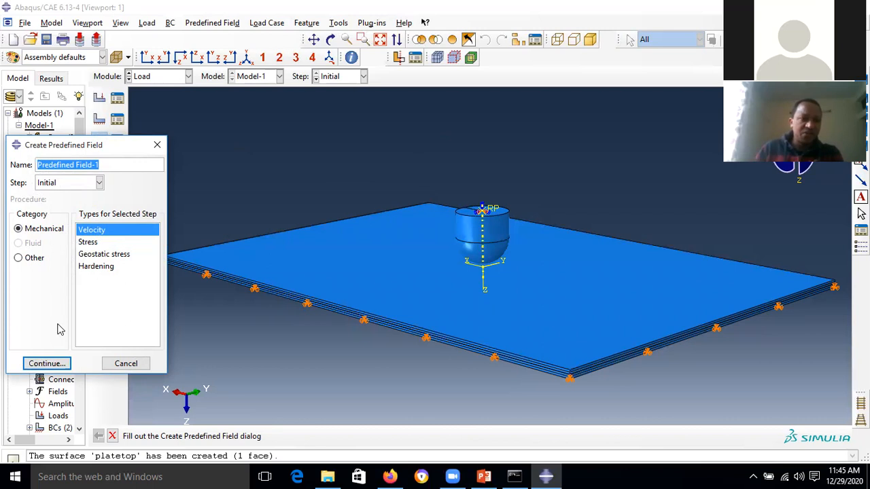
pyautogui.click(57, 363)
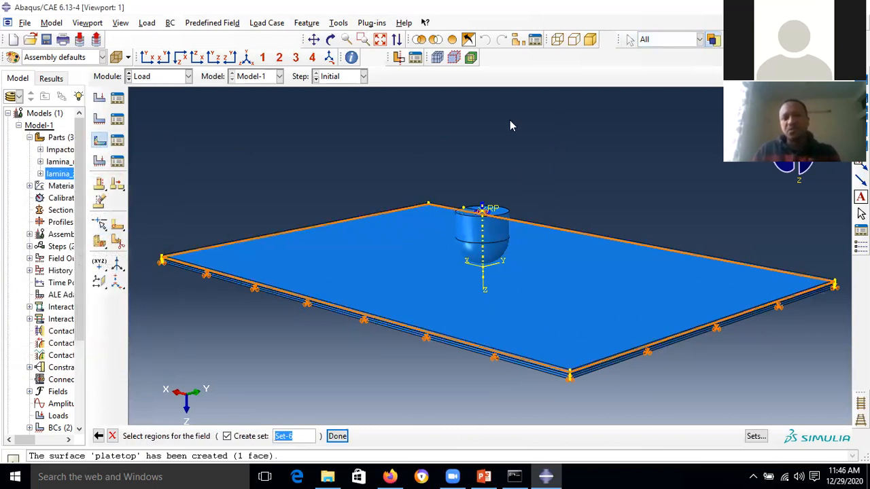
pyautogui.click(331, 40)
pyautogui.moveTo(484, 225); pyautogui.dragTo(486, 191)
pyautogui.click(331, 40)
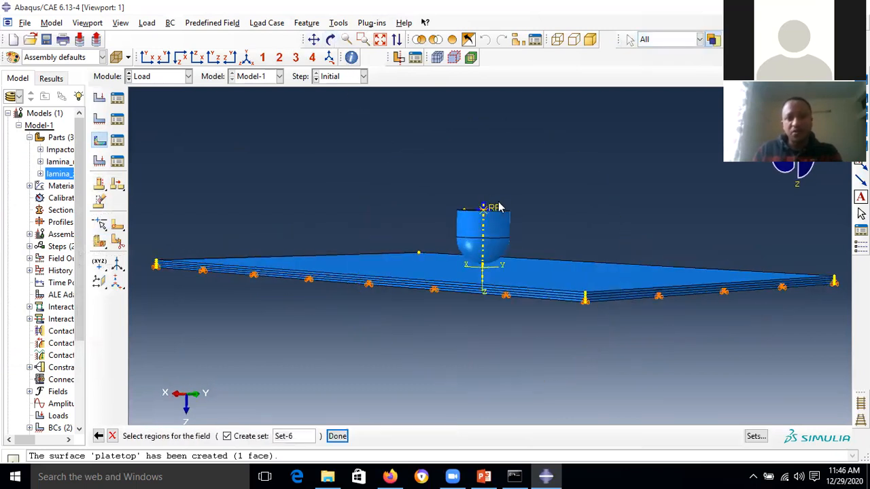
pyautogui.click(491, 209)
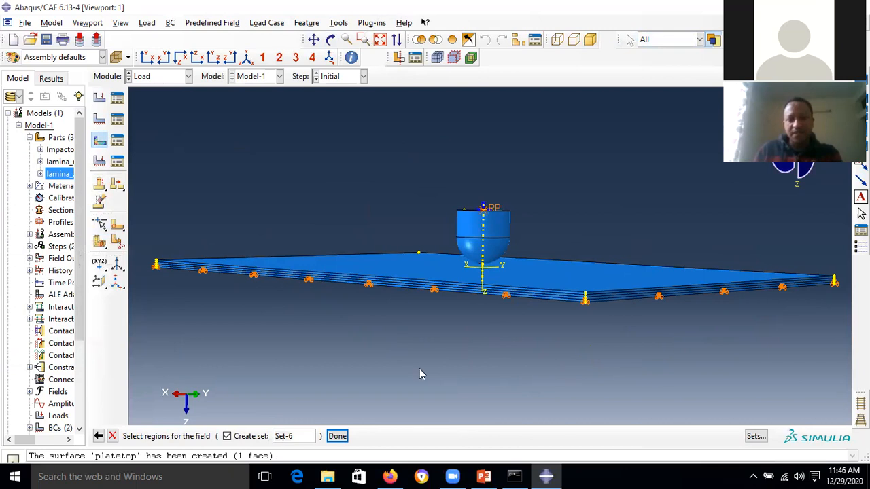
pyautogui.click(338, 436)
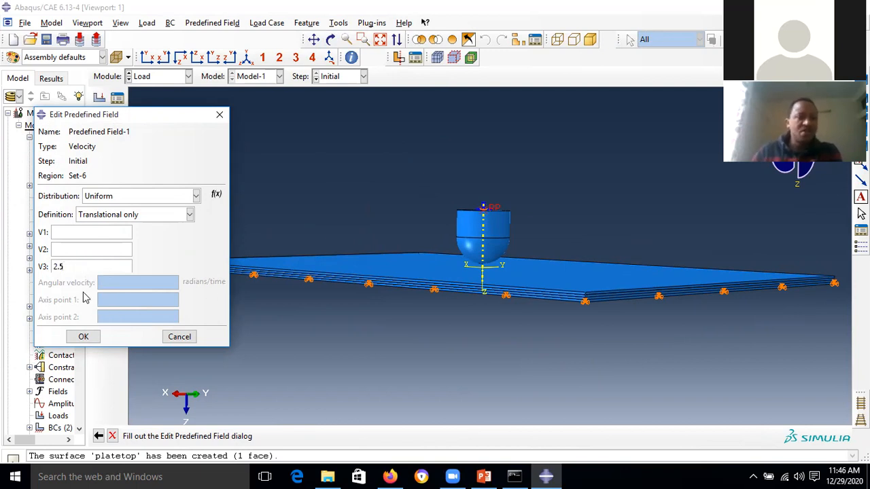
pyautogui.click(86, 337)
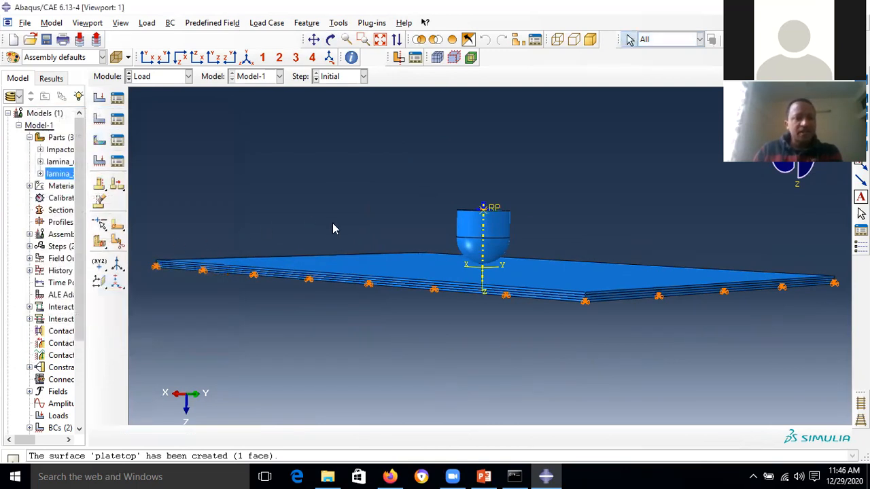
# - Edit Predefined Field-1 to clear the 0 values in V1 and V2, keeping V3 = 2.5
pyautogui.click(117, 140)
pyautogui.click(290, 146)
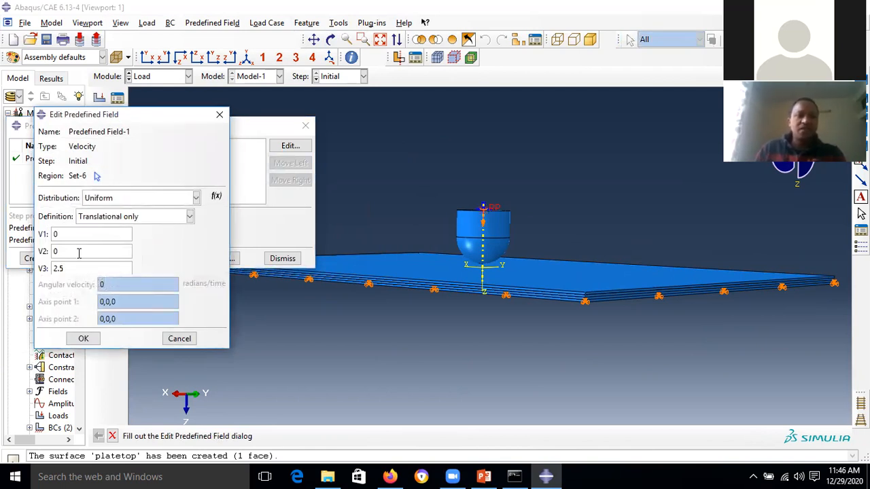
pyautogui.moveTo(77, 252); pyautogui.dragTo(30, 254)
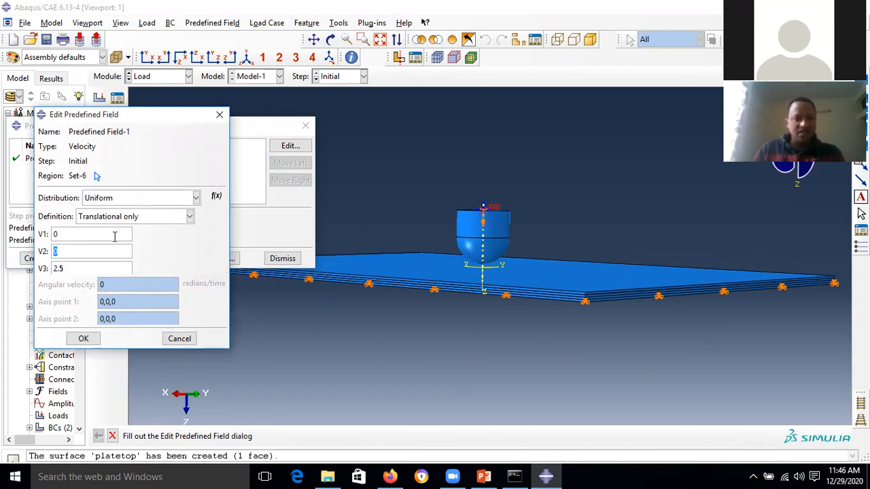
pyautogui.doubleClick(66, 234)
pyautogui.press('BackSpace')
pyautogui.moveTo(76, 250); pyautogui.dragTo(39, 256)
pyautogui.press('BackSpace')
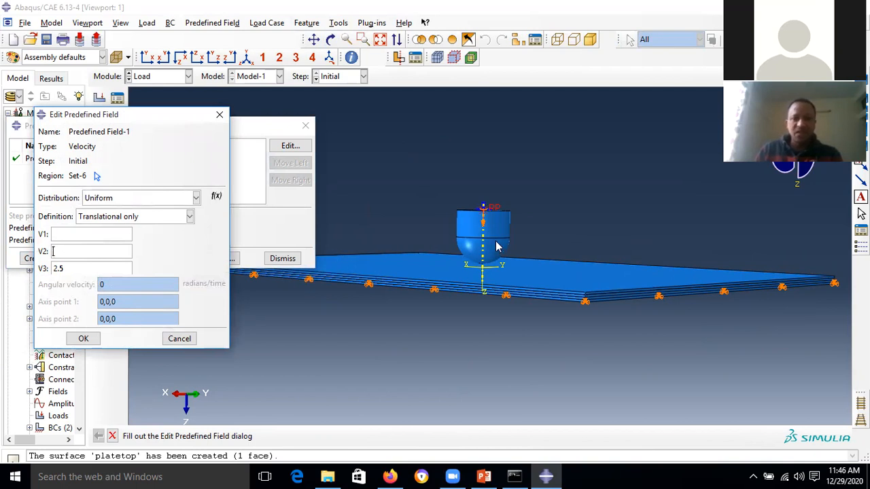
pyautogui.scroll(5, 496, 247)
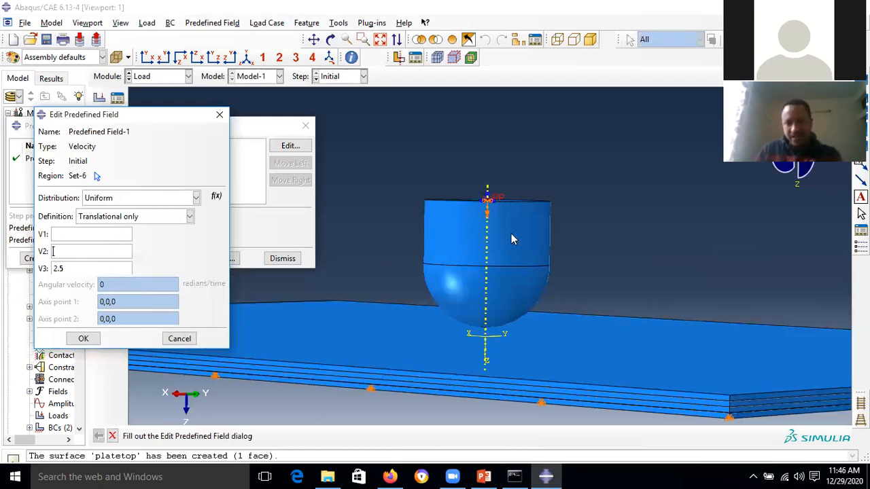
pyautogui.click(82, 339)
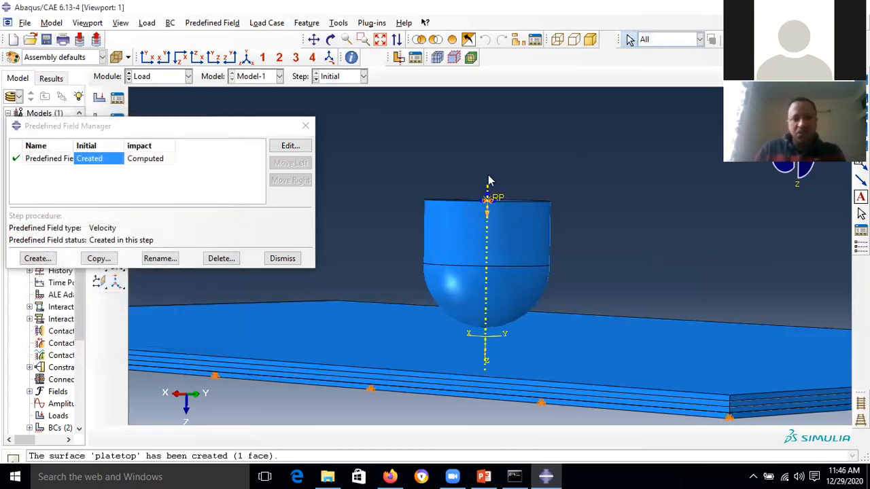
pyautogui.click(282, 257)
# - Fit the model and orbit it to an angled view of the plate
pyautogui.click(380, 39)
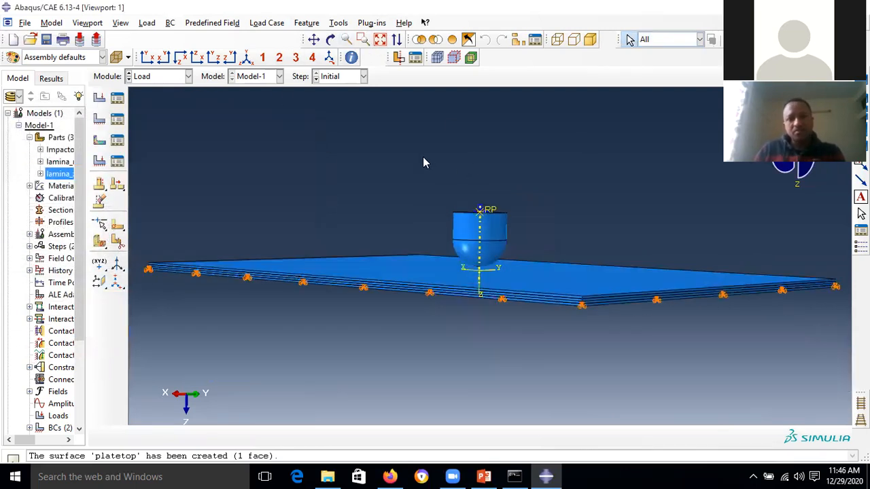
pyautogui.click(331, 39)
pyautogui.moveTo(462, 262); pyautogui.dragTo(438, 177)
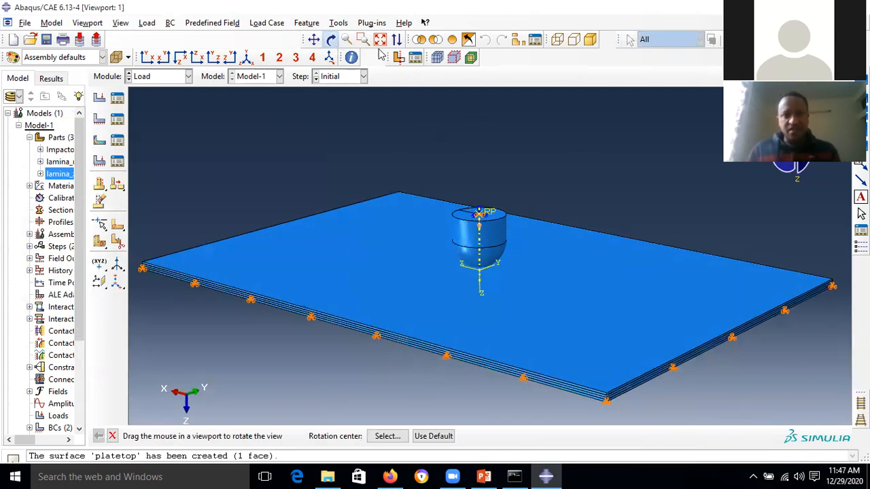
pyautogui.click(331, 39)
pyautogui.click(486, 475)
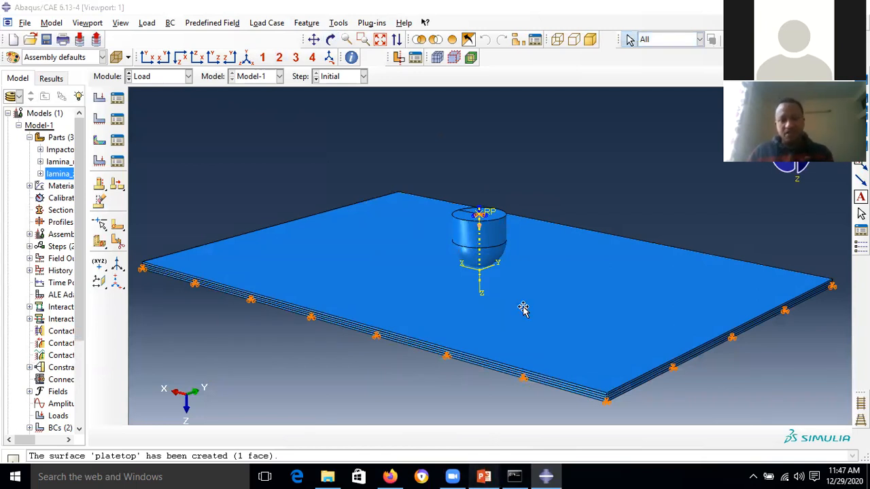
# - Present the slides up to the one on the impactor's 2.5 m/s initial downward velocity
pyautogui.click(732, 457)
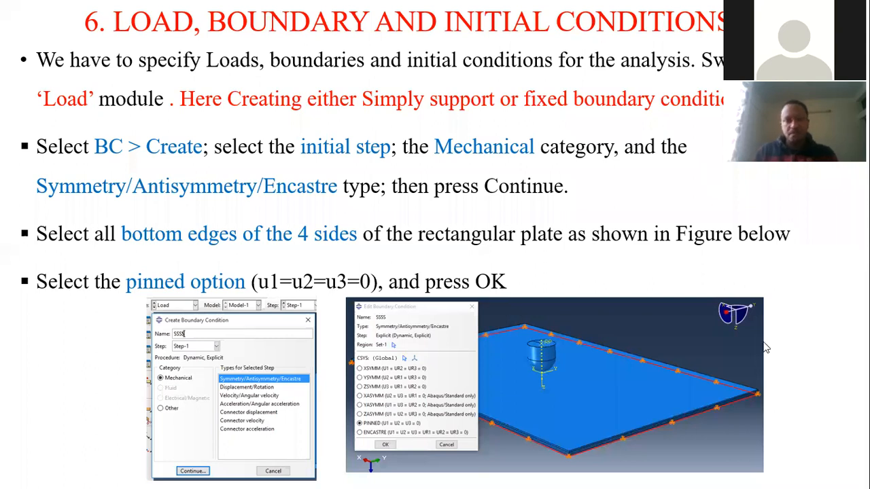
pyautogui.click(549, 285)
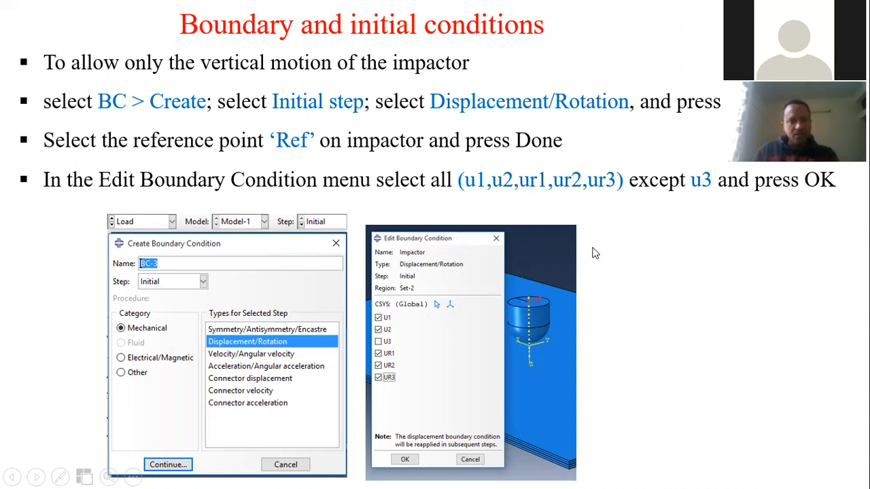
pyautogui.click(559, 186)
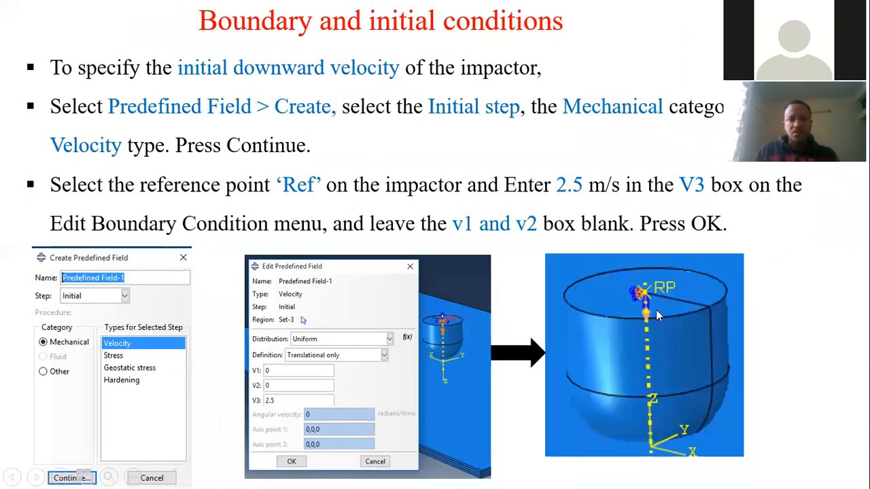
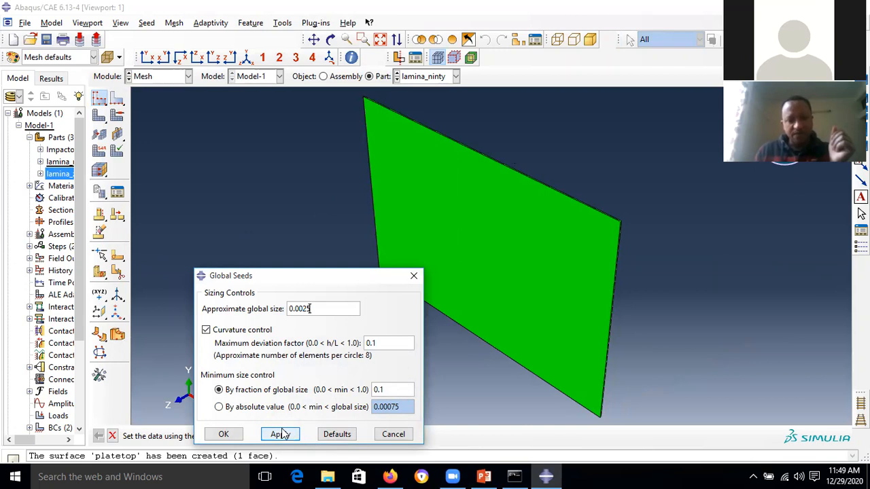
# - Apply the 0.0025 approximate global seed size to the lamina_ninty plate edges
pyautogui.click(282, 434)
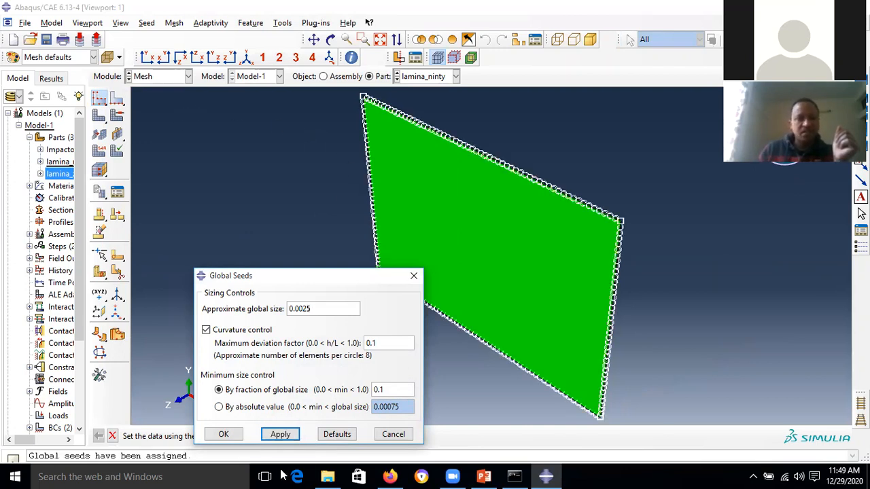
# - Confirm the 0.0025 global seeds and set lamina_ninty mesh controls to Hex, Structured
pyautogui.click(224, 434)
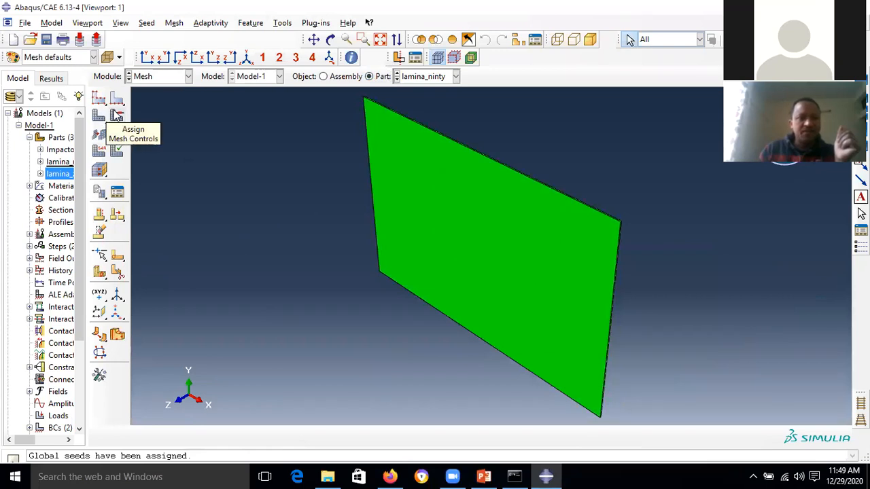
pyautogui.click(117, 115)
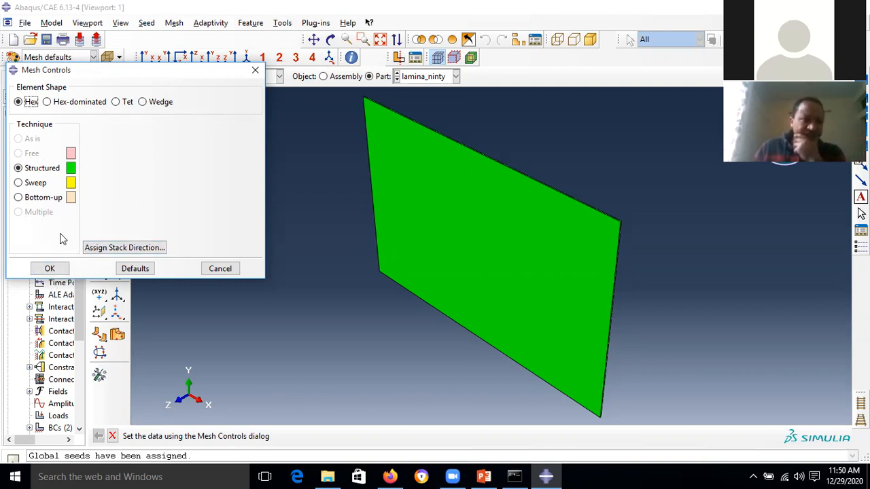
pyautogui.click(49, 268)
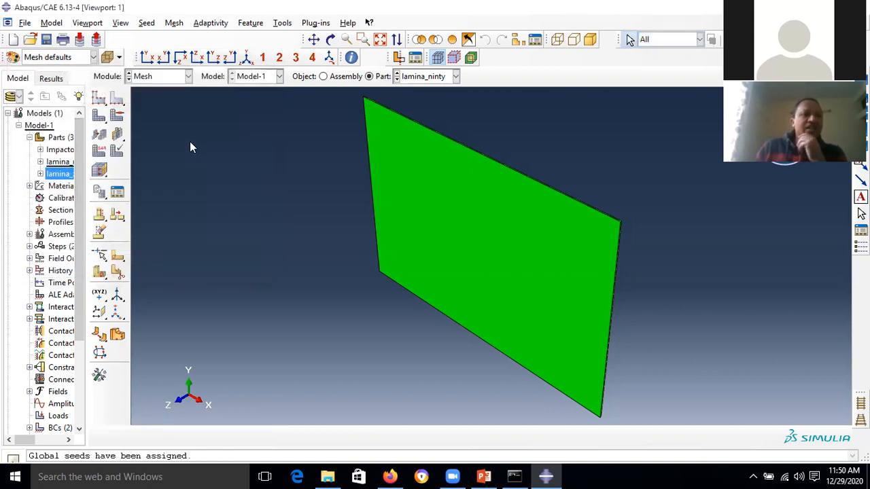
# - Mesh the lamina_ninty part, generating 2400 elements
pyautogui.click(98, 117)
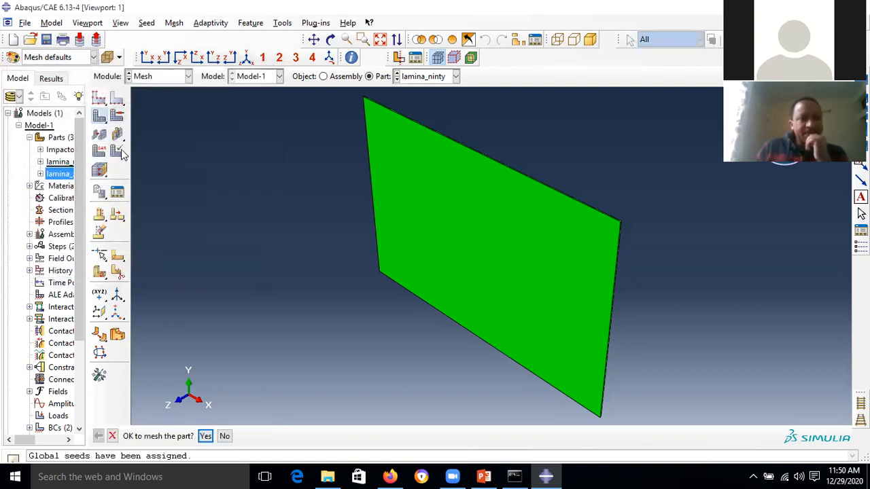
pyautogui.click(206, 437)
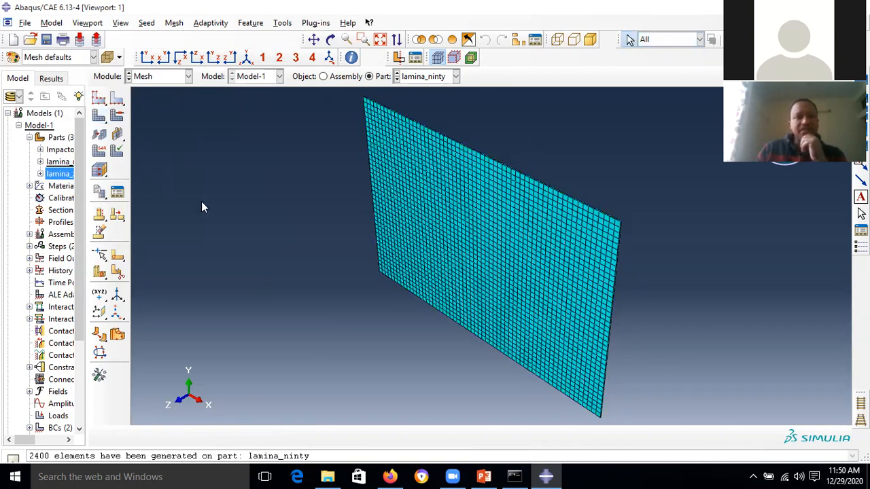
pyautogui.click(99, 152)
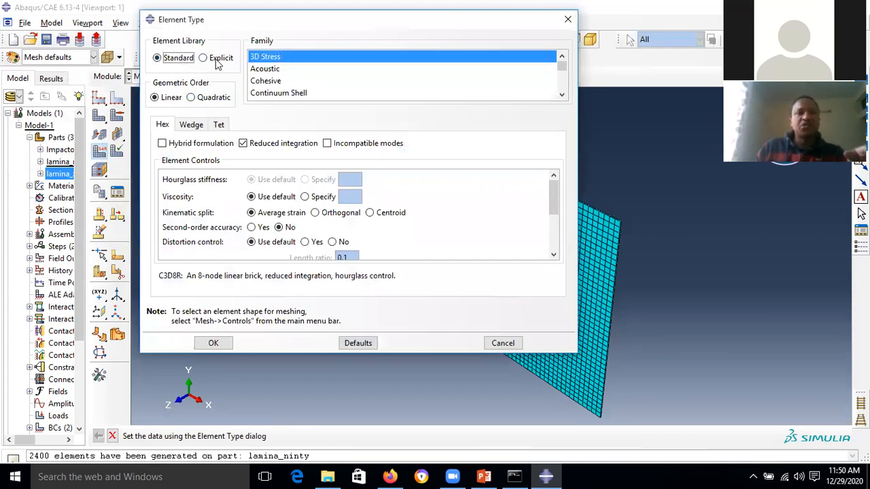
# - Assign explicit SC8R continuum-shell elements to lamina_ninty with element deletion and enhanced hourglass control
pyautogui.click(218, 62)
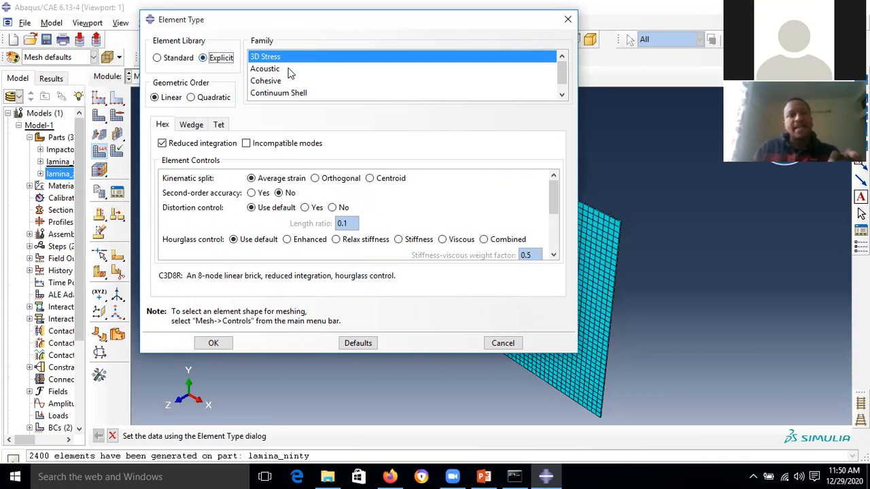
pyautogui.scroll(-1, 296, 83)
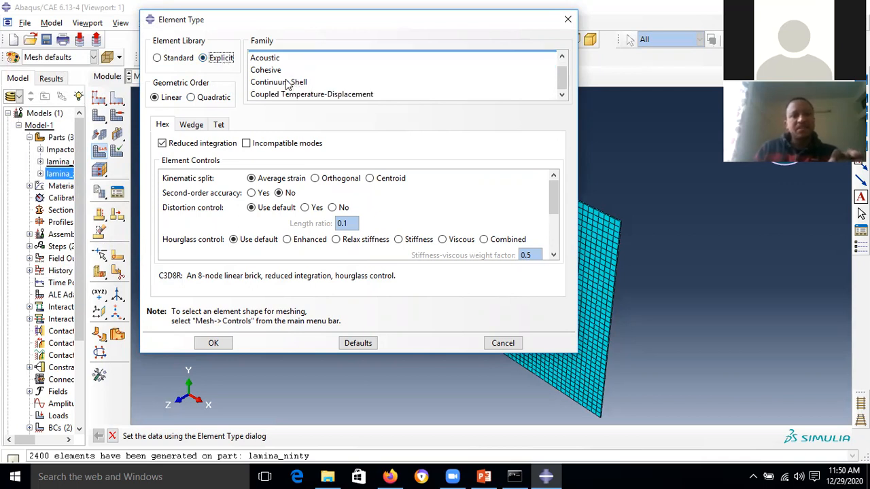
pyautogui.click(288, 82)
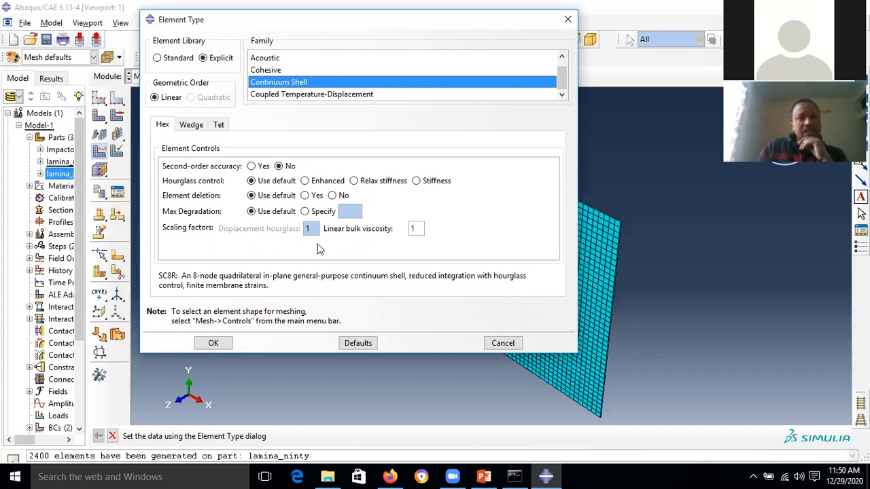
pyautogui.click(315, 196)
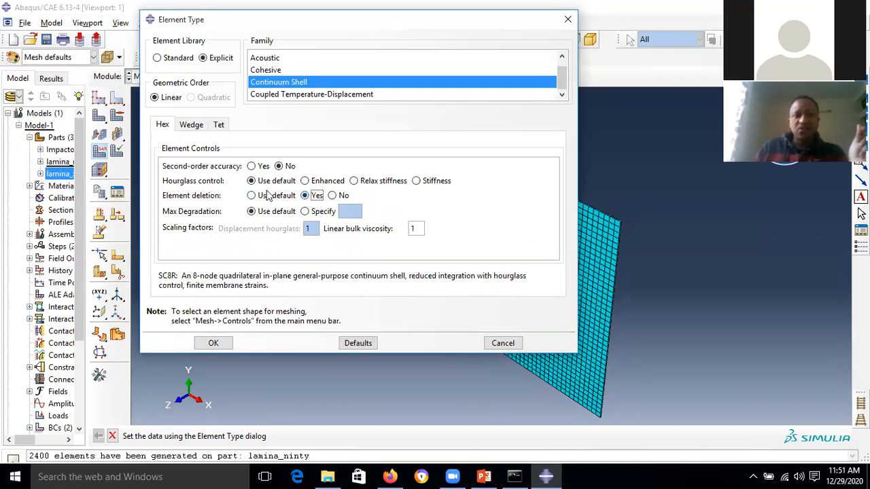
pyautogui.click(306, 182)
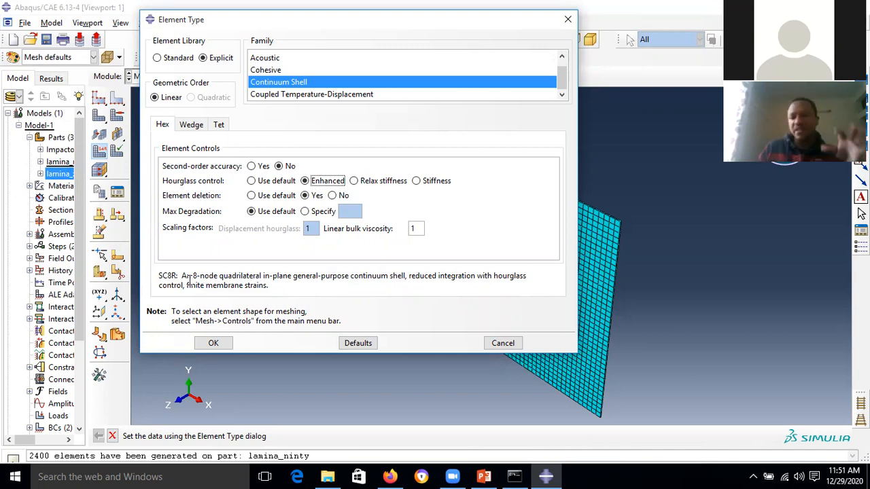
pyautogui.click(221, 348)
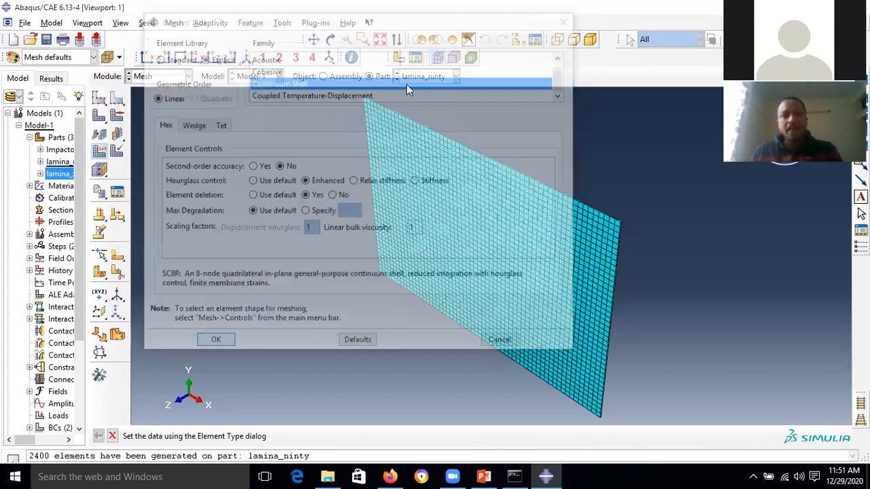
pyautogui.click(441, 77)
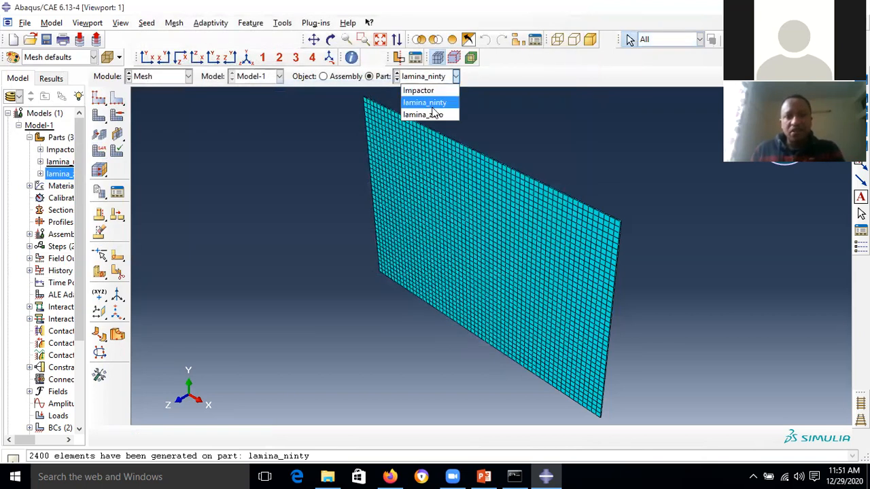
# - Seed lamina_zero at 0.0025 global size and mesh it into 2400 elements
pyautogui.click(428, 114)
pyautogui.click(100, 97)
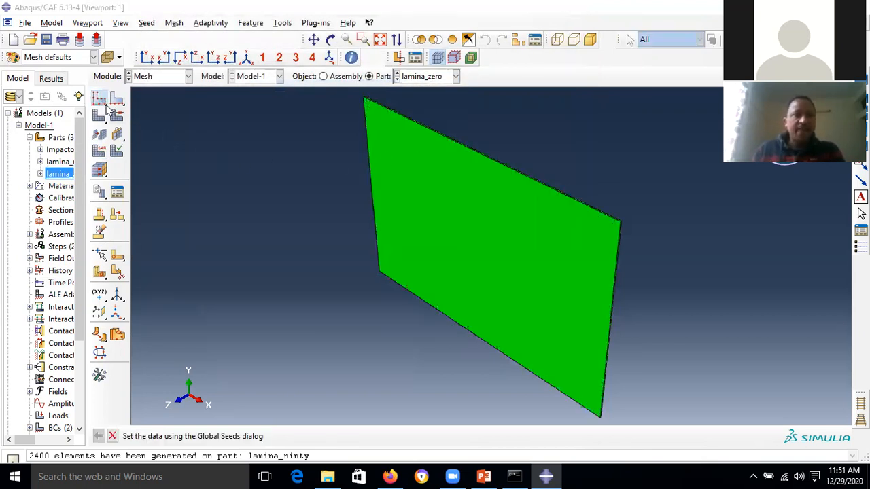
pyautogui.click(320, 310)
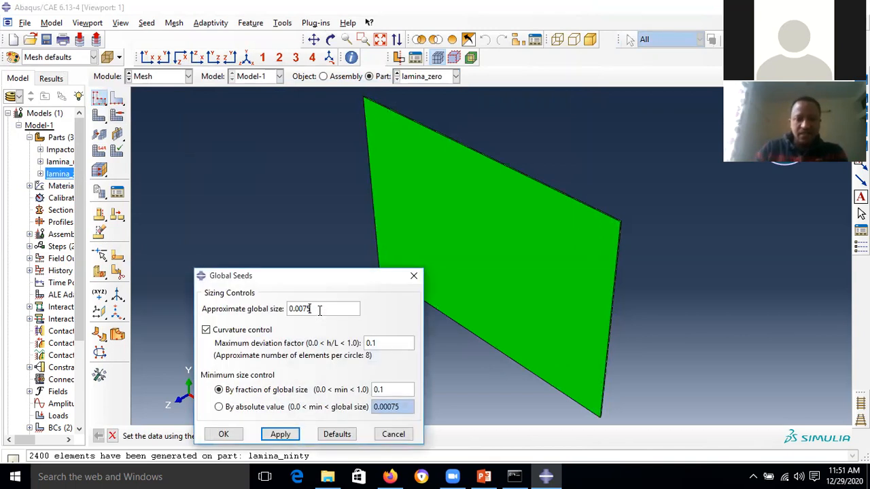
pyautogui.write('25')
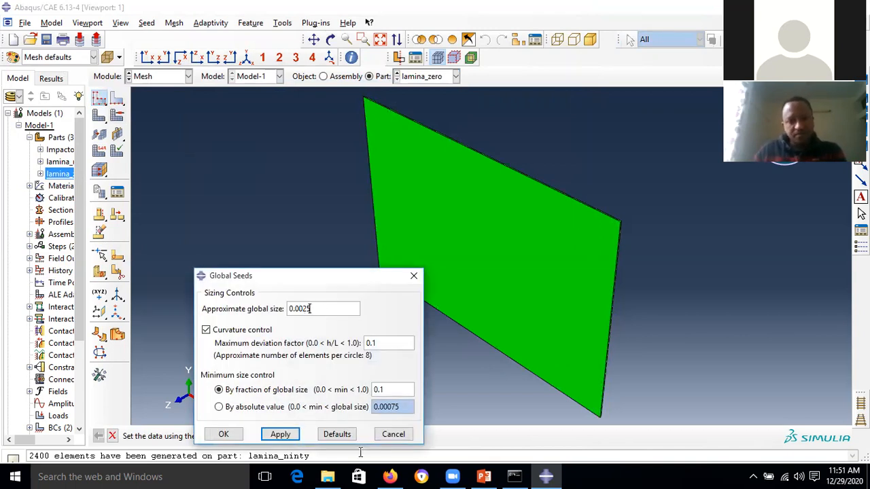
pyautogui.click(284, 439)
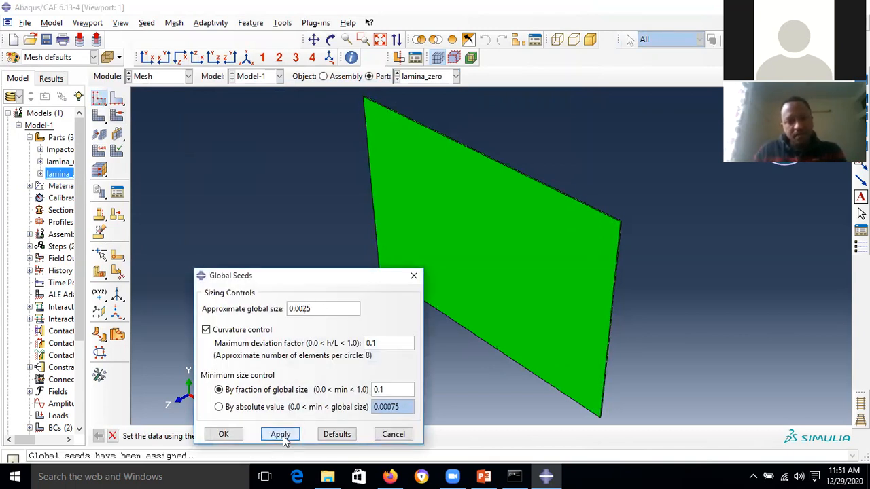
pyautogui.click(223, 434)
pyautogui.click(116, 139)
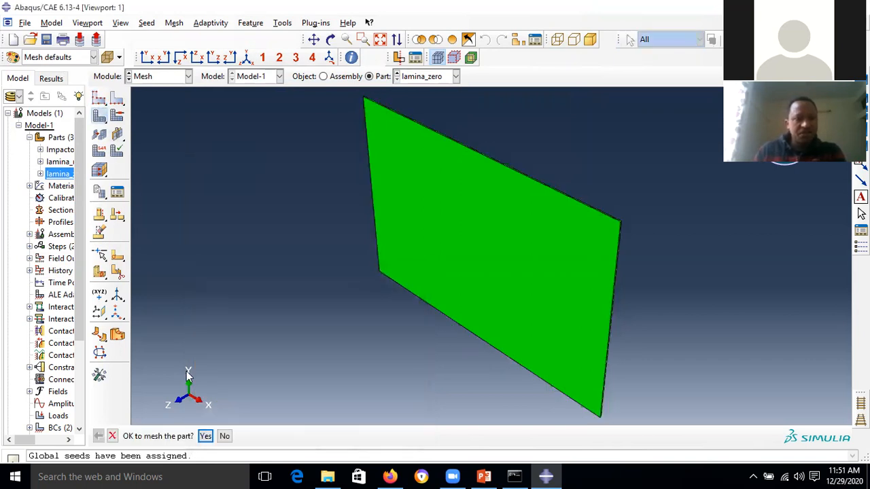
pyautogui.click(207, 438)
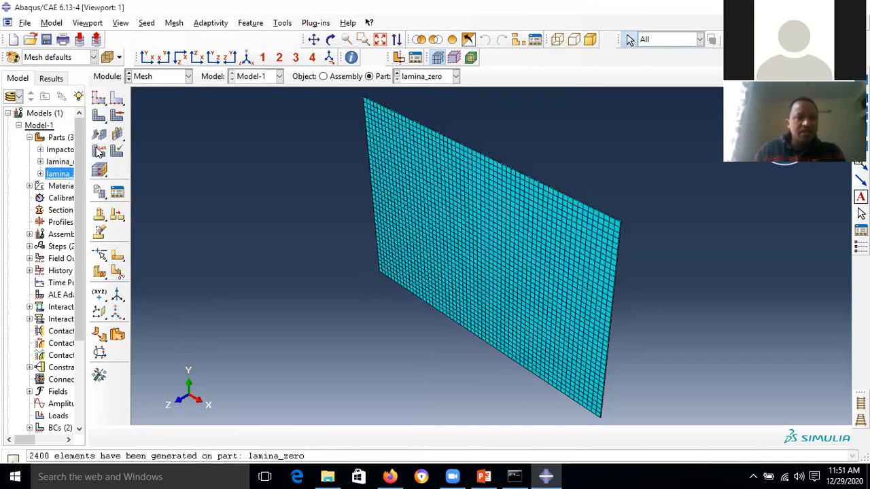
# - Give lamina_zero explicit SC8R continuum-shell elements with enhanced hourglass control and element deletion
pyautogui.click(99, 150)
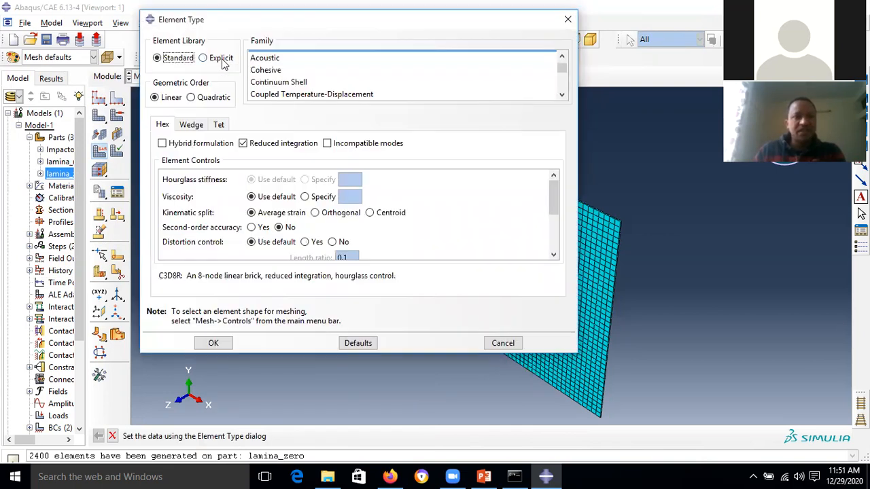
pyautogui.click(221, 59)
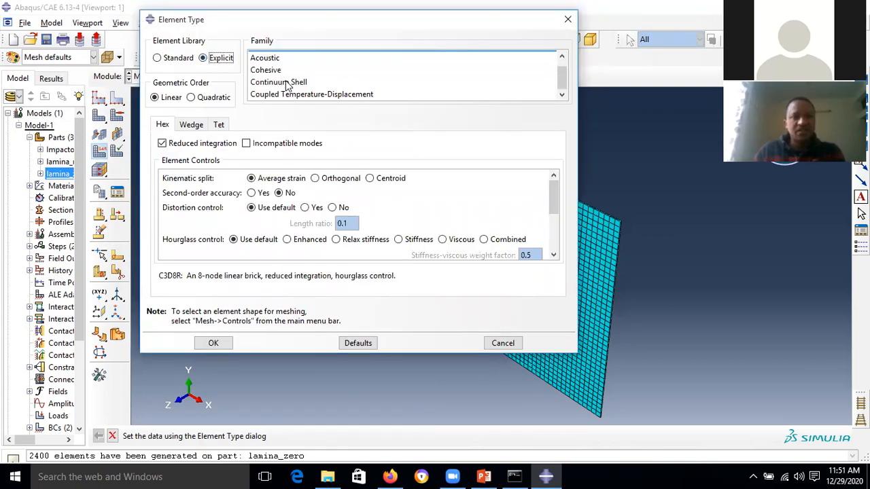
pyautogui.click(285, 82)
pyautogui.click(306, 180)
pyautogui.click(307, 195)
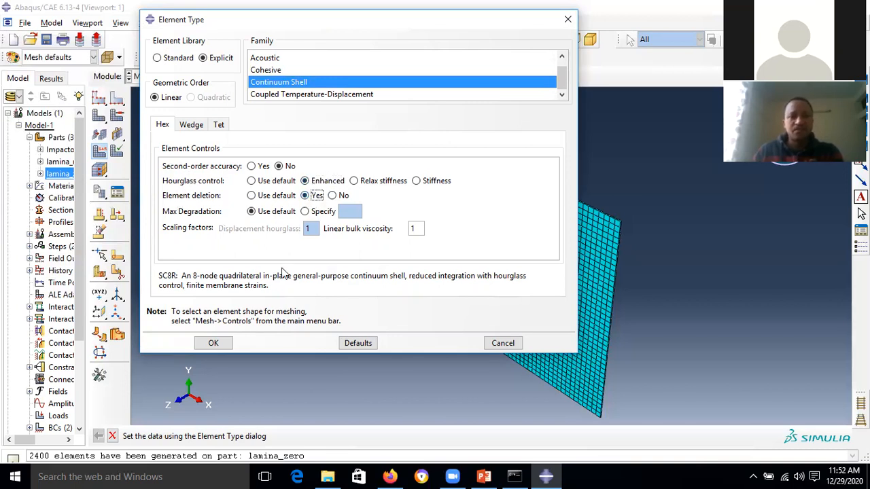
pyautogui.click(219, 346)
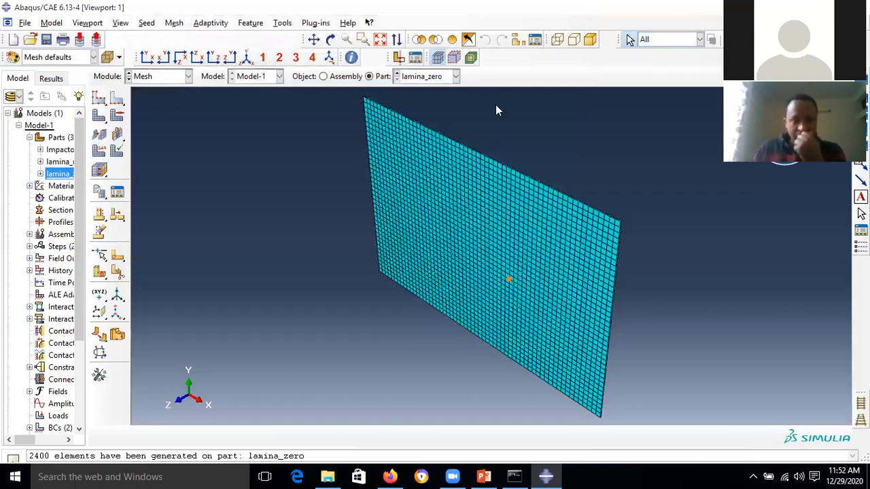
pyautogui.click(451, 76)
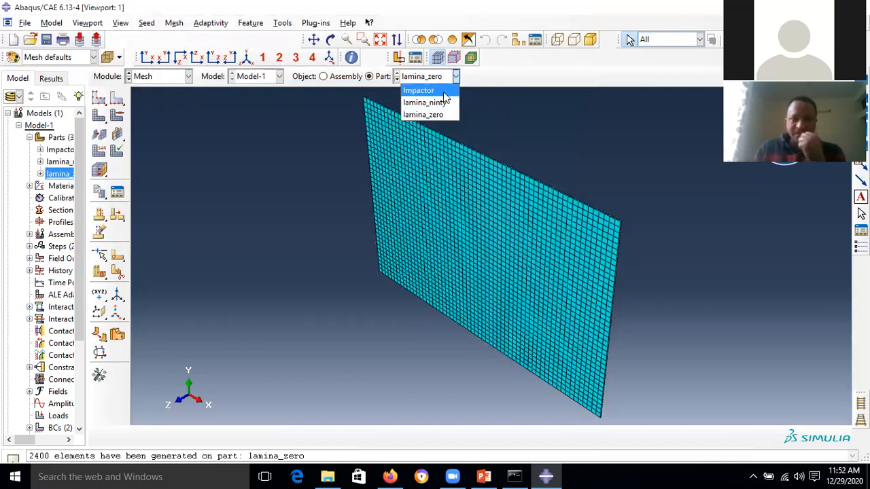
# - Seed the Impactor part at 0.0005 and mesh it into 3440 elements
pyautogui.click(425, 88)
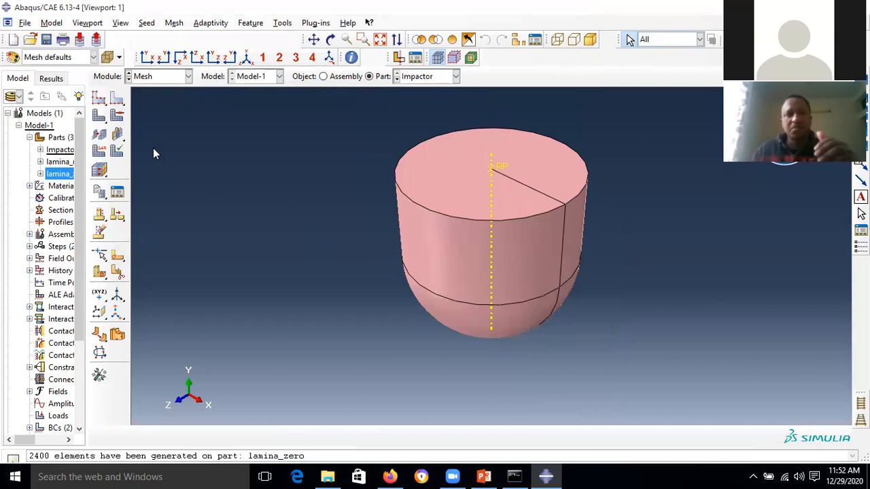
pyautogui.click(101, 101)
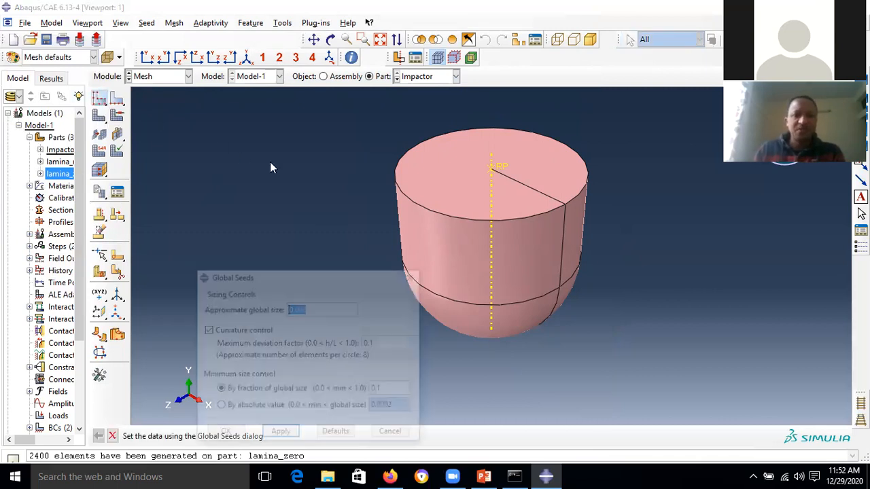
pyautogui.click(311, 308)
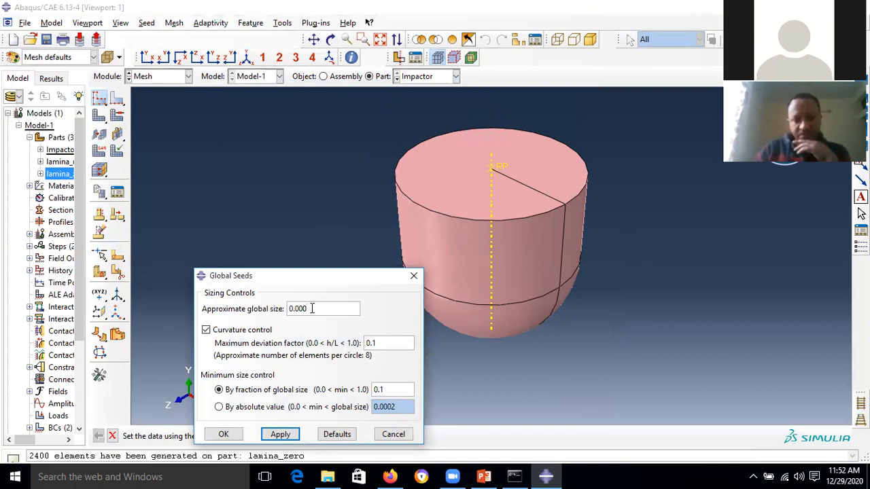
pyautogui.write('0.0005')
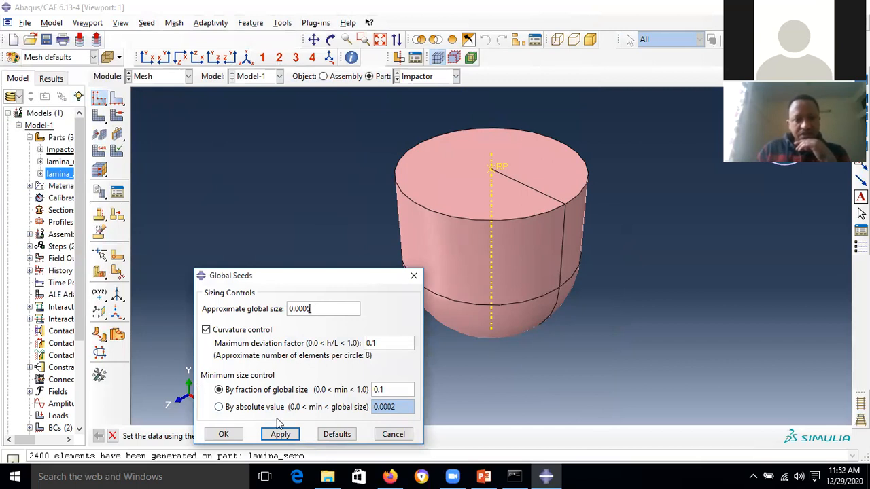
pyautogui.click(280, 435)
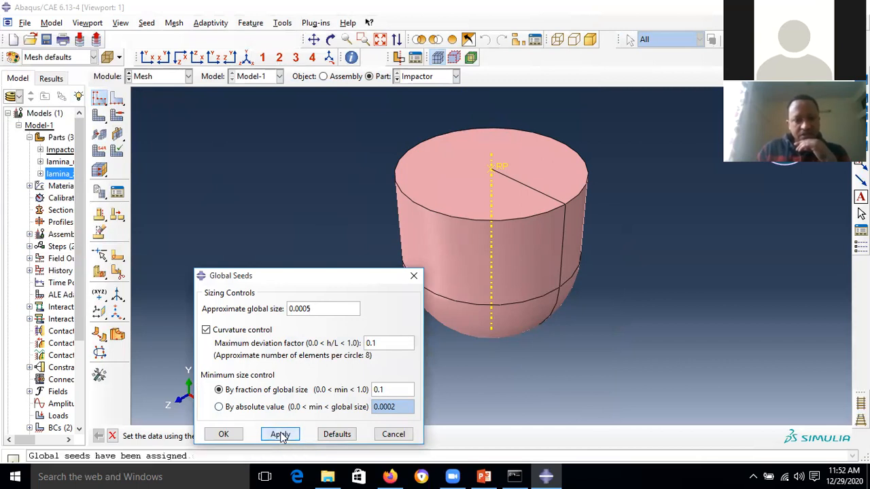
pyautogui.click(224, 434)
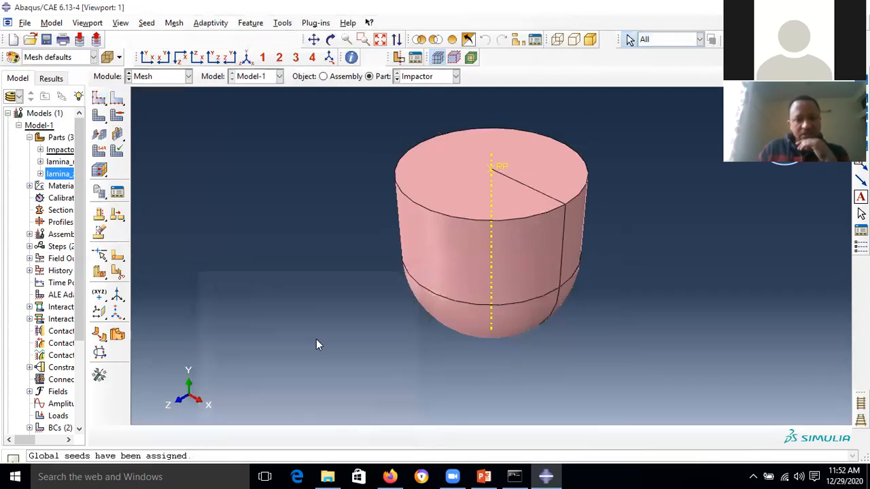
pyautogui.click(98, 115)
pyautogui.click(205, 437)
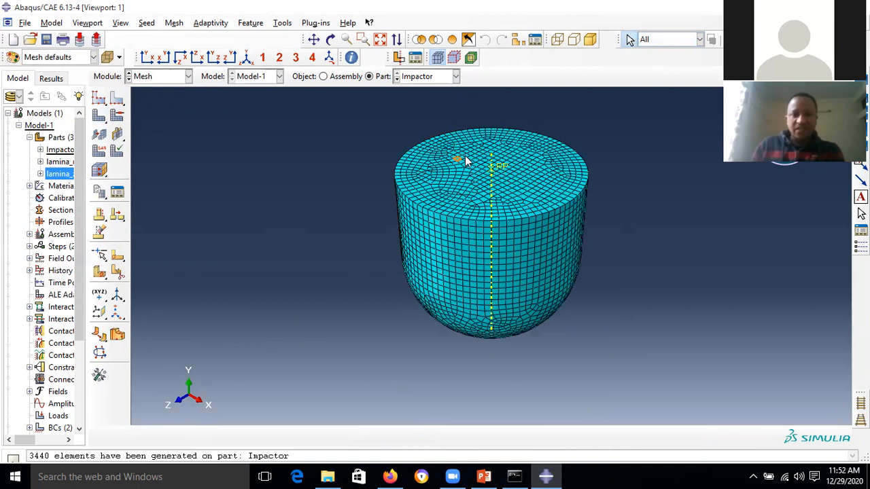
pyautogui.click(348, 76)
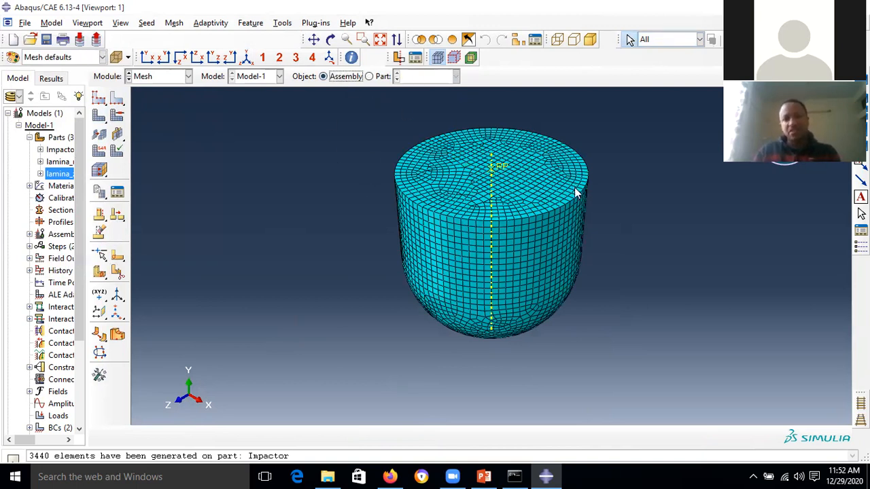
# - Rotate the meshed assembly to an oblique view showing the impactor above the plate
pyautogui.click(331, 39)
pyautogui.moveTo(449, 252); pyautogui.dragTo(357, 254)
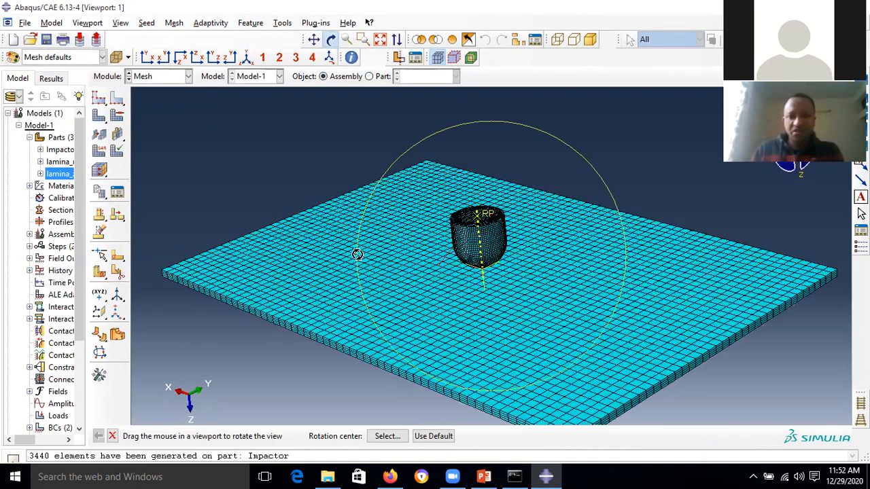
pyautogui.moveTo(512, 231); pyautogui.dragTo(483, 219)
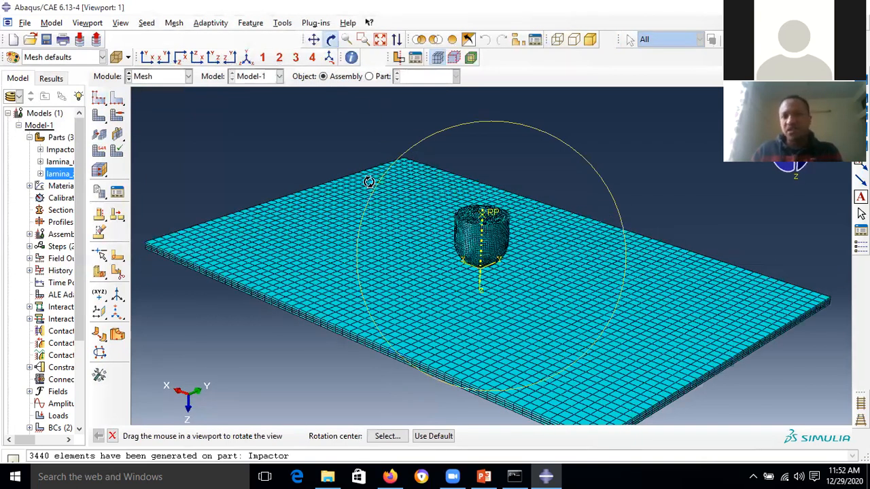
pyautogui.moveTo(369, 182); pyautogui.dragTo(371, 182)
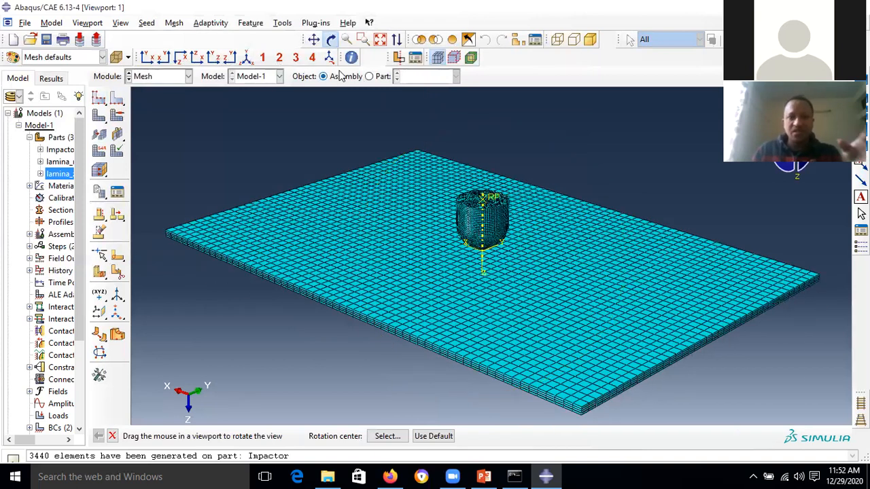
pyautogui.click(331, 39)
# - Bring the composite laminate impact presentation forward in PowerPoint
pyautogui.click(223, 237)
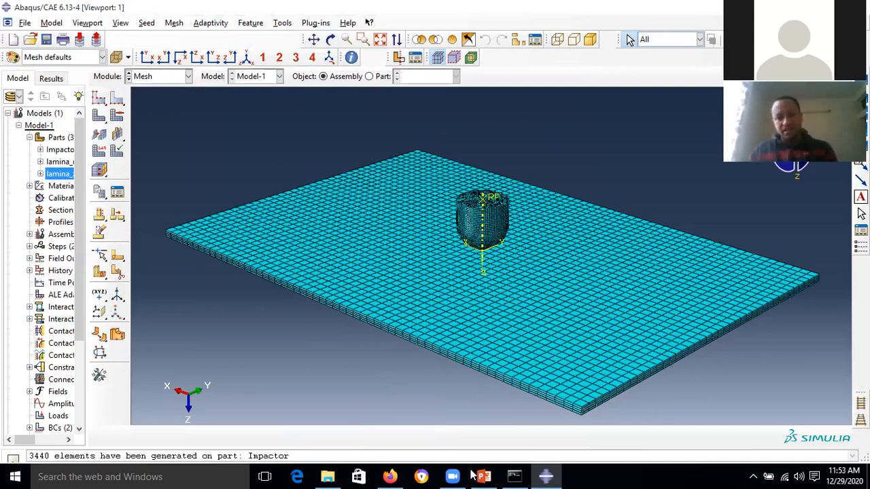
pyautogui.moveTo(480, 476)
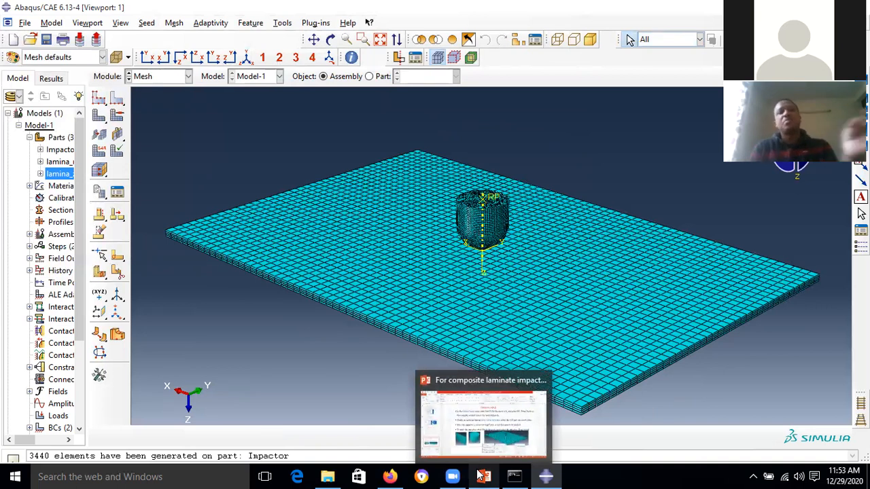
pyautogui.click(480, 476)
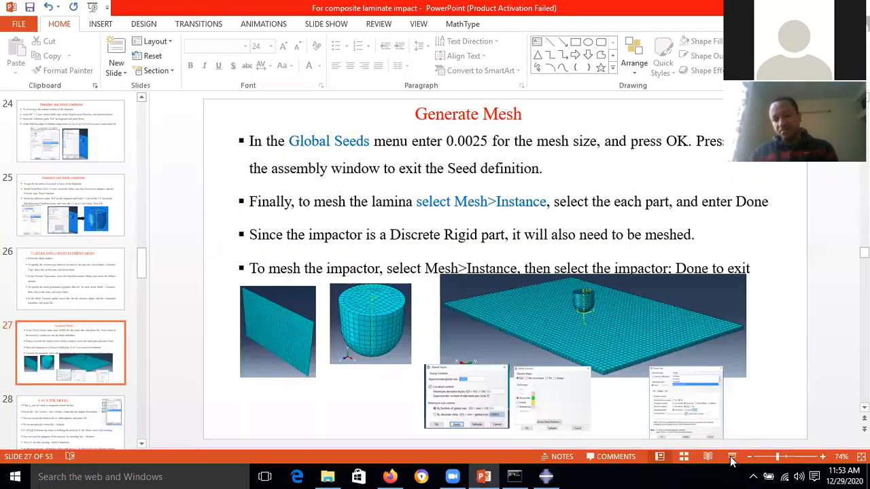
# - Start the slide show from the current slide and advance to '8. RUN THE MODEL'
pyautogui.hotkey('shift', 'F5')
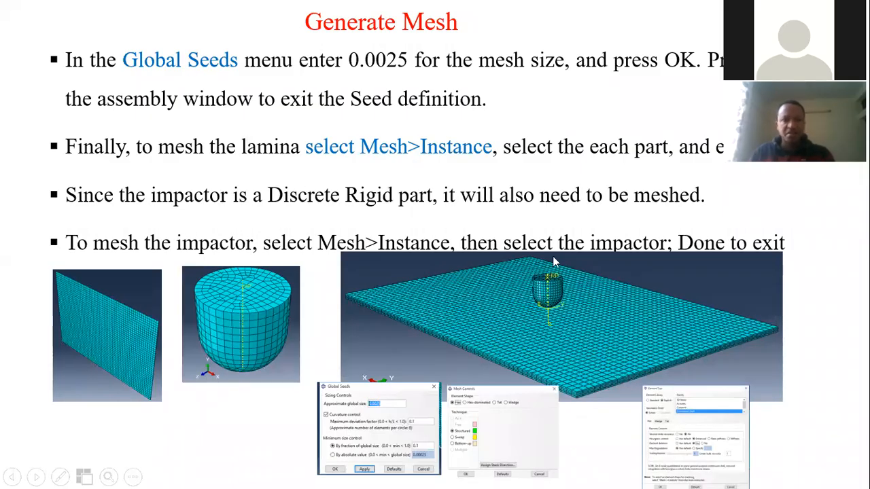
pyautogui.click(298, 148)
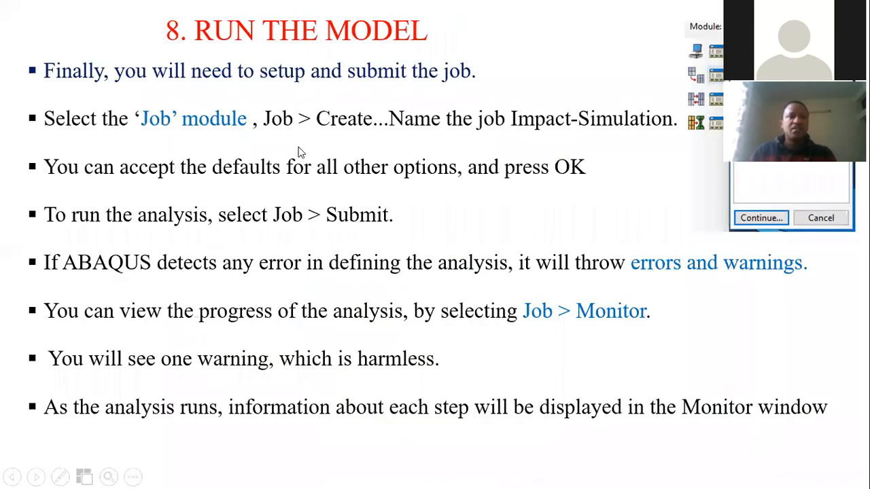
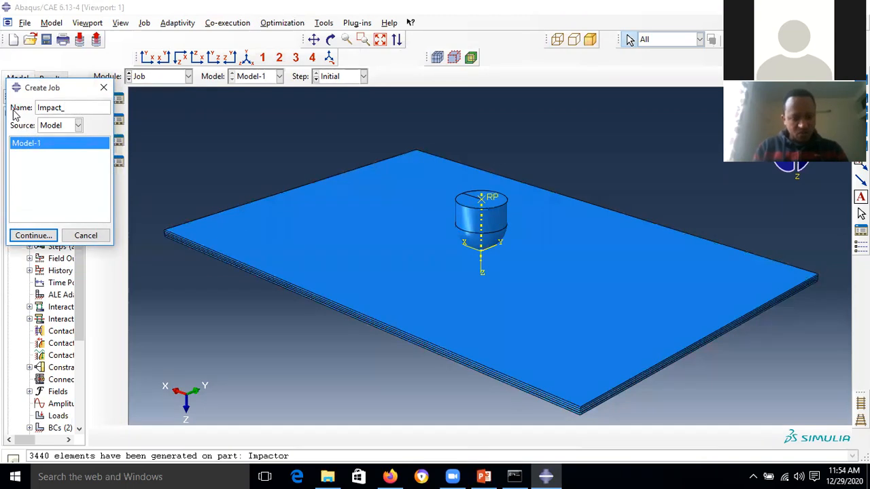
# - Complete the new job's name as Impact_simulation
pyautogui.write('lation')
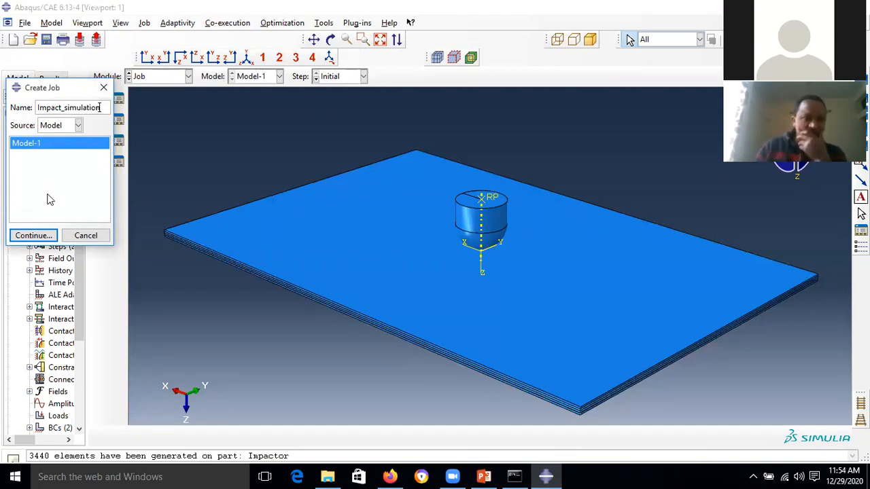
# - Create the Impact_simulation job with default General and Submission settings and list it in the Job Manager
pyautogui.click(31, 237)
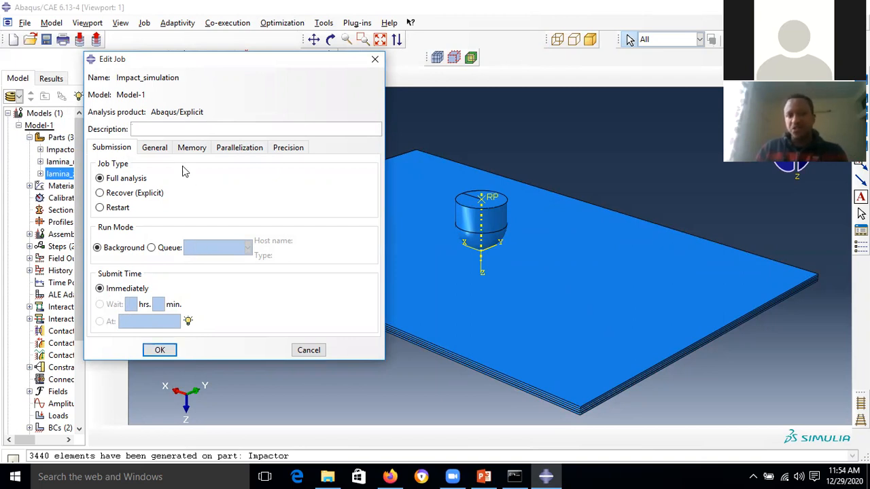
pyautogui.click(161, 152)
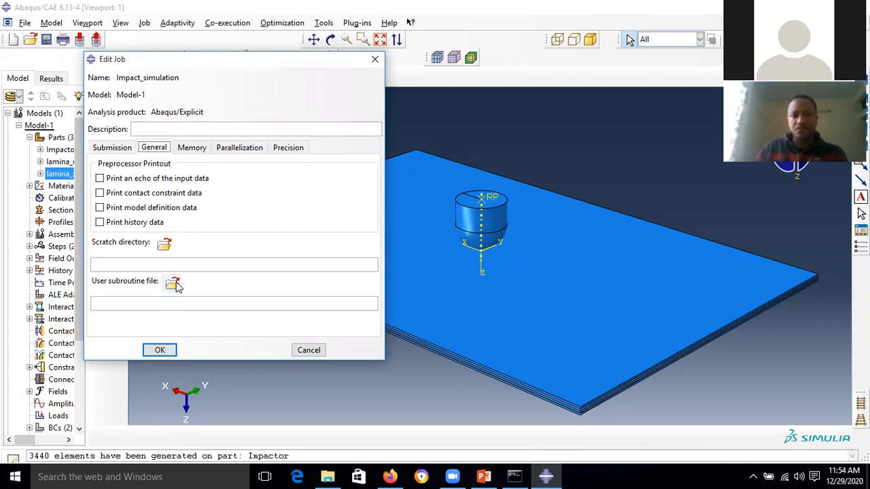
pyautogui.click(115, 151)
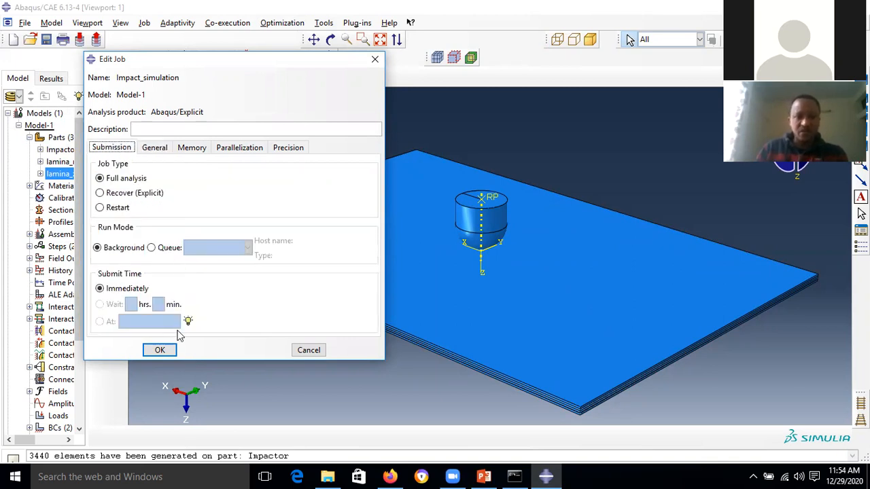
pyautogui.click(167, 354)
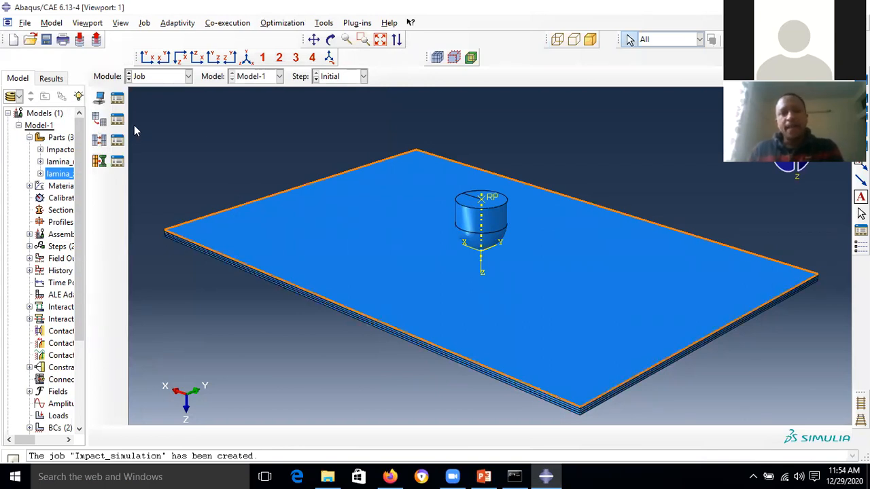
pyautogui.click(118, 98)
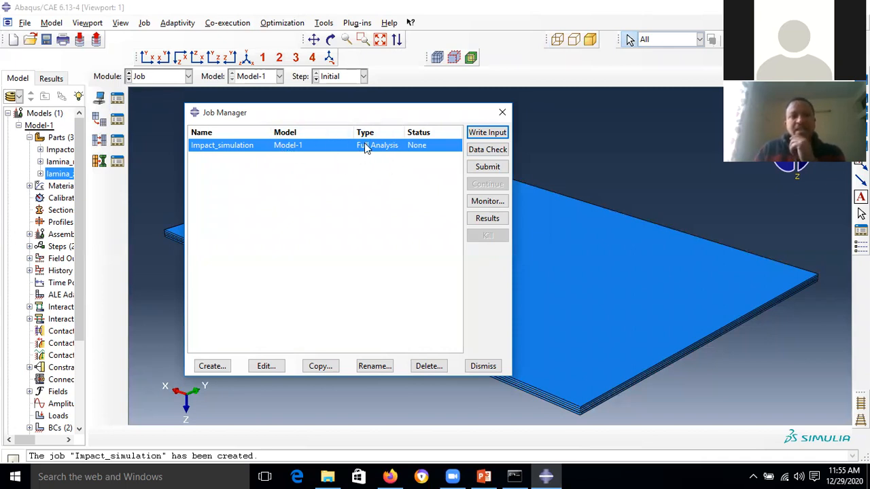
# - Submit Impact_simulation, overwriting the existing job files, and watch its progress in the job monitor
pyautogui.click(490, 167)
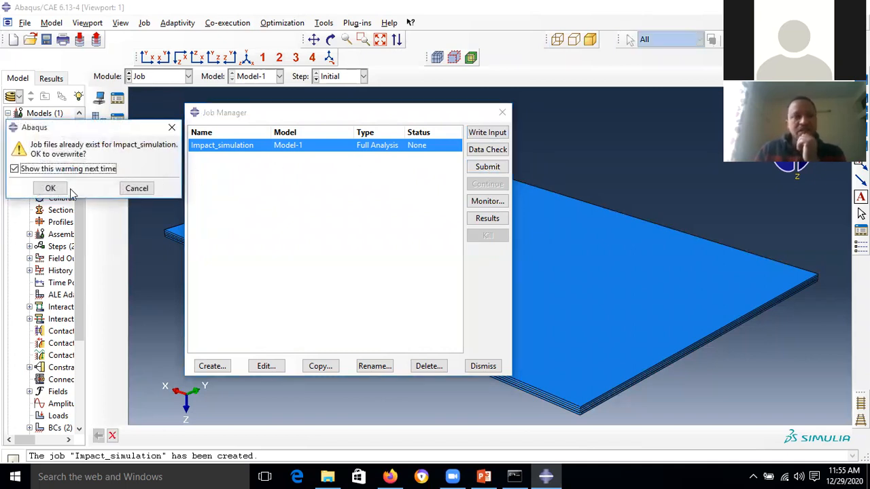
pyautogui.click(51, 188)
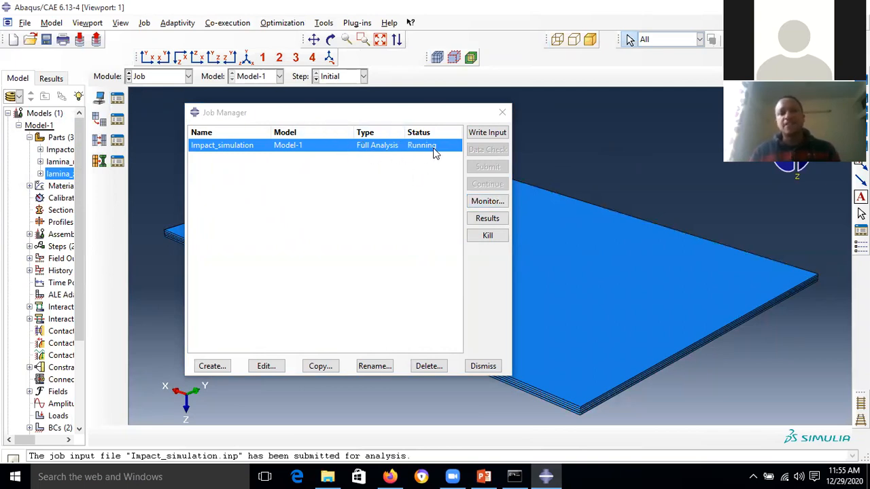
pyautogui.click(490, 203)
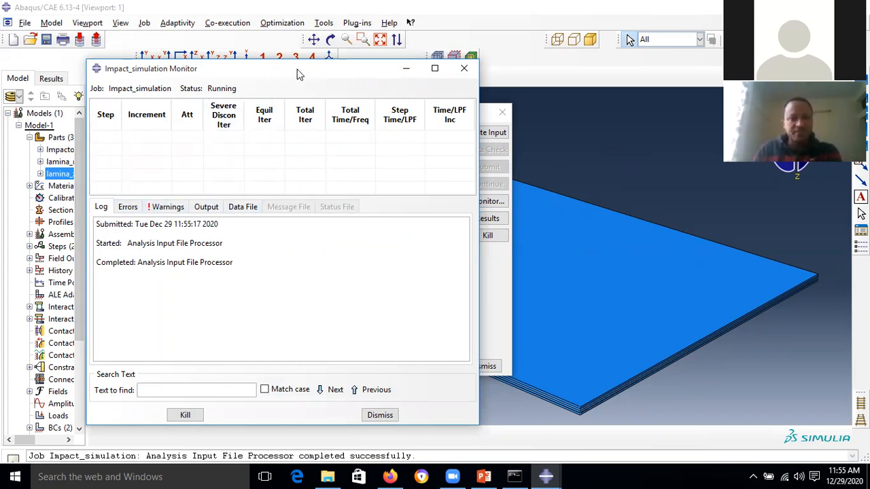
pyautogui.moveTo(297, 74); pyautogui.dragTo(246, 60)
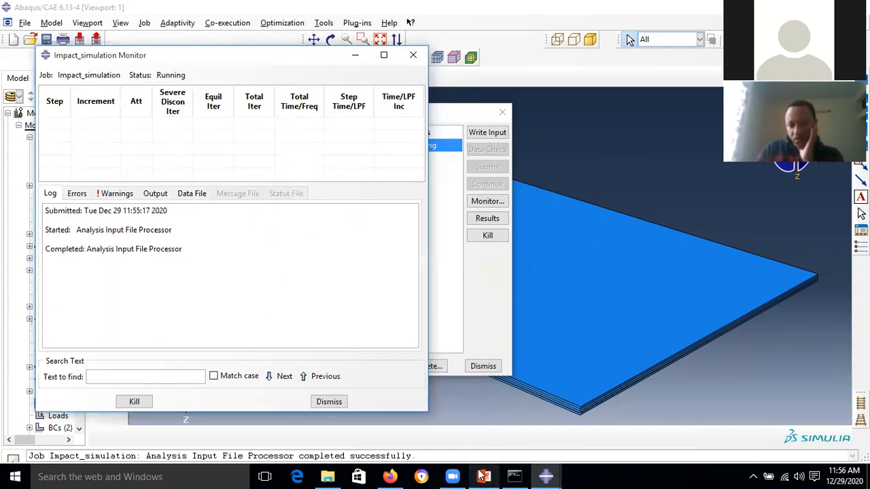
# - Read PowerPoint slides 28 to 30 on job monitoring and Abaqus file types, then go back to Abaqus
pyautogui.moveTo(484, 475)
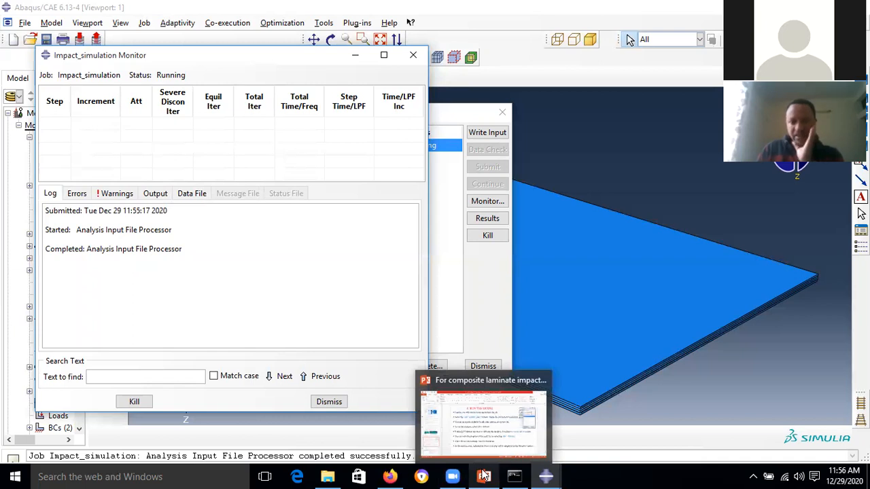
pyautogui.click(435, 386)
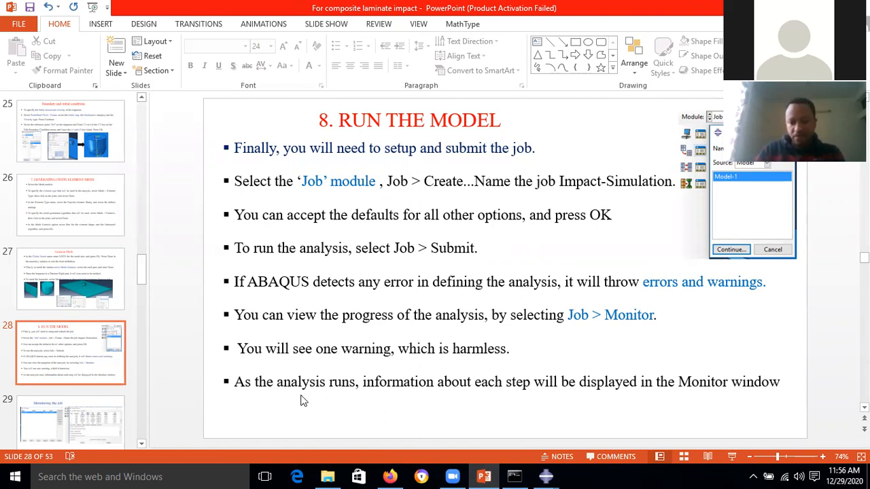
pyautogui.scroll(-1, 302, 399)
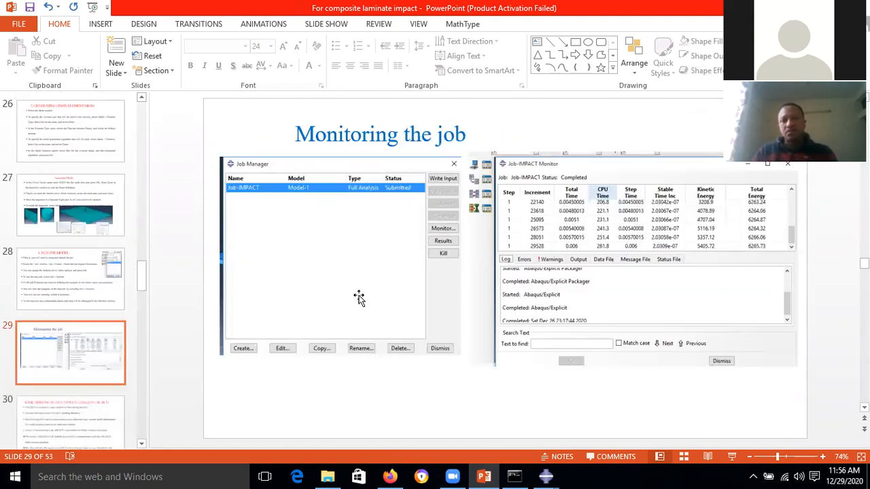
pyautogui.scroll(-1, 419, 307)
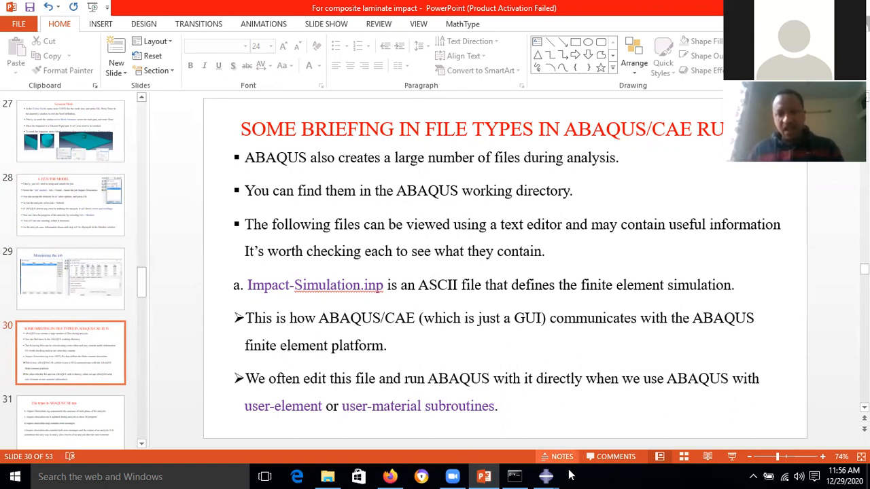
pyautogui.moveTo(549, 476)
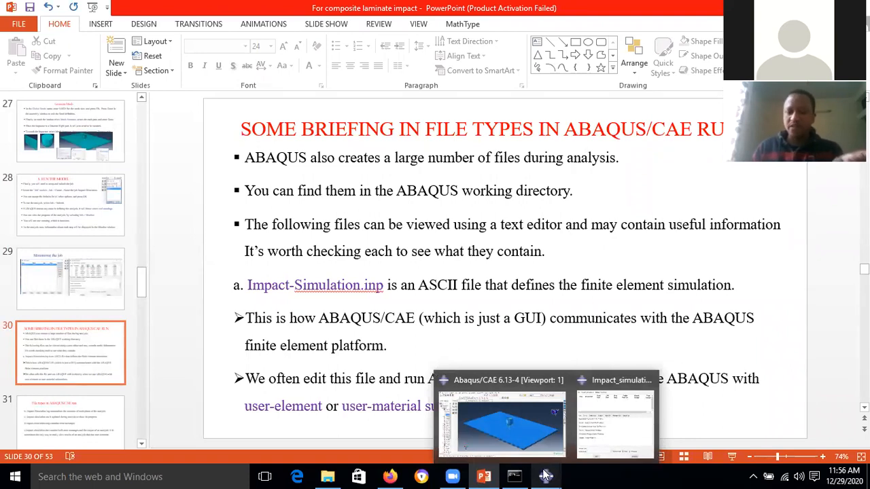
pyautogui.click(520, 415)
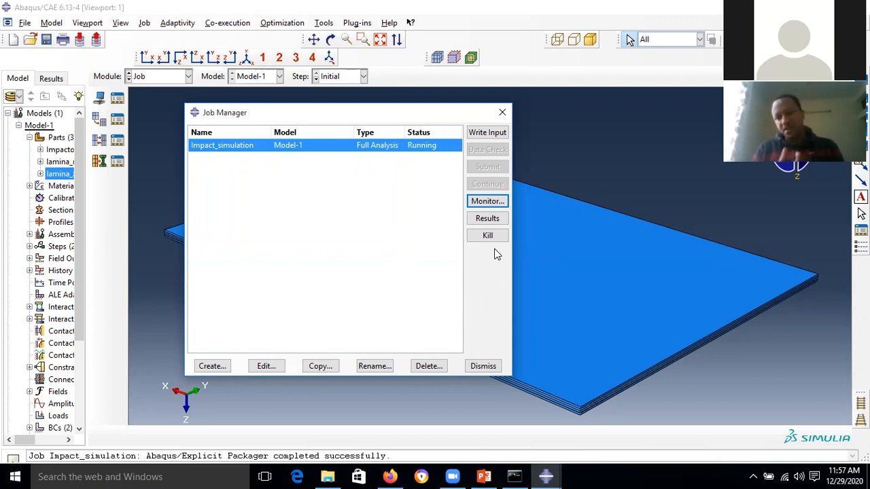
# - Check the job log, then kill Impact_simulation so it is Terminated and close the Job Manager
pyautogui.click(487, 201)
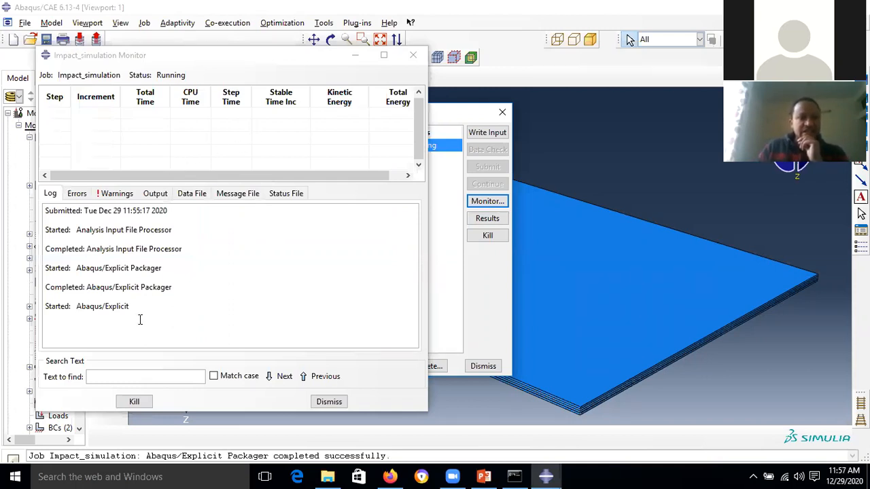
pyautogui.click(329, 402)
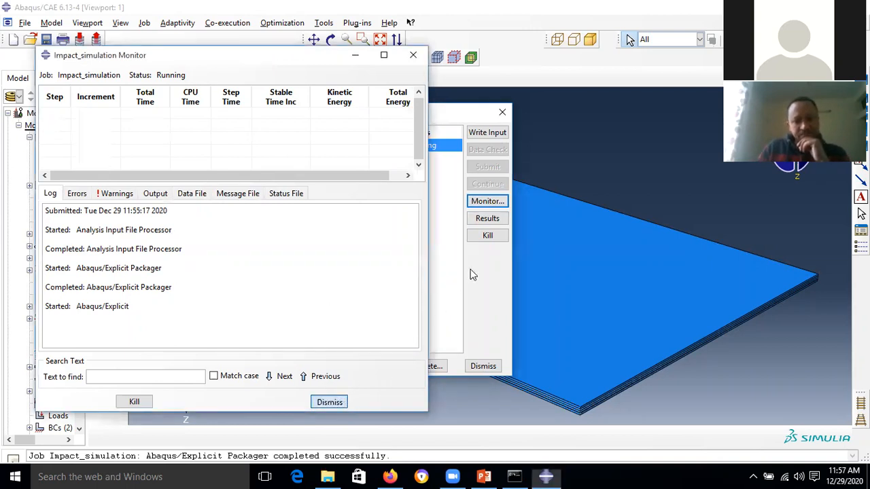
pyautogui.click(488, 236)
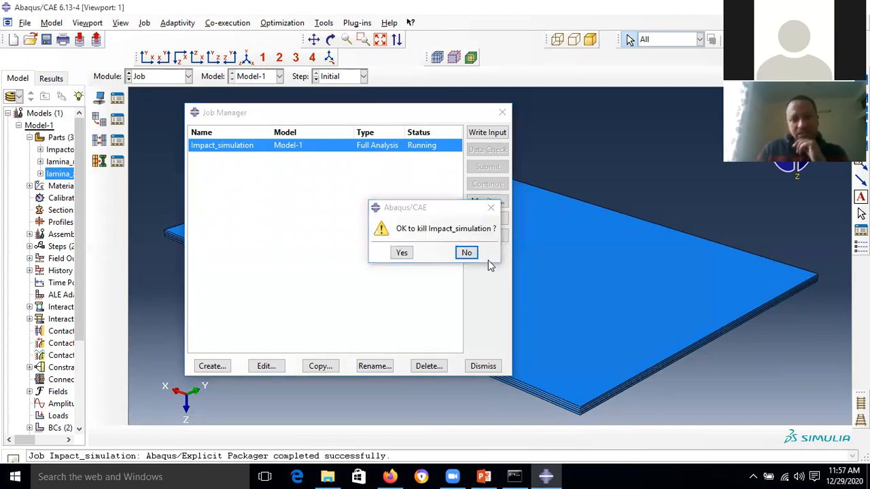
pyautogui.click(402, 253)
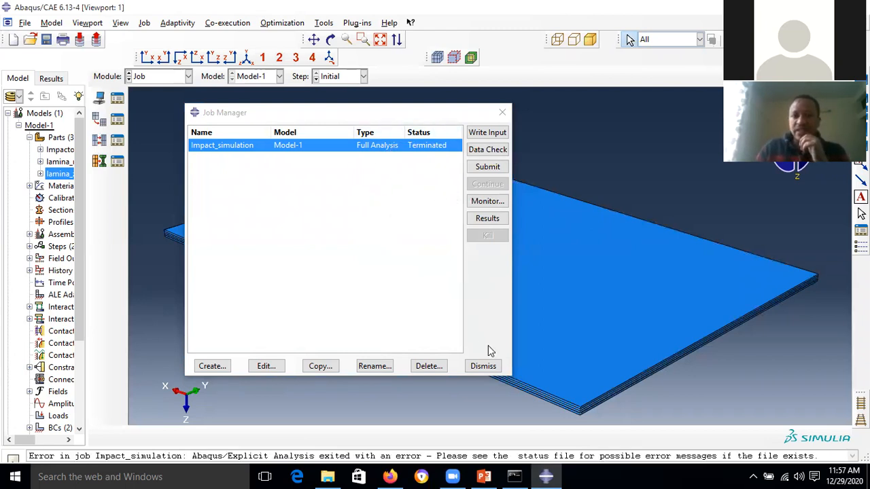
pyautogui.click(483, 366)
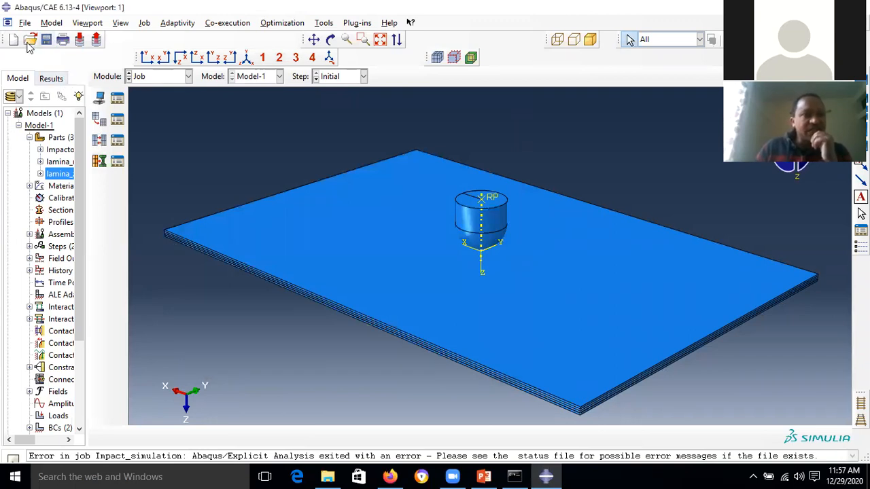
# - Browse for a new work directory on drive D:\ and create a folder named abaqus_training
pyautogui.click(25, 22)
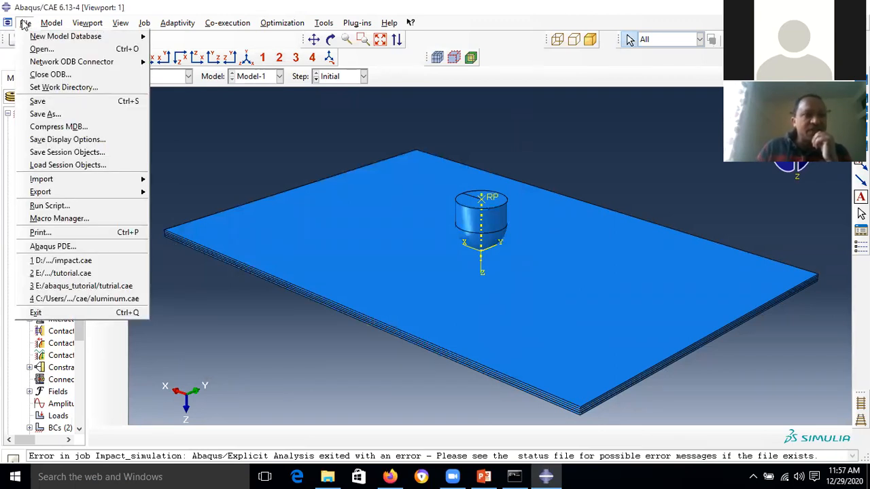
pyautogui.click(70, 89)
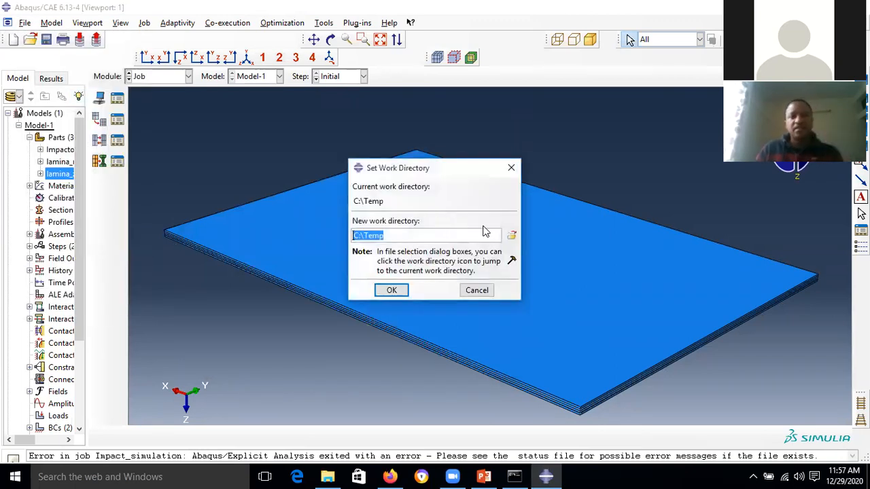
pyautogui.click(510, 237)
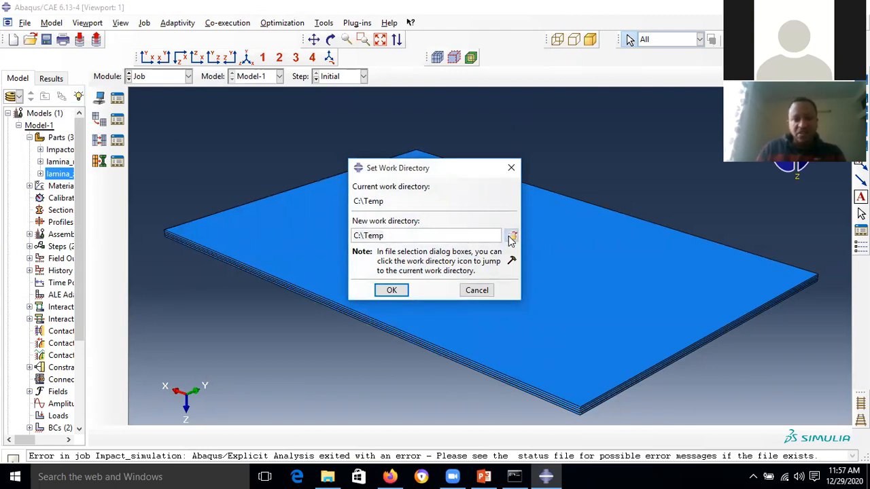
pyautogui.click(400, 158)
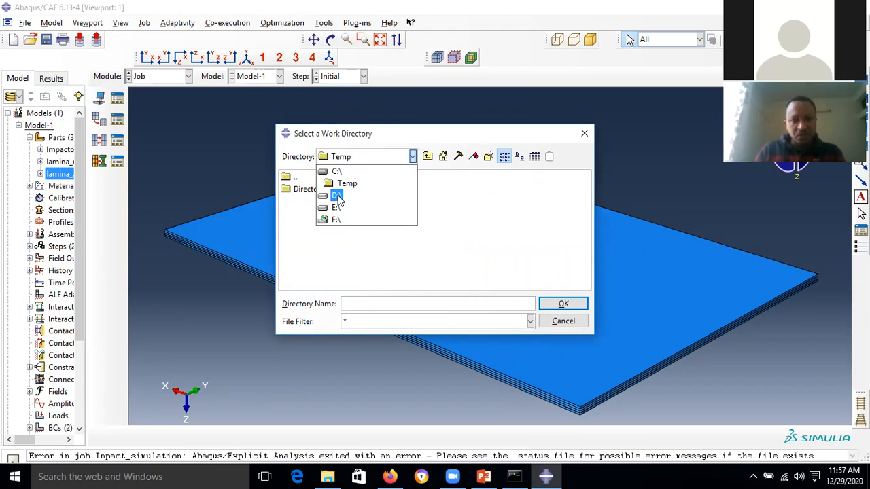
pyautogui.click(337, 197)
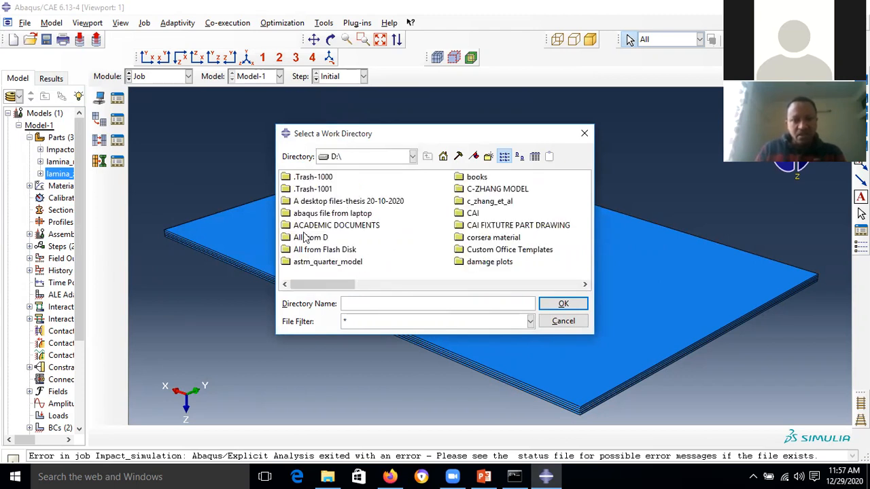
pyautogui.click(488, 157)
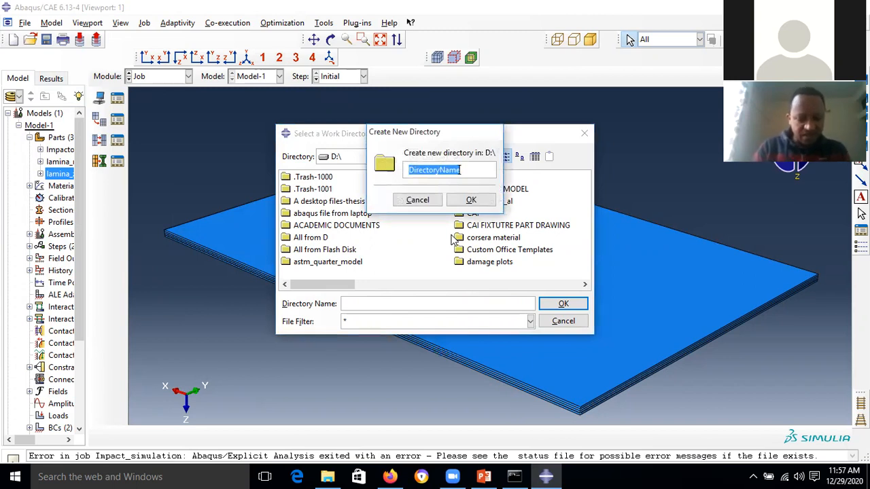
pyautogui.write('abaqu')
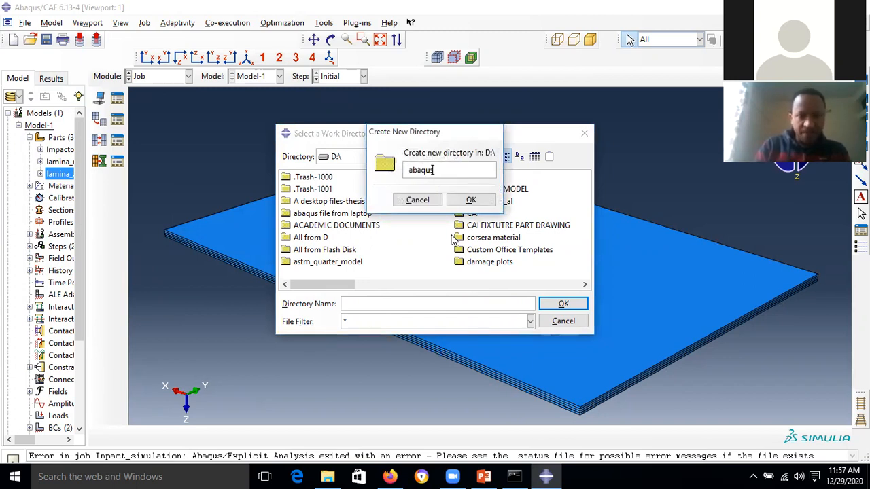
pyautogui.write('s_training')
pyautogui.click(470, 200)
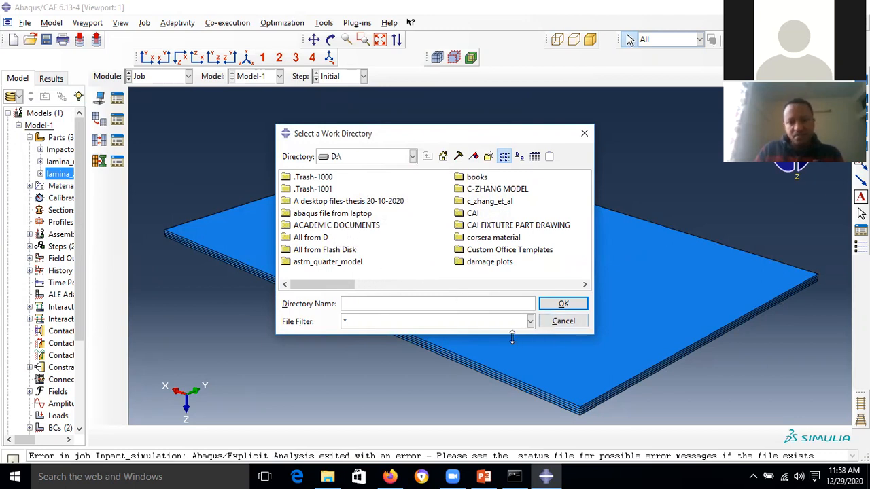
# - Select abaqus_training and apply D:\abaqus_training as the work directory
pyautogui.moveTo(511, 338); pyautogui.dragTo(516, 402)
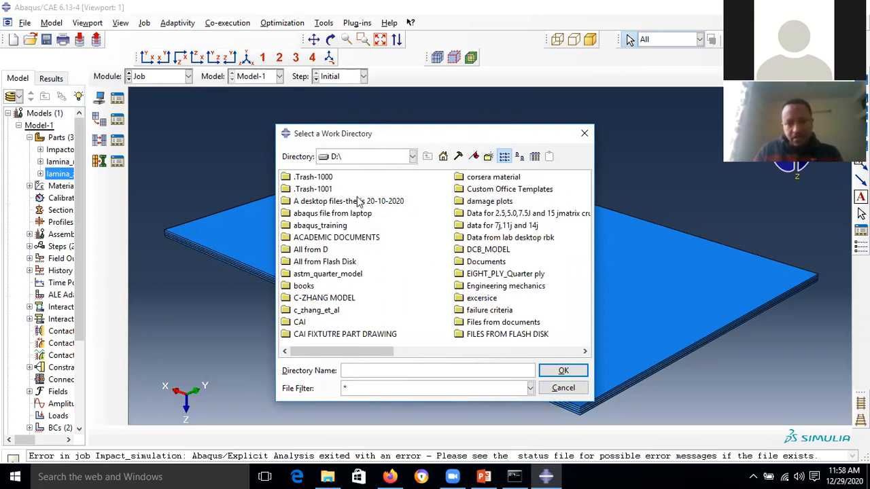
pyautogui.click(336, 227)
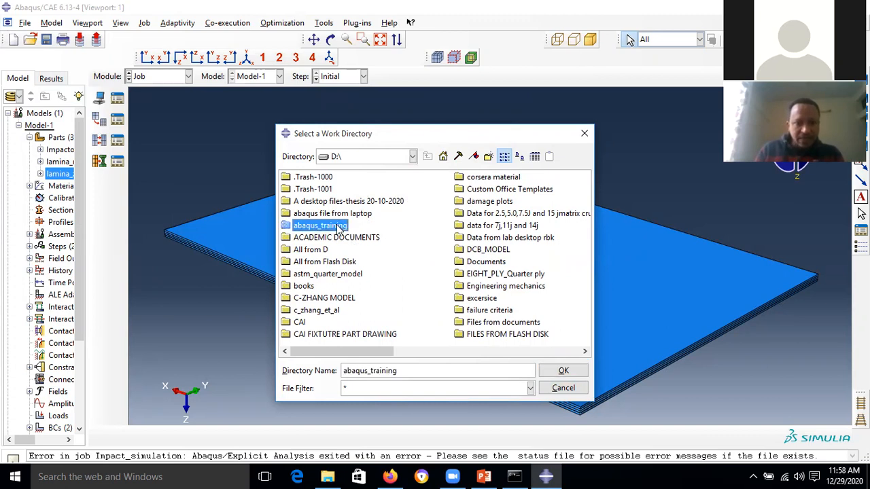
pyautogui.click(544, 373)
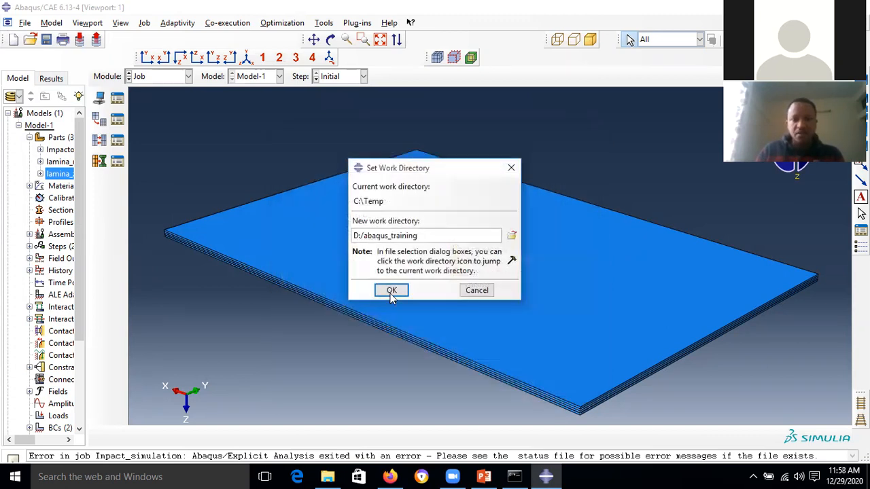
pyautogui.click(390, 291)
pyautogui.click(24, 23)
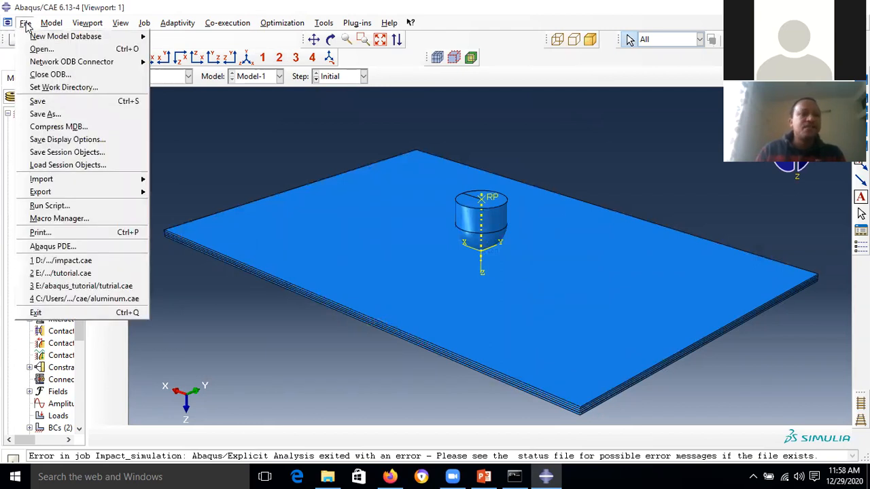
# - Save the model database as impact_simulation.cae in D:\abaqus_training
pyautogui.click(79, 114)
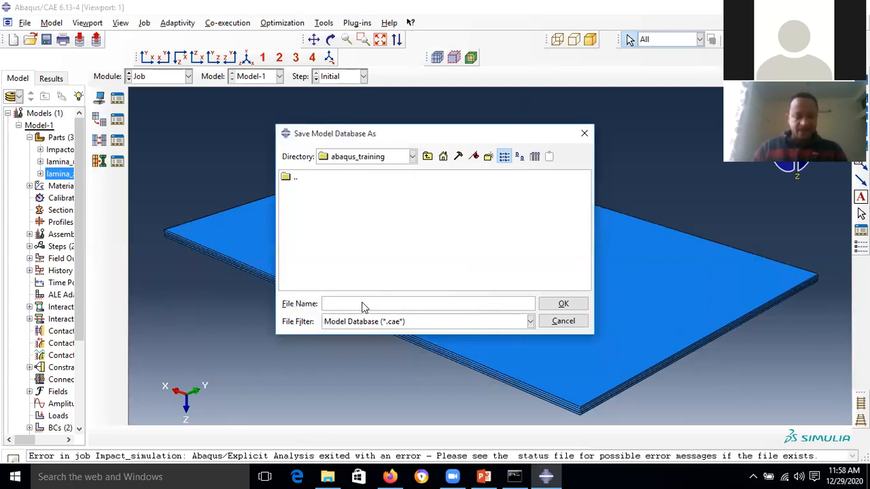
pyautogui.write('impact')
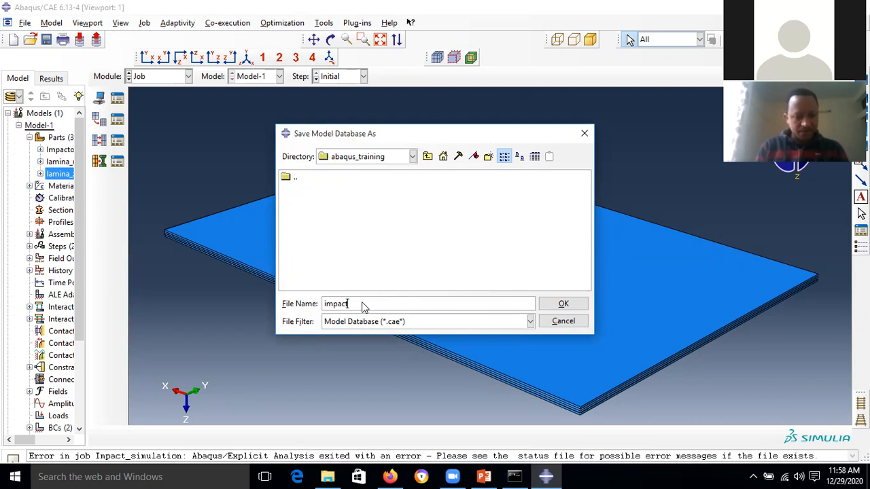
pyautogui.write('_sim')
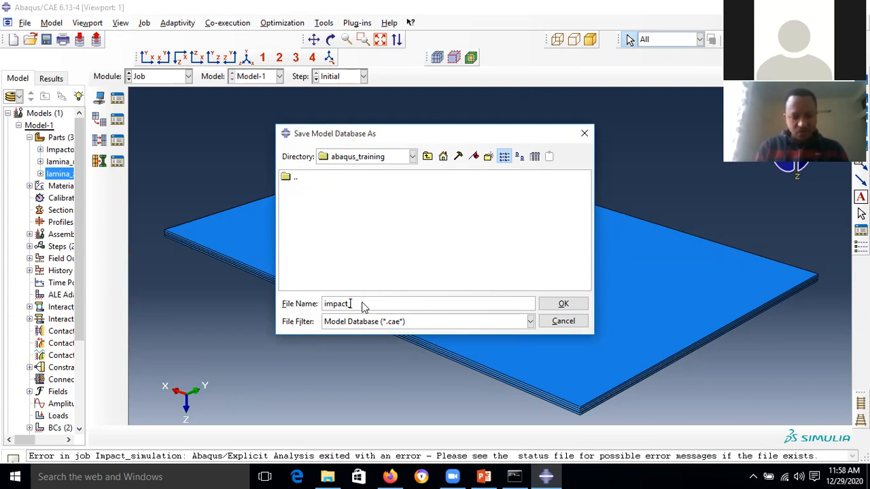
pyautogui.write('ulation')
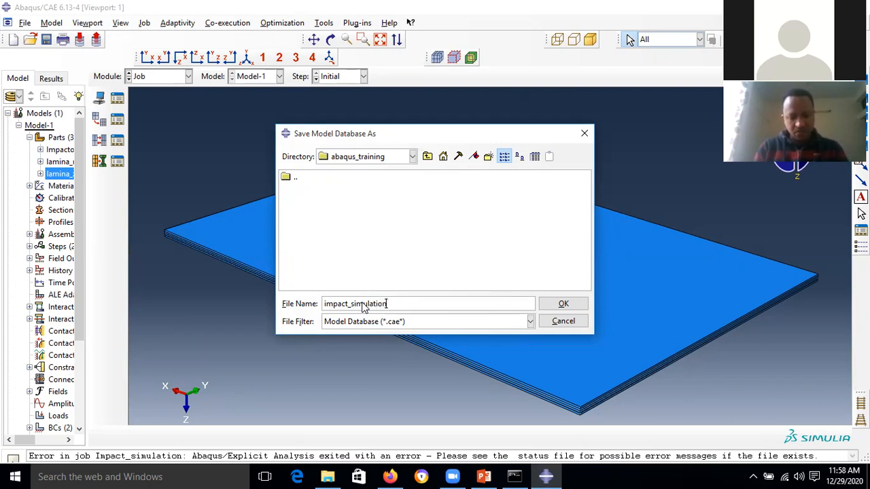
pyautogui.click(566, 305)
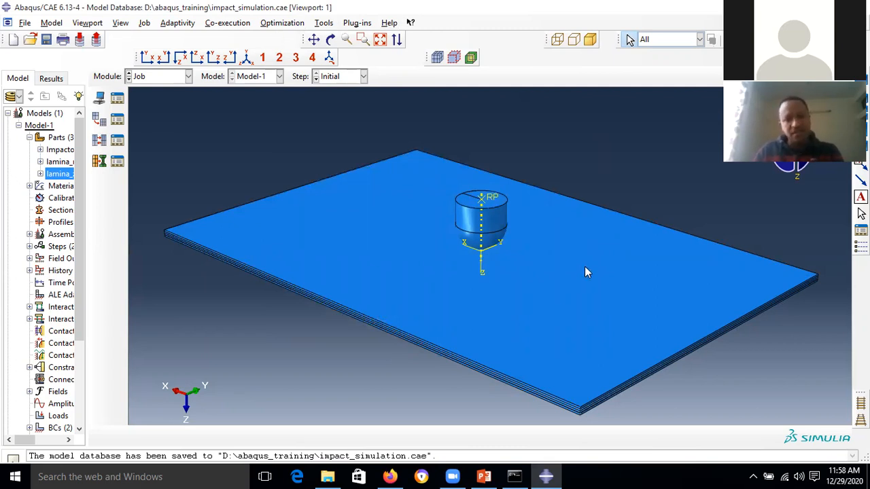
# - Resubmit Impact_simulation from the Job Manager, then show the Abaqus file types slide full screen
pyautogui.click(121, 99)
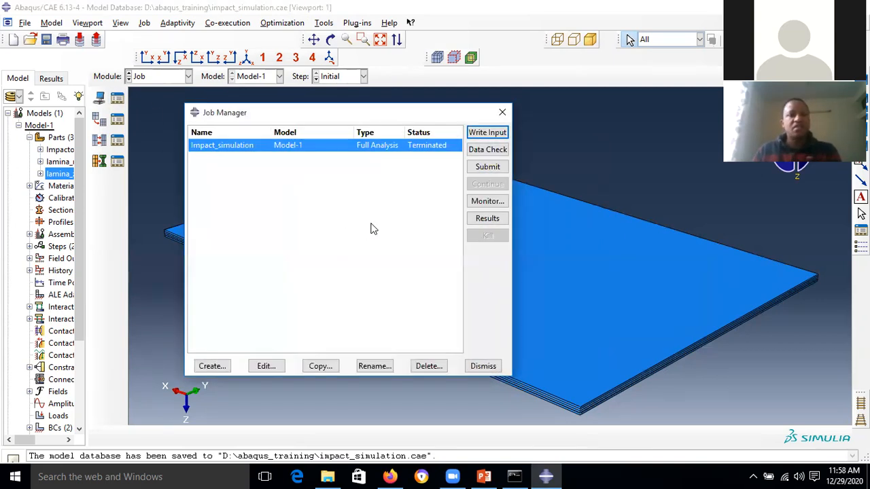
pyautogui.click(493, 172)
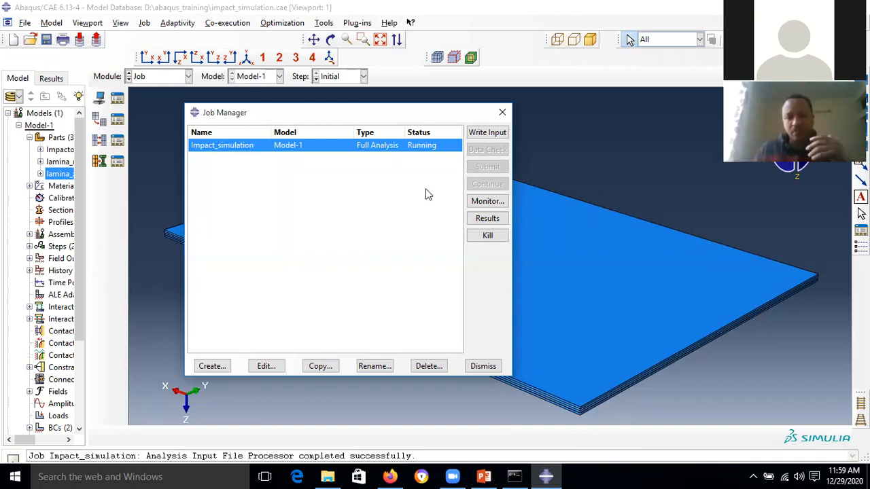
pyautogui.click(478, 472)
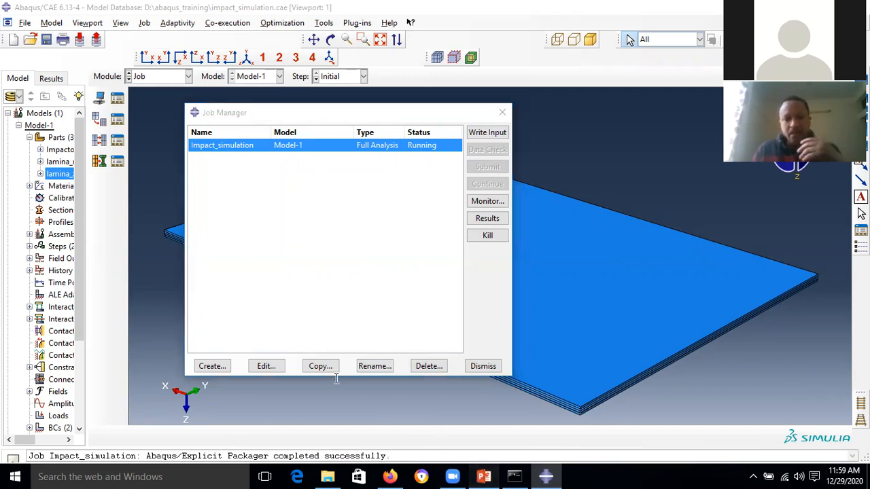
pyautogui.click(732, 457)
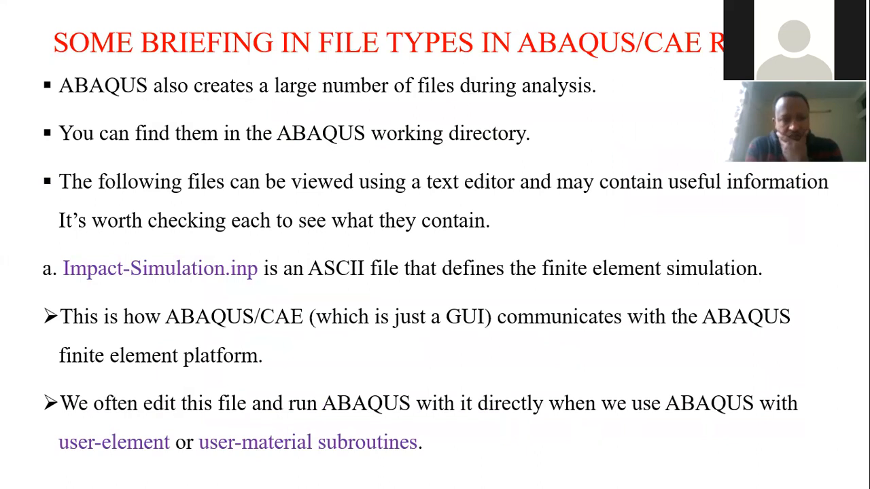
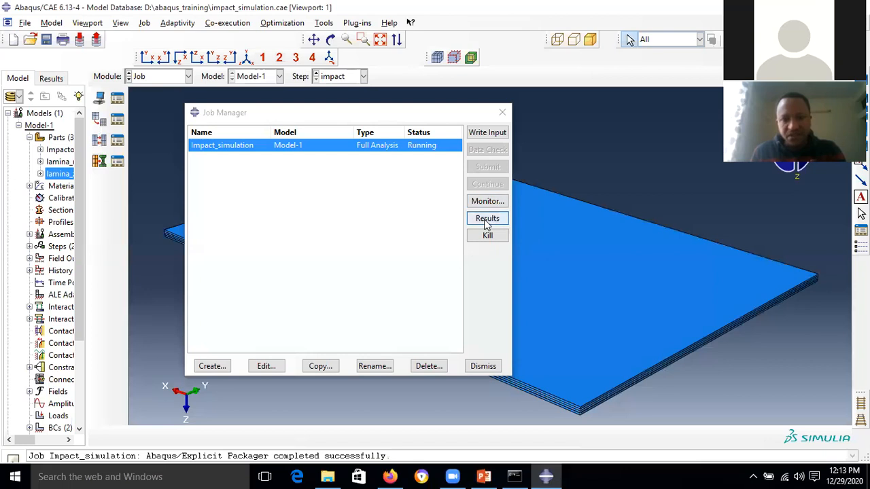
# - Read the Impact_simulation job's output messages in its monitor, then close the monitor
pyautogui.click(491, 202)
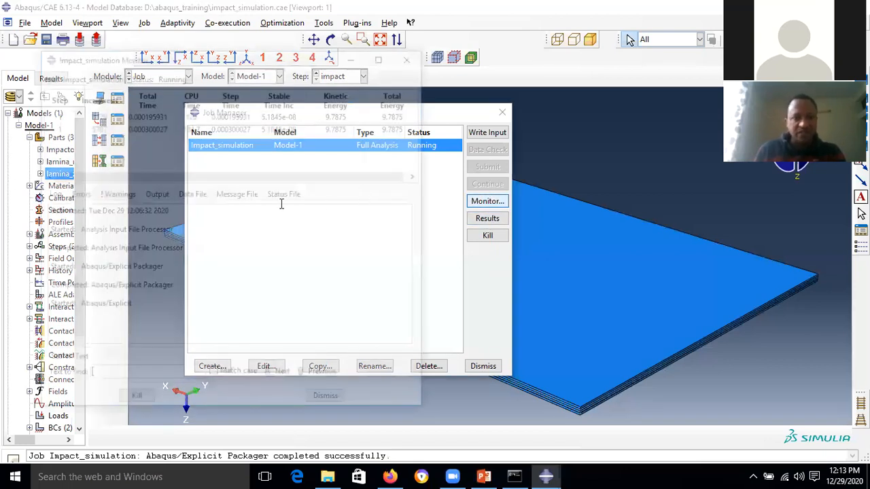
pyautogui.click(154, 194)
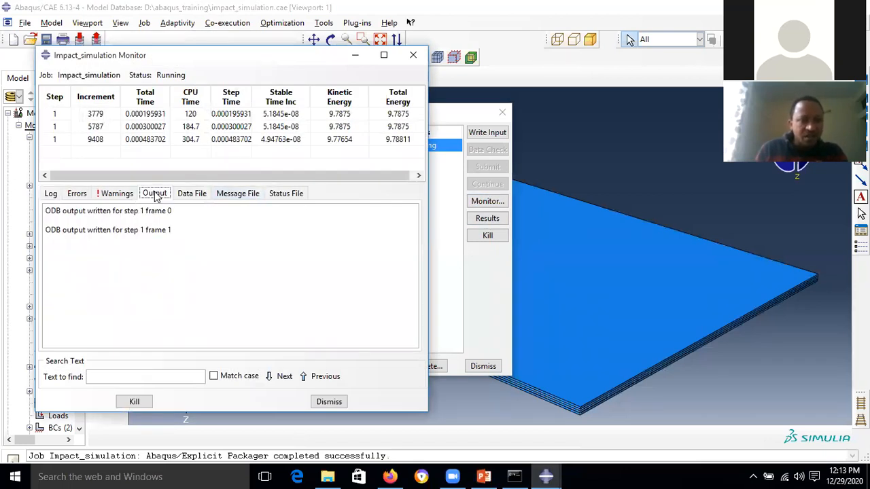
pyautogui.click(329, 402)
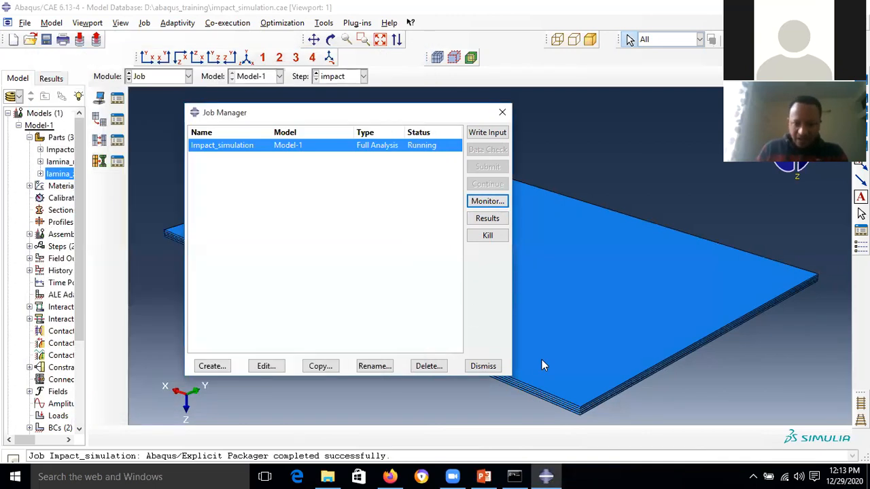
# - Close the Job Manager and launch another Abaqus CAE 6.13-4 session, hiding its license console
pyautogui.click(483, 367)
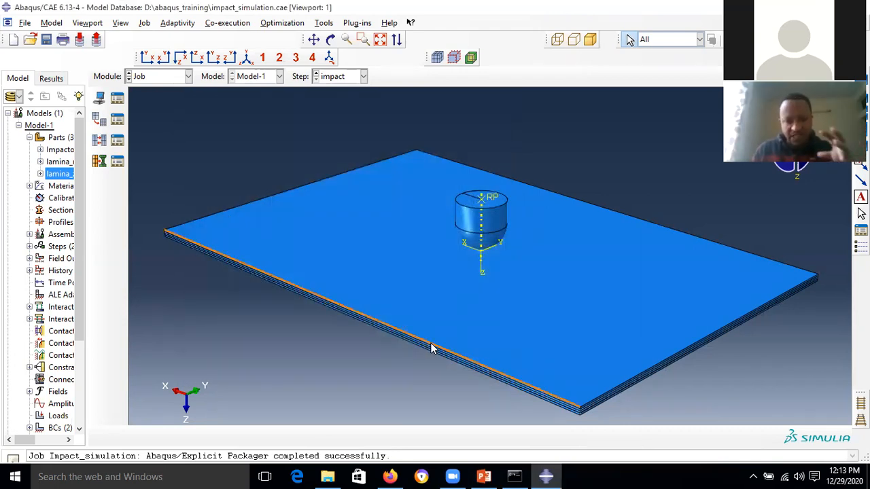
pyautogui.click(14, 476)
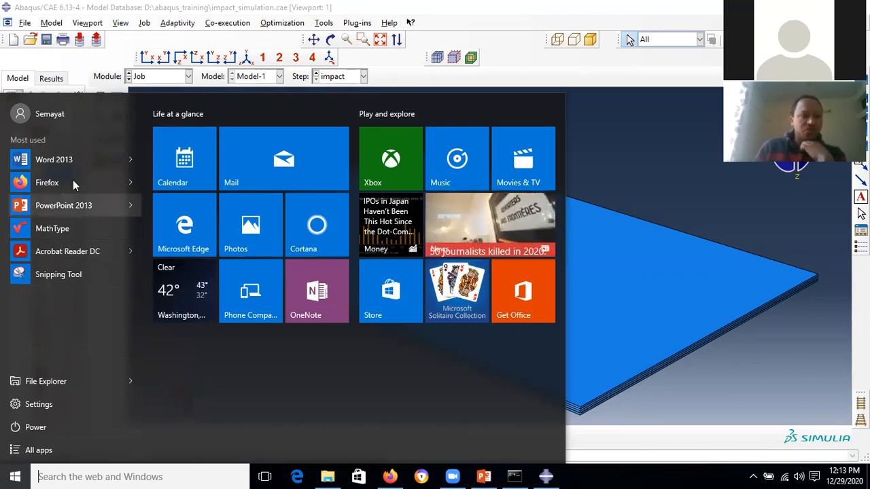
pyautogui.click(55, 452)
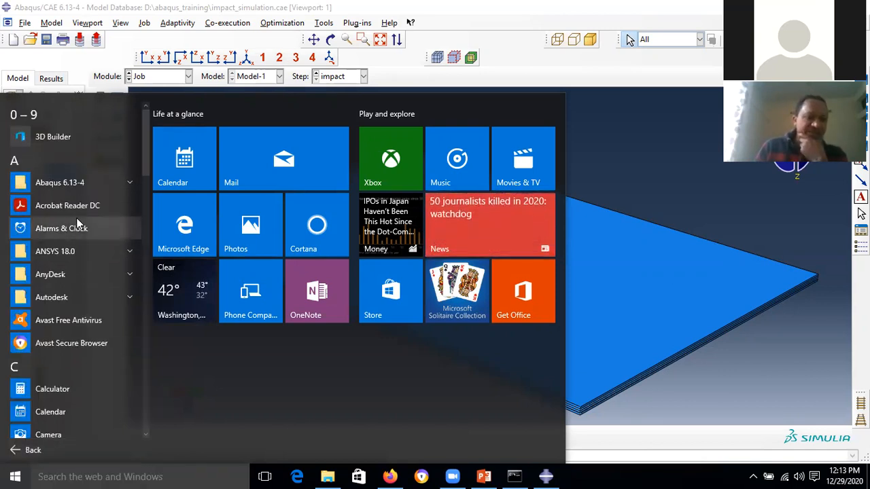
pyautogui.click(99, 182)
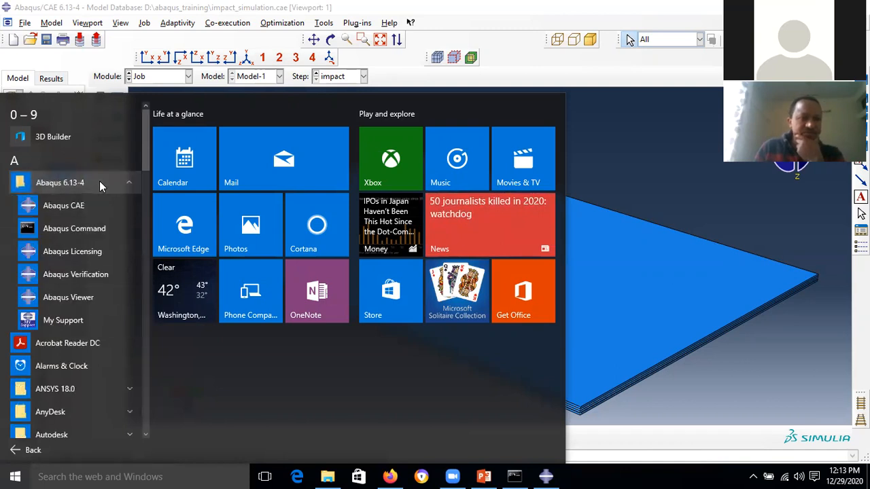
pyautogui.click(96, 203)
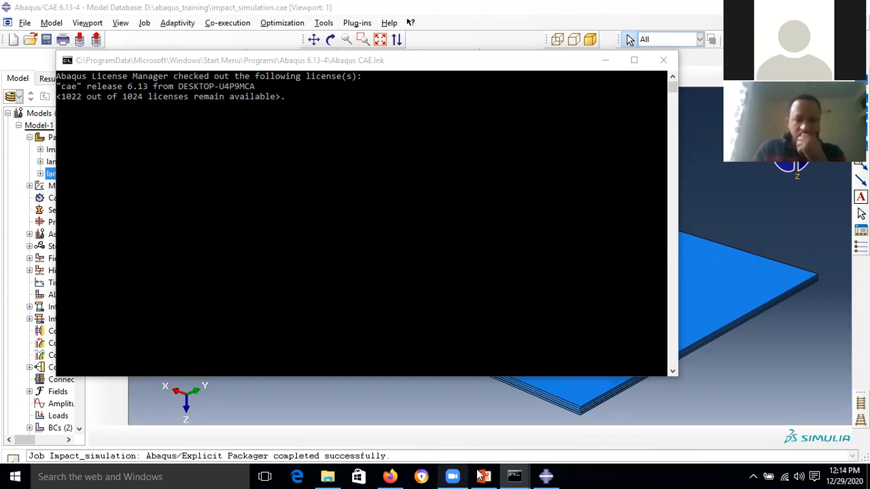
pyautogui.moveTo(547, 463)
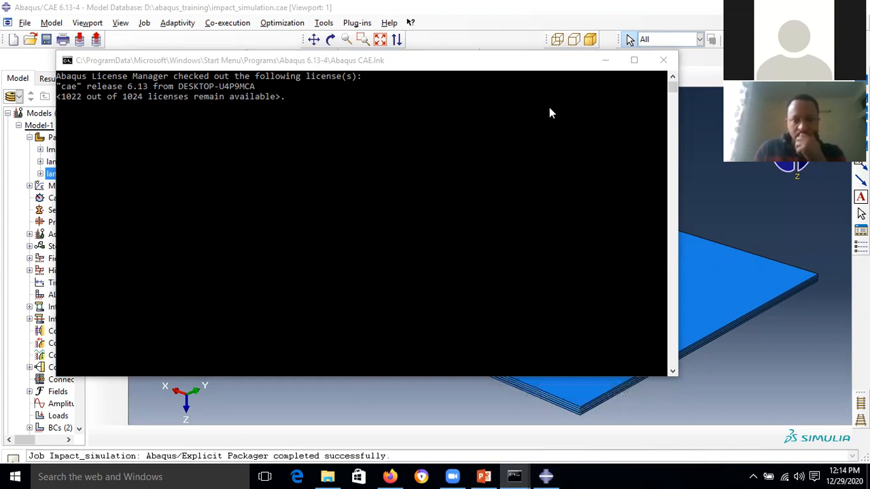
pyautogui.click(605, 62)
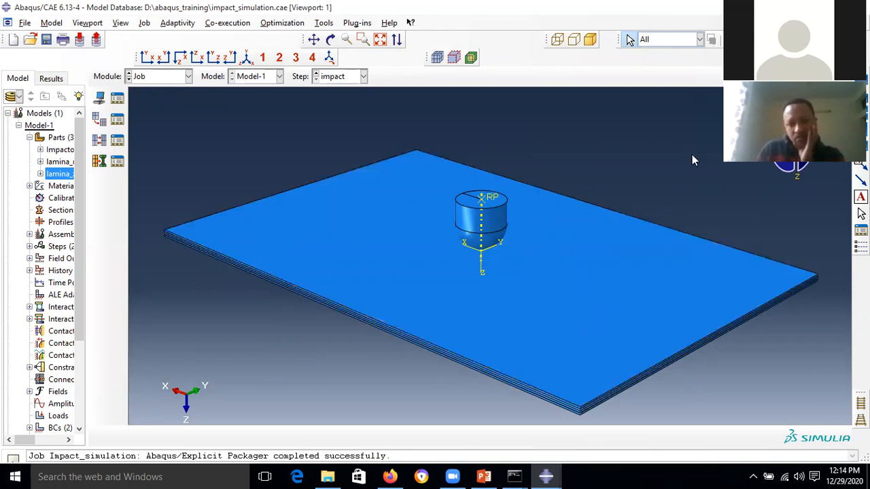
# - Switch between the Abaqus windows, ending with the new session's Start Session window in front
pyautogui.moveTo(557, 474)
pyautogui.click(612, 432)
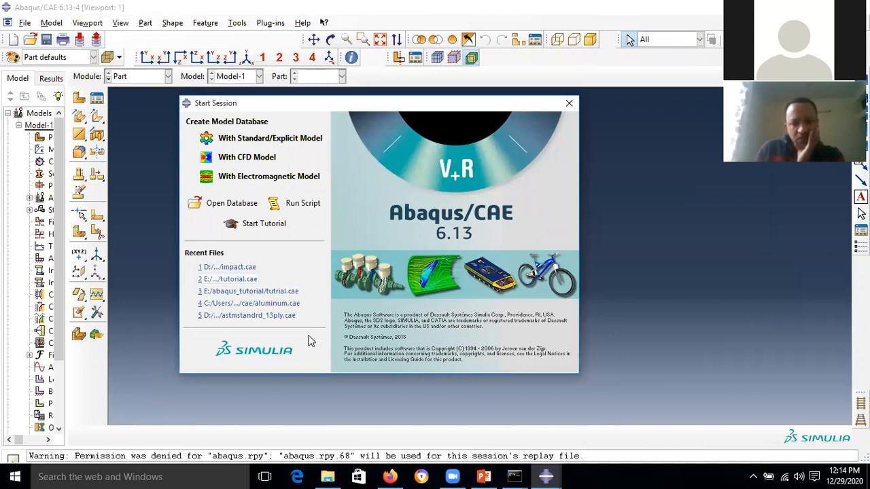
pyautogui.moveTo(545, 474)
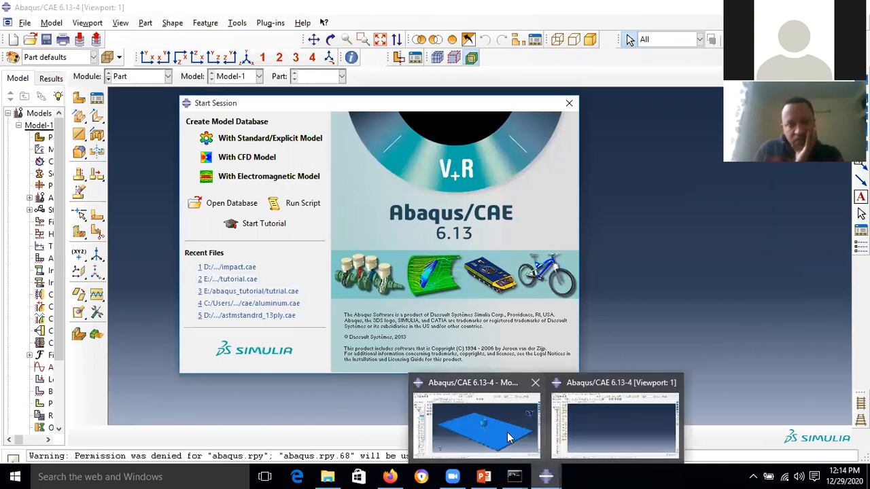
pyautogui.click(507, 437)
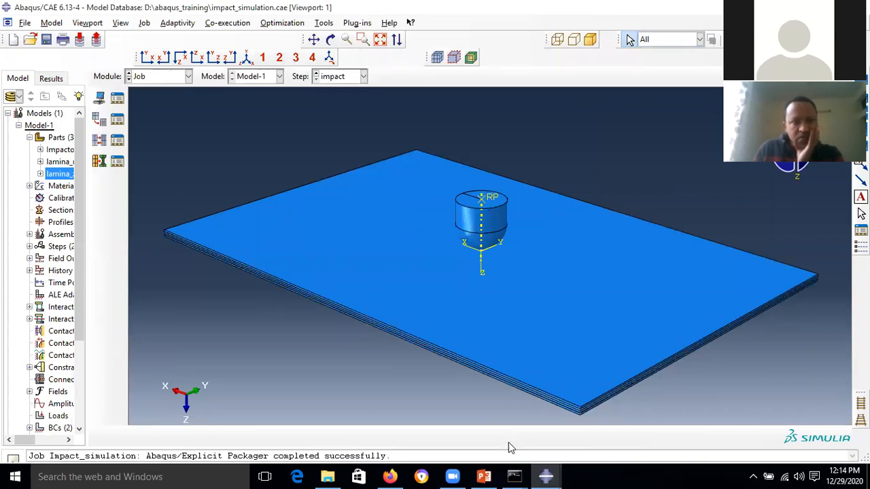
pyautogui.moveTo(545, 475)
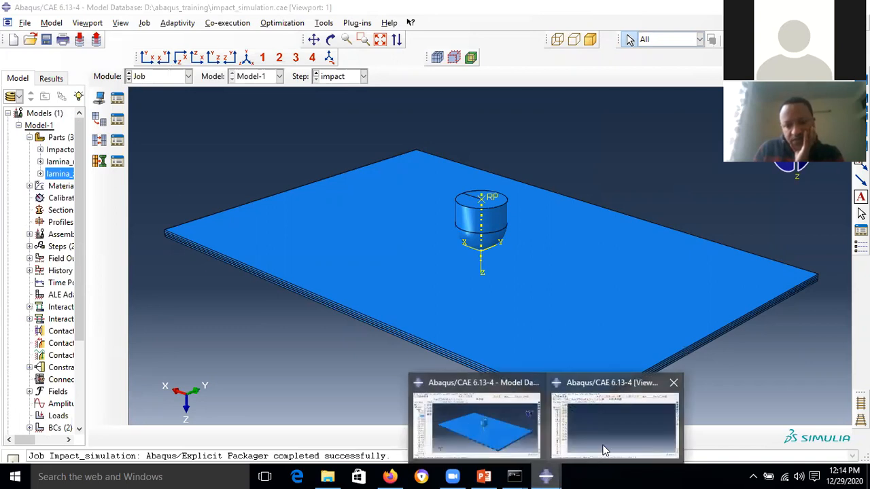
pyautogui.click(602, 448)
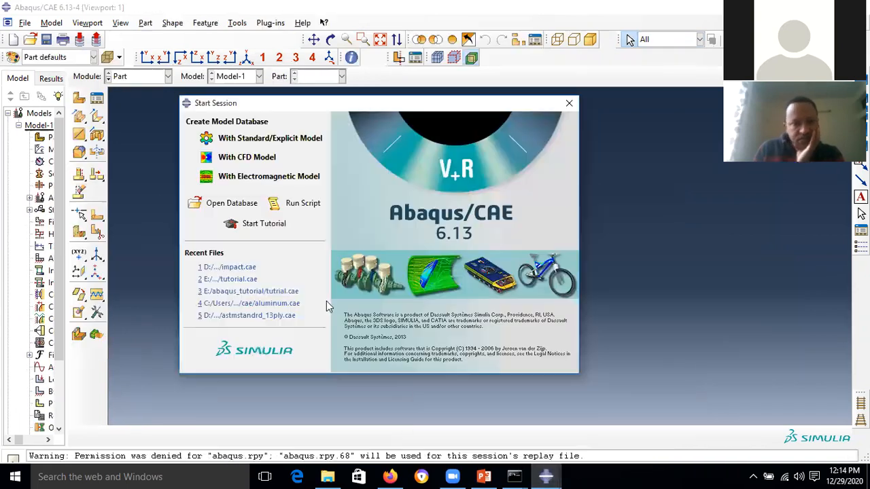
# - Open the recent tutorial.cae model database and switch to the Job module
pyautogui.click(246, 283)
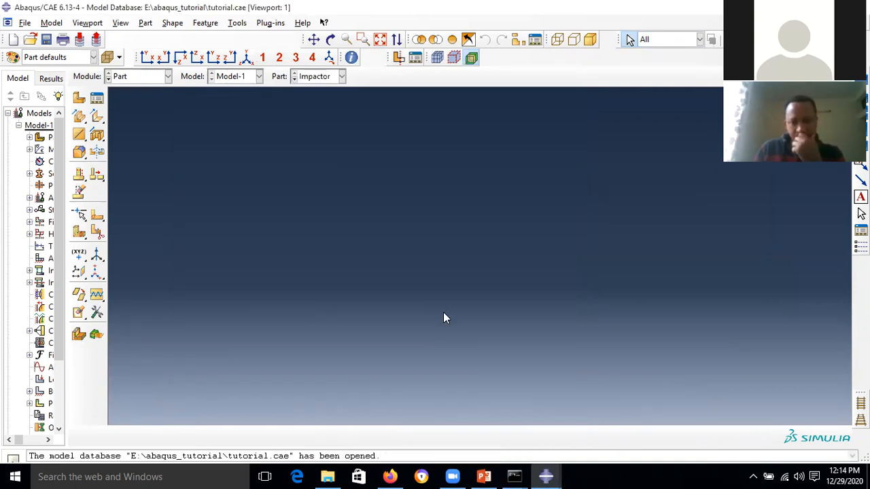
pyautogui.click(168, 77)
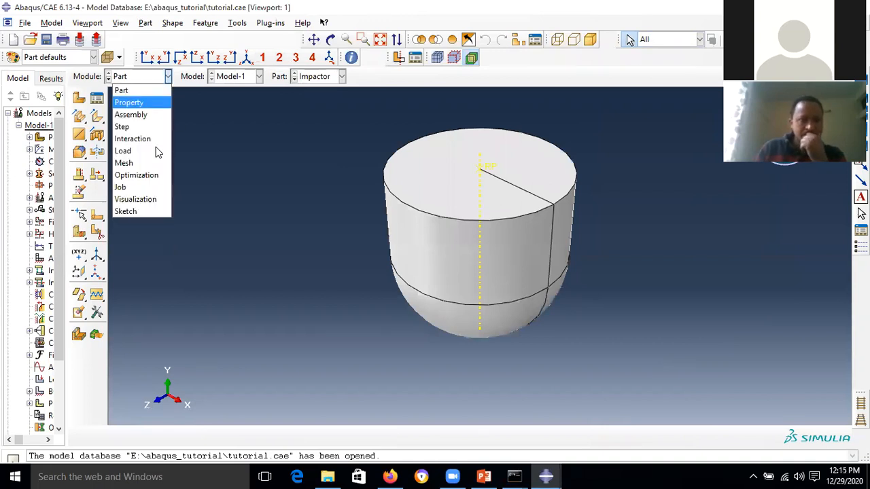
pyautogui.click(144, 187)
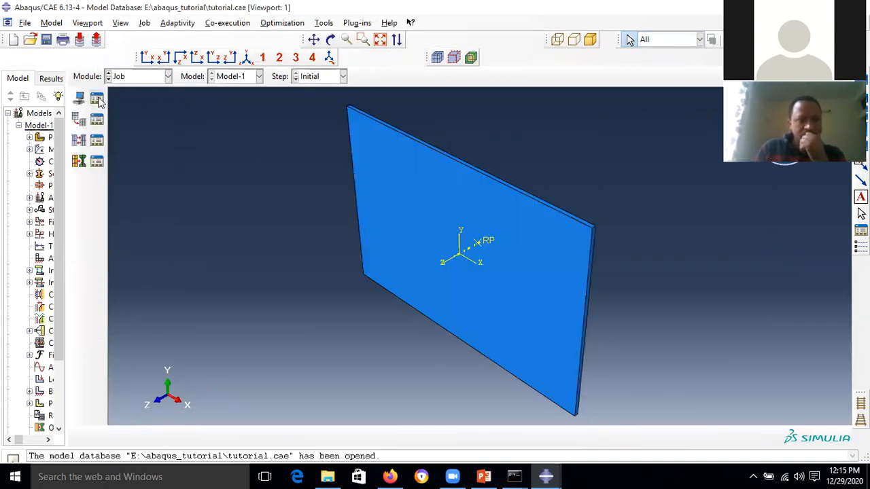
# - Confirm in the Job Manager that IMPACTOR_SIMULATION is Completed
pyautogui.click(97, 99)
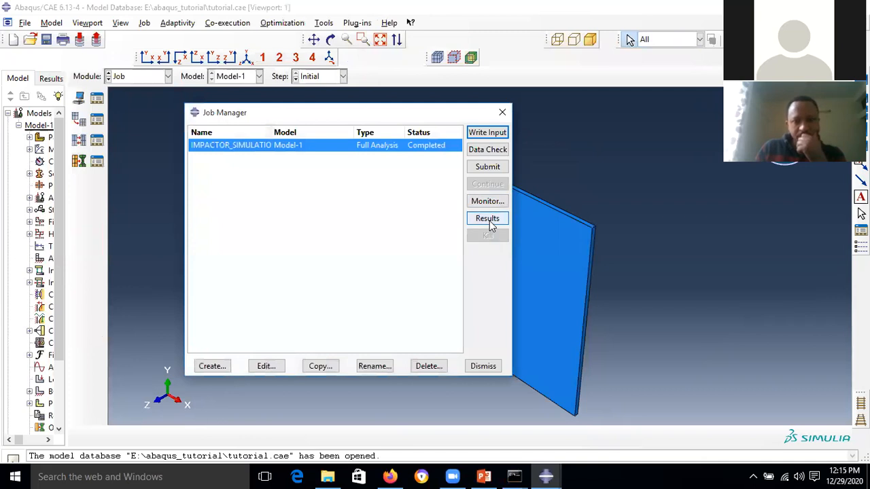
pyautogui.click(484, 370)
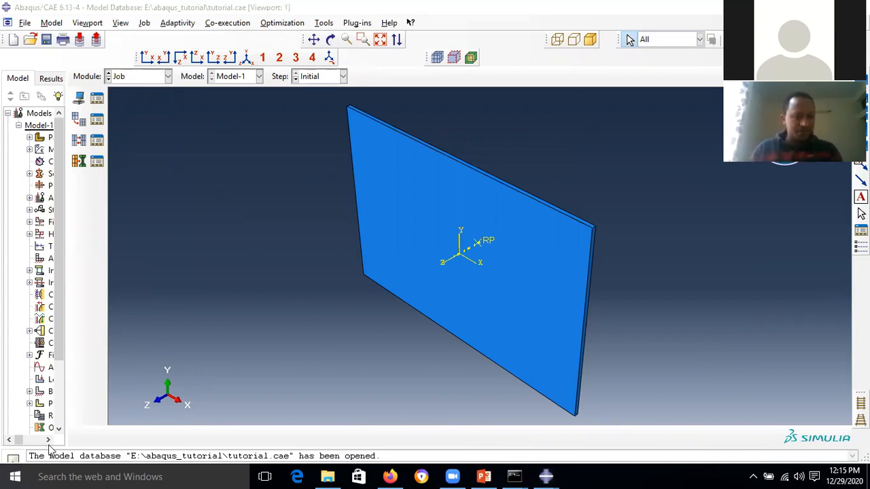
pyautogui.press('super')
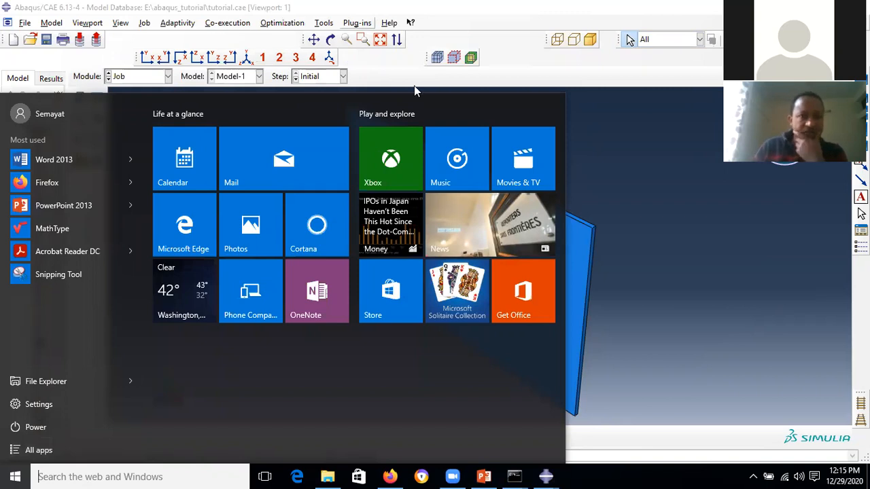
# - Launch another Abaqus CAE 6.13-4 session from the Start menu and hide its console
pyautogui.click(25, 23)
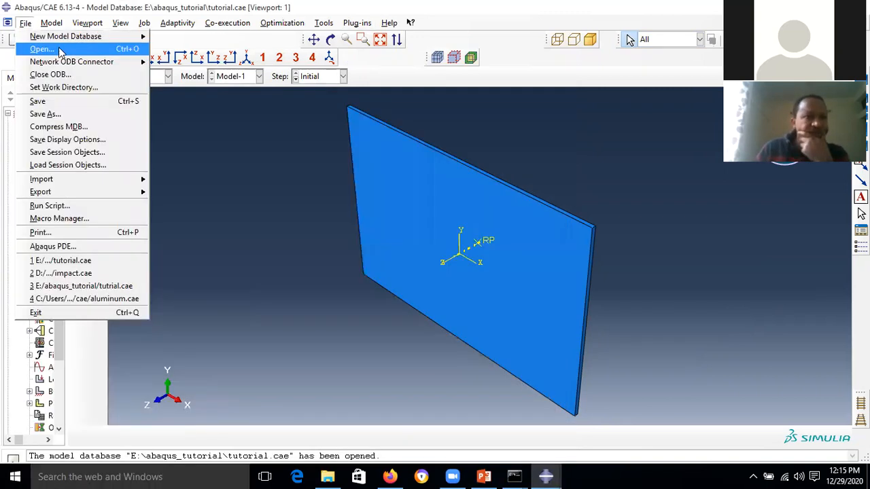
pyautogui.click(236, 177)
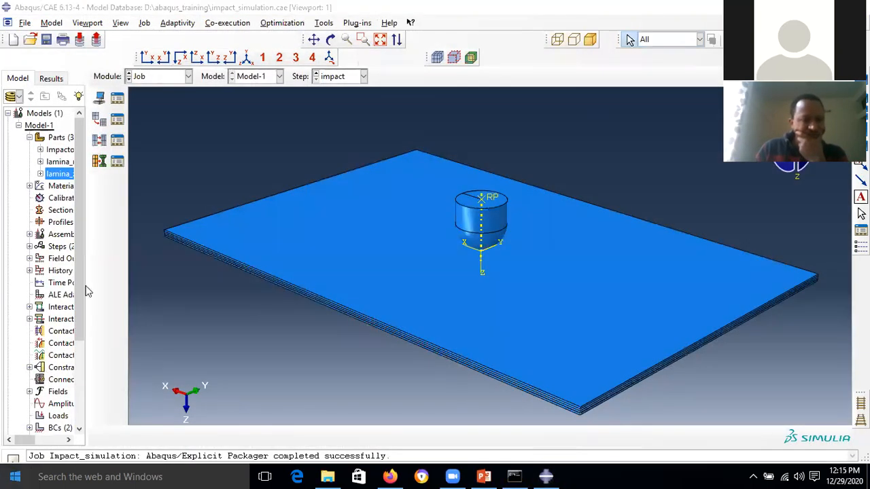
pyautogui.press('super')
pyautogui.click(61, 450)
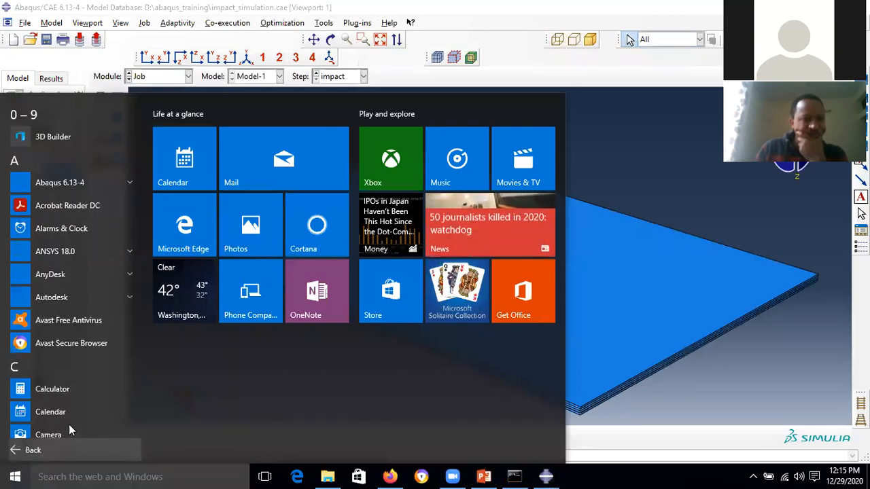
pyautogui.click(87, 184)
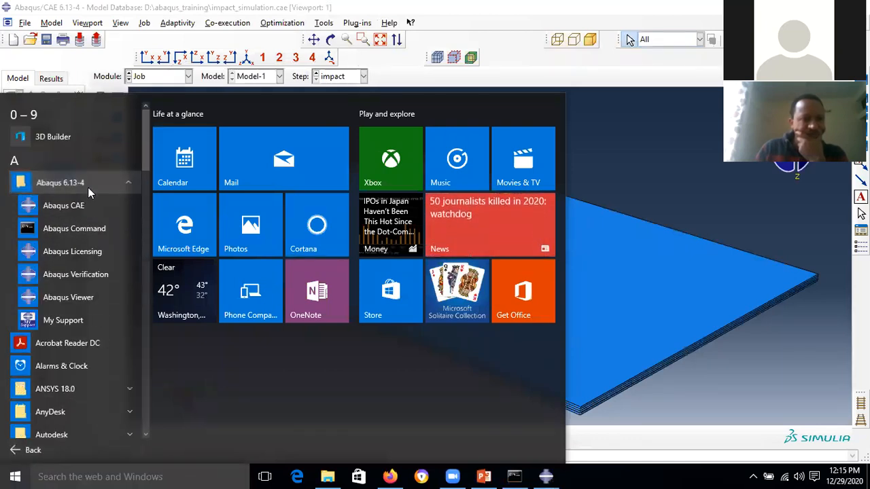
pyautogui.click(94, 203)
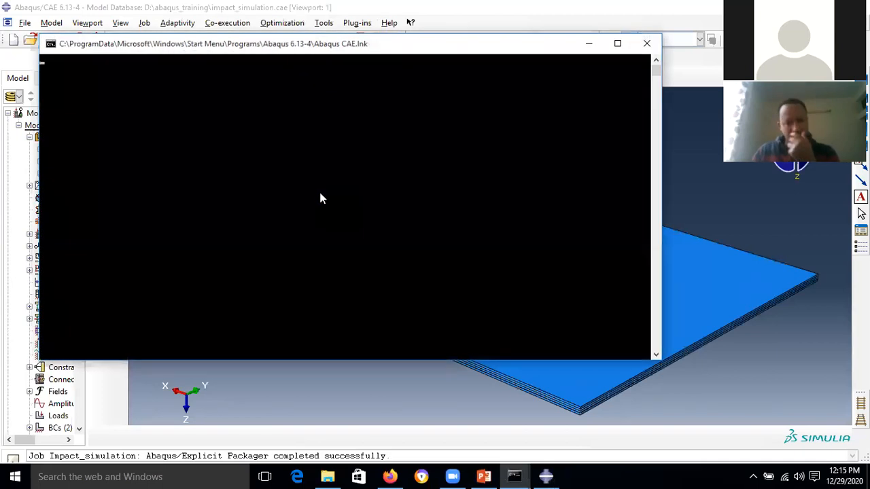
pyautogui.click(588, 43)
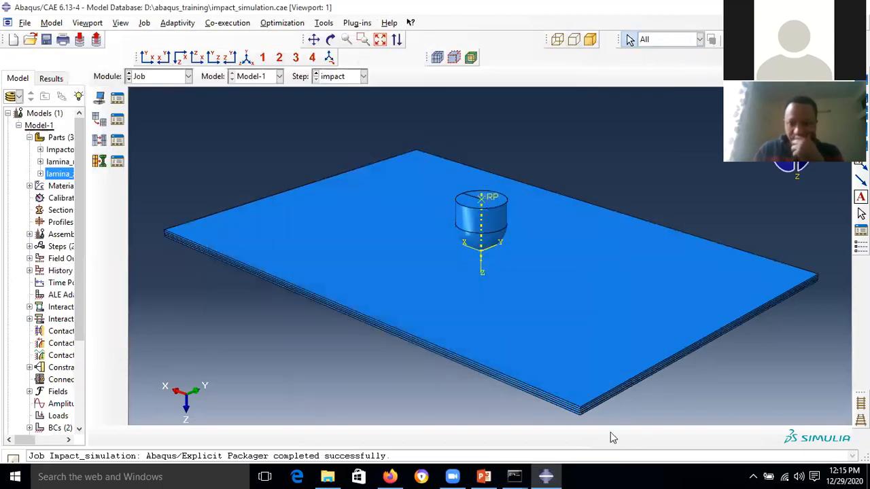
pyautogui.moveTo(549, 473)
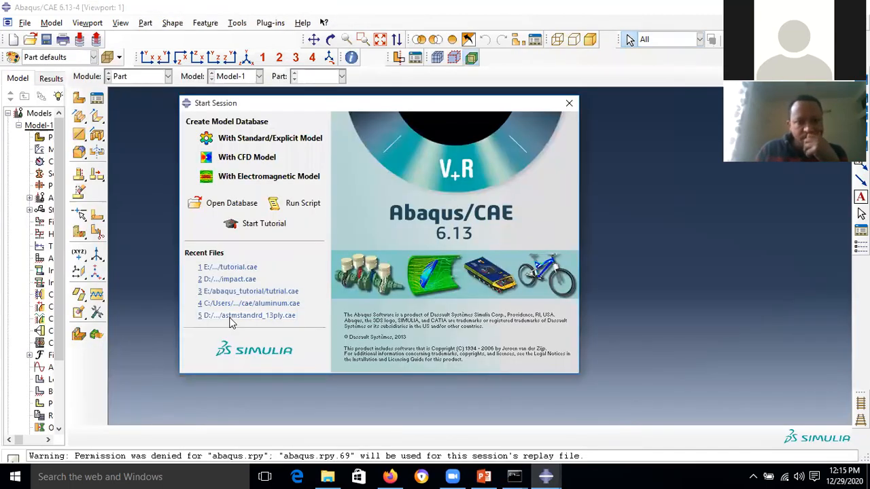
# - Open the recent D:\impact_simulation\impact.cae and switch to the Job module
pyautogui.click(251, 279)
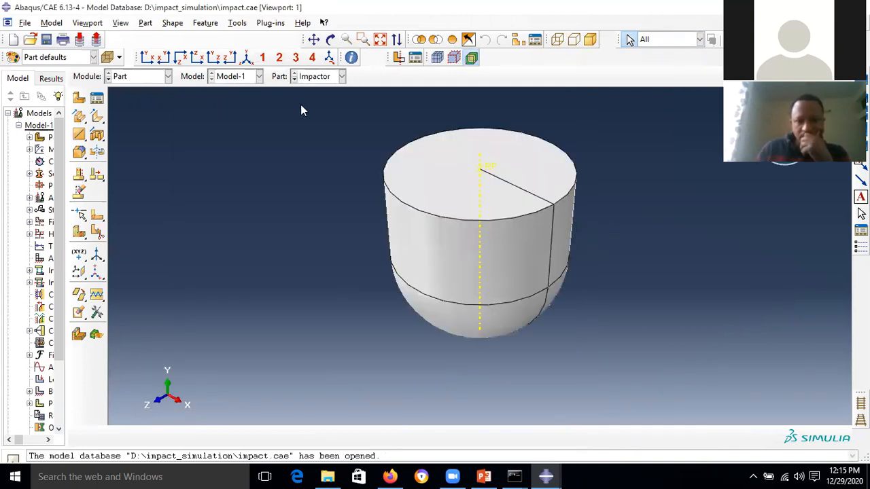
pyautogui.click(168, 76)
pyautogui.click(162, 185)
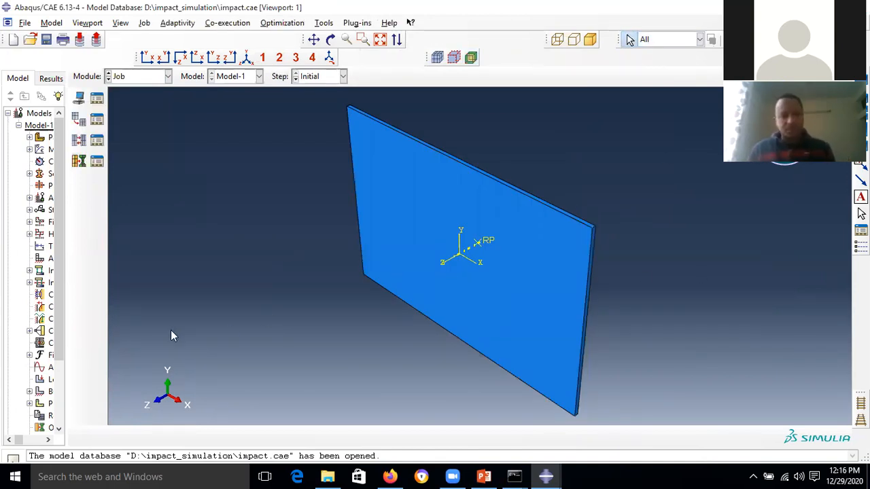
# - Launch a further Abaqus CAE 6.13-4 session and hide its licence console
pyautogui.click(15, 476)
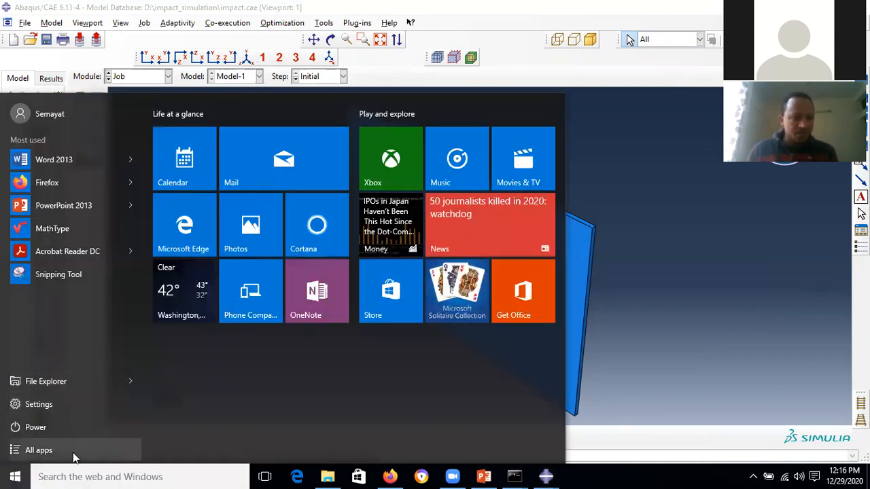
pyautogui.click(73, 453)
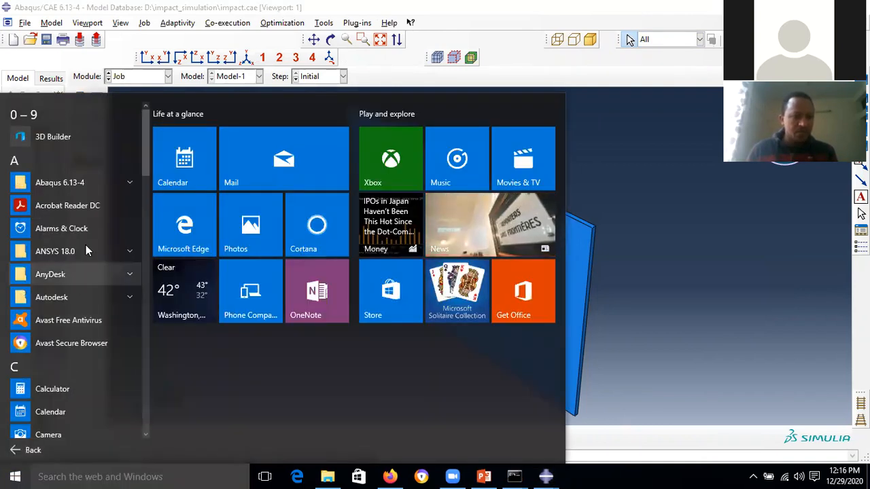
pyautogui.click(104, 183)
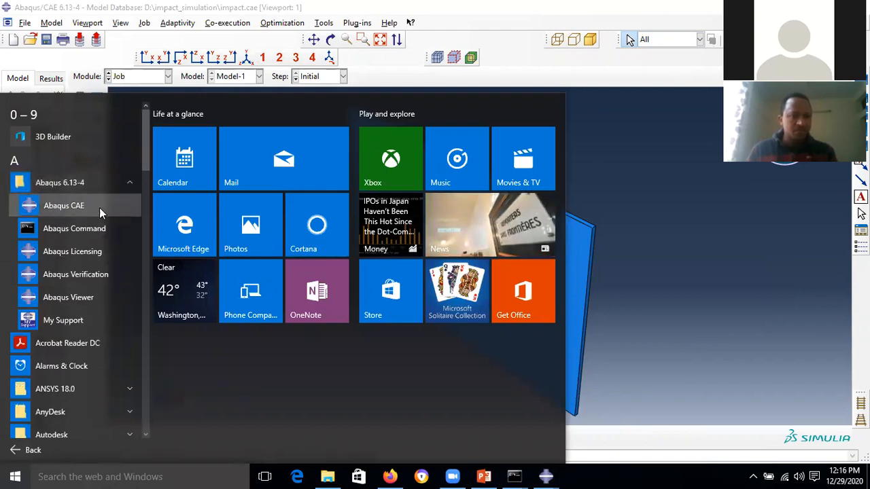
pyautogui.click(99, 207)
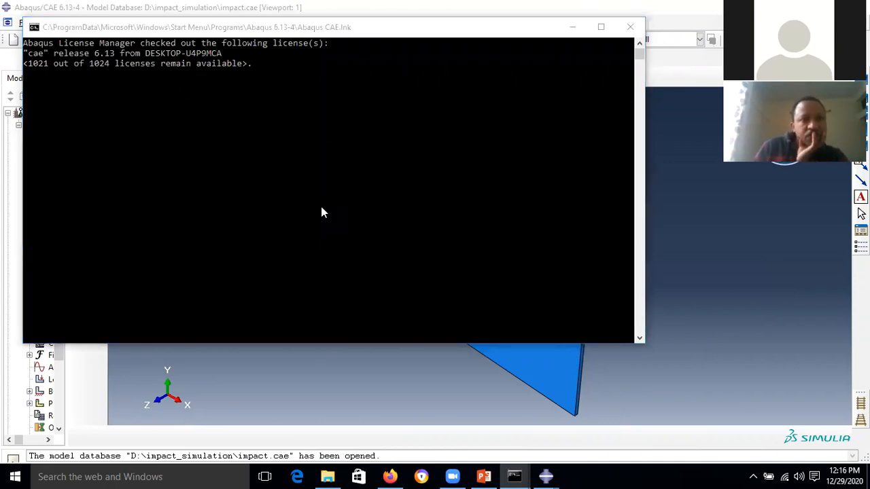
pyautogui.click(573, 28)
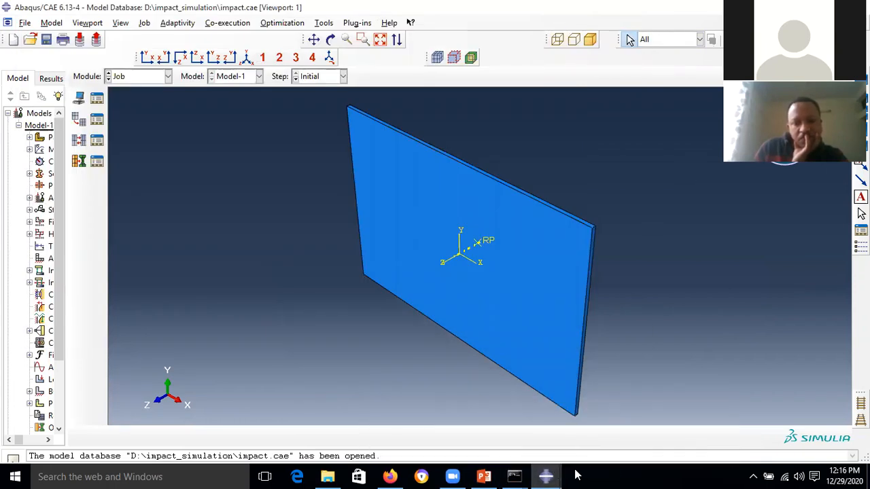
# - Switch between the impact.cae window and the new session, leaving its Start Session window in front
pyautogui.click(638, 427)
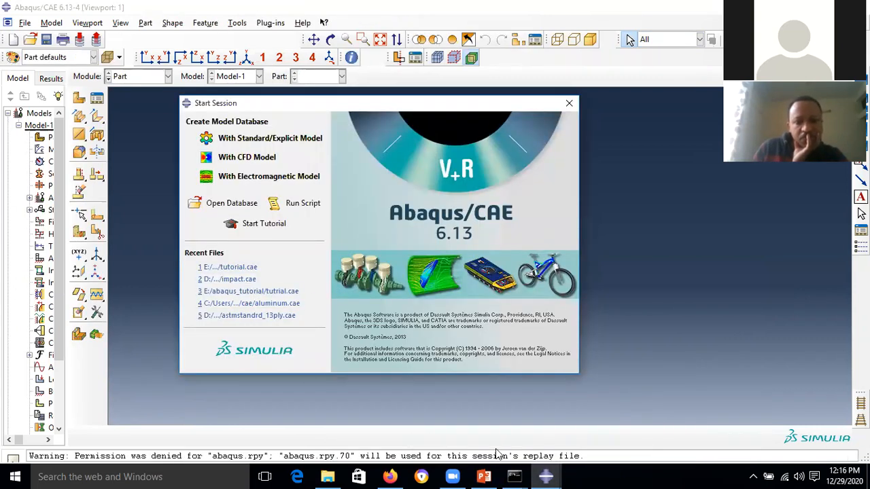
pyautogui.click(549, 475)
pyautogui.moveTo(564, 475)
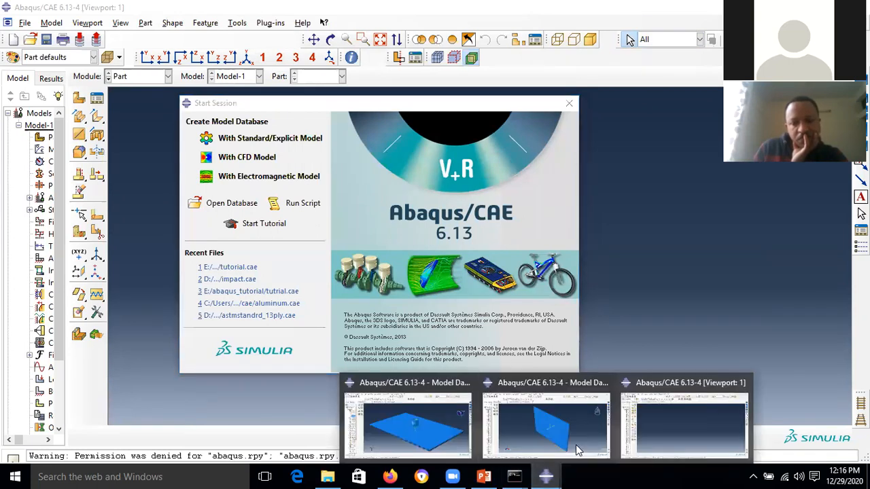
pyautogui.click(573, 443)
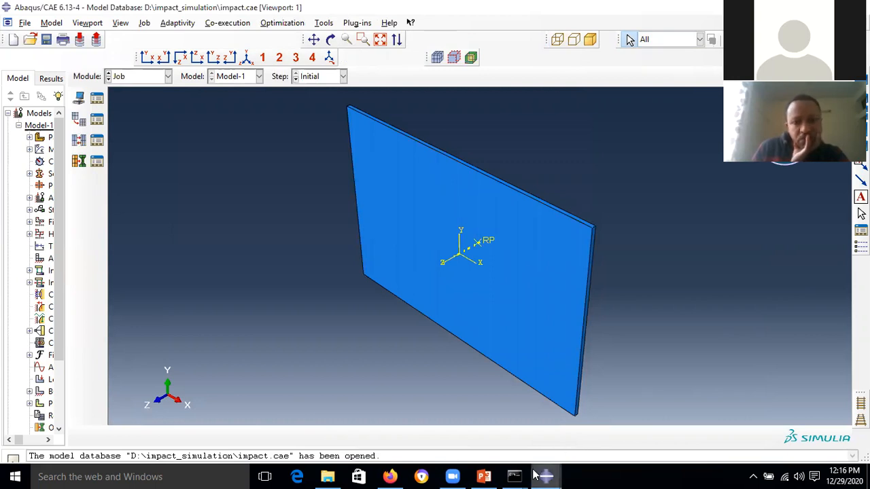
pyautogui.moveTo(547, 476)
pyautogui.click(666, 434)
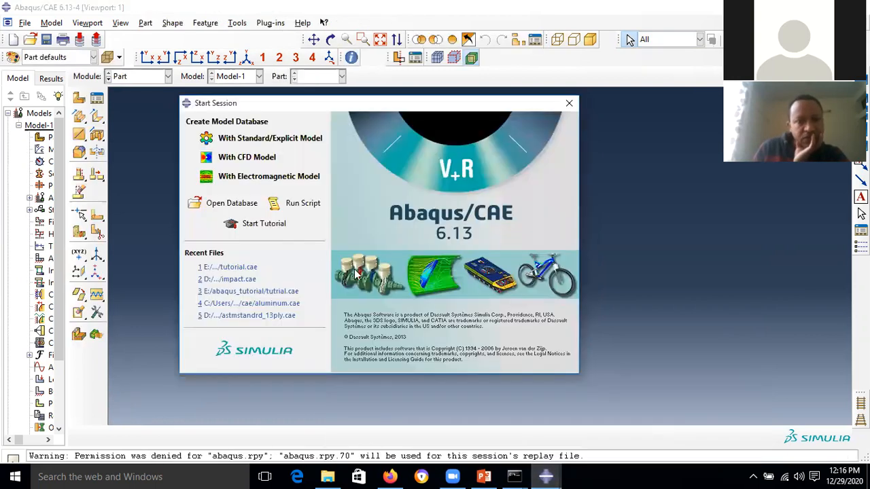
# - Open the recent tutorial.cae in this session and switch to the Job module
pyautogui.click(231, 267)
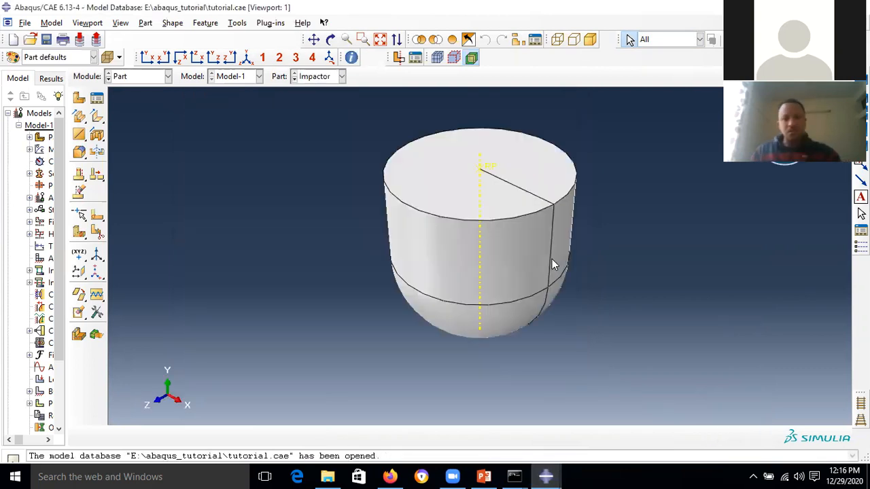
pyautogui.click(150, 81)
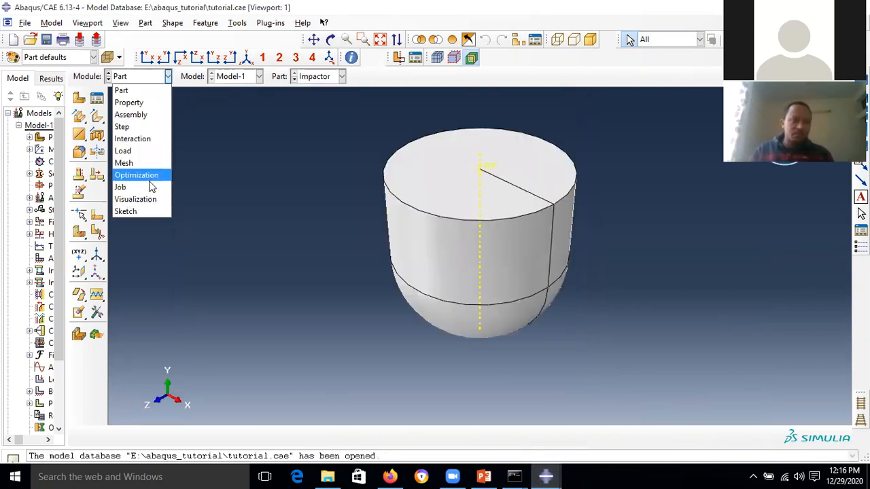
pyautogui.click(151, 188)
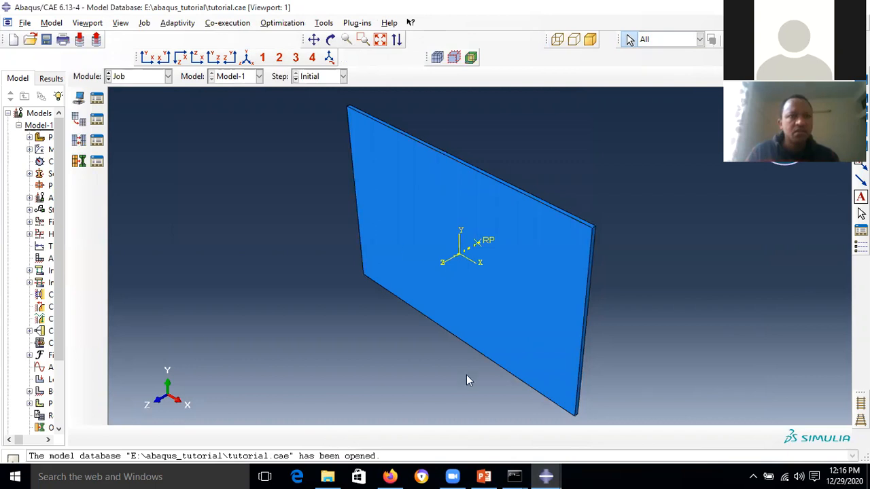
# - Bring the impact.cae model window back to the front
pyautogui.moveTo(546, 476)
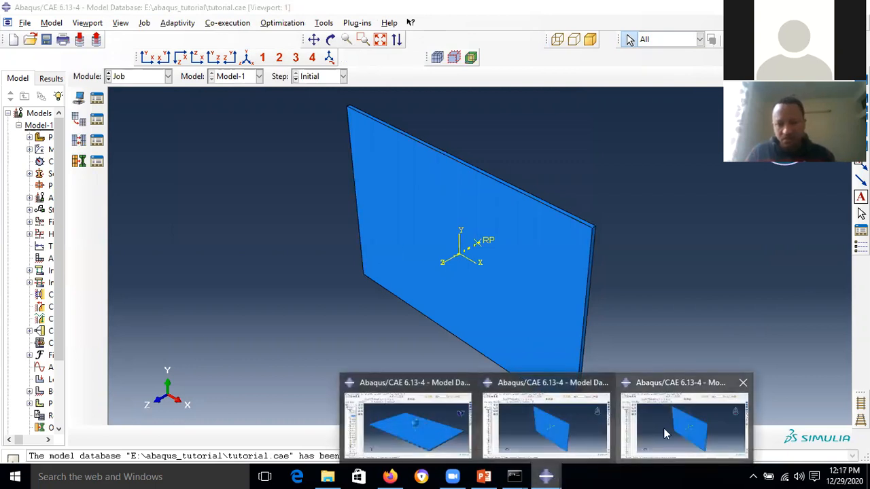
pyautogui.click(564, 423)
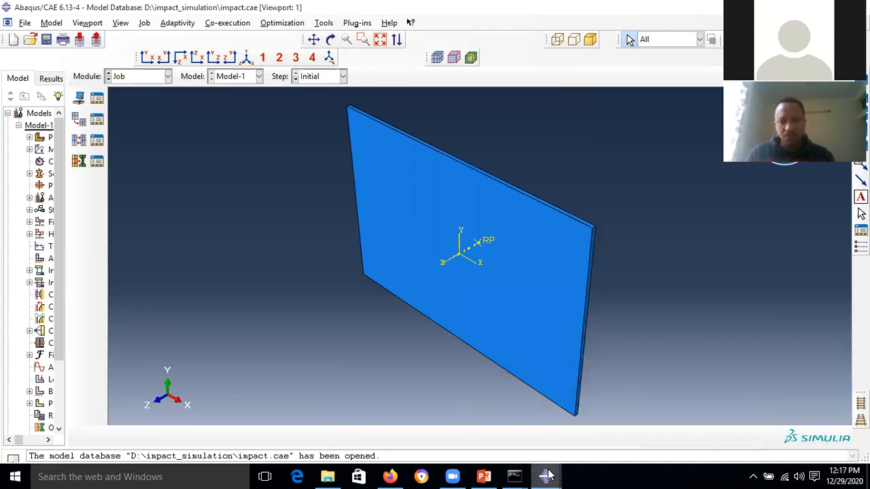
pyautogui.moveTo(553, 464)
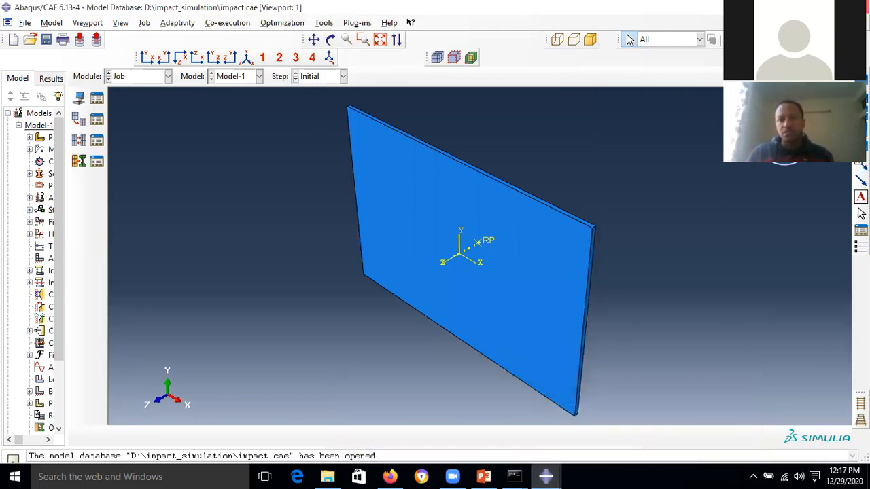
# - Bring impact_simulation.cae forward and launch another Abaqus CAE 6.13-4 session, hiding its console
pyautogui.click(796, 7)
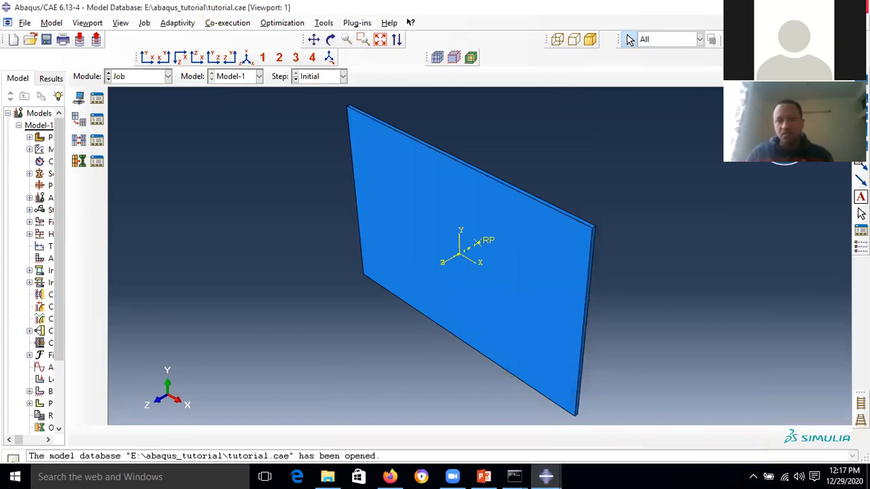
pyautogui.click(796, 8)
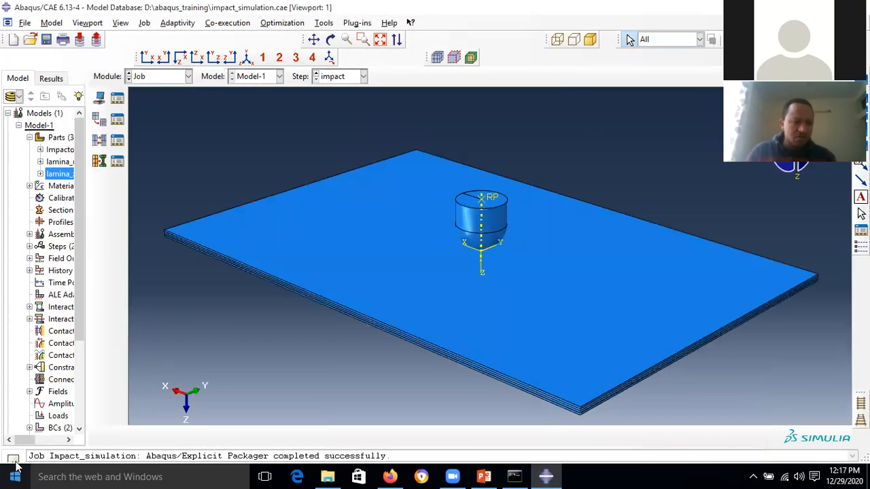
pyautogui.click(15, 476)
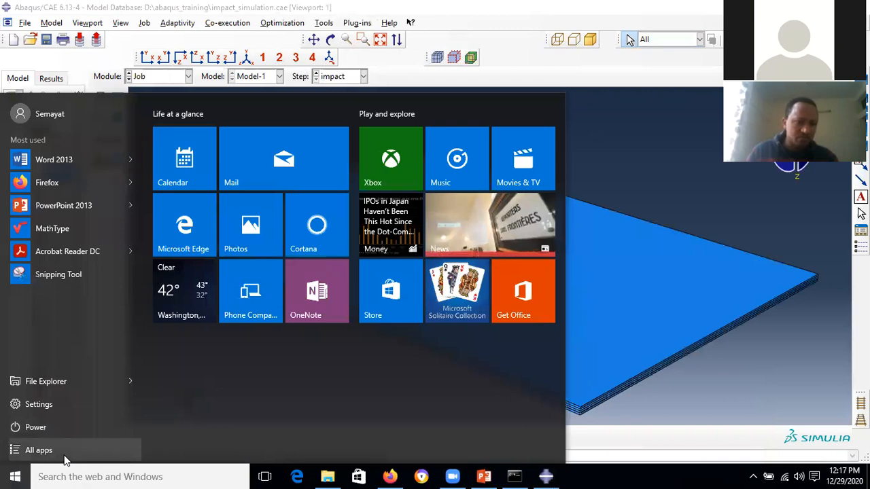
pyautogui.click(65, 456)
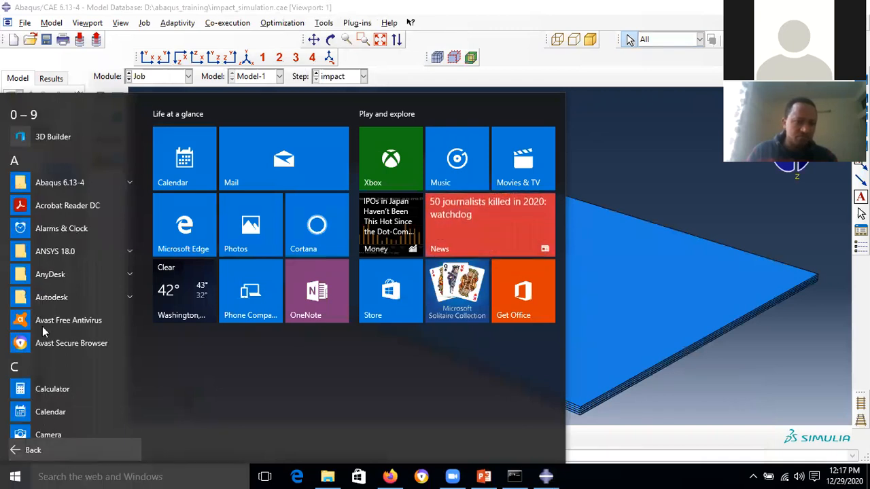
pyautogui.click(94, 181)
pyautogui.click(102, 205)
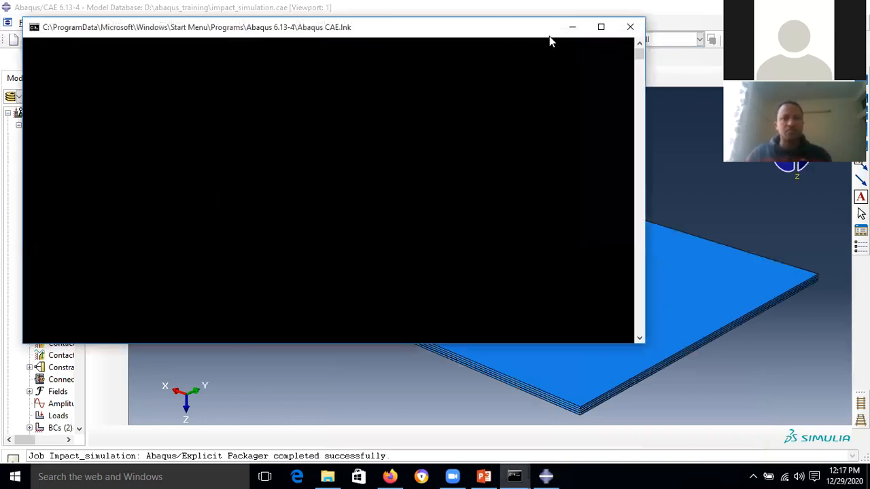
pyautogui.click(572, 27)
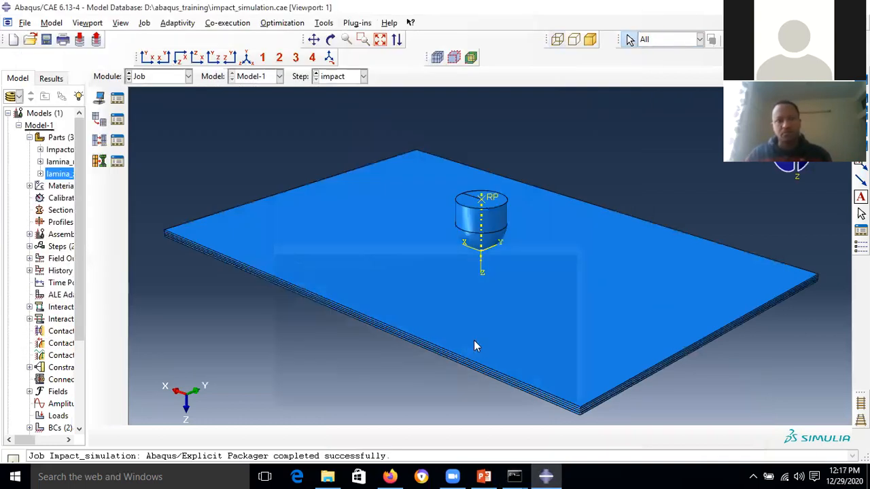
# - Bring the newly launched session's Start Session window to the front
pyautogui.moveTo(541, 475)
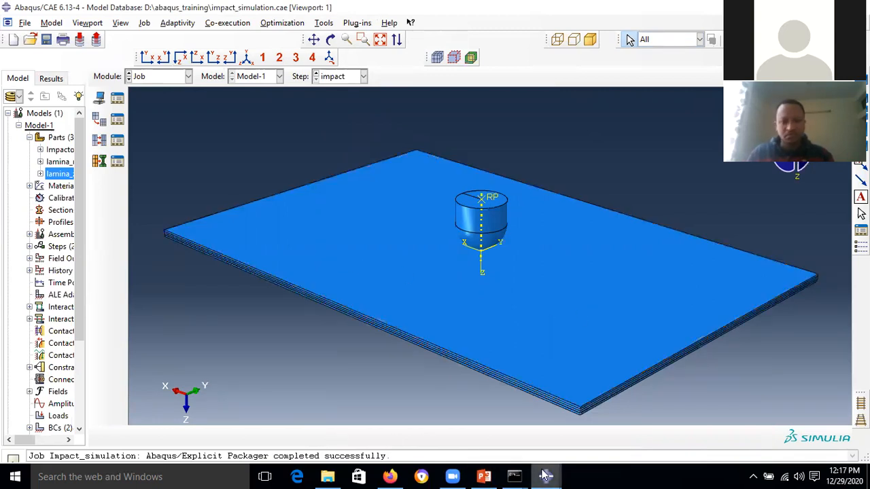
pyautogui.click(597, 444)
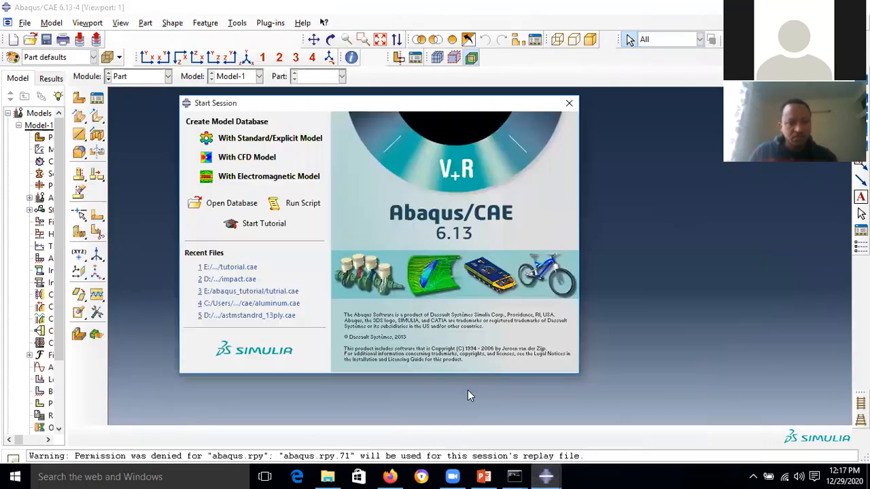
# - Open the recent tutrial.cae in the Job module and dismiss the empty Job Manager
pyautogui.click(283, 291)
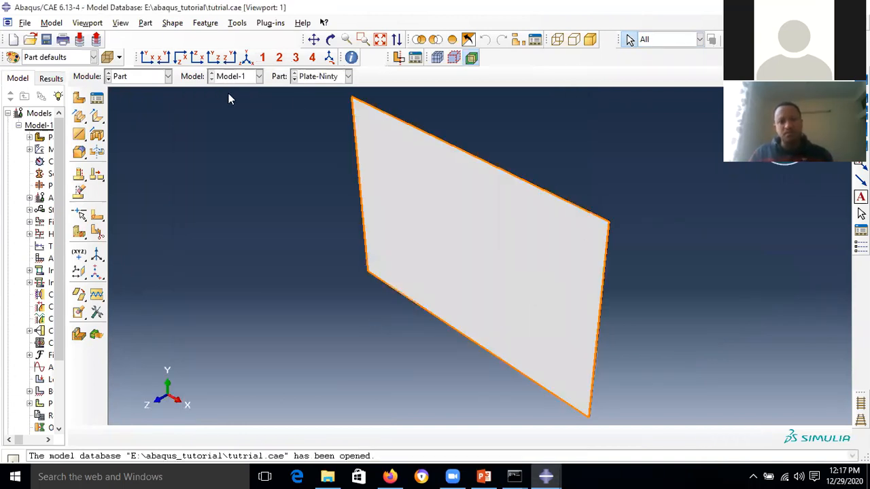
pyautogui.click(155, 77)
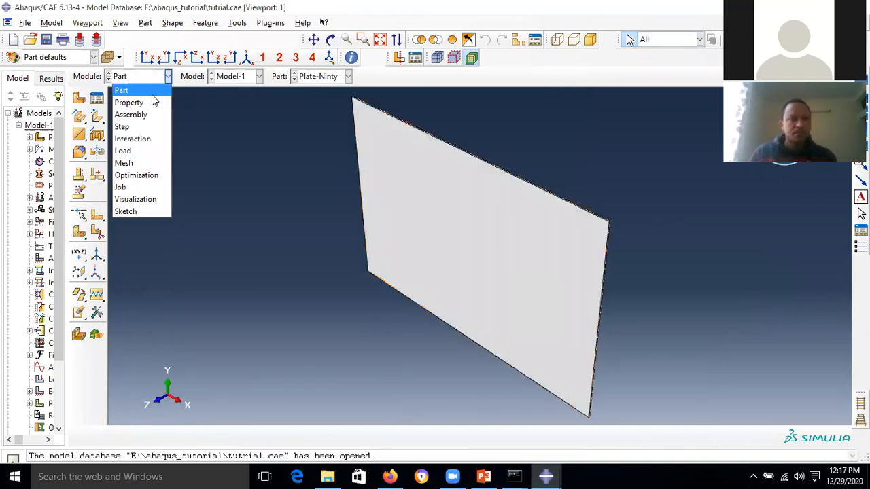
pyautogui.click(134, 187)
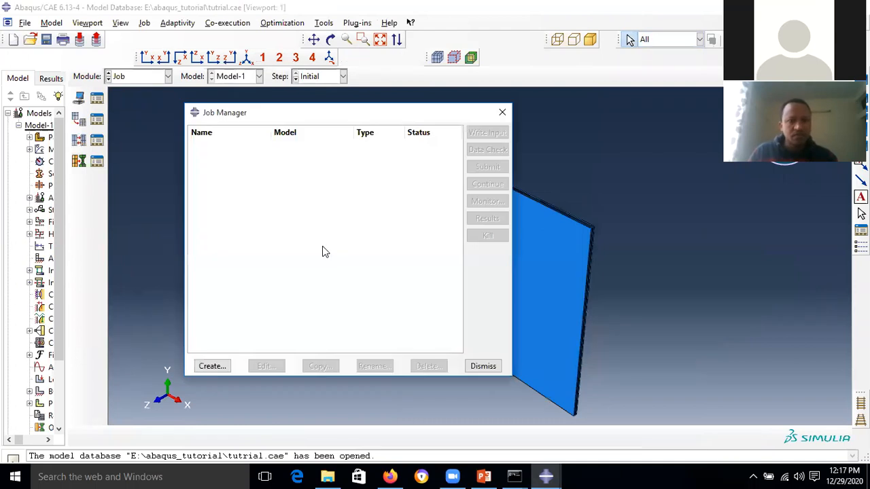
pyautogui.click(483, 367)
# - Auto-fit the Plate-Ninty plate in the viewport and bring up the Open Database dialog
pyautogui.scroll(-2, 574, 257)
pyautogui.scroll(2, 595, 238)
pyautogui.scroll(-2, 598, 248)
pyautogui.scroll(2, 597, 248)
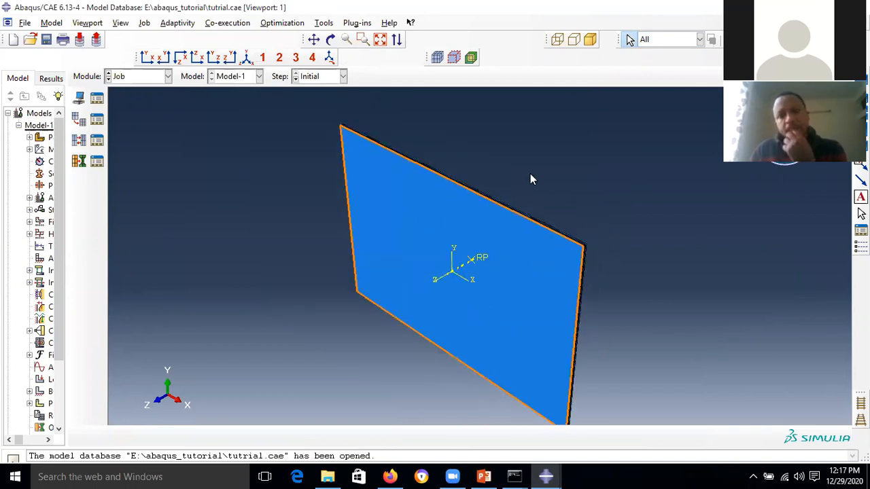
pyautogui.click(380, 40)
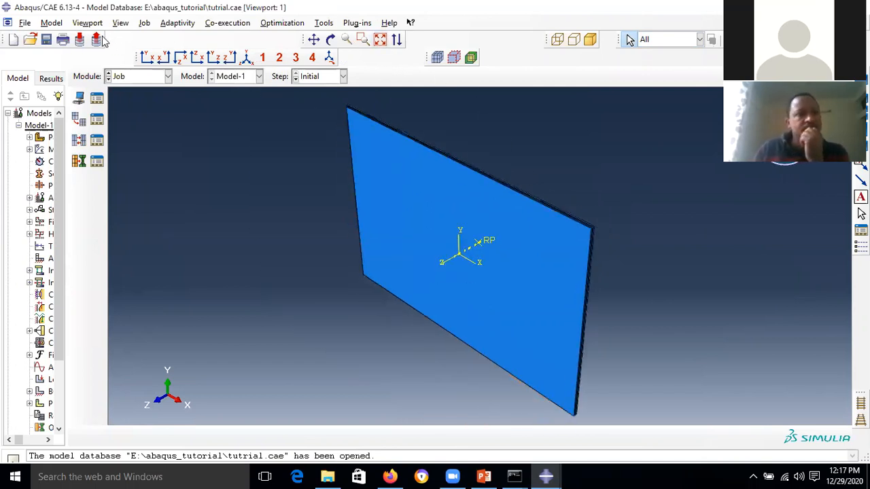
pyautogui.click(24, 23)
# - Open E:\ABAQUS_TUTORIAL_PROBLEM\tutrial.cae and keep the Job module active
pyautogui.click(42, 49)
pyautogui.click(412, 157)
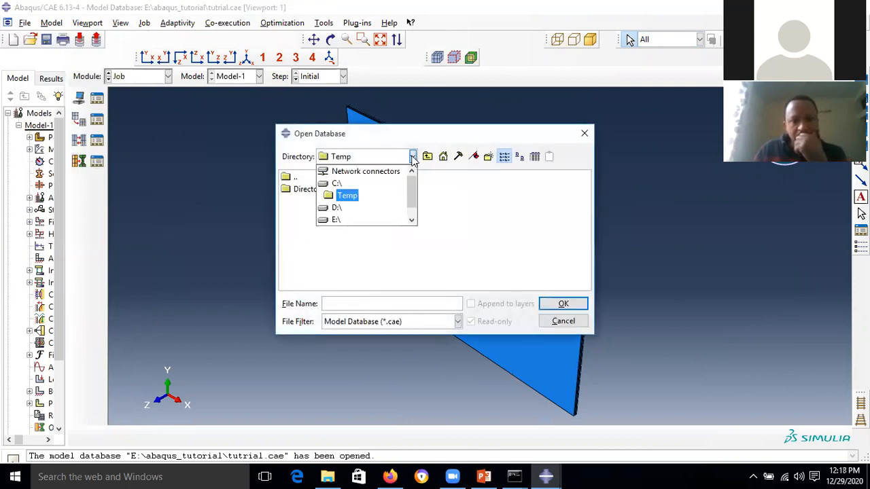
pyautogui.click(337, 220)
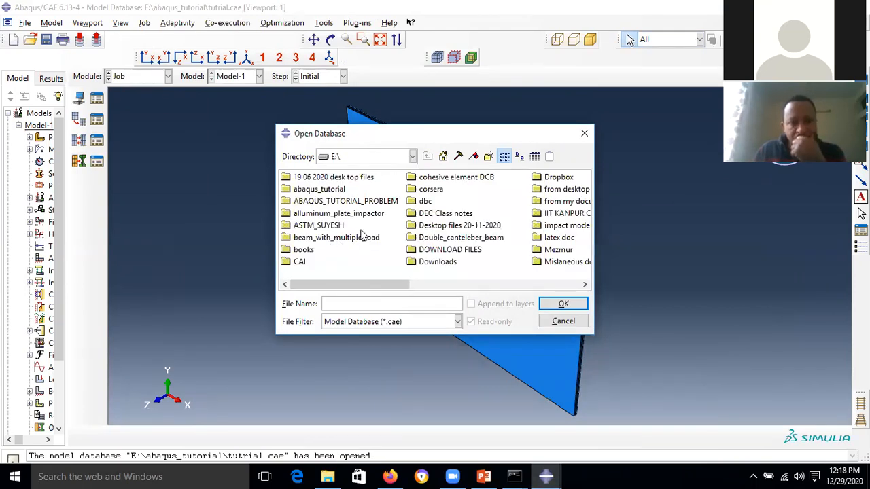
pyautogui.click(367, 203)
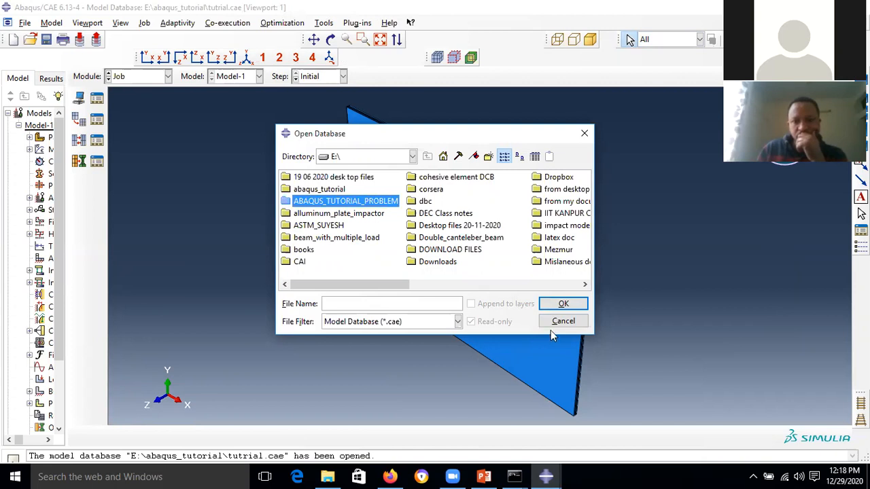
pyautogui.doubleClick(365, 204)
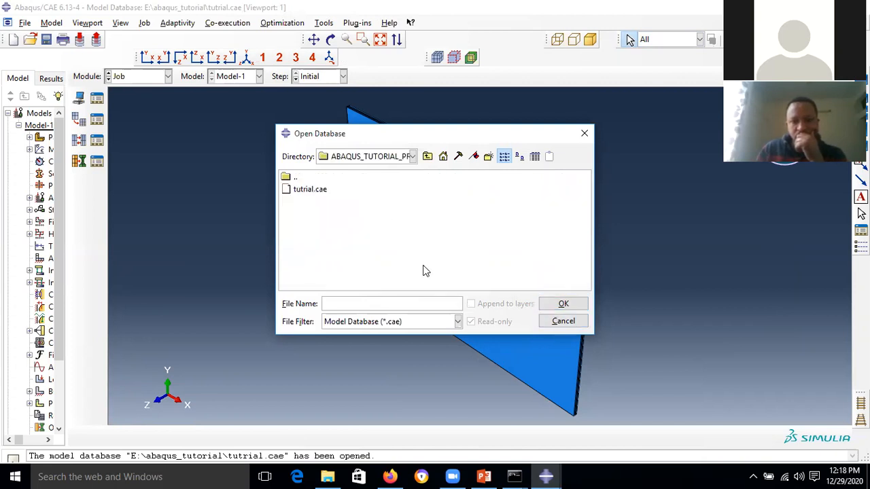
pyautogui.click(323, 190)
pyautogui.click(563, 304)
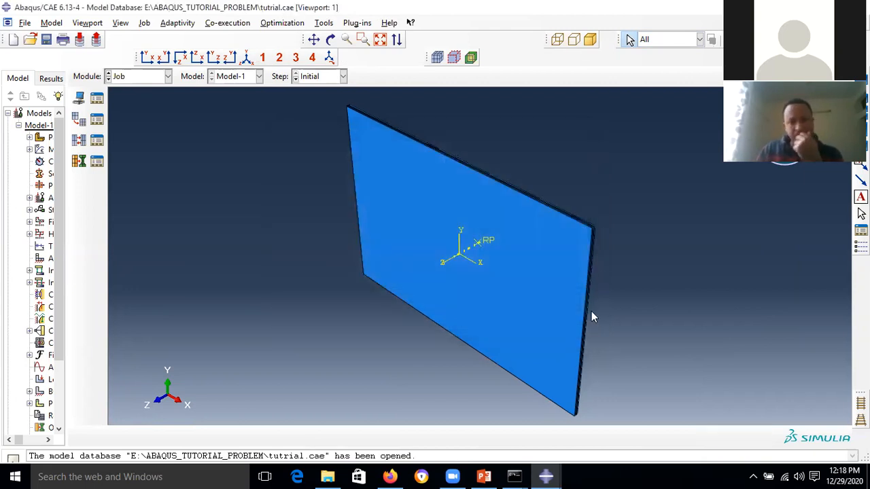
pyautogui.click(167, 77)
pyautogui.click(139, 186)
# - Try opening Job-Impact_simulation's results from the Job Manager and dismiss the missing-odb error
pyautogui.click(98, 99)
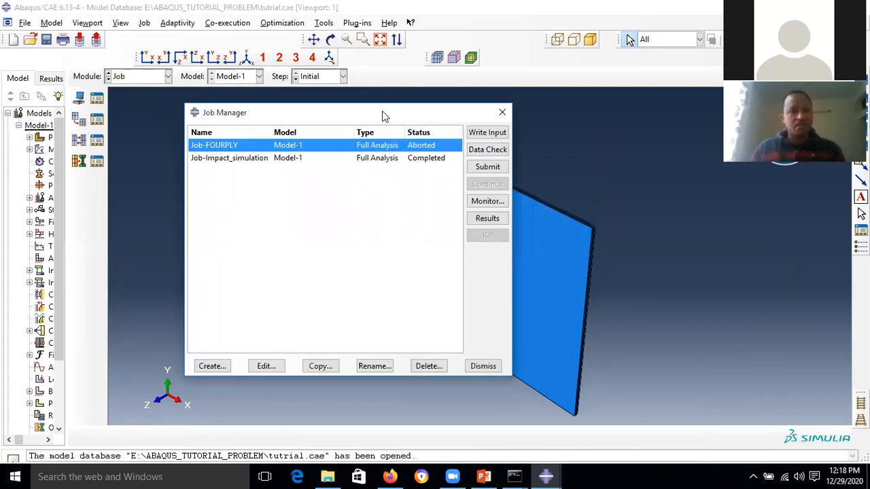
pyautogui.moveTo(382, 115); pyautogui.dragTo(312, 115)
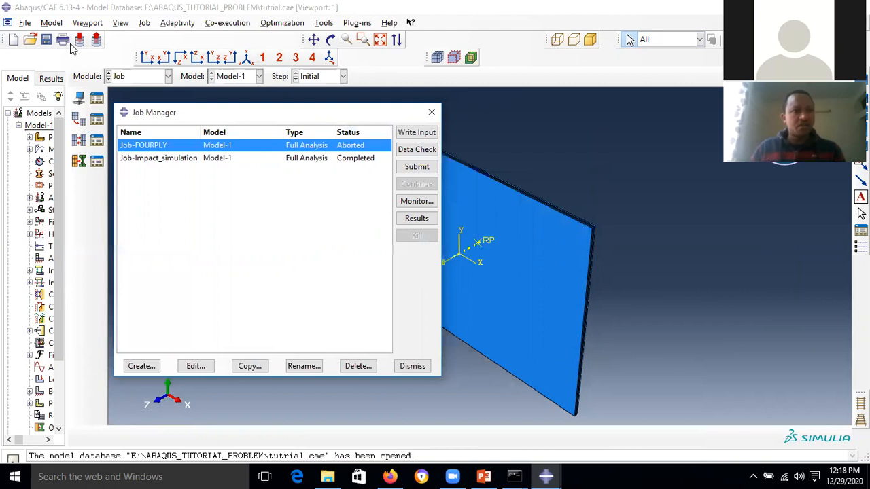
pyautogui.click(354, 161)
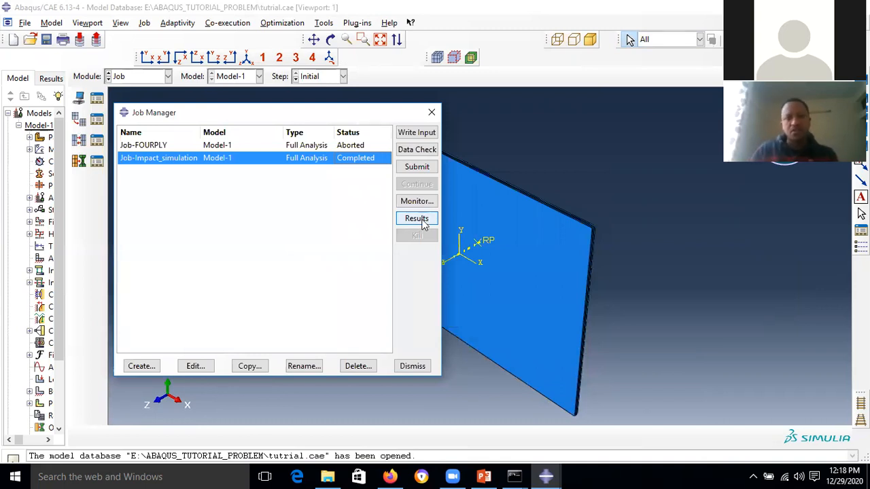
pyautogui.click(417, 218)
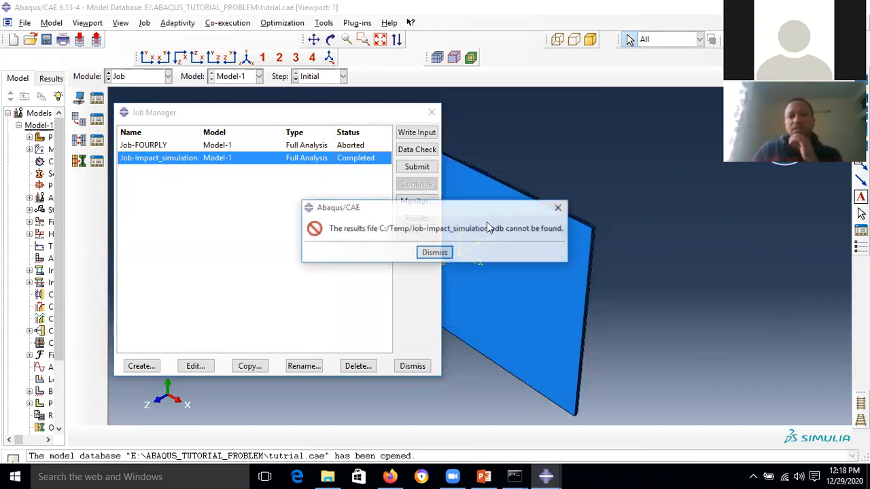
pyautogui.click(435, 251)
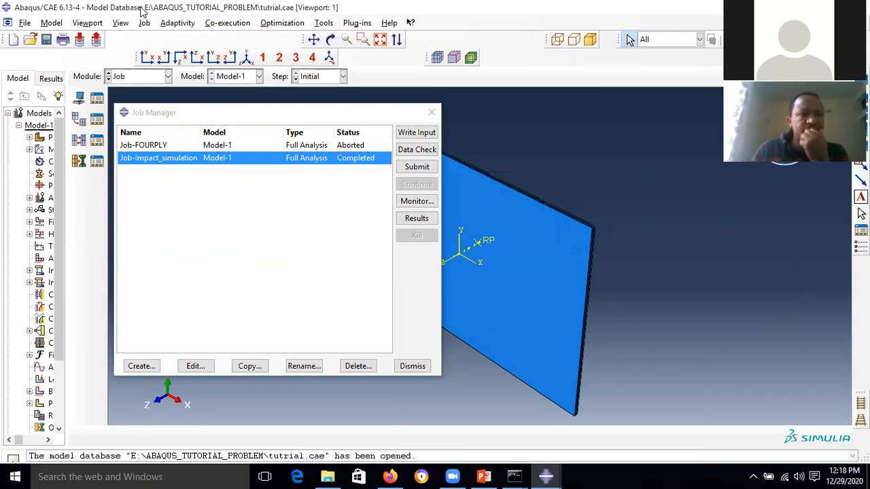
pyautogui.click(27, 24)
# - Set the work directory to E:\ABAQUS_TUTORIAL_PROBLEM and load Job-Impact_simulation's results
pyautogui.moveTo(81, 66)
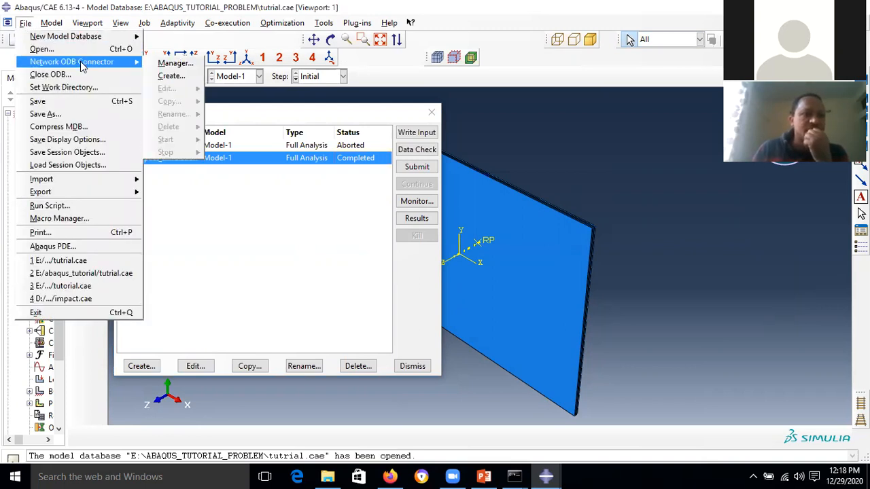
pyautogui.click(80, 87)
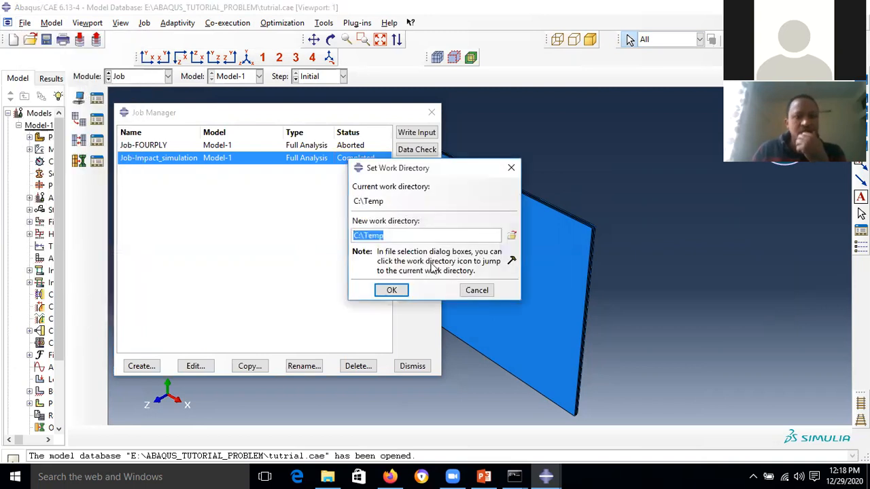
pyautogui.click(508, 237)
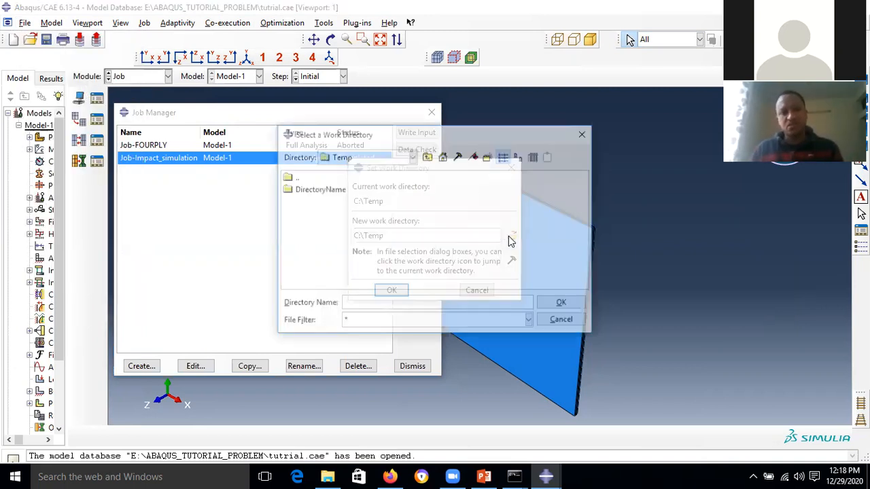
pyautogui.click(412, 156)
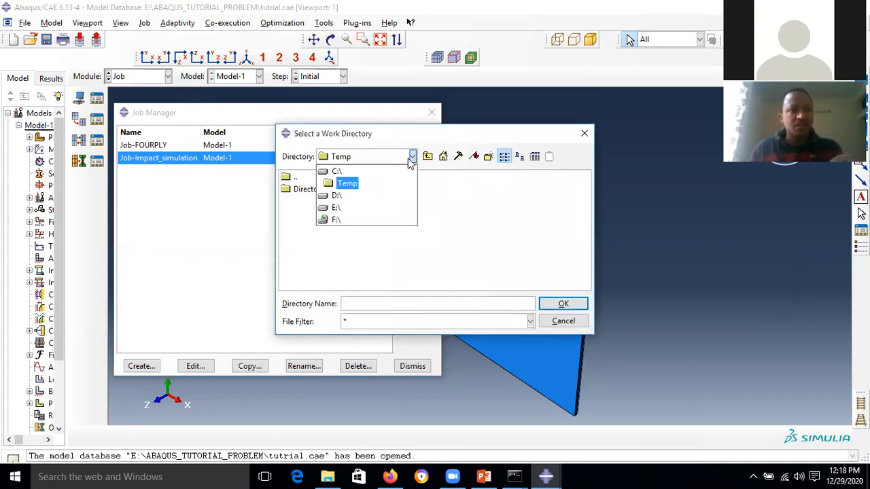
pyautogui.click(343, 209)
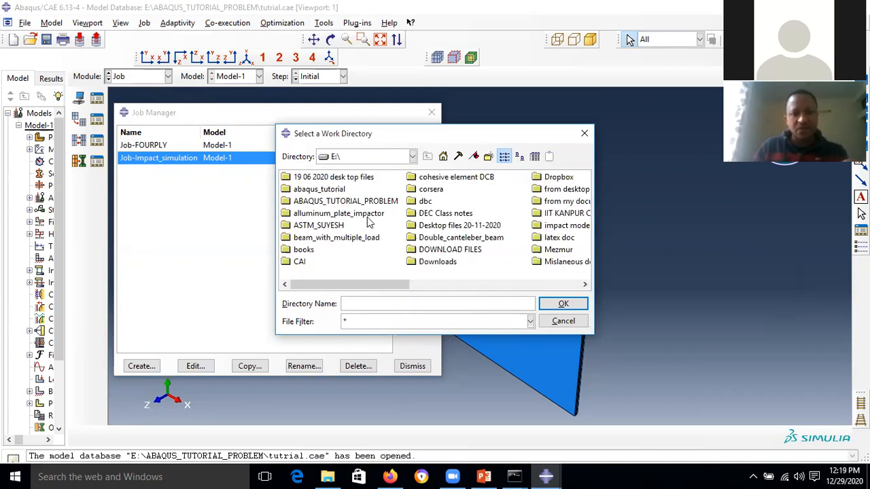
pyautogui.click(383, 204)
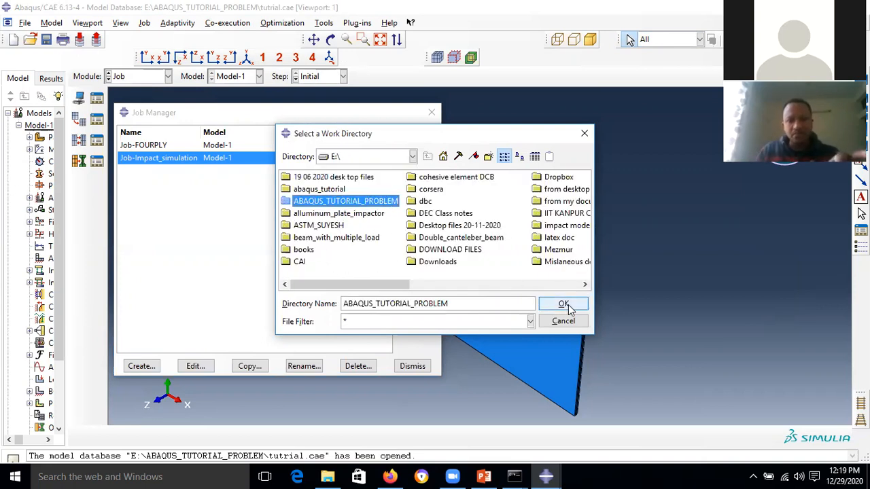
pyautogui.click(564, 304)
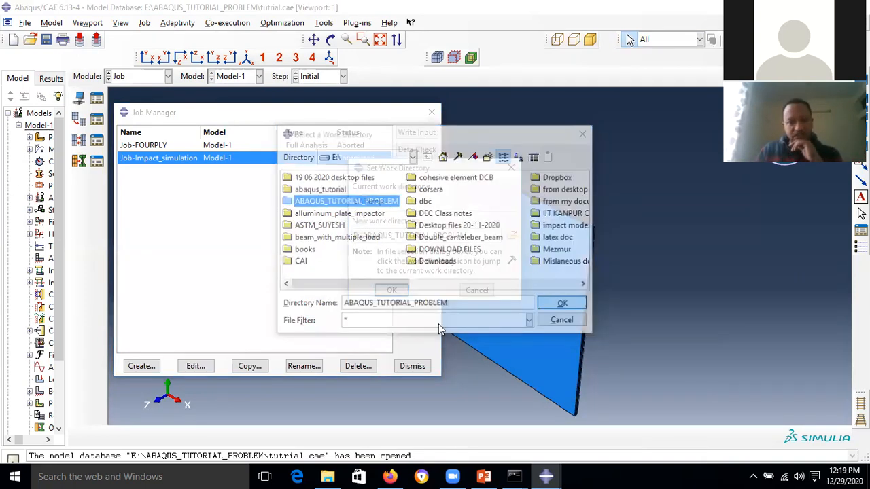
pyautogui.click(391, 290)
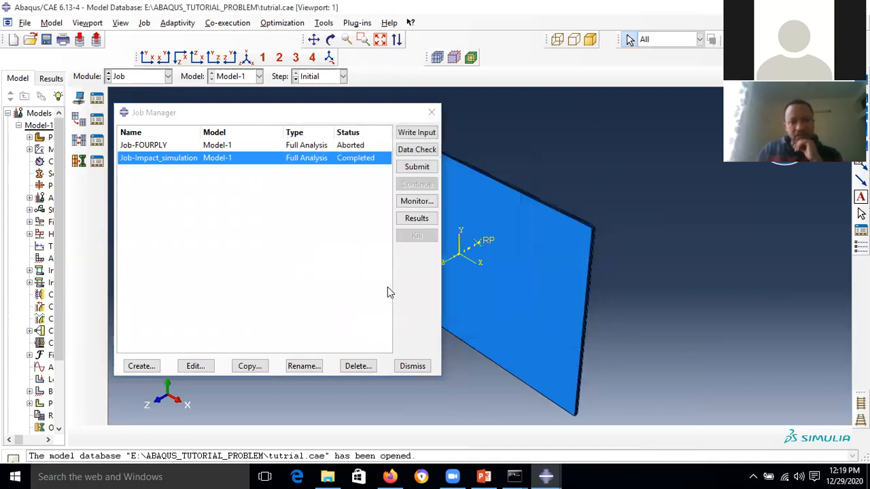
pyautogui.click(418, 219)
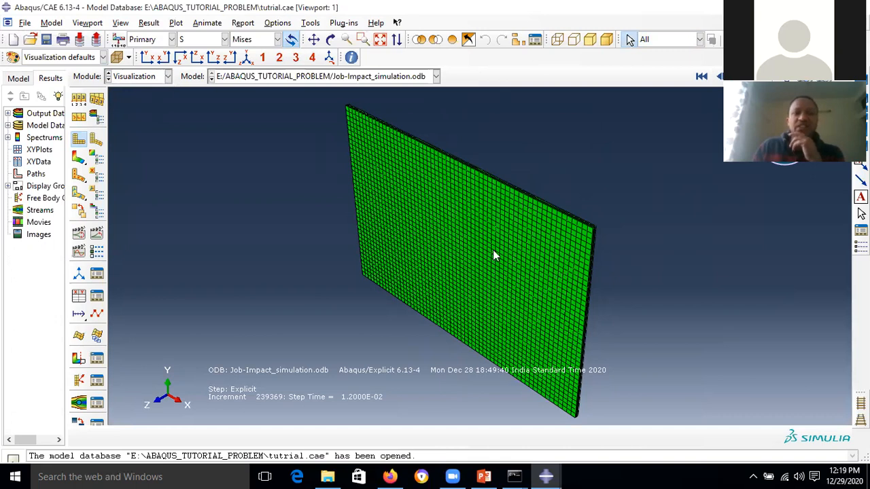
# - Rotate the plate to lie flat, auto-fit it, and plot Mises contours on the deformed shape
pyautogui.scroll(-3, 607, 228)
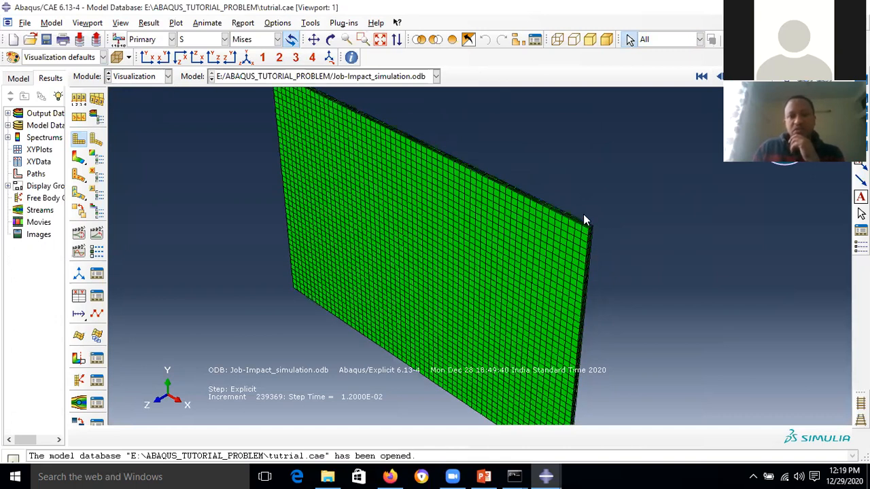
pyautogui.scroll(3, 583, 214)
pyautogui.click(330, 39)
pyautogui.moveTo(471, 143); pyautogui.dragTo(485, 225)
pyautogui.click(384, 40)
pyautogui.moveTo(363, 196); pyautogui.dragTo(429, 246)
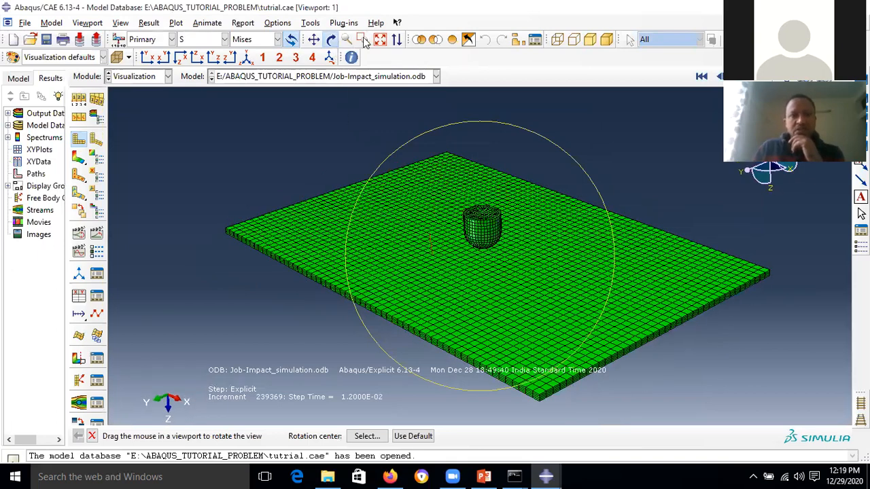
pyautogui.click(380, 40)
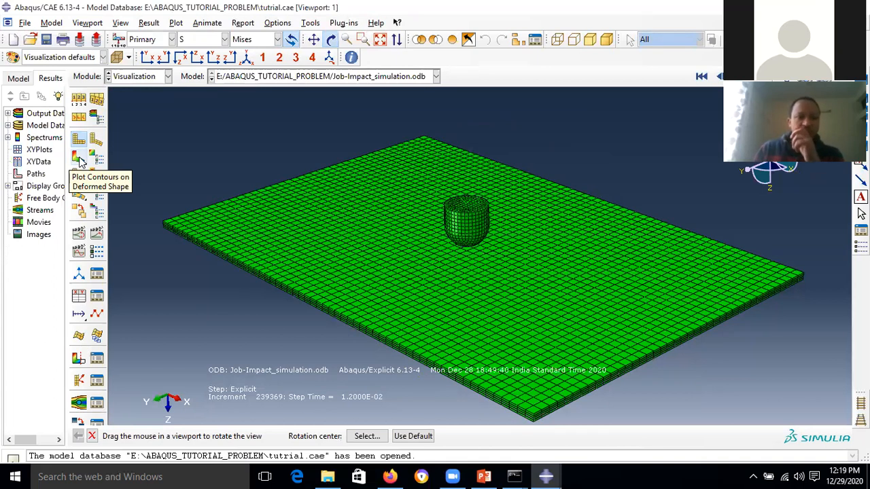
pyautogui.click(78, 161)
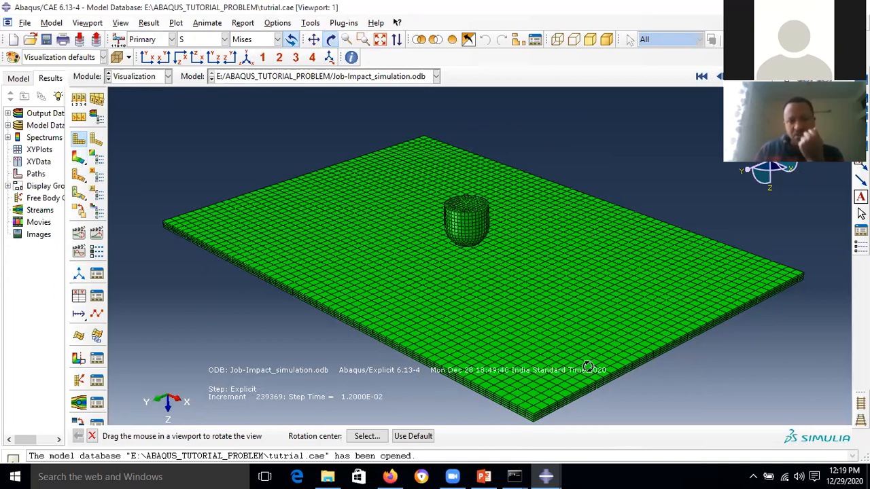
pyautogui.moveTo(537, 269); pyautogui.dragTo(253, 96)
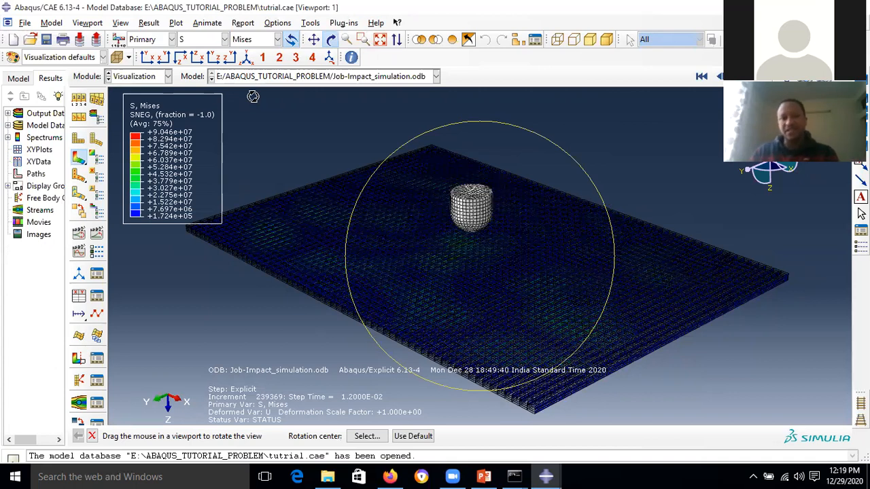
# - Switch section points to the Envelope (max abs) option, then tilt the model slightly
pyautogui.click(330, 40)
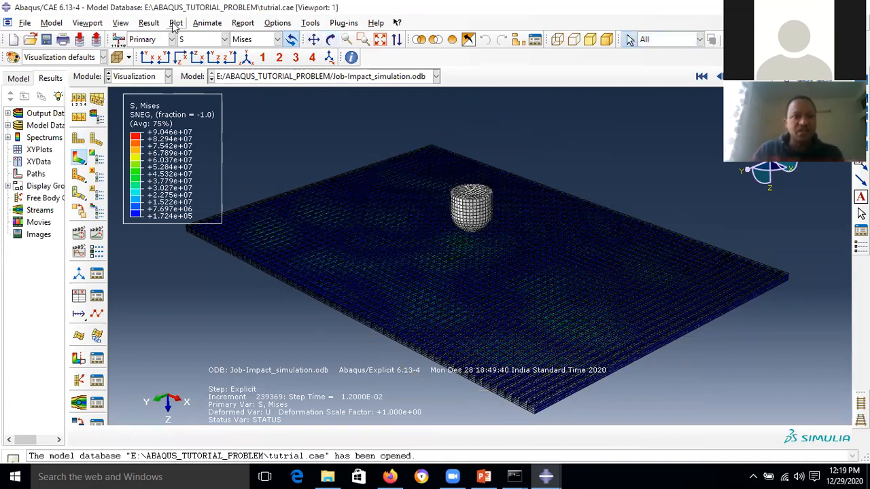
pyautogui.click(151, 25)
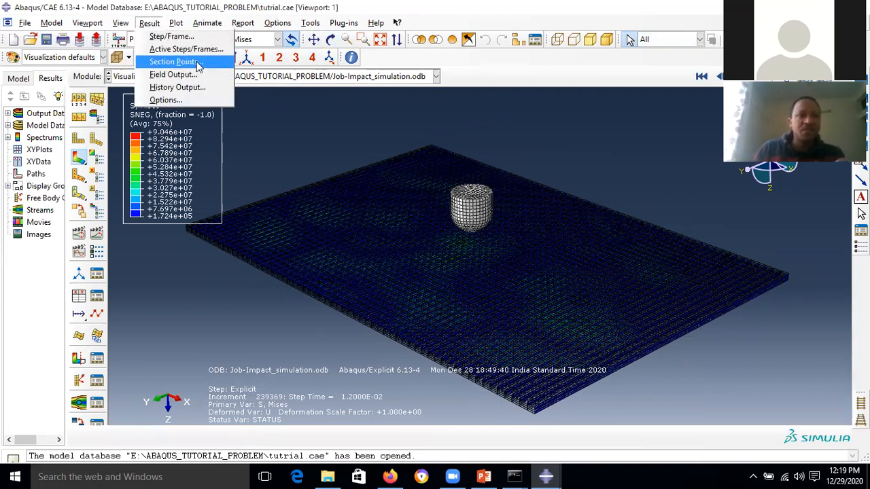
pyautogui.click(176, 61)
pyautogui.click(243, 212)
pyautogui.click(95, 438)
pyautogui.click(49, 436)
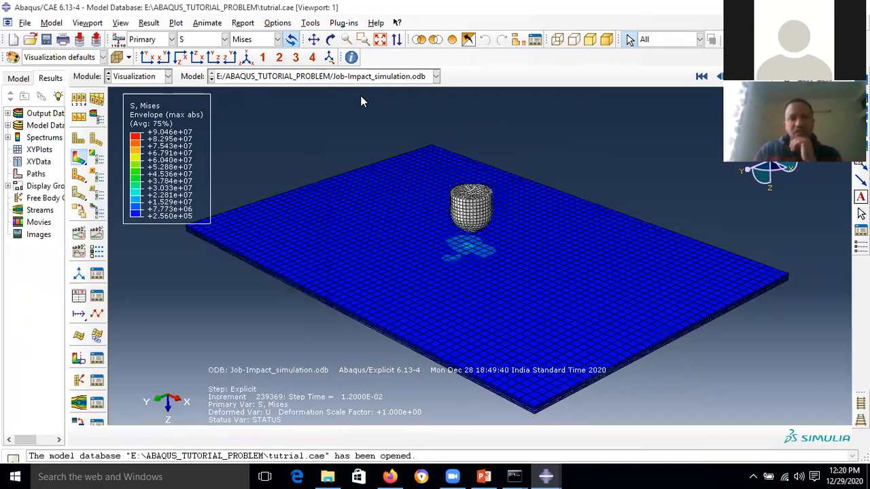
pyautogui.click(329, 40)
pyautogui.moveTo(442, 239); pyautogui.dragTo(441, 253)
pyautogui.click(331, 41)
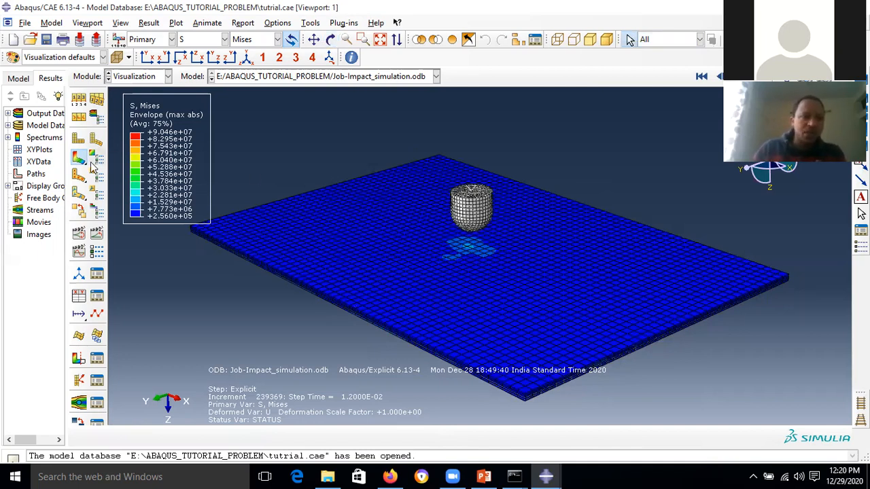
# - Contour displacement U, cycling through the U3, U2, U1 and Magnitude components
pyautogui.click(223, 39)
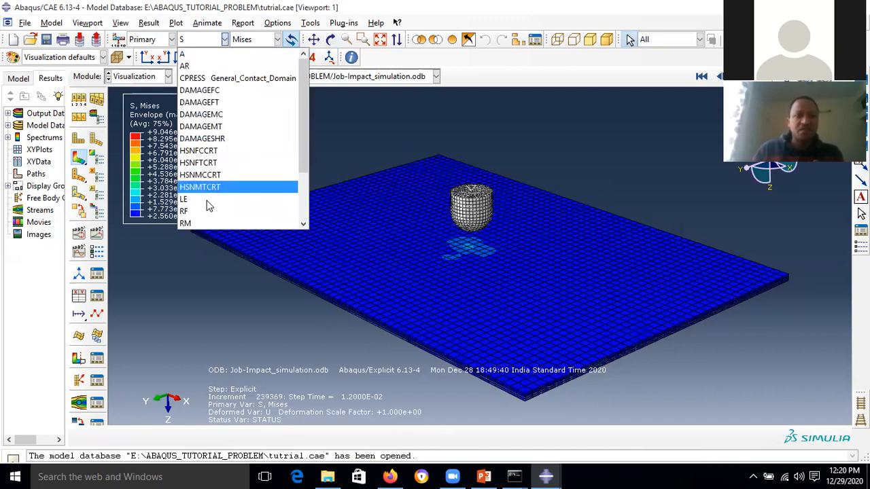
pyautogui.scroll(-1, 228, 198)
pyautogui.scroll(-1, 226, 196)
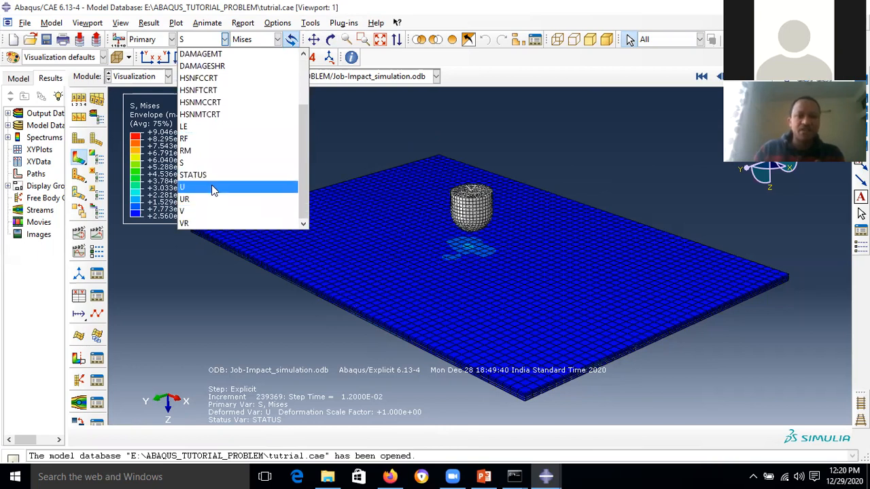
pyautogui.click(211, 187)
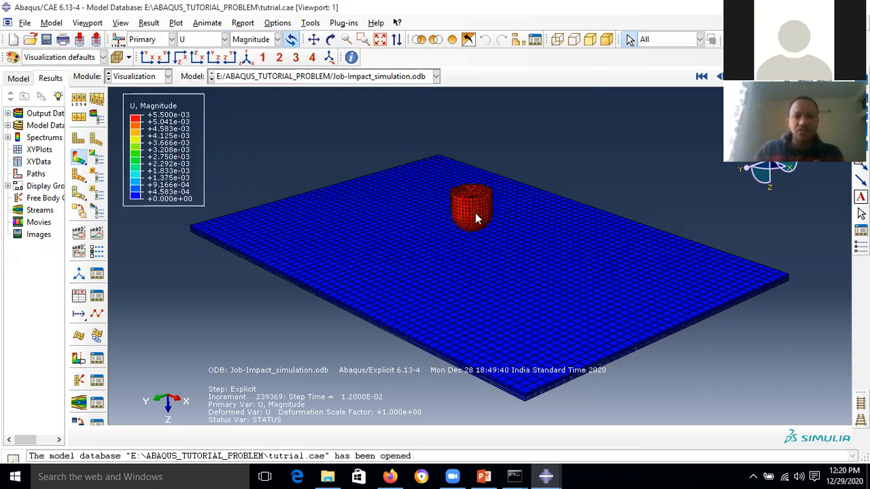
pyautogui.click(278, 39)
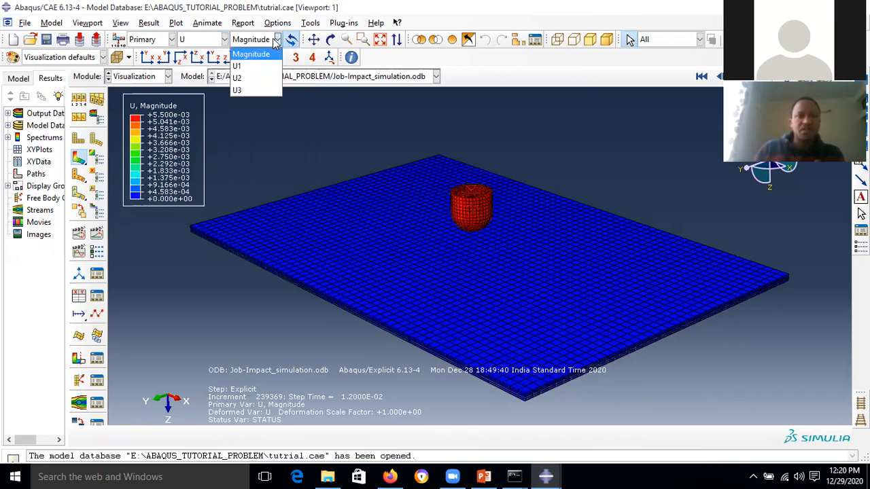
pyautogui.click(256, 92)
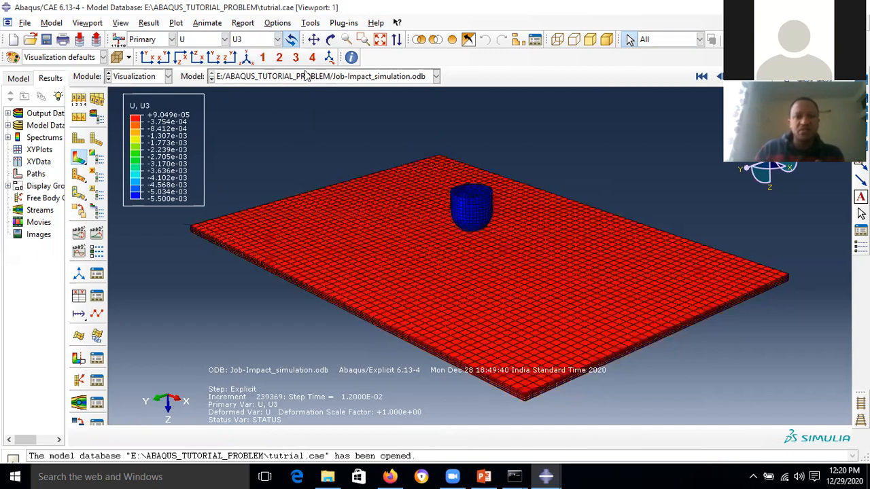
pyautogui.click(278, 39)
pyautogui.click(258, 79)
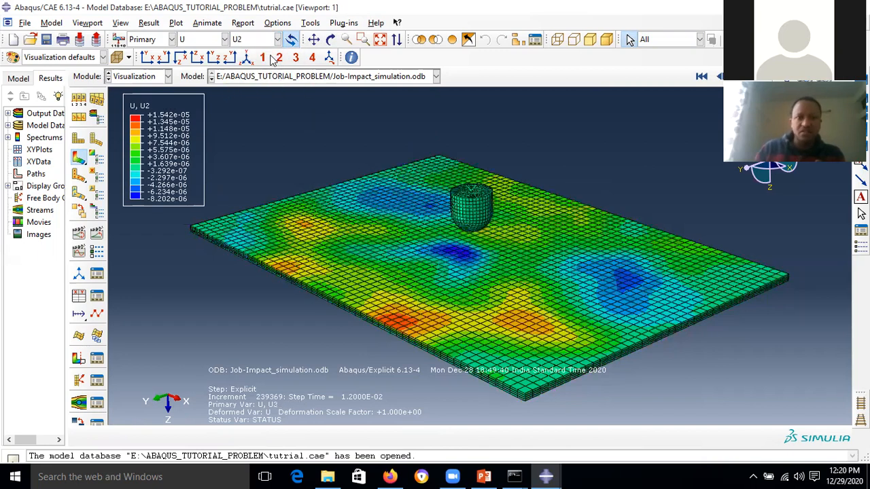
pyautogui.click(278, 39)
pyautogui.click(261, 67)
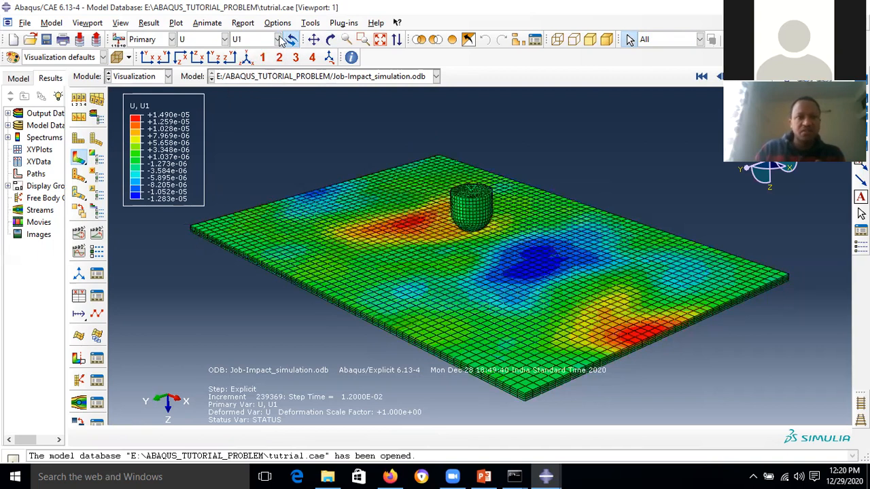
pyautogui.click(278, 41)
pyautogui.click(259, 55)
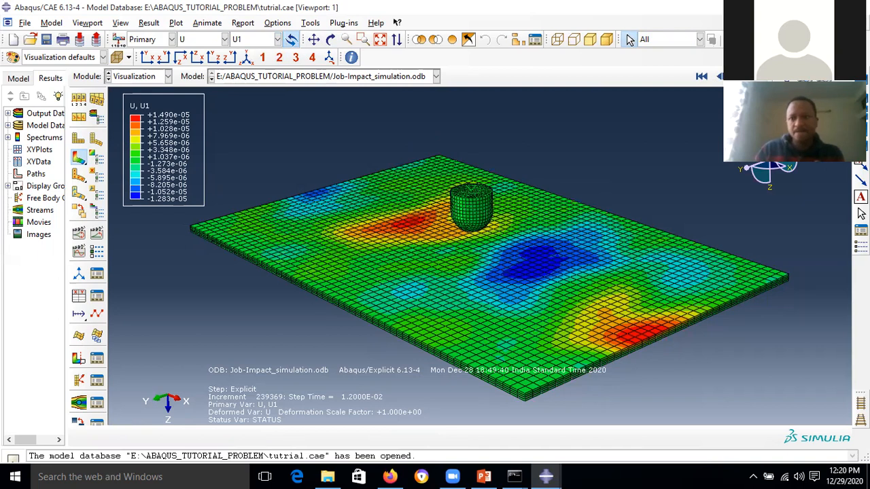
pyautogui.click(277, 40)
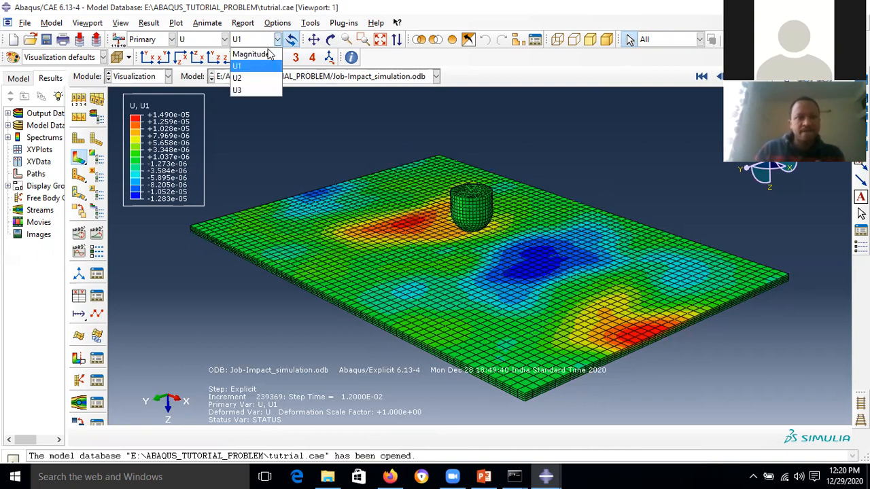
pyautogui.click(250, 55)
# - Animate the results from the first frame, stop at step time 5.4E-03, and contour U3
pyautogui.click(700, 76)
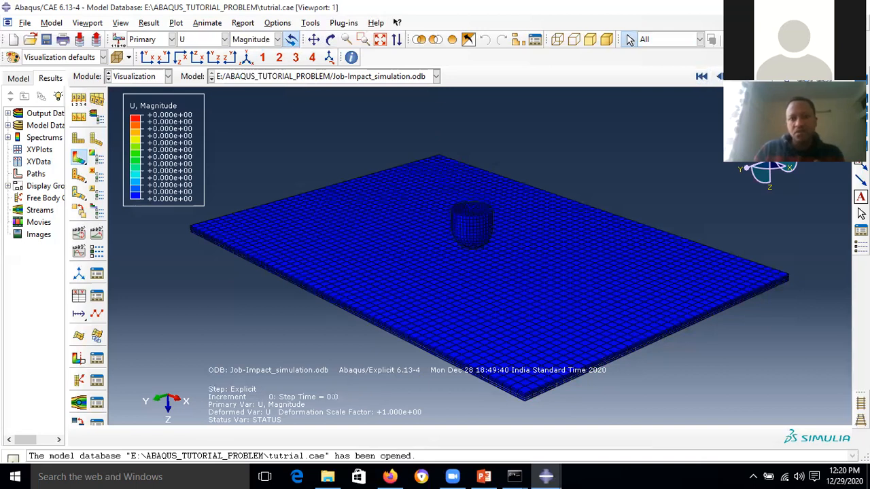
pyautogui.click(738, 77)
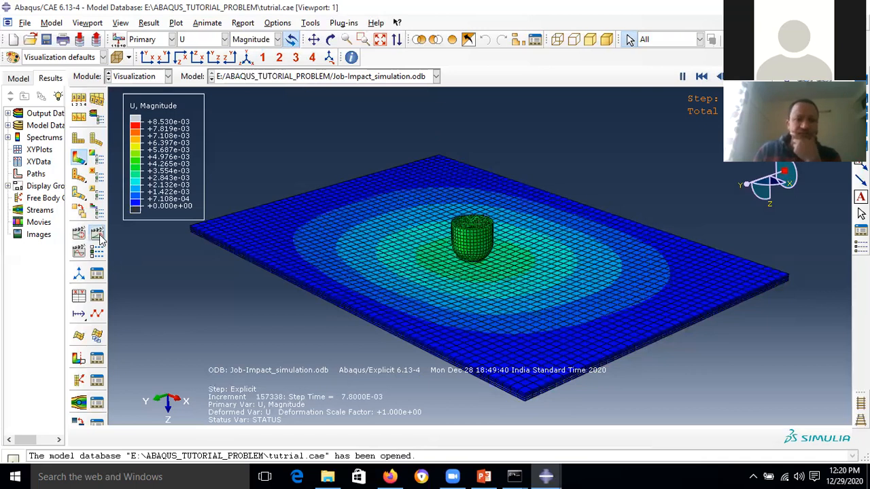
pyautogui.click(97, 233)
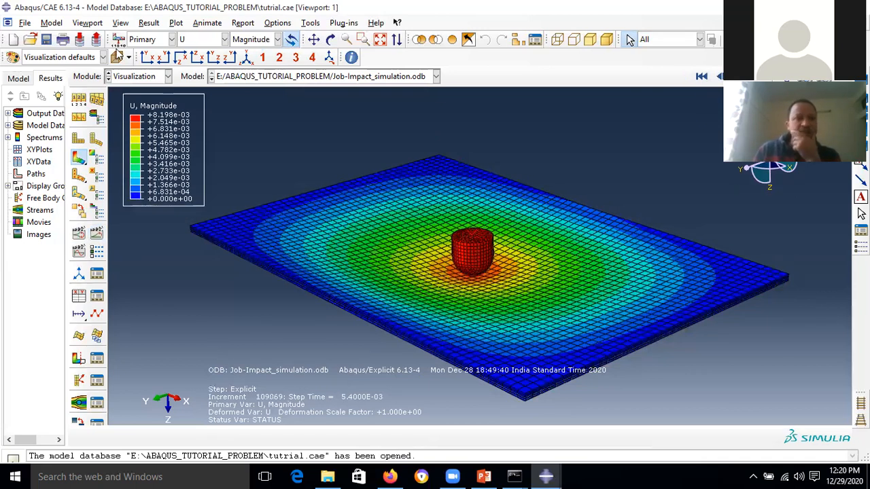
pyautogui.click(277, 39)
pyautogui.click(252, 91)
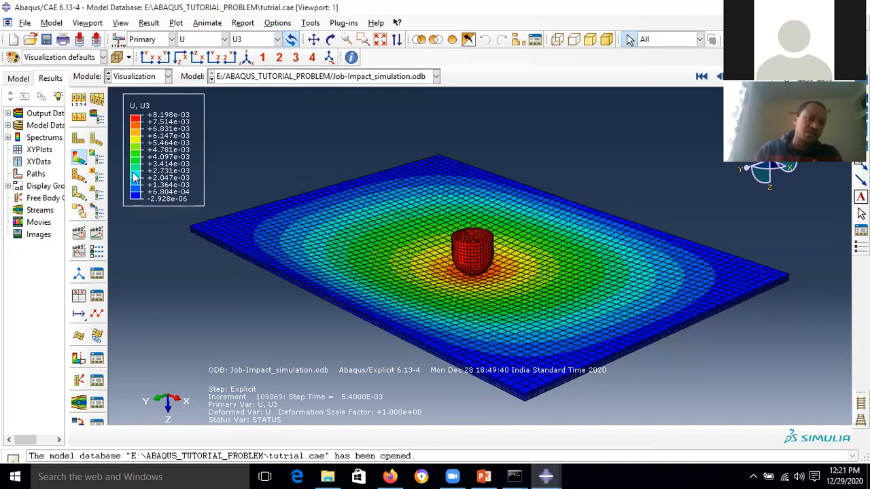
pyautogui.click(87, 23)
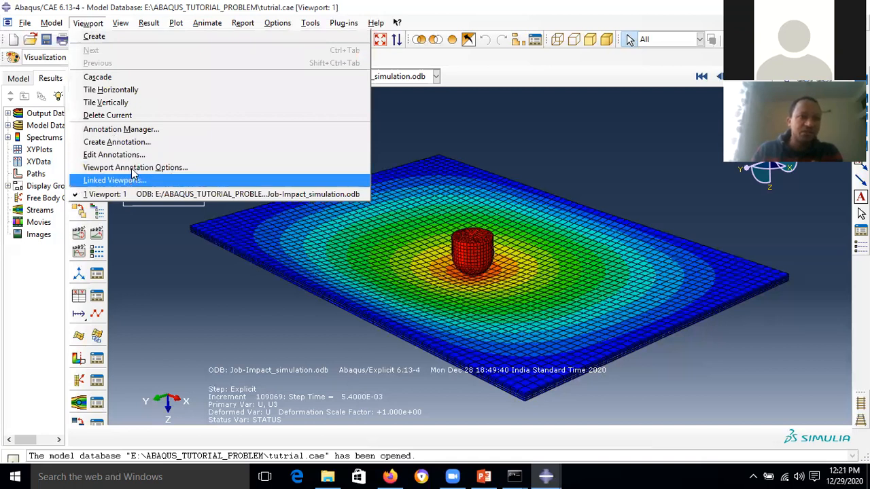
# - Set the state block, title, legend and triad text to 14-point Times New Roman
pyautogui.click(234, 168)
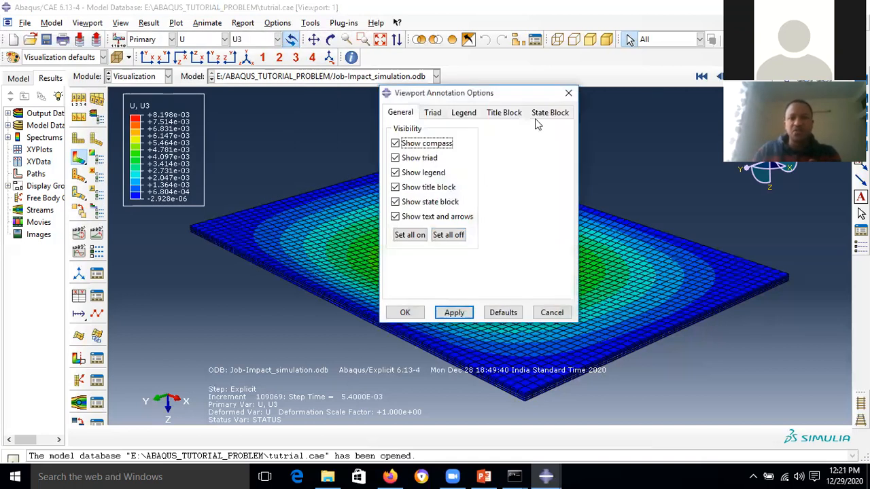
pyautogui.click(551, 113)
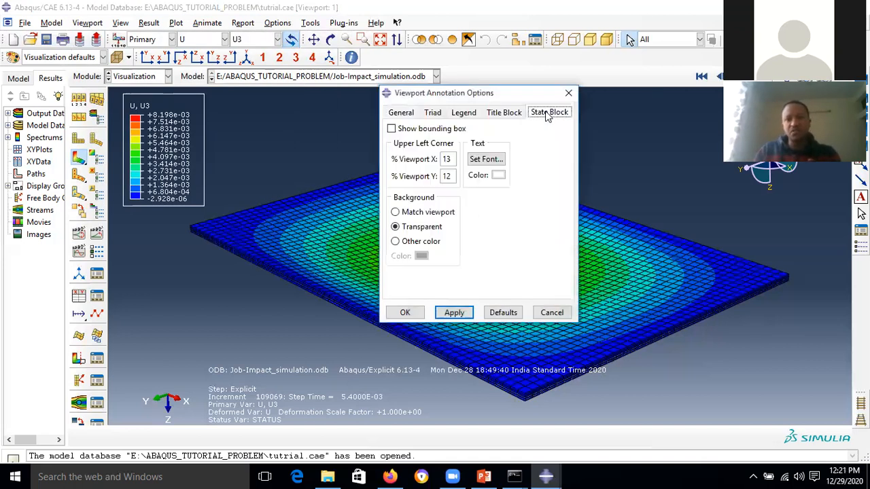
pyautogui.click(485, 159)
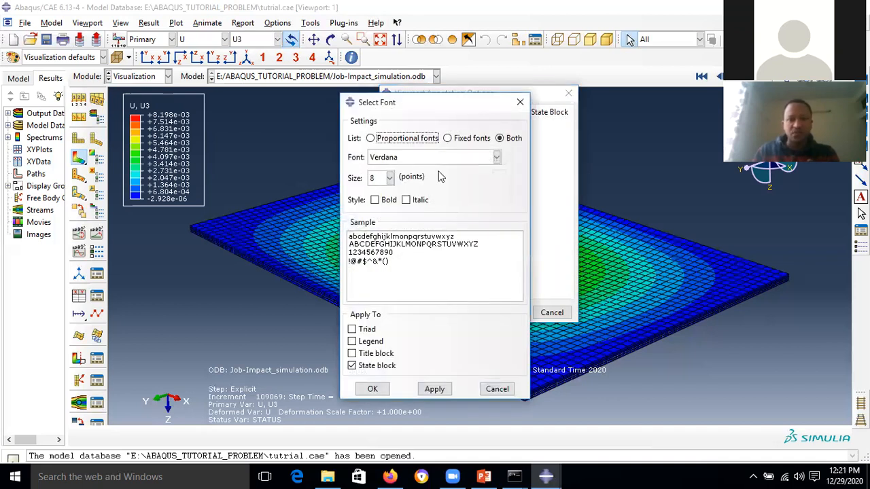
pyautogui.click(390, 178)
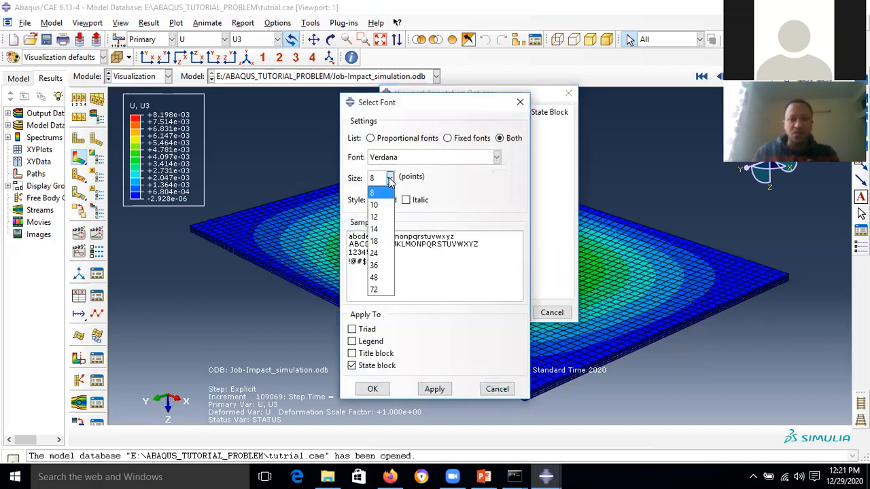
pyautogui.click(376, 231)
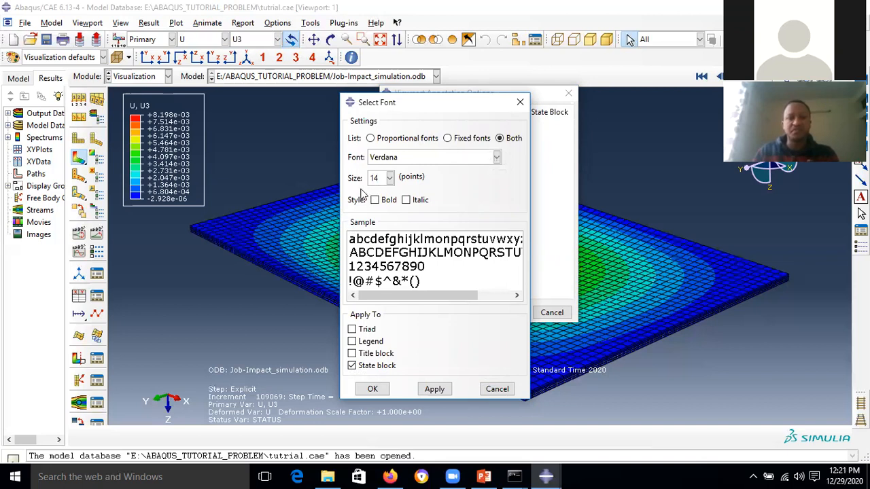
pyautogui.click(496, 157)
pyautogui.scroll(-7, 427, 333)
pyautogui.scroll(-20, 426, 332)
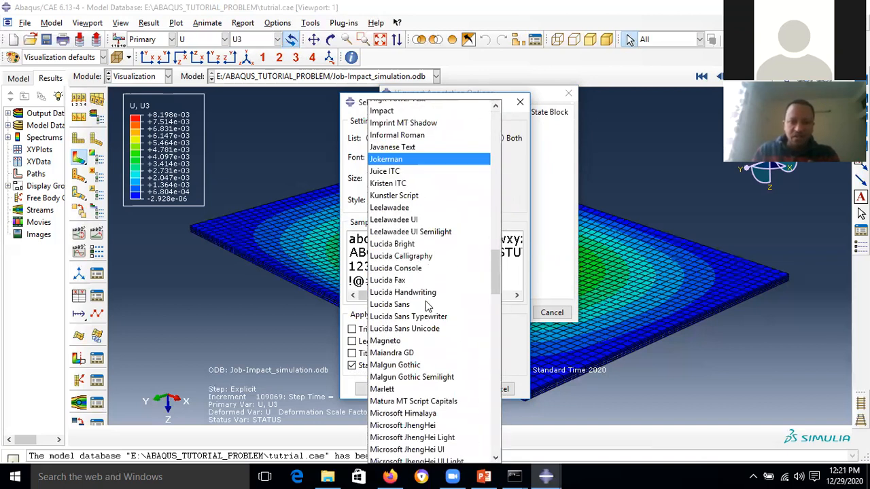
pyautogui.scroll(-20, 430, 309)
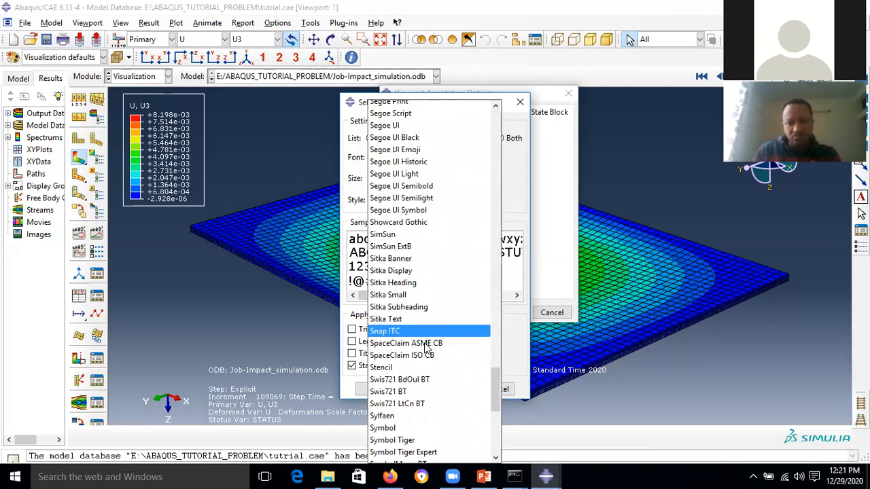
pyautogui.scroll(-1, 435, 348)
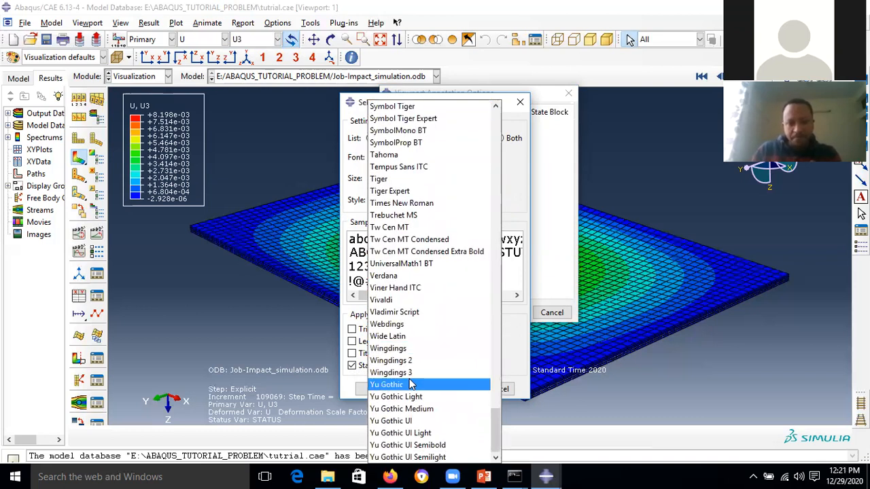
pyautogui.scroll(4, 418, 216)
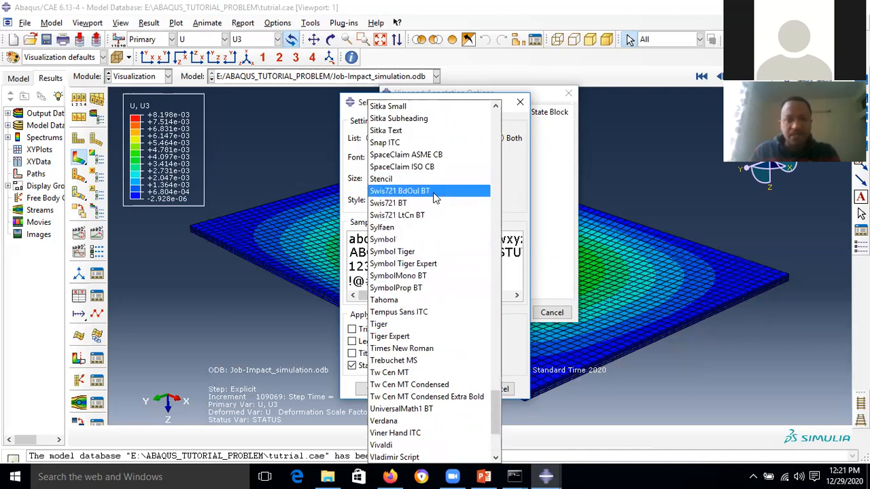
pyautogui.click(425, 349)
pyautogui.click(379, 354)
pyautogui.click(385, 341)
pyautogui.click(360, 329)
pyautogui.click(432, 390)
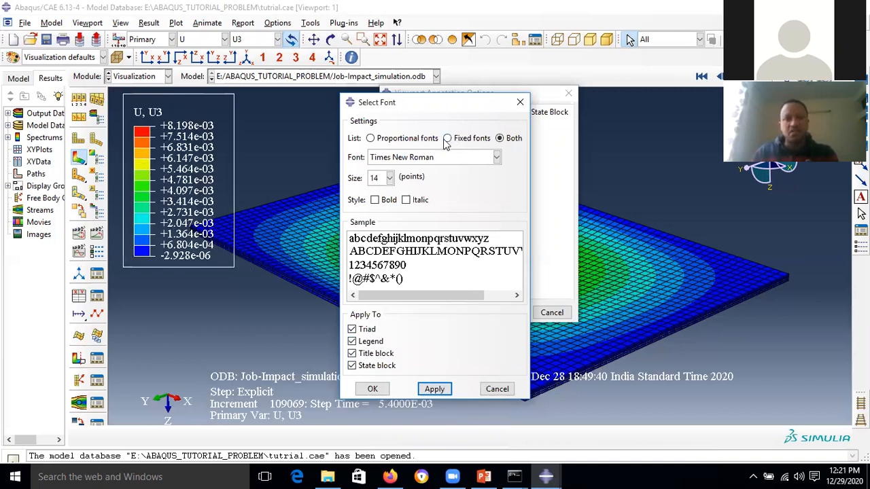
pyautogui.click(372, 388)
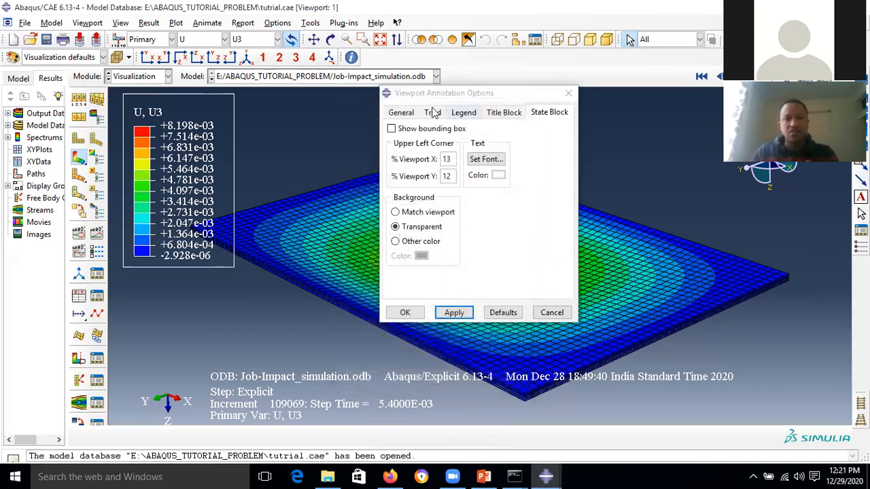
# - Remove the legend's bounding box and close the annotation options
pyautogui.click(432, 112)
pyautogui.click(463, 112)
pyautogui.click(418, 128)
pyautogui.click(452, 312)
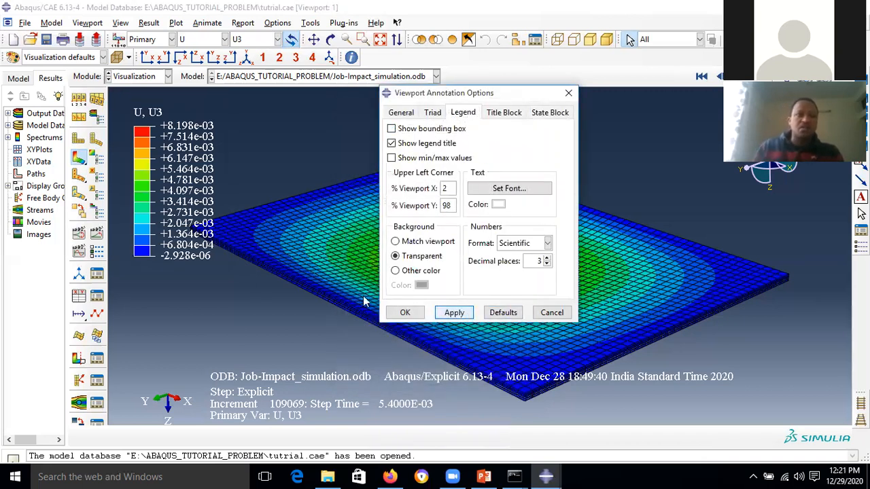
pyautogui.click(405, 312)
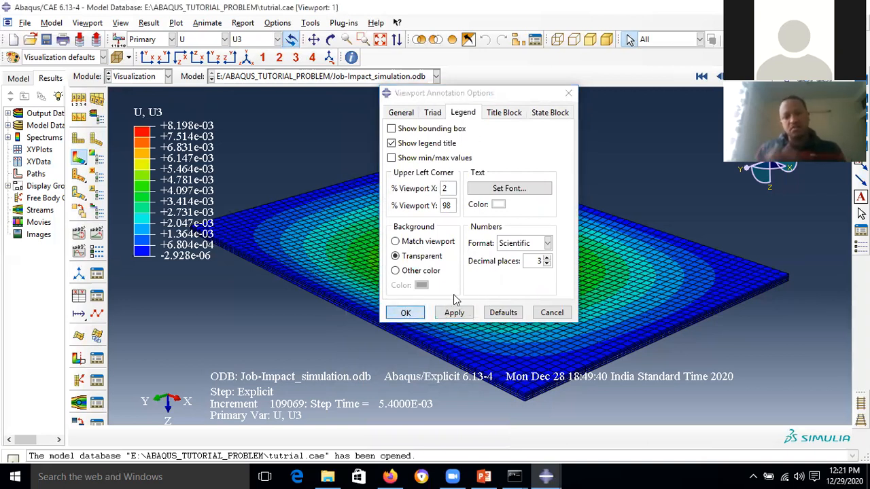
# - Contour the damage variables DAMAGEFC, DAMAGEFT, then DAMAGEMC on the plate
pyautogui.click(223, 40)
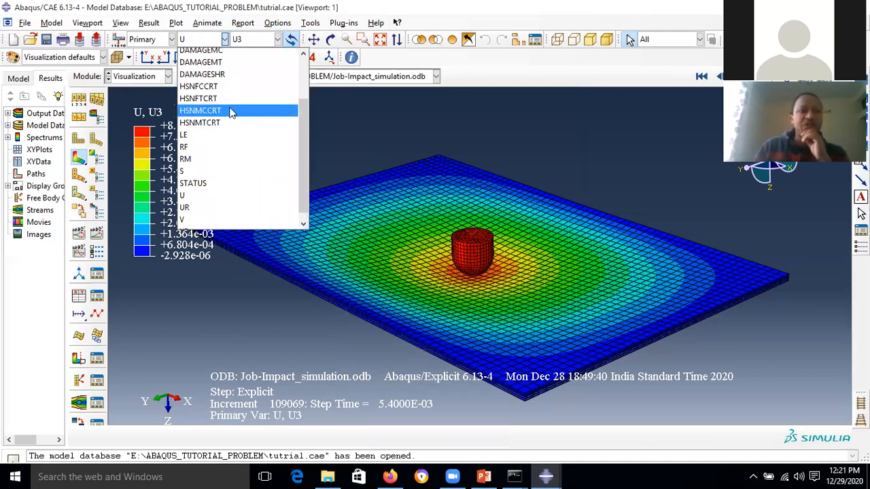
pyautogui.scroll(1, 282, 158)
pyautogui.scroll(1, 283, 157)
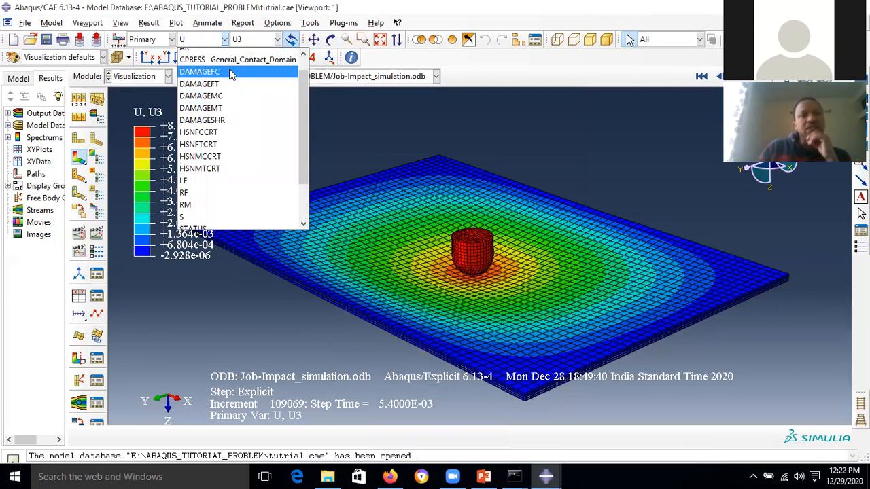
pyautogui.click(231, 72)
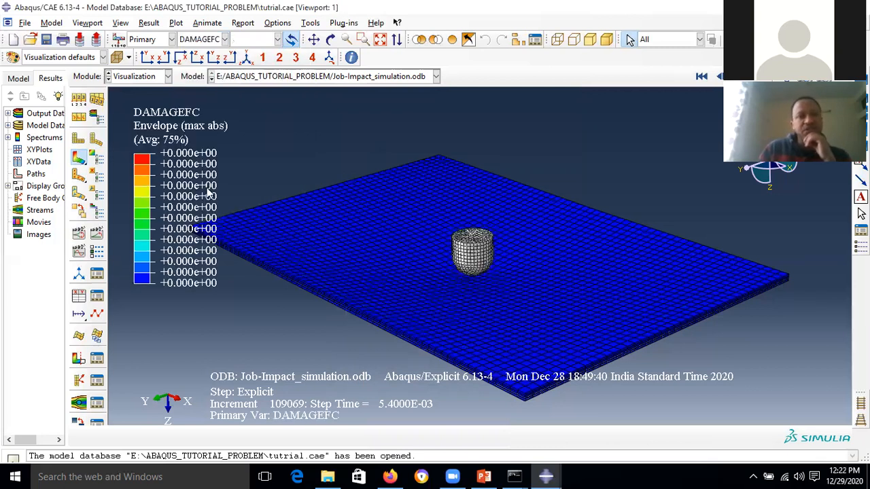
pyautogui.click(225, 40)
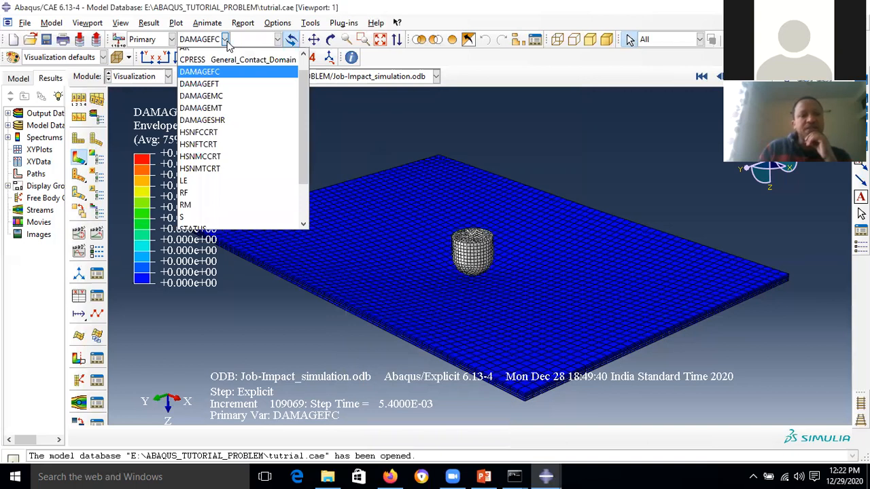
pyautogui.click(227, 41)
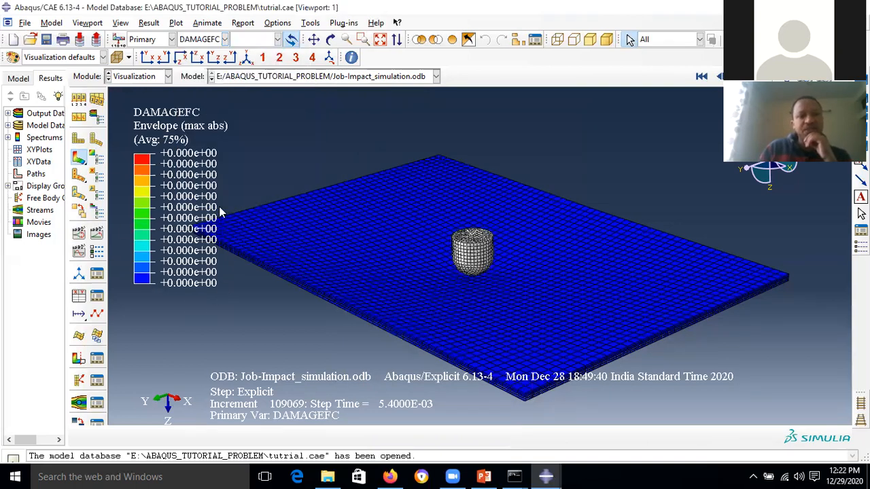
pyautogui.click(225, 39)
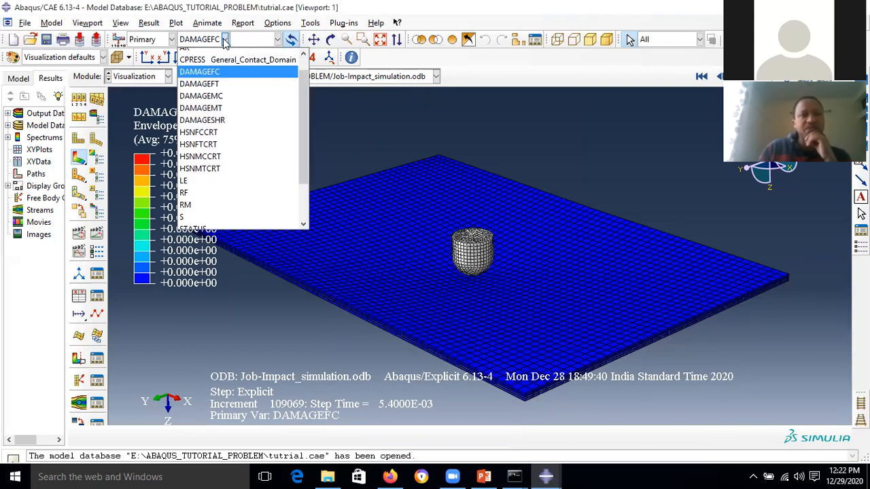
pyautogui.click(227, 85)
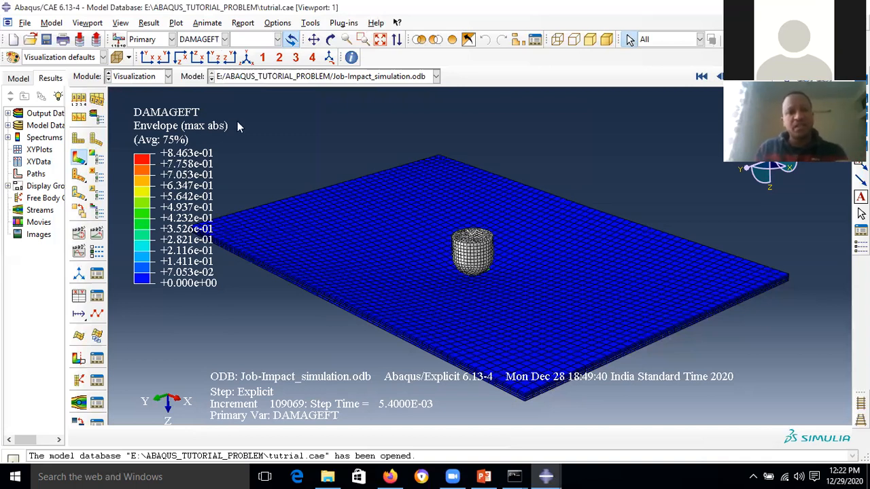
pyautogui.click(223, 40)
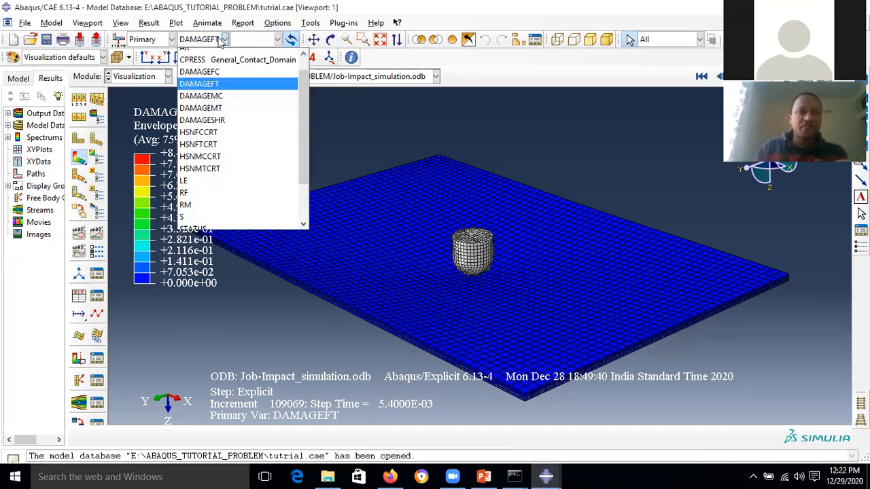
pyautogui.click(233, 97)
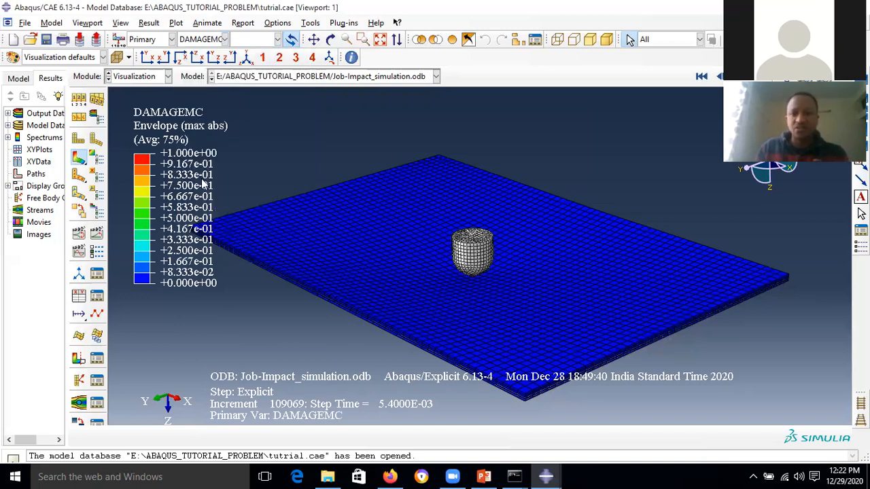
# - Cut through the impact zone, contour DAMAGEMT, and zoom out to see the whole plate
pyautogui.click(79, 360)
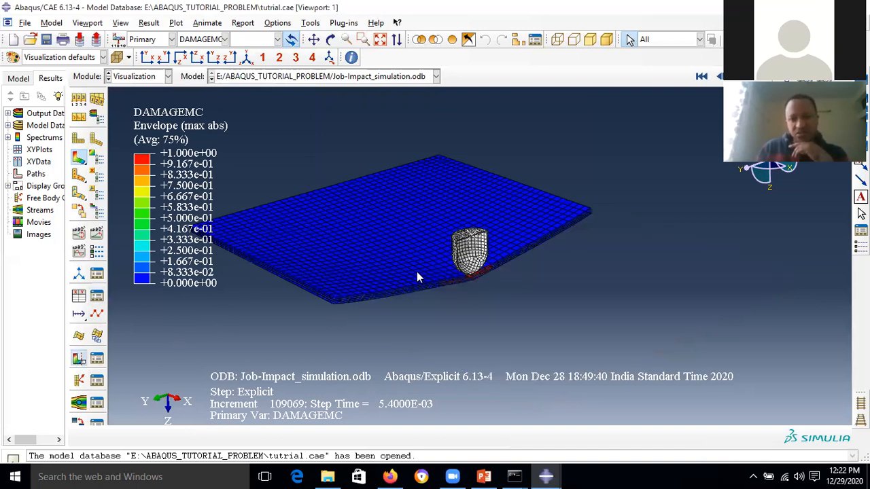
pyautogui.scroll(3, 434, 272)
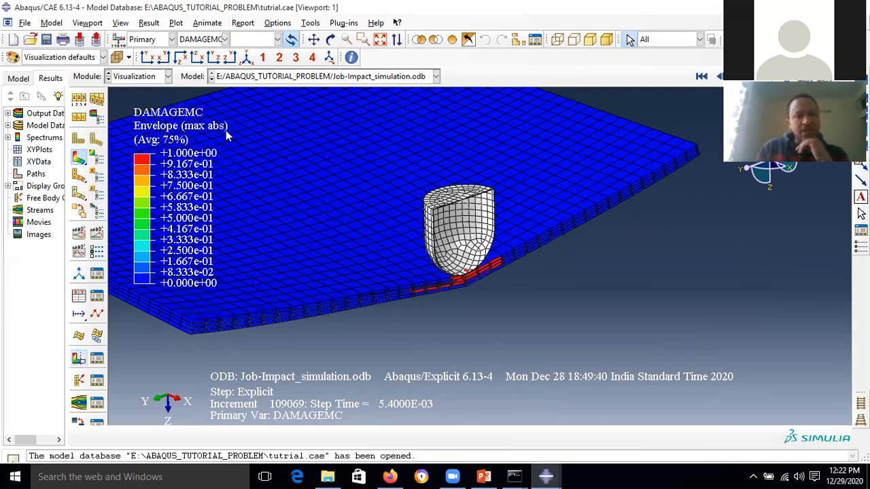
pyautogui.click(224, 38)
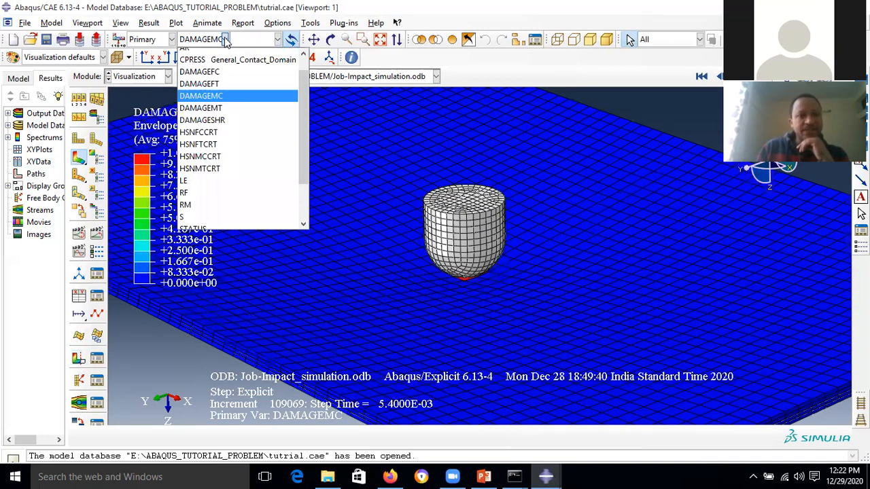
pyautogui.click(232, 109)
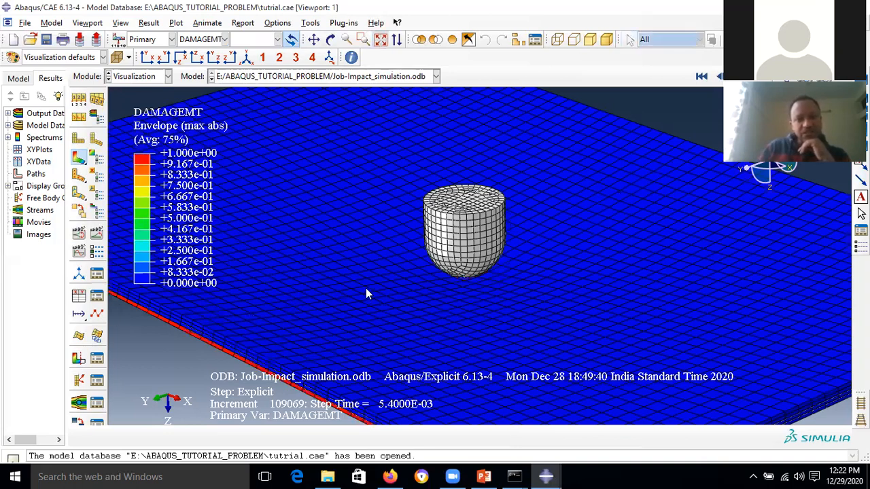
pyautogui.scroll(-3, 361, 293)
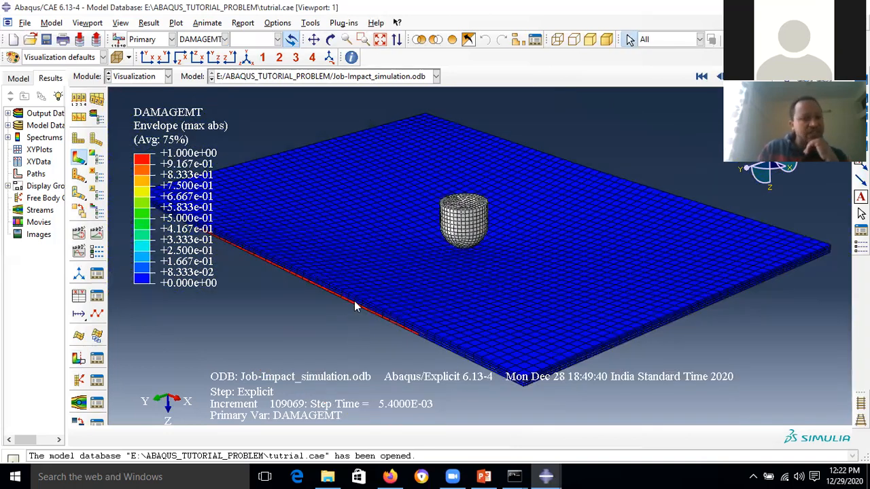
pyautogui.click(371, 296)
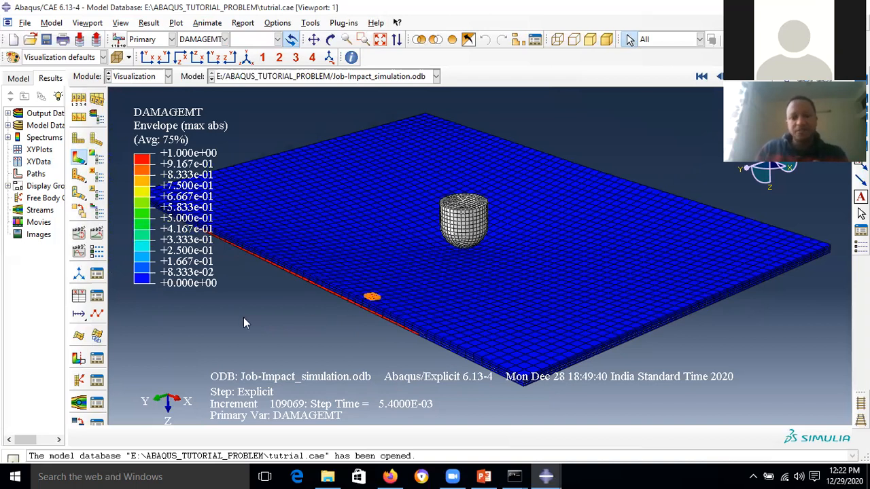
pyautogui.click(223, 40)
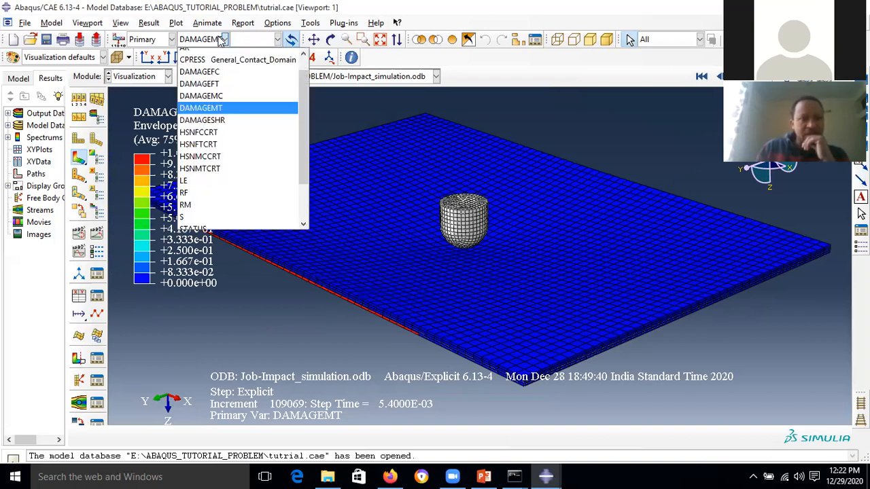
# - Switch the contour to Mises stress, then plot the ALLKE, U3 and ALLSE histories
pyautogui.click(202, 217)
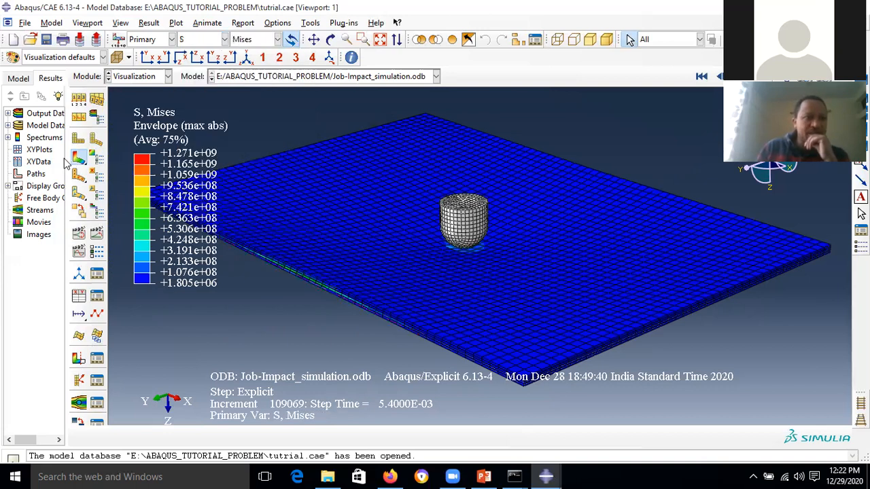
pyautogui.moveTo(67, 159); pyautogui.dragTo(197, 159)
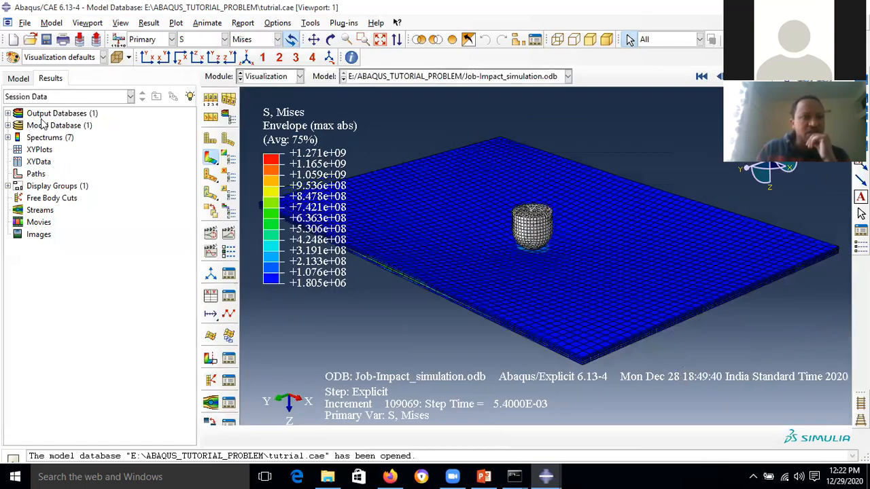
pyautogui.click(7, 114)
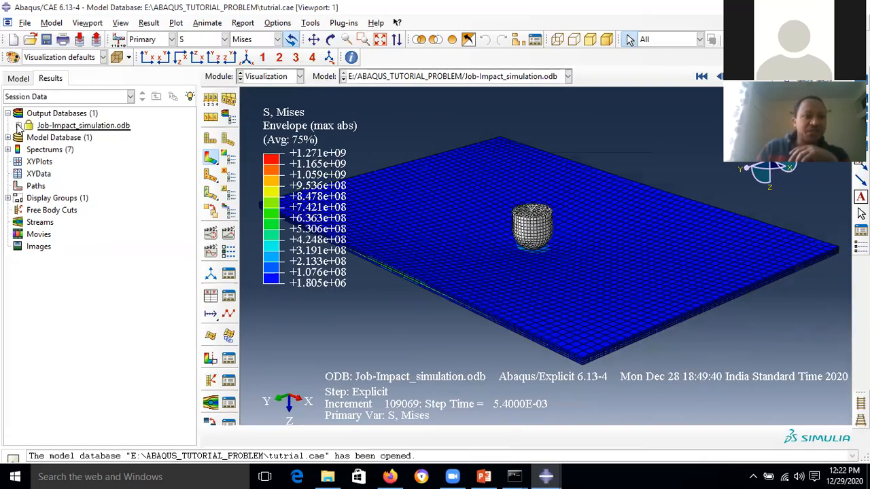
pyautogui.click(19, 125)
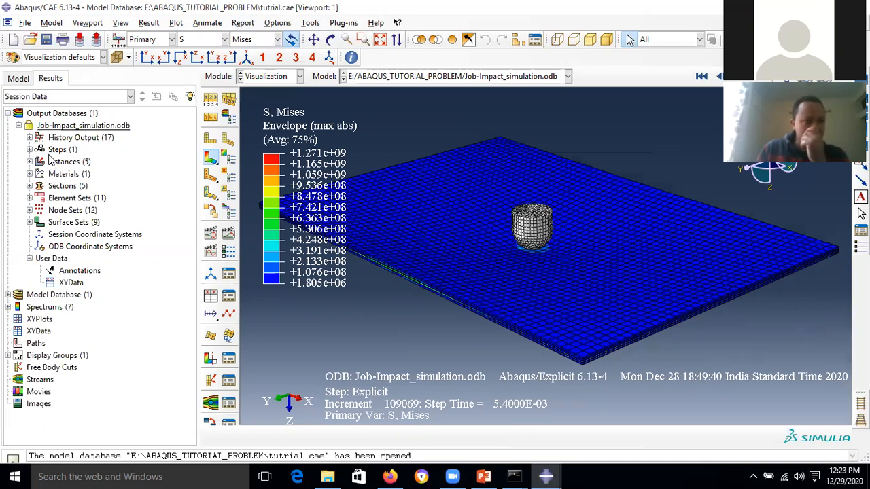
pyautogui.click(29, 138)
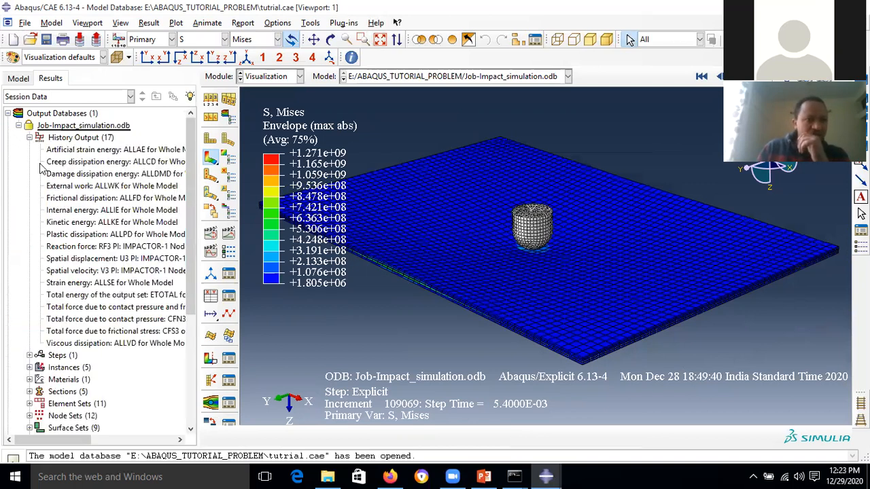
pyautogui.click(88, 223)
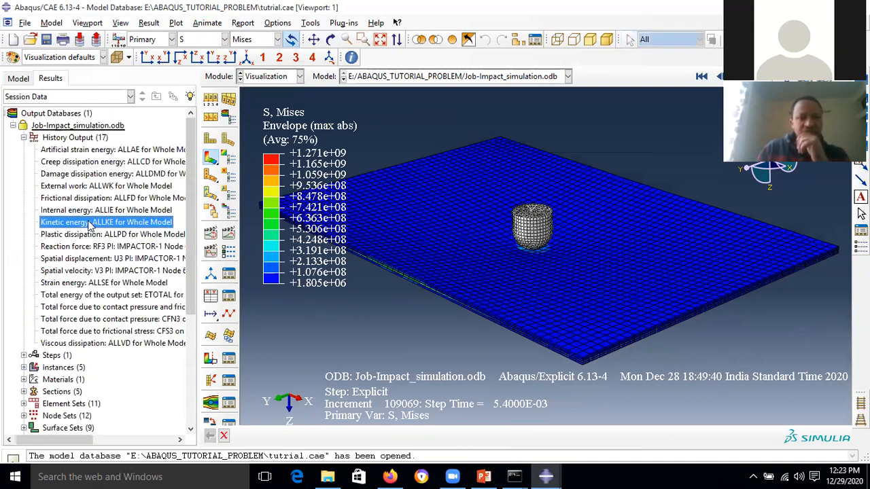
pyautogui.doubleClick(89, 223)
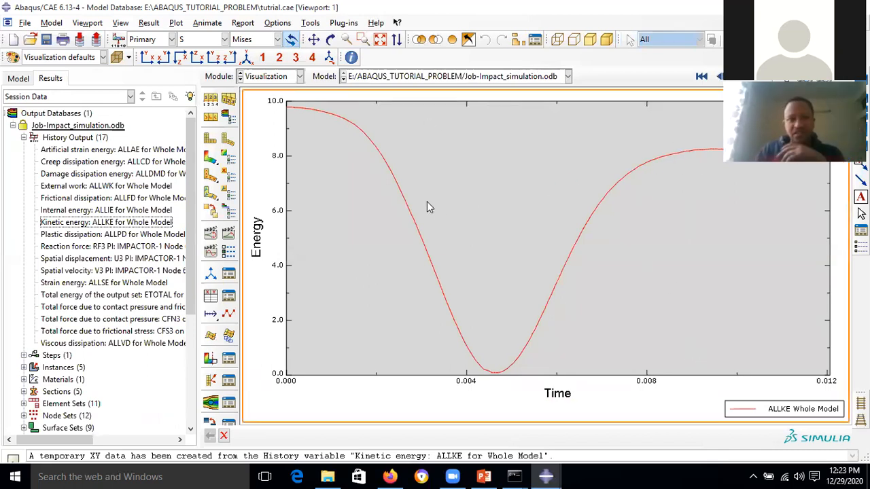
pyautogui.doubleClick(114, 259)
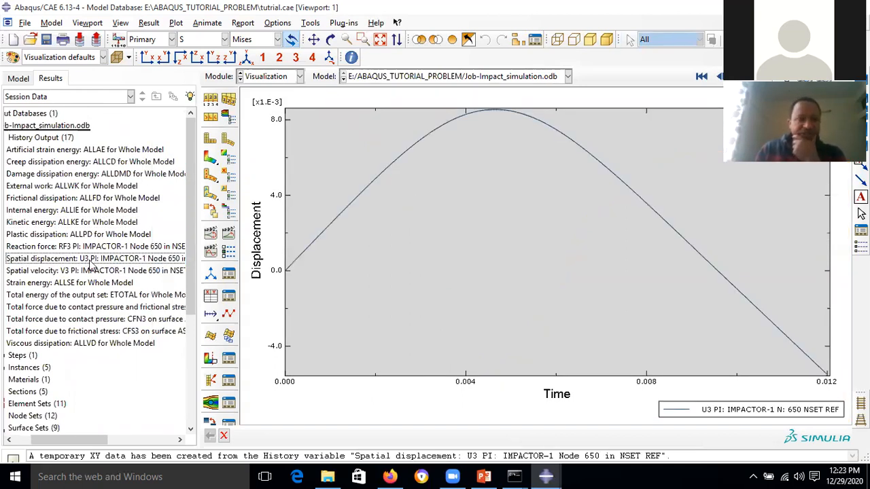
pyautogui.doubleClick(68, 283)
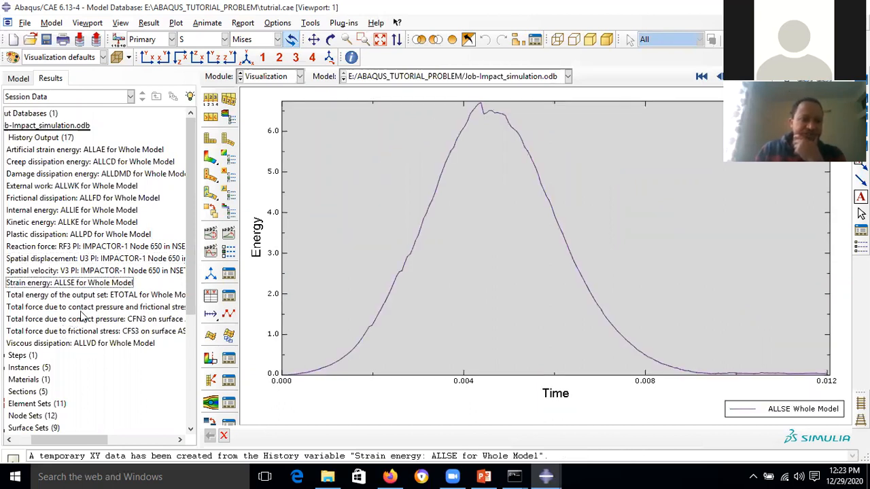
# - Plot the CFT3, CFS3 and CFN3 contact force histories and the impactor's V3 velocity
pyautogui.click(83, 309)
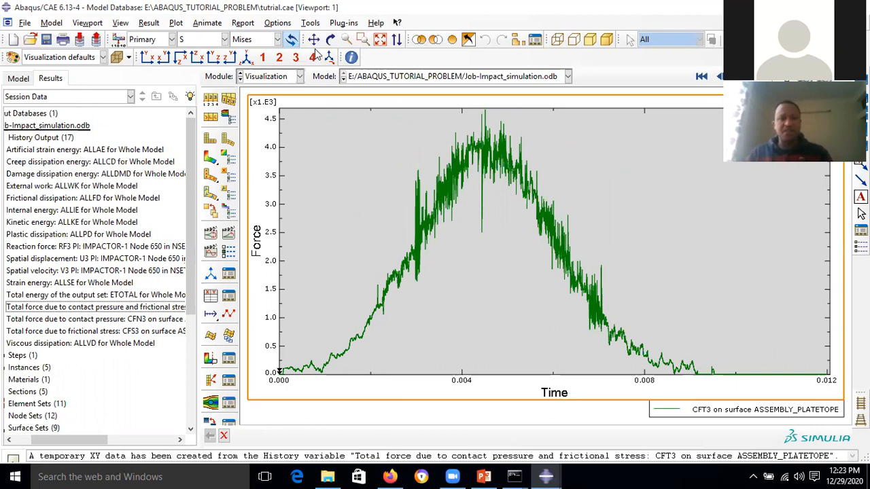
pyautogui.moveTo(198, 254); pyautogui.dragTo(140, 269)
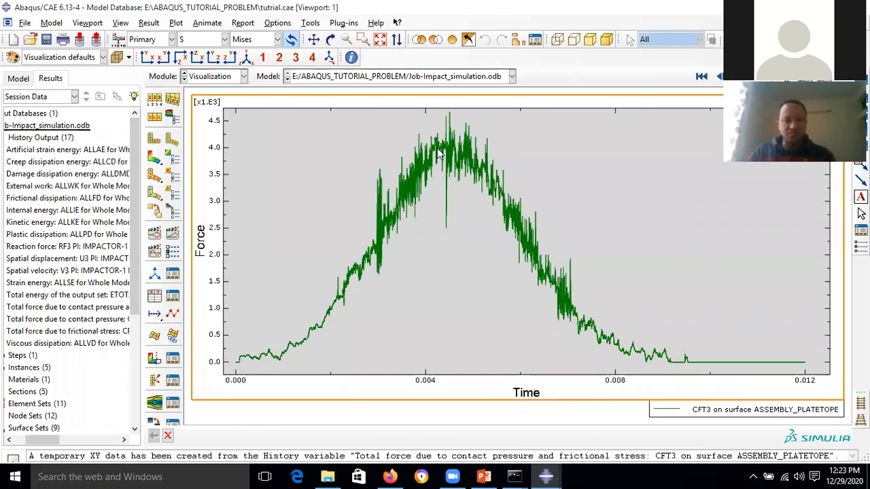
pyautogui.scroll(1, 438, 155)
pyautogui.scroll(-1, 438, 155)
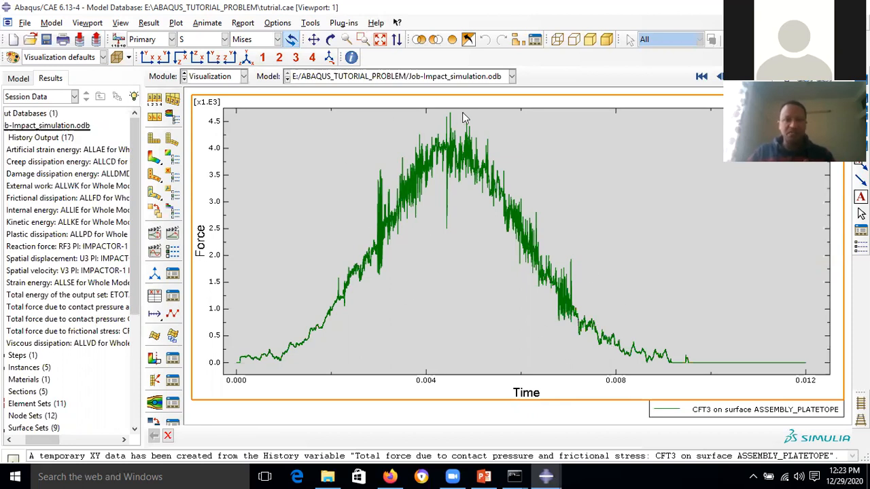
pyautogui.click(380, 39)
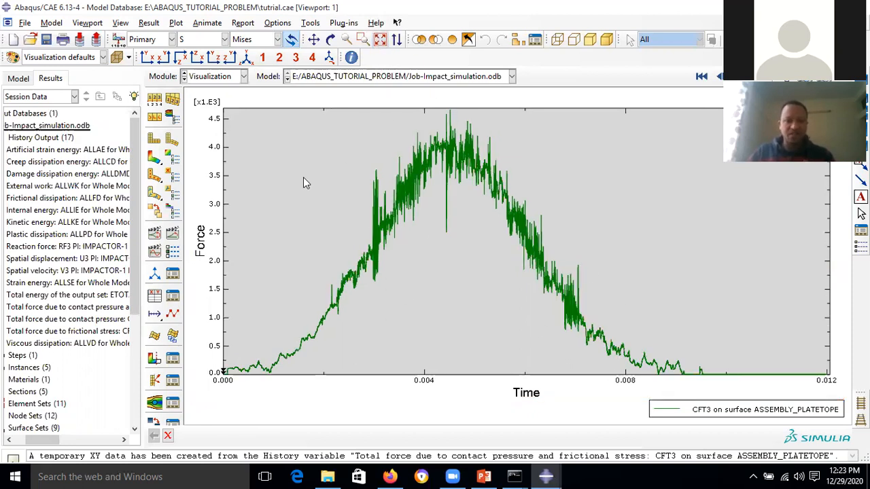
pyautogui.doubleClick(41, 331)
pyautogui.doubleClick(53, 319)
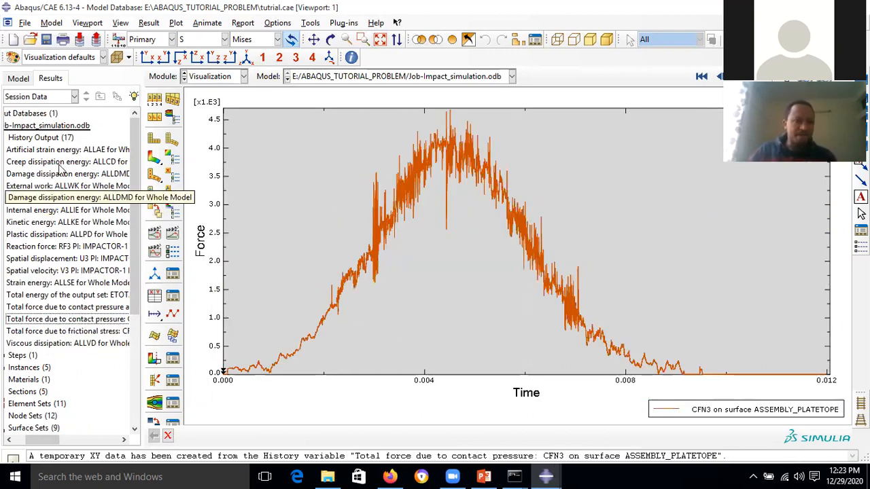
pyautogui.doubleClick(56, 271)
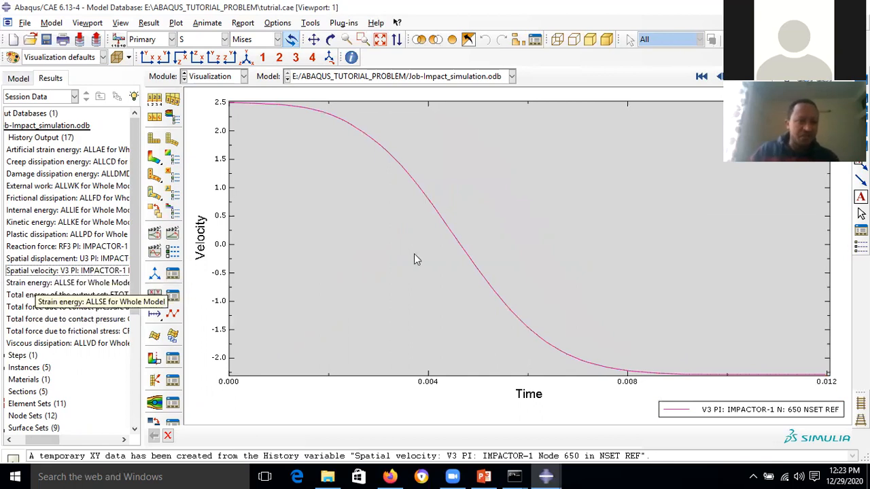
pyautogui.click(48, 126)
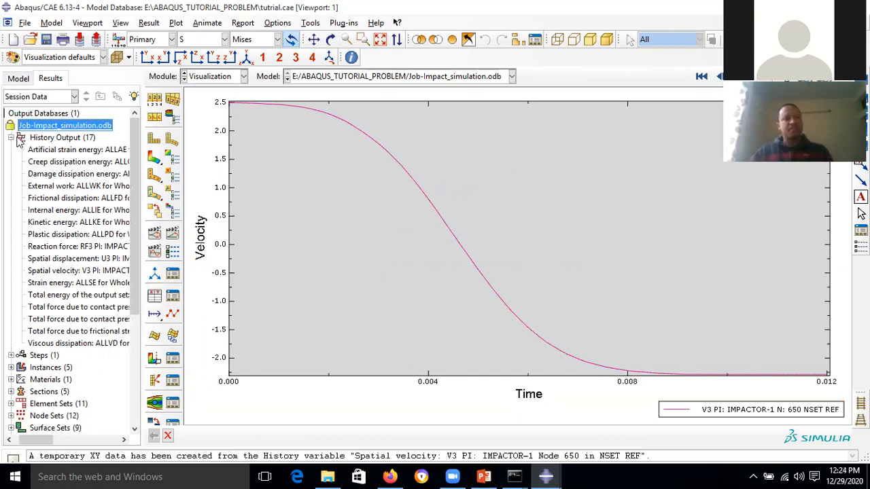
pyautogui.click(13, 137)
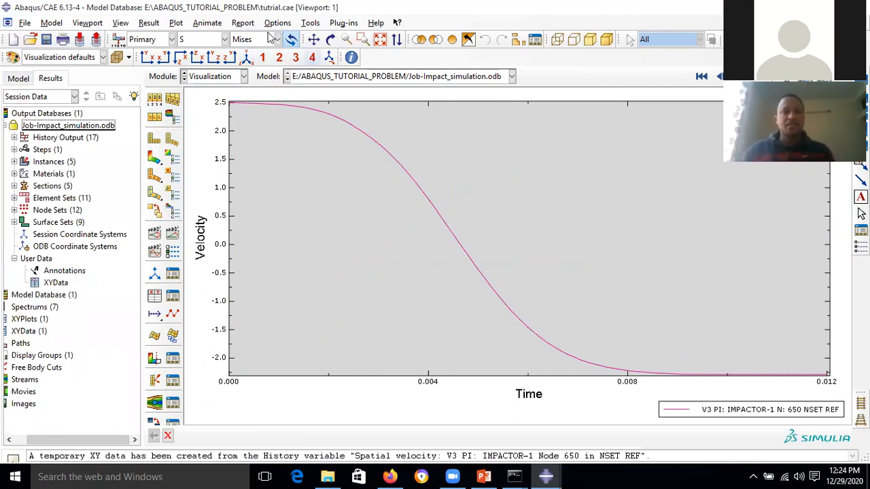
pyautogui.click(311, 24)
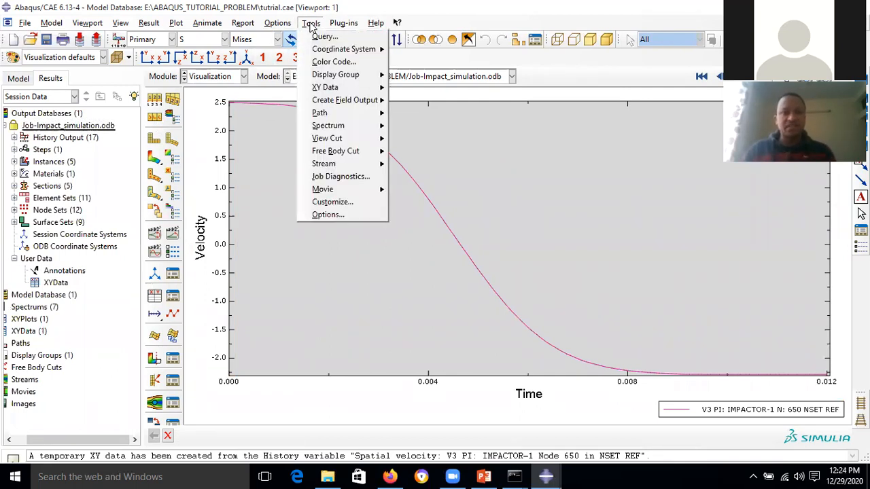
pyautogui.moveTo(355, 89)
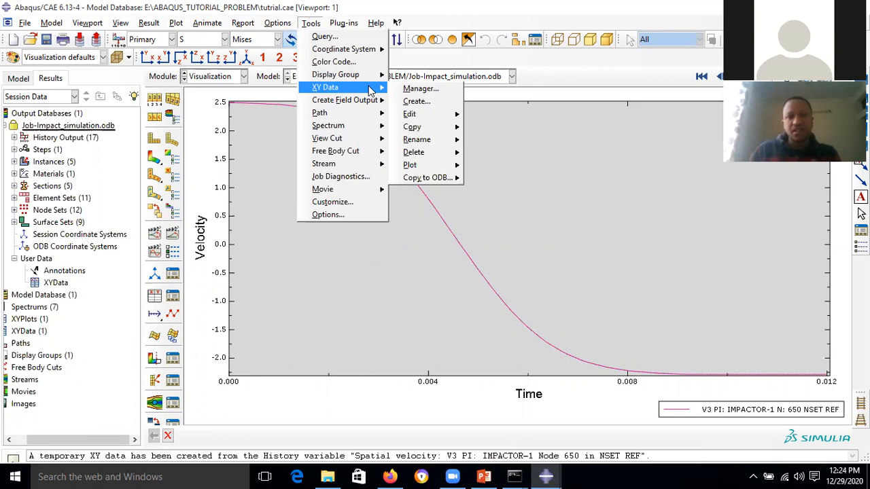
pyautogui.click(416, 101)
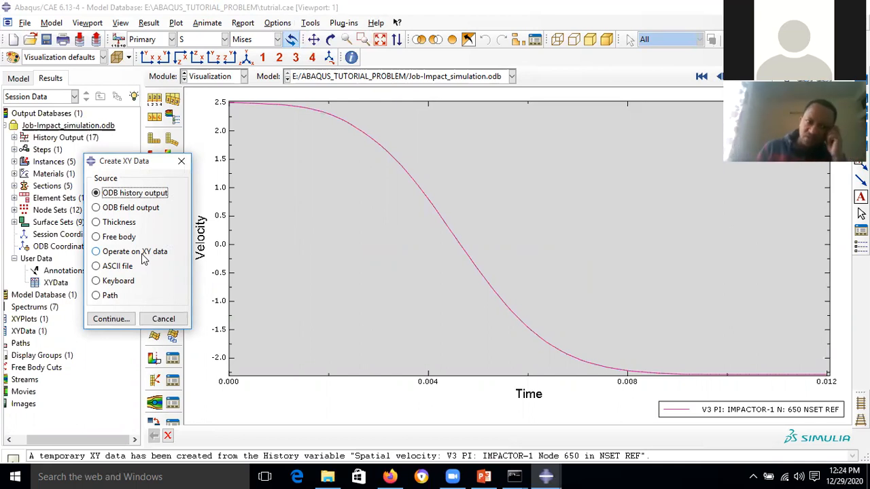
pyautogui.click(154, 253)
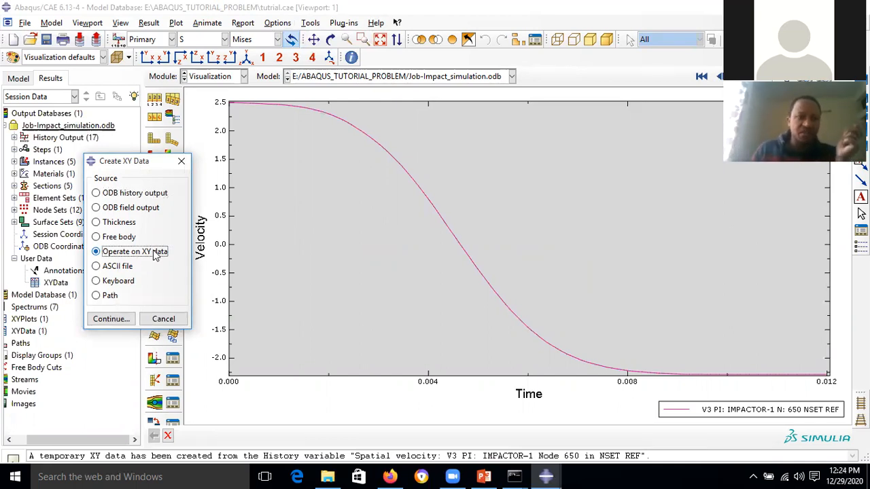
pyautogui.click(108, 318)
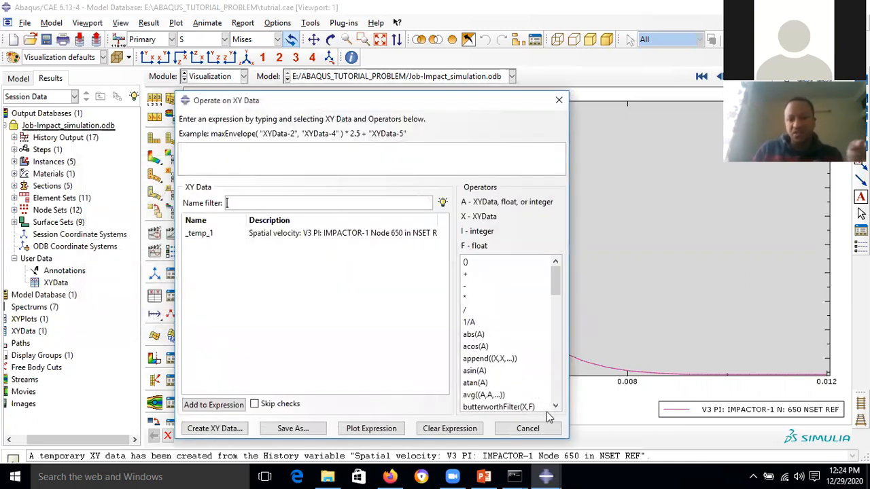
pyautogui.click(555, 407)
pyautogui.click(555, 407)
pyautogui.click(555, 407)
pyautogui.click(555, 407)
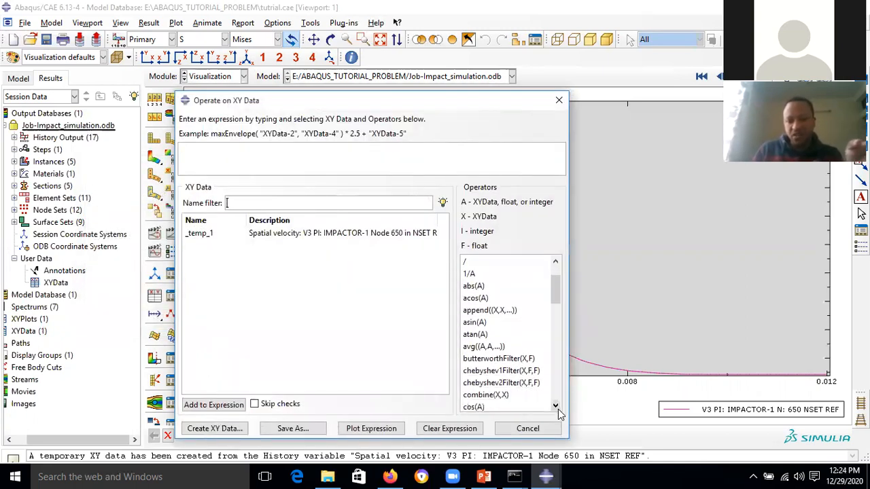
pyautogui.click(489, 395)
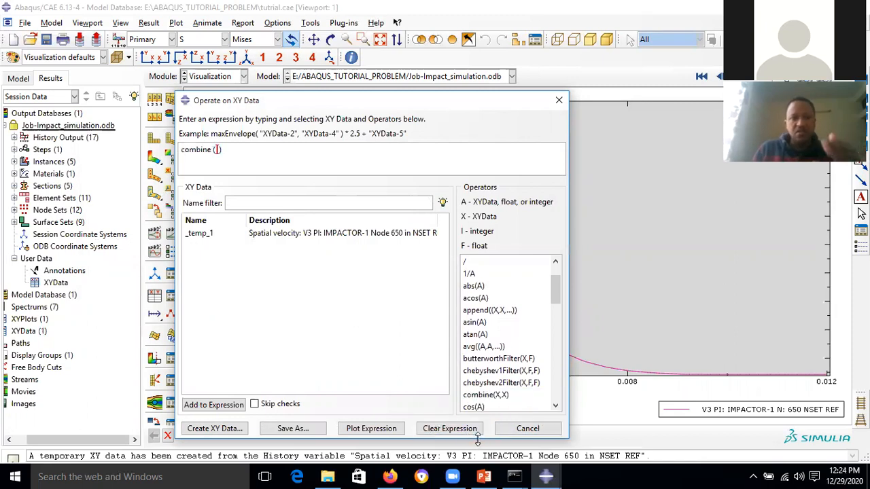
pyautogui.click(528, 428)
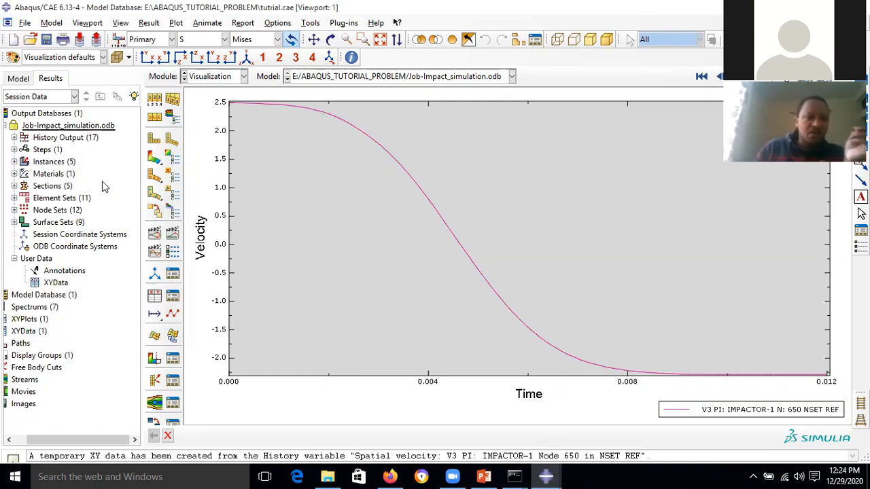
# - Plot the CFT3 contact force history and add it to the current XY plot
pyautogui.click(15, 137)
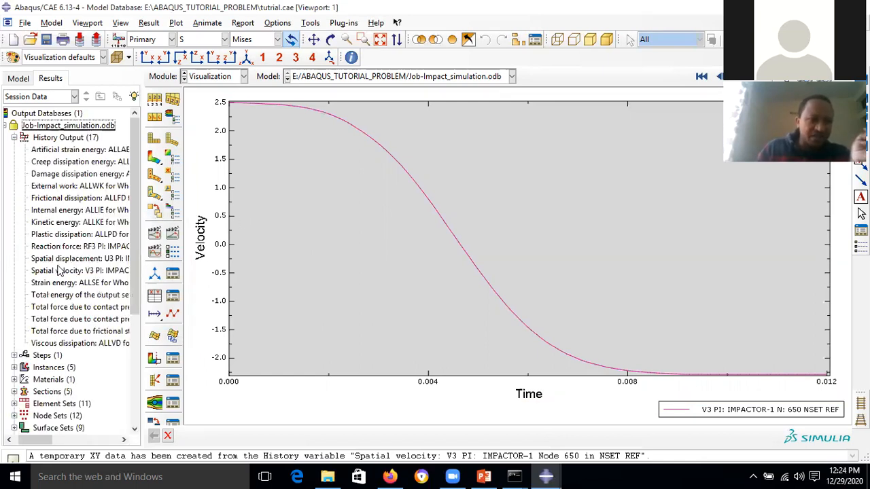
pyautogui.doubleClick(79, 307)
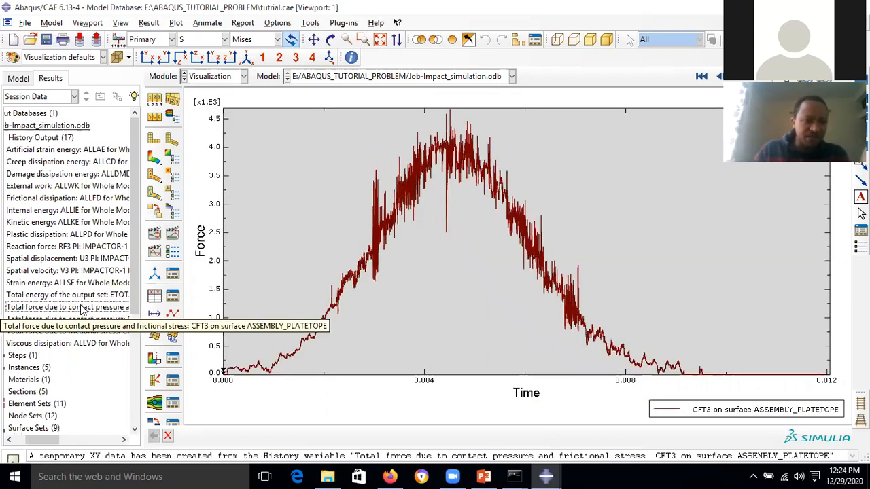
pyautogui.click(80, 309)
pyautogui.rightClick(81, 309)
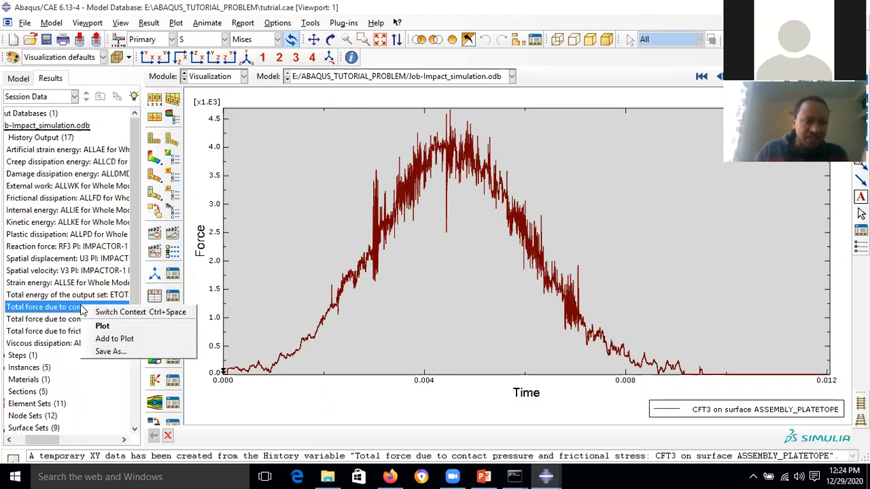
pyautogui.click(125, 340)
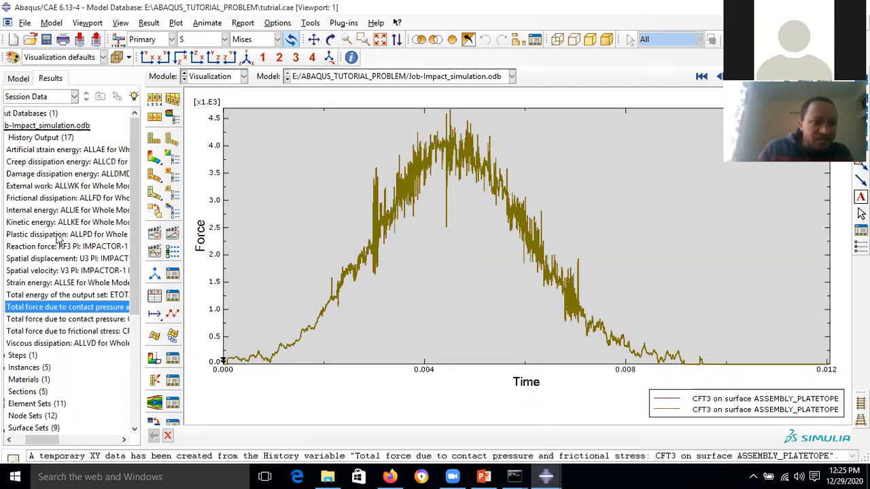
# - Add node 650's U3 spatial displacement curve to the plot and widen the results tree
pyautogui.click(93, 261)
pyautogui.rightClick(101, 259)
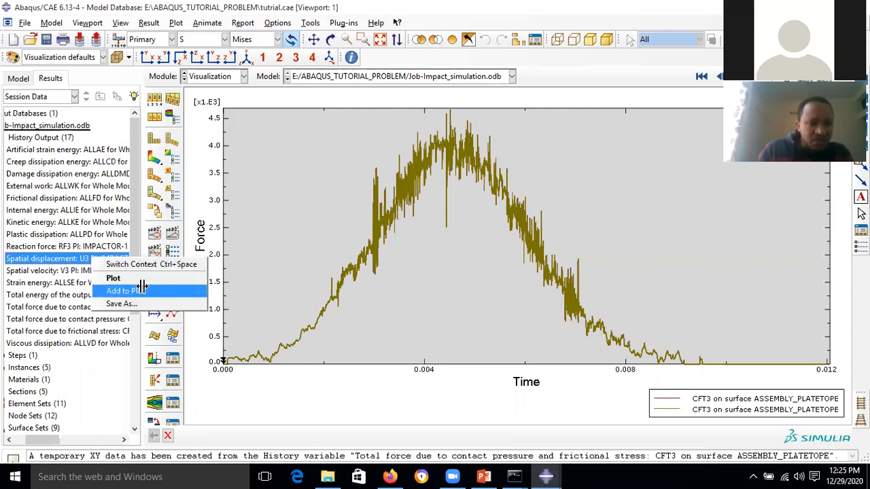
pyautogui.click(143, 290)
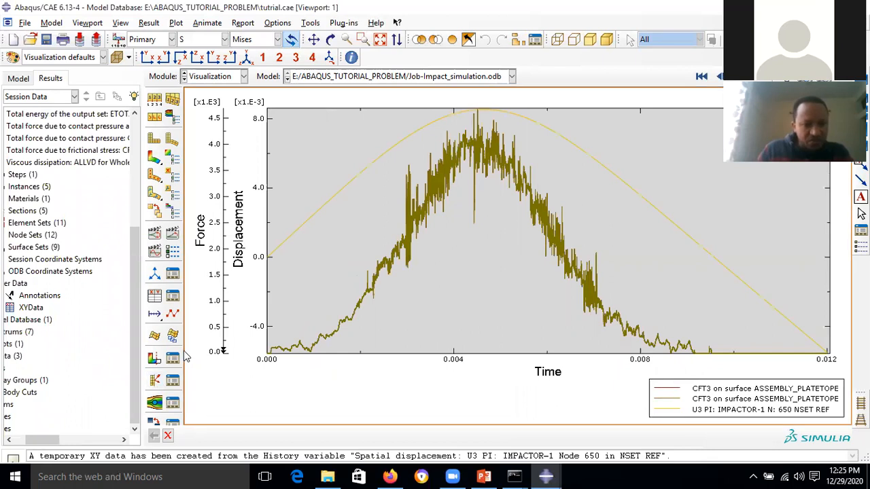
pyautogui.moveTo(140, 314); pyautogui.dragTo(292, 314)
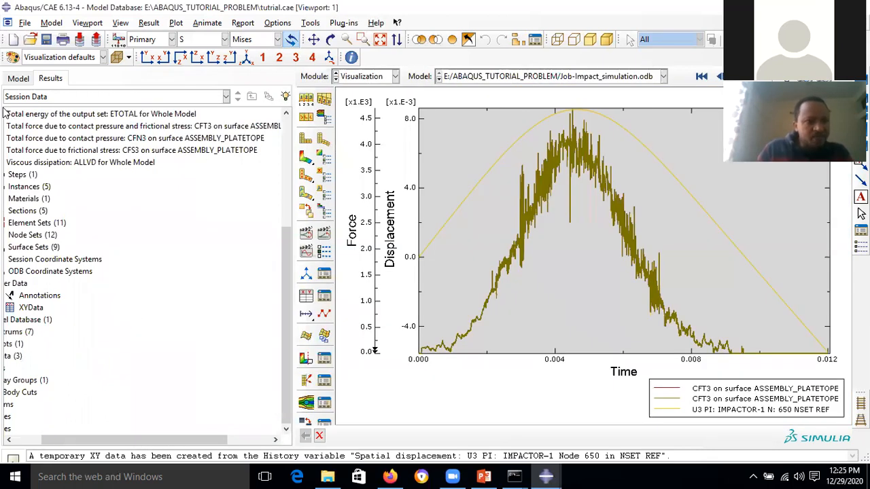
pyautogui.scroll(3, 263, 126)
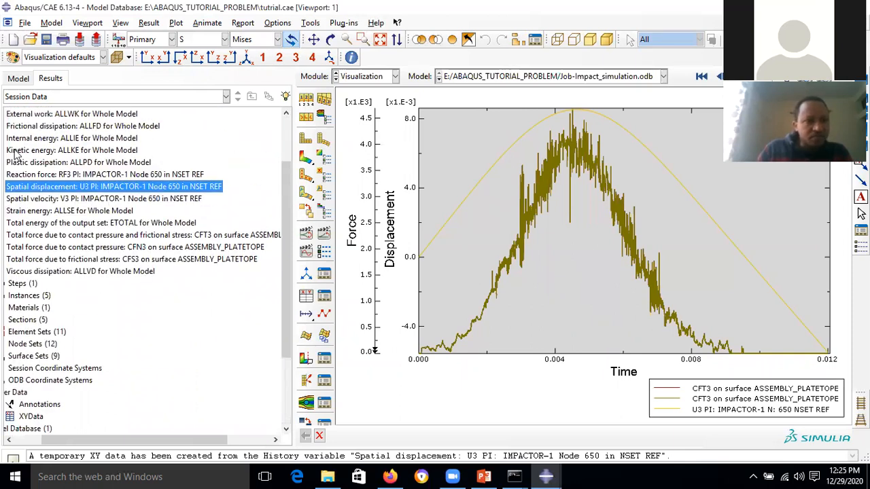
pyautogui.scroll(2, 10, 129)
pyautogui.click(10, 129)
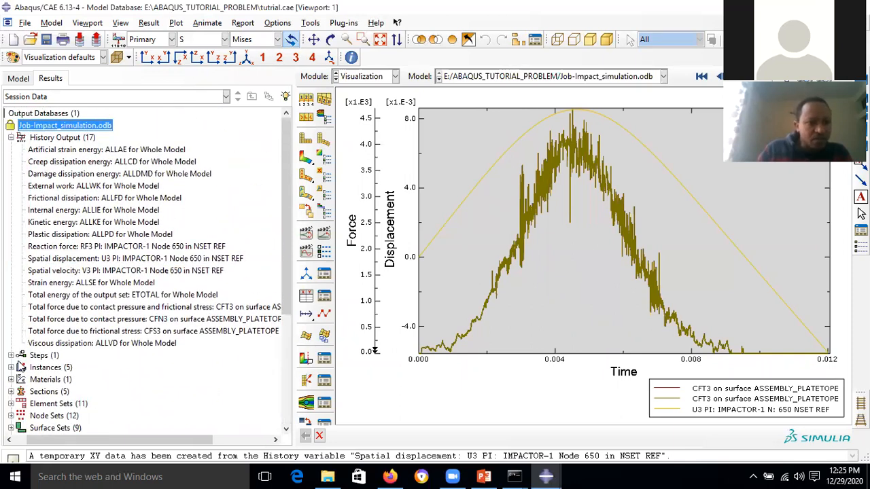
pyautogui.scroll(-2, 21, 314)
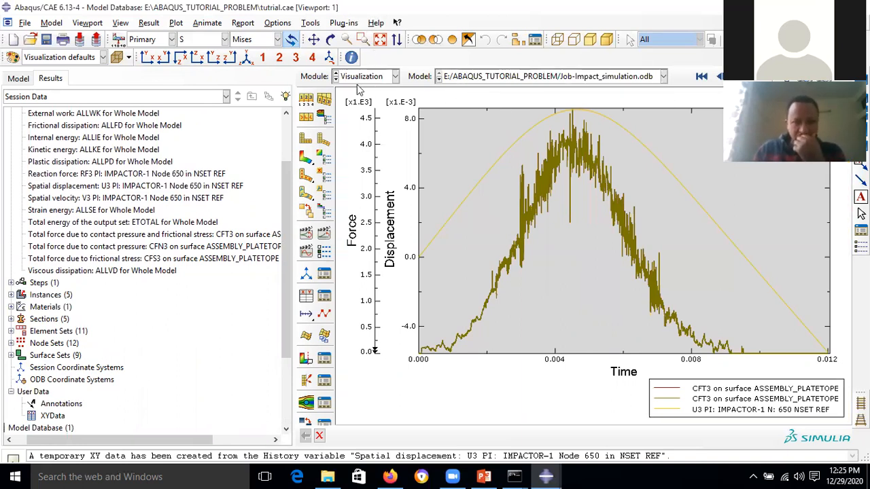
# - Start a new XY data set built with the Operate on XY data method
pyautogui.click(310, 23)
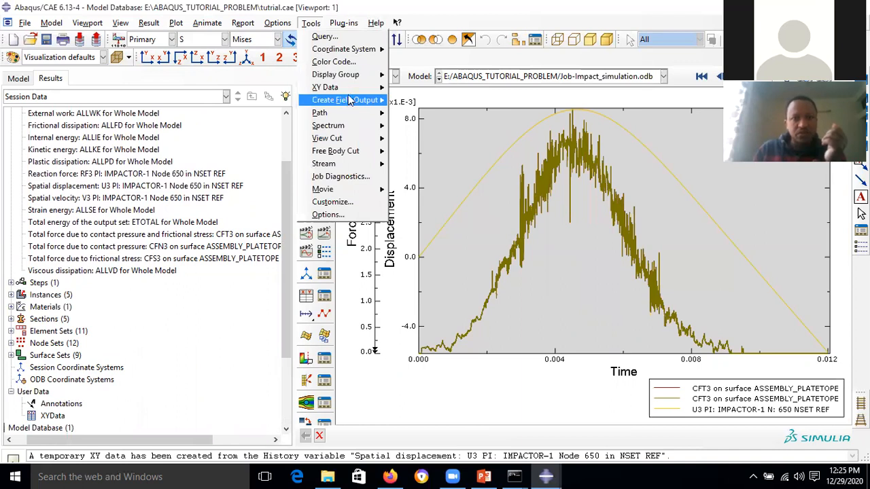
pyautogui.moveTo(349, 88)
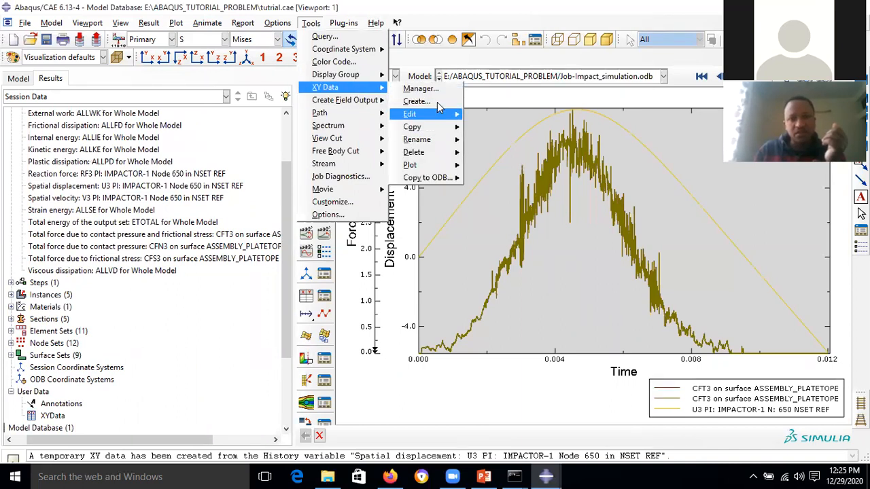
pyautogui.click(416, 101)
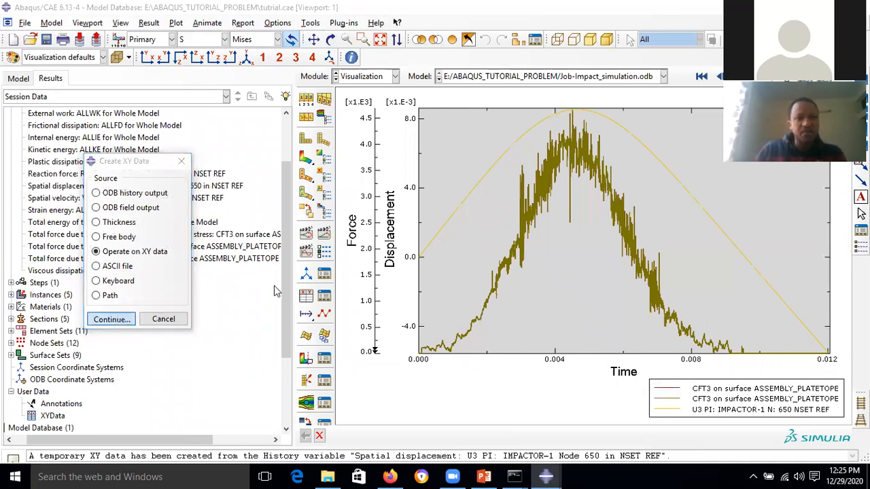
pyautogui.click(110, 319)
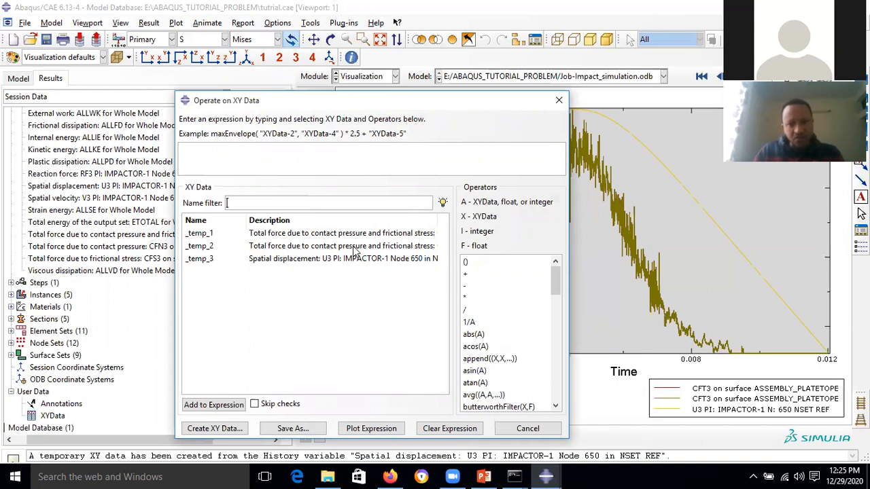
# - Build the expression combine("_temp_3","_temp_2") and plot the force–displacement curve _temp_4
pyautogui.click(556, 406)
pyautogui.click(555, 406)
pyautogui.click(556, 406)
pyautogui.click(556, 406)
pyautogui.click(503, 395)
pyautogui.doubleClick(503, 396)
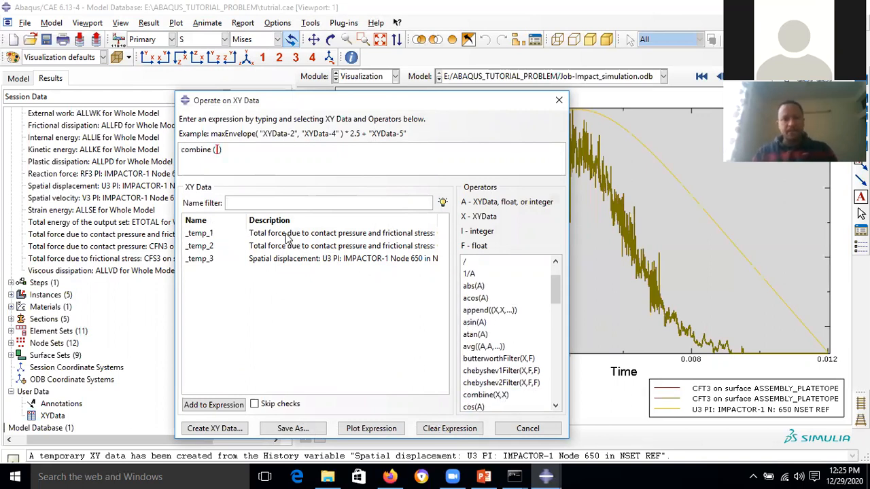
pyautogui.click(285, 261)
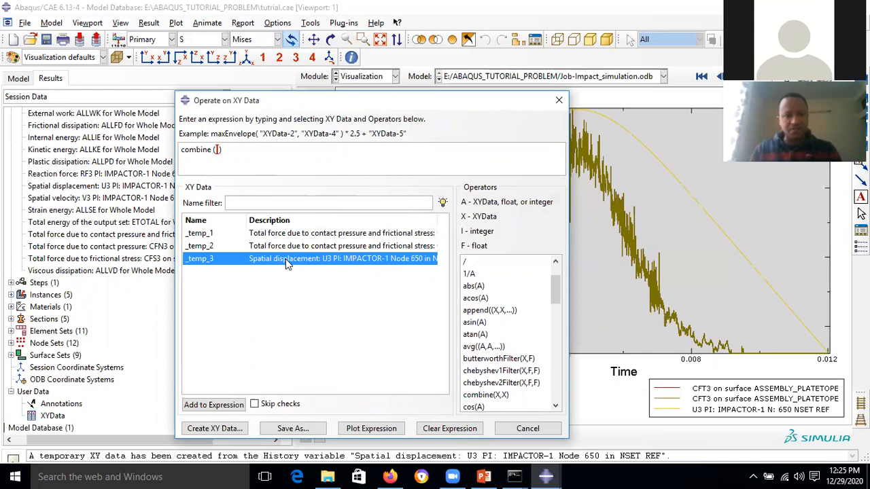
pyautogui.doubleClick(285, 259)
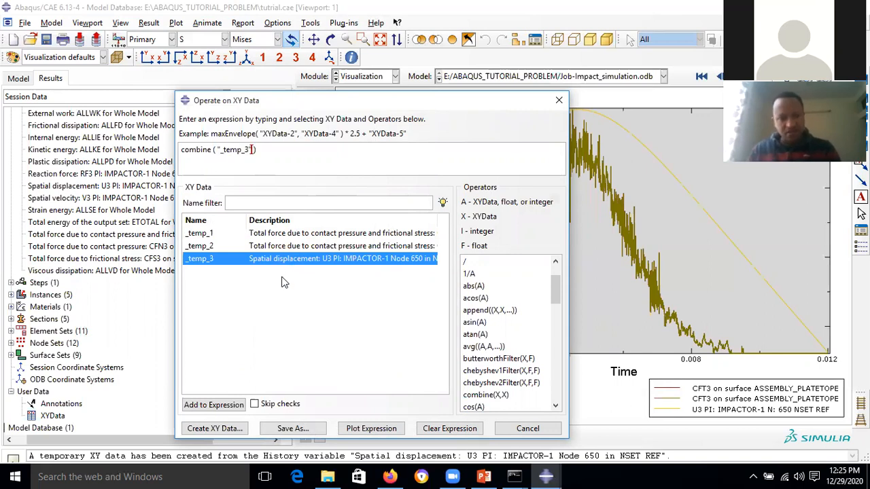
pyautogui.doubleClick(317, 246)
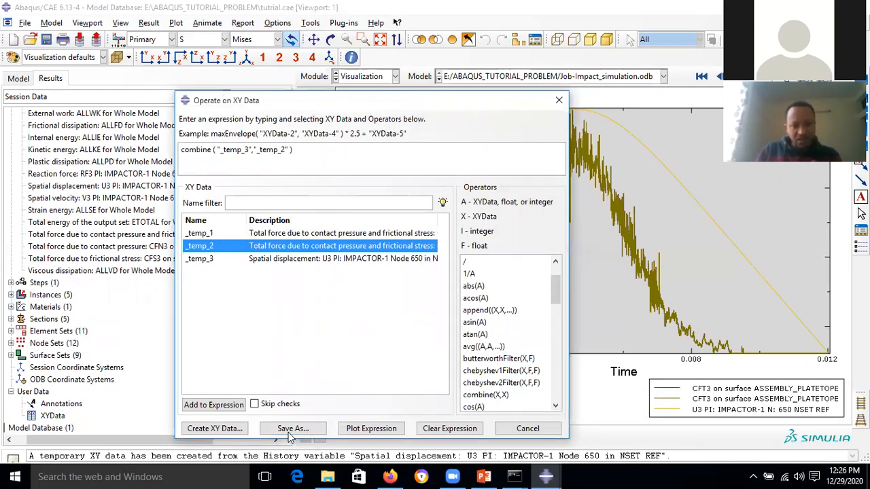
pyautogui.click(371, 431)
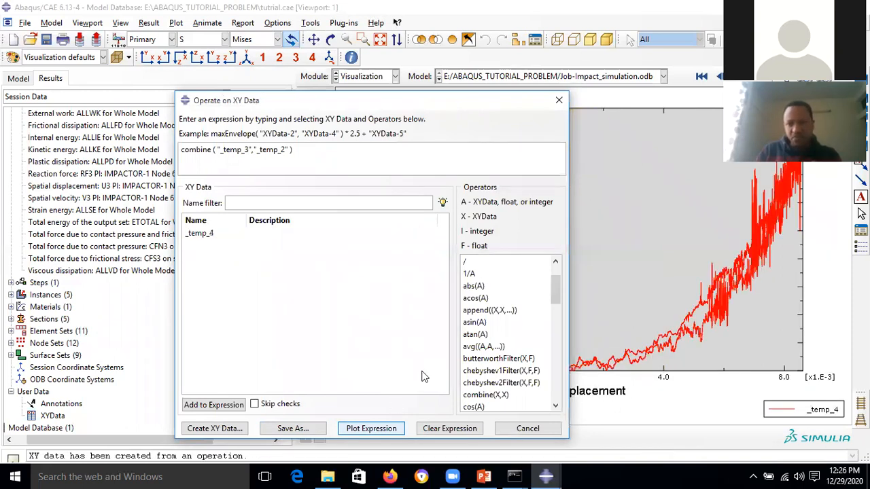
# - Move the Operate on XY Data dialog aside and zoom the plot to inspect the _temp_4 curve
pyautogui.moveTo(480, 101); pyautogui.dragTo(307, 100)
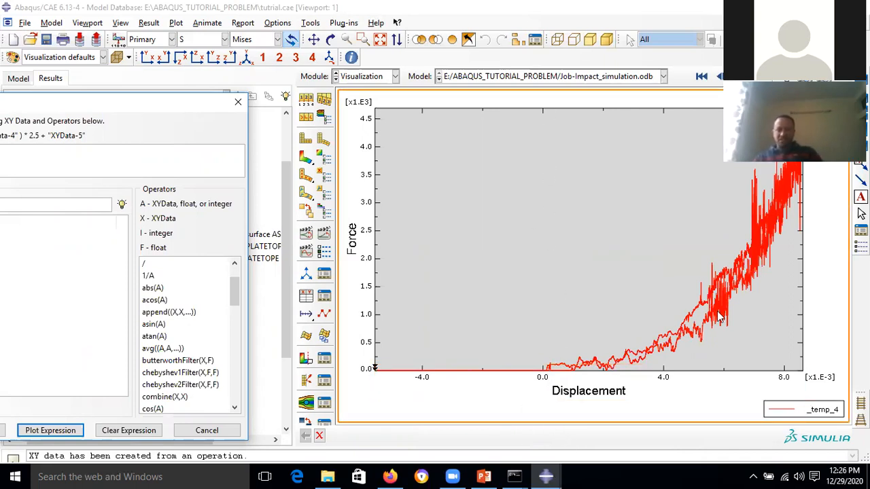
pyautogui.scroll(-3, 721, 316)
pyautogui.scroll(2, 774, 245)
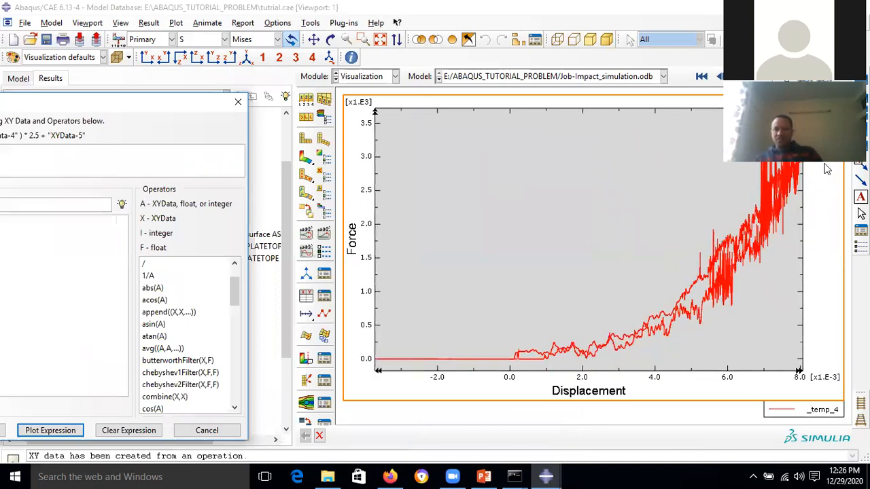
pyautogui.scroll(5, 826, 169)
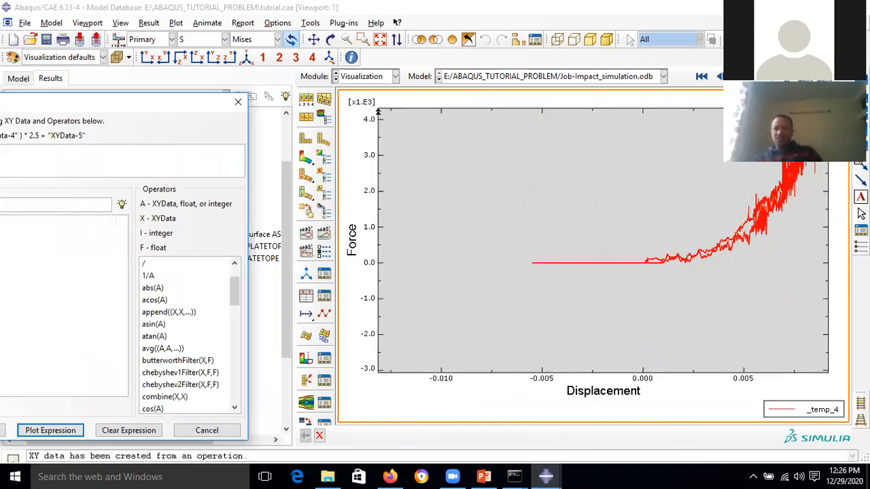
pyautogui.scroll(-1, 826, 170)
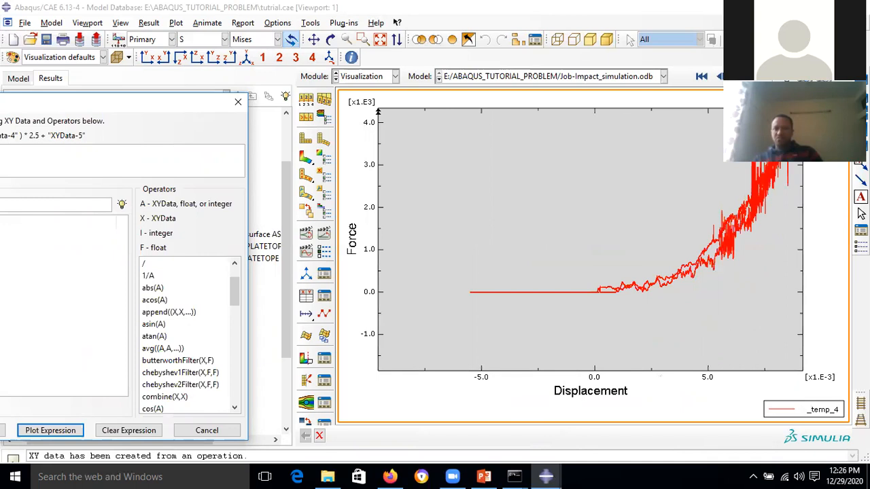
pyautogui.scroll(-3, 803, 101)
pyautogui.scroll(1, 803, 102)
pyautogui.scroll(-1, 803, 102)
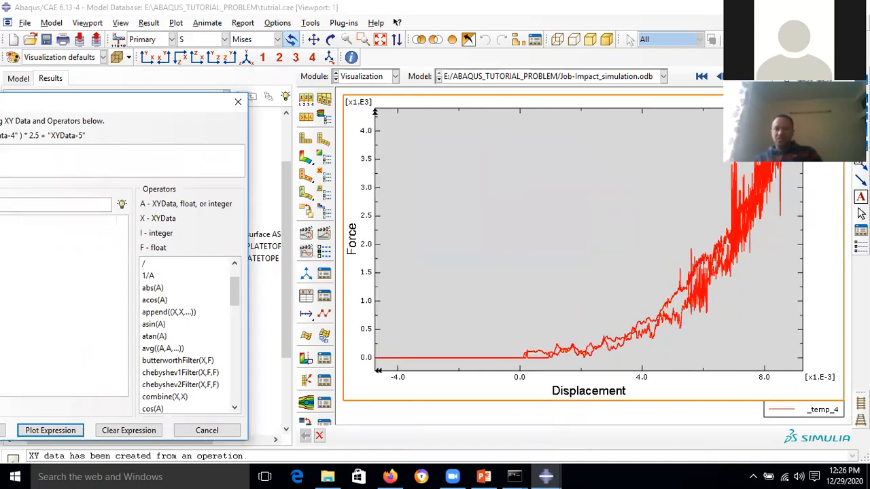
pyautogui.scroll(-1, 746, 202)
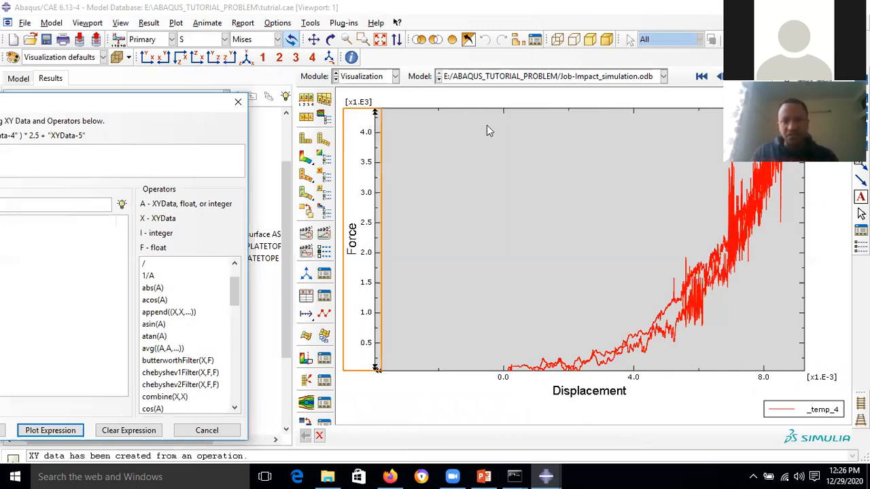
# - Close the XY data operation dialog, narrow the results tree and collapse History Output
pyautogui.click(237, 104)
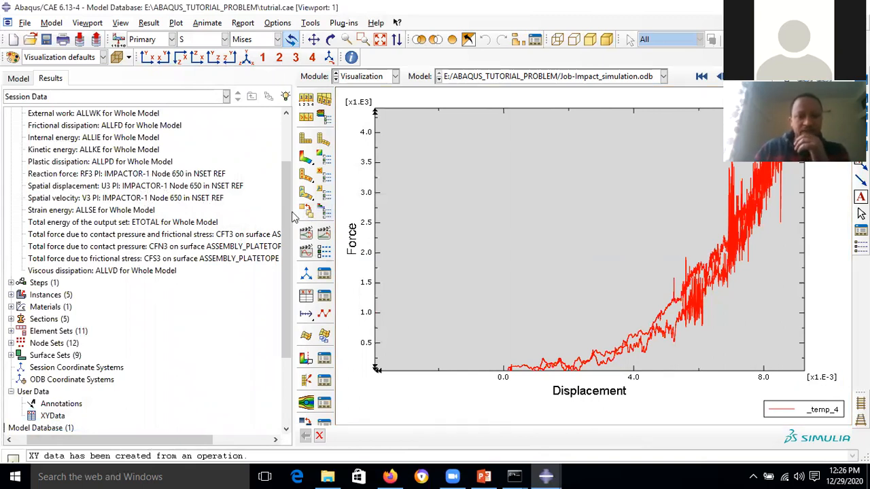
pyautogui.moveTo(288, 211); pyautogui.dragTo(73, 215)
pyautogui.click(11, 138)
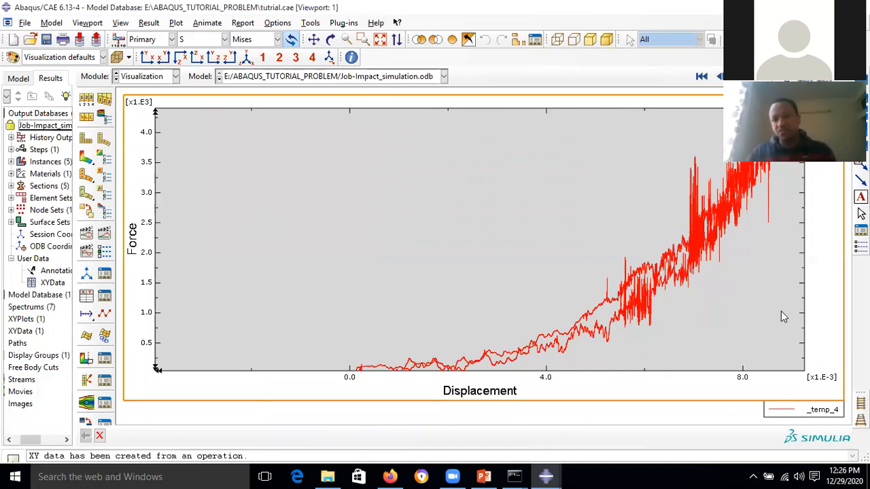